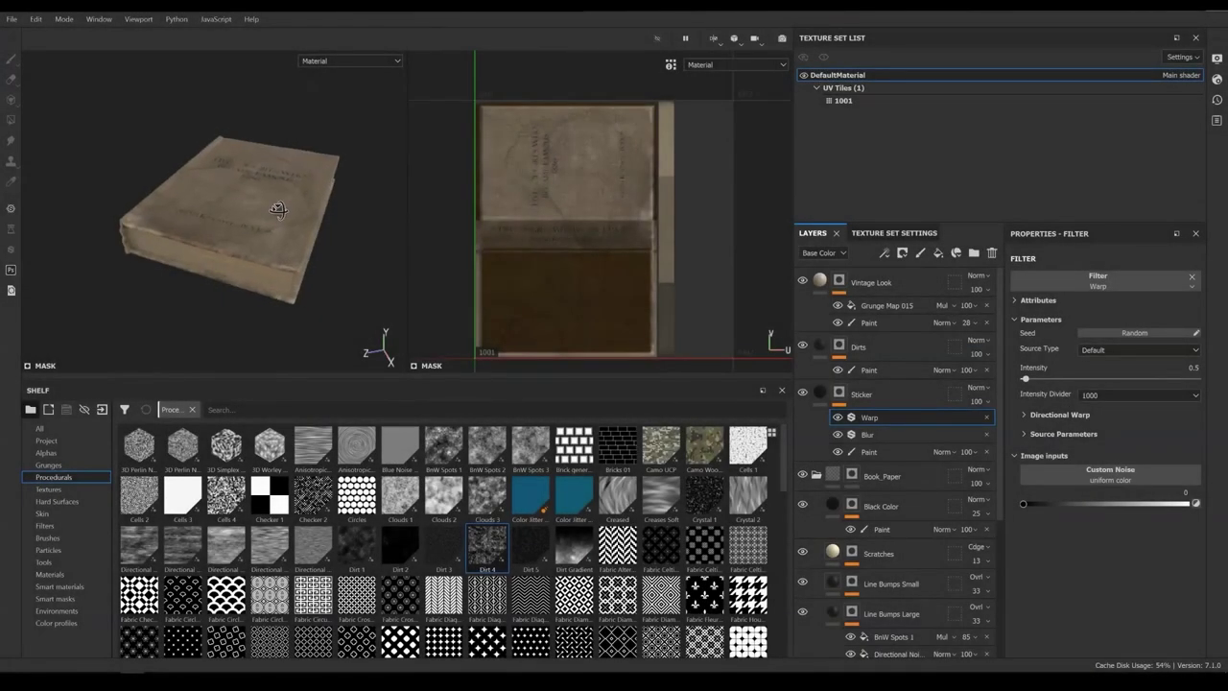
Duplicate the Vray Next (Metallic Roughness) texture export template and name the copy Vray Next (Metallic Roughness)_Custom
{"action": "left_click", "coordinate": [11, 19]}
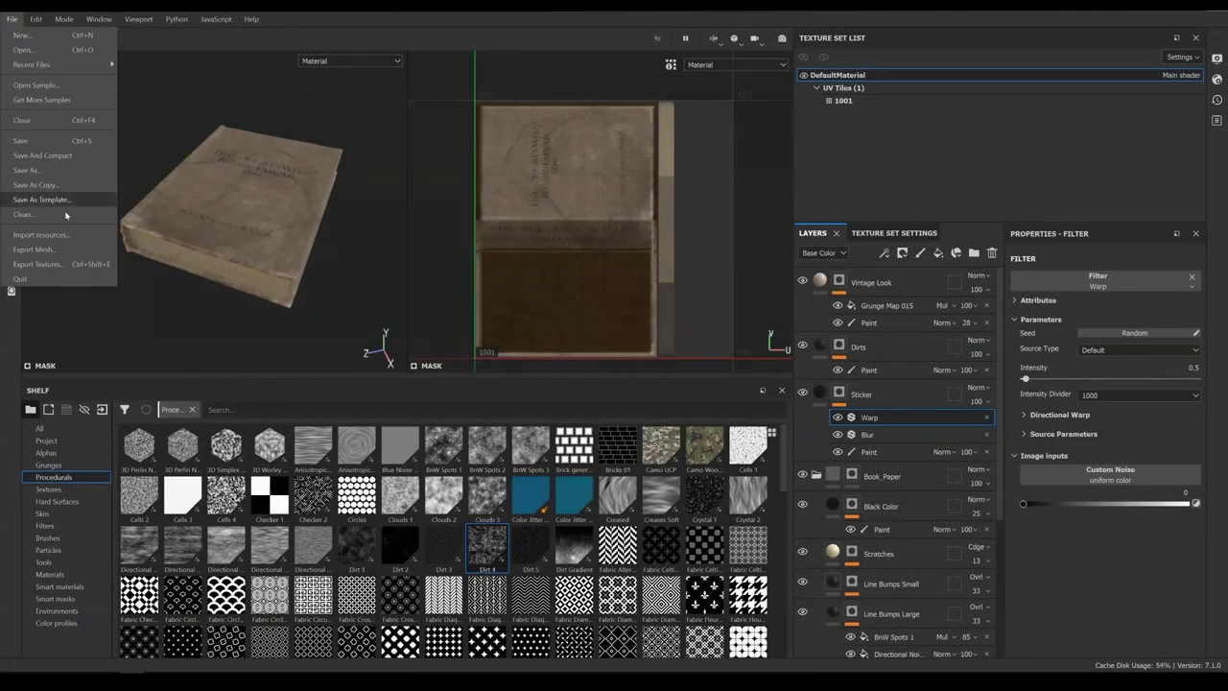
{"action": "left_click", "coordinate": [113, 265]}
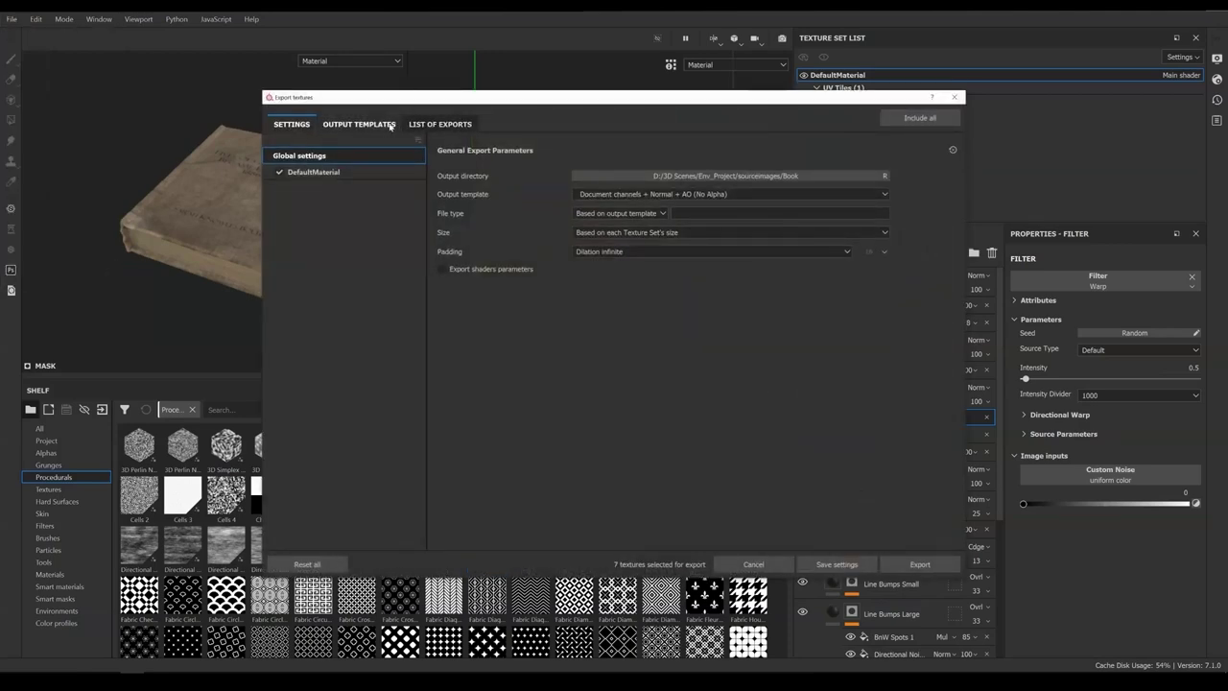
{"action": "left_click", "coordinate": [390, 125]}
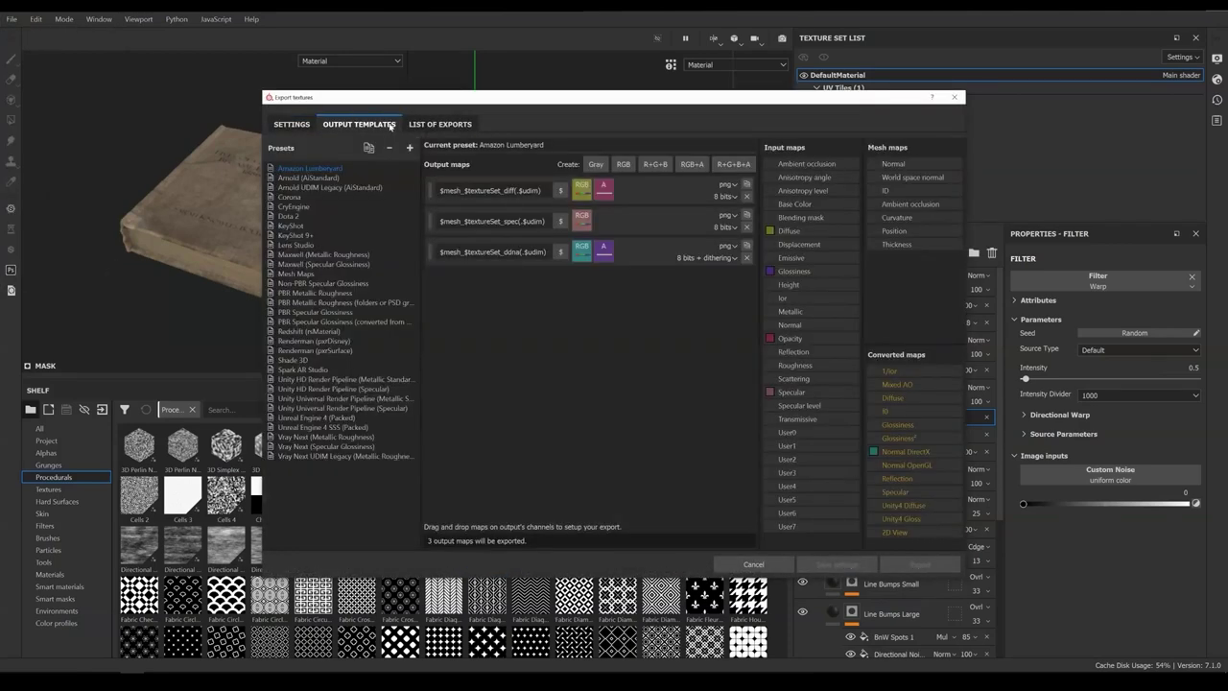
{"action": "left_click", "coordinate": [325, 437]}
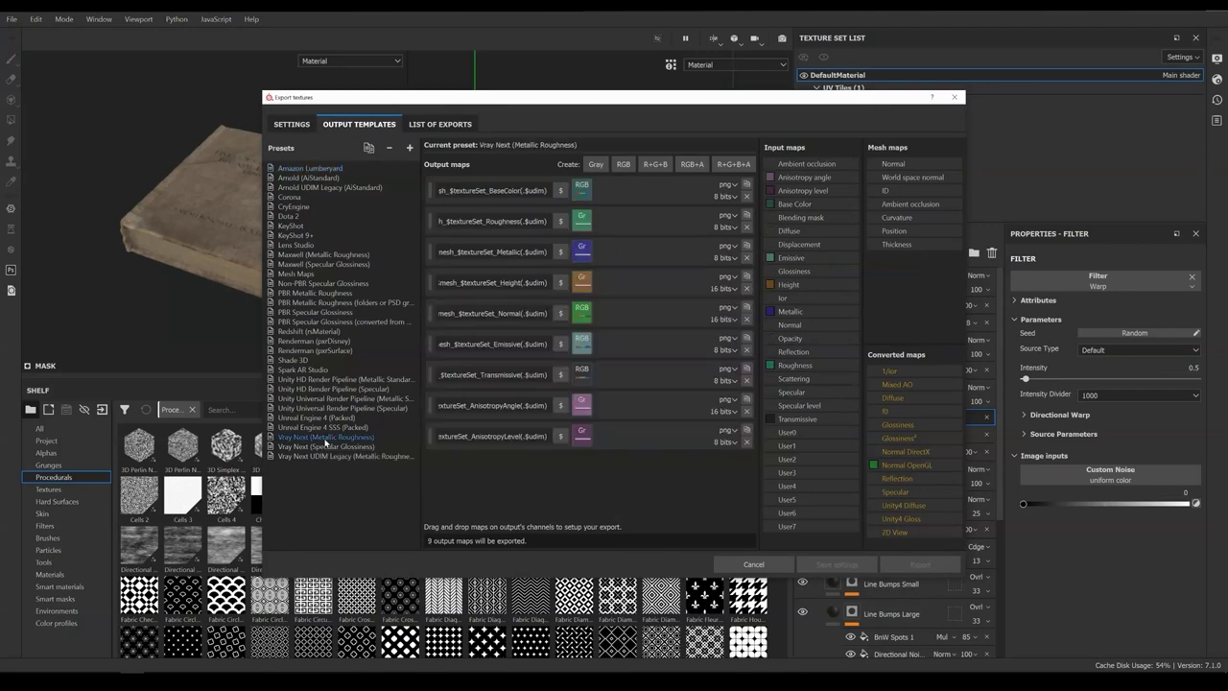
{"action": "right_click", "coordinate": [388, 432]}
{"action": "left_click", "coordinate": [387, 466]}
{"action": "key", "text": "Return"}
Remove the AnisotropyLevel, AnisotropyAngle, Transmissive, Emissive and Height output maps from the custom template
{"action": "left_click", "coordinate": [747, 443]}
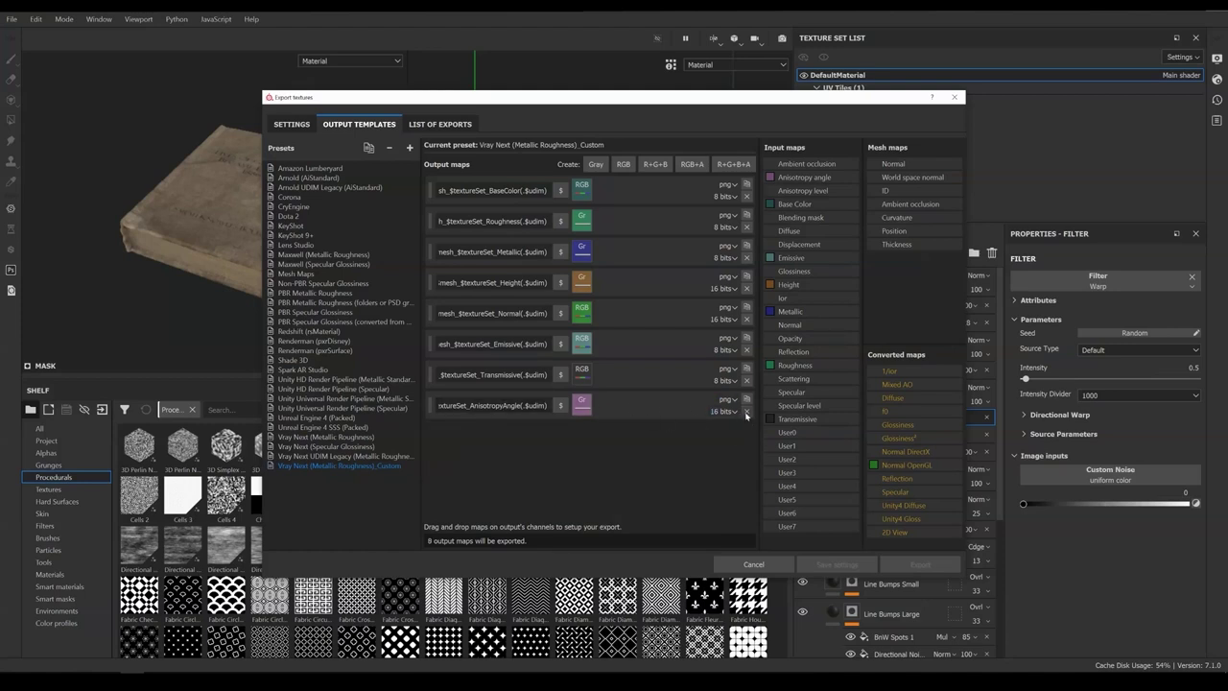
{"action": "left_click", "coordinate": [747, 411]}
{"action": "left_click", "coordinate": [747, 381]}
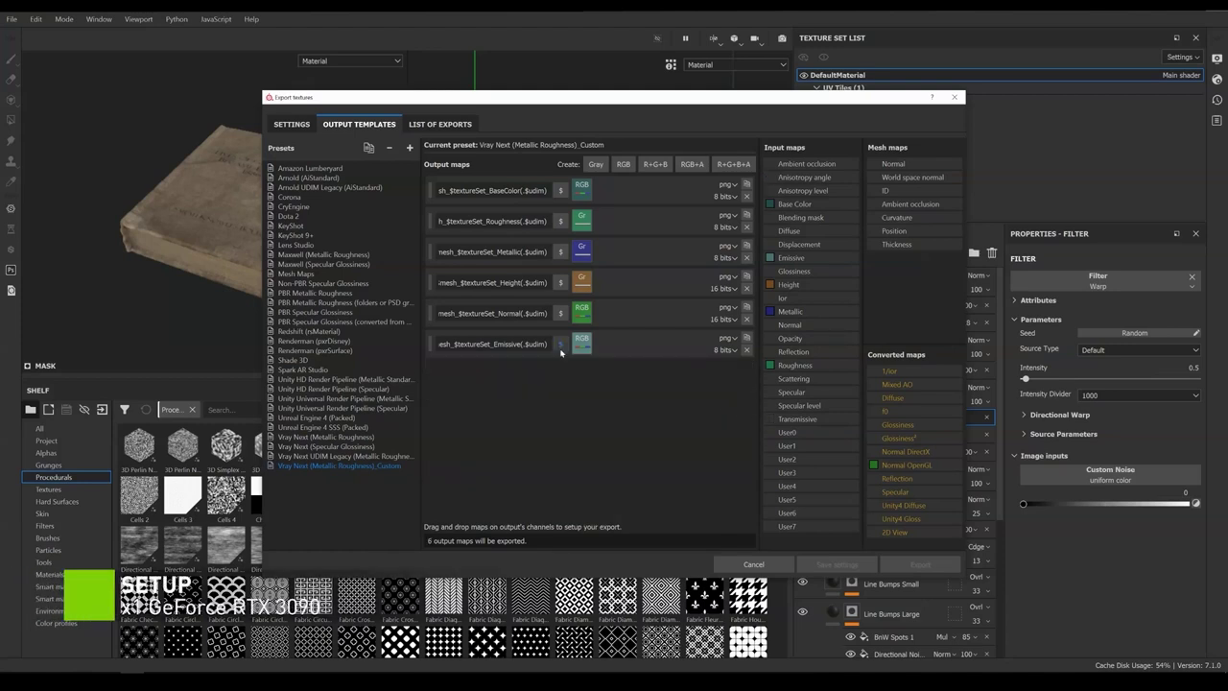
{"action": "left_click", "coordinate": [746, 350]}
{"action": "left_click", "coordinate": [748, 289]}
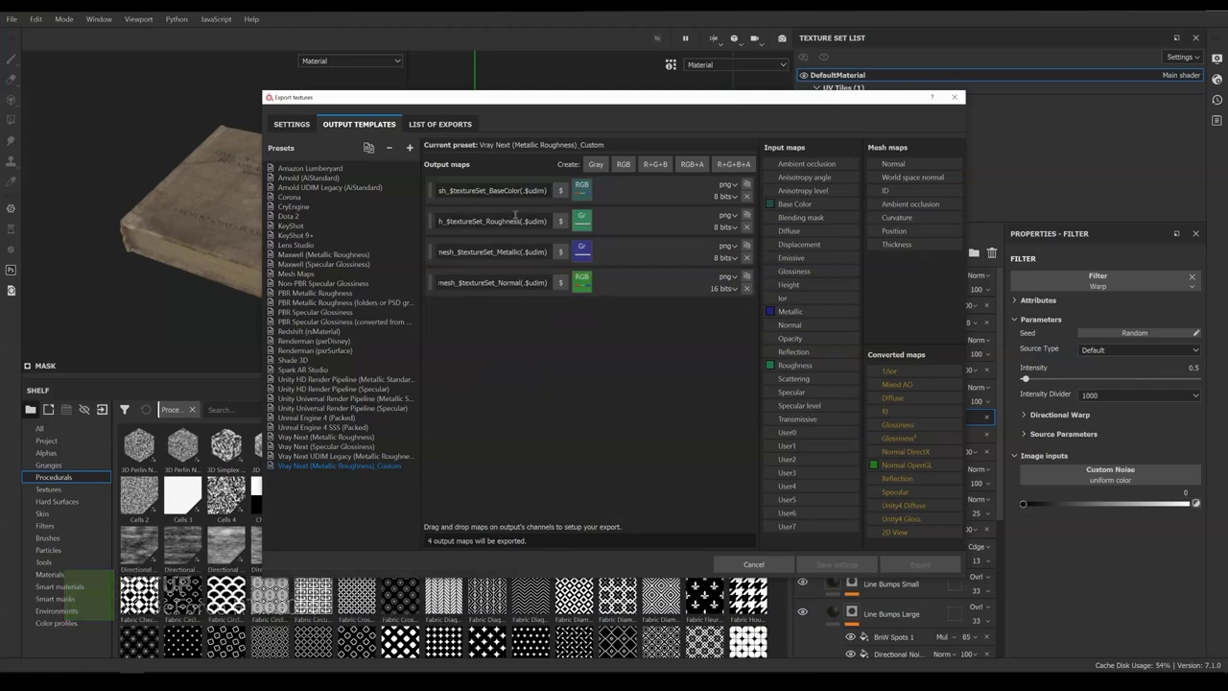
Add a grayscale output map to the custom template and assign Opacity to its gray channel
{"action": "left_click", "coordinate": [596, 164]}
{"action": "left_click_drag", "start_coordinate": [794, 343], "coordinate": [581, 314]}
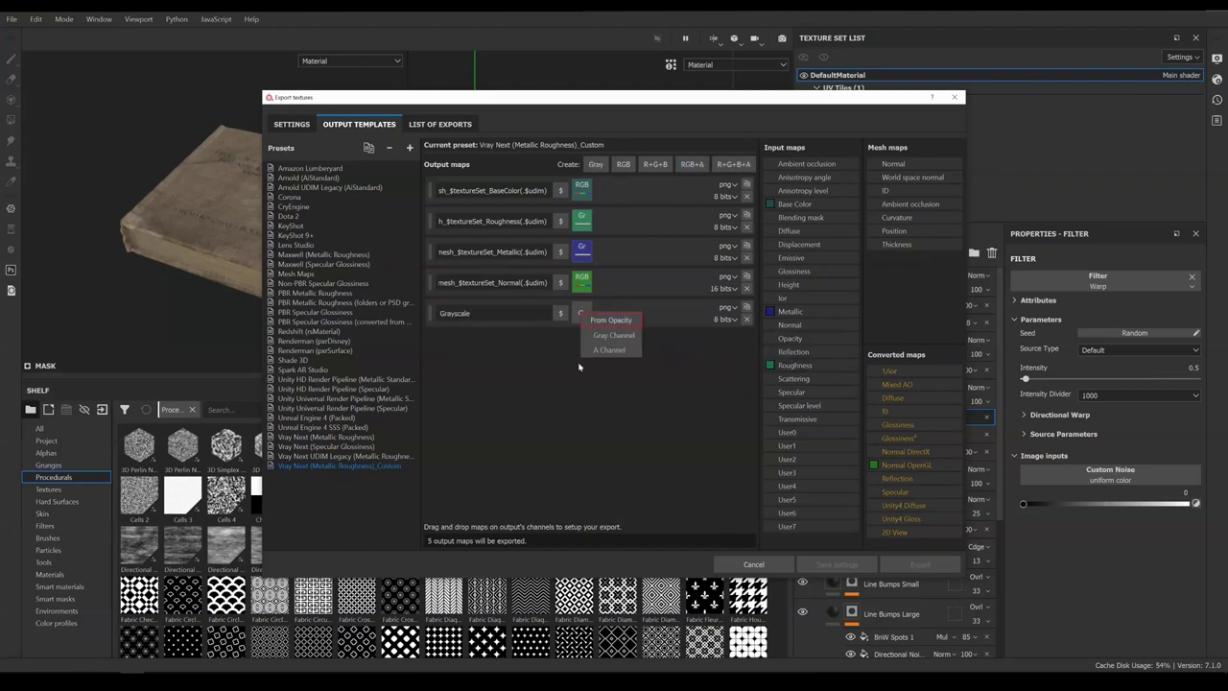
{"action": "left_click", "coordinate": [620, 338]}
Name the new grayscale map $mesh_$textureSet_Opacity(.$udim), based on the Normal map's naming pattern
{"action": "left_click_drag", "start_coordinate": [549, 282], "coordinate": [396, 278]}
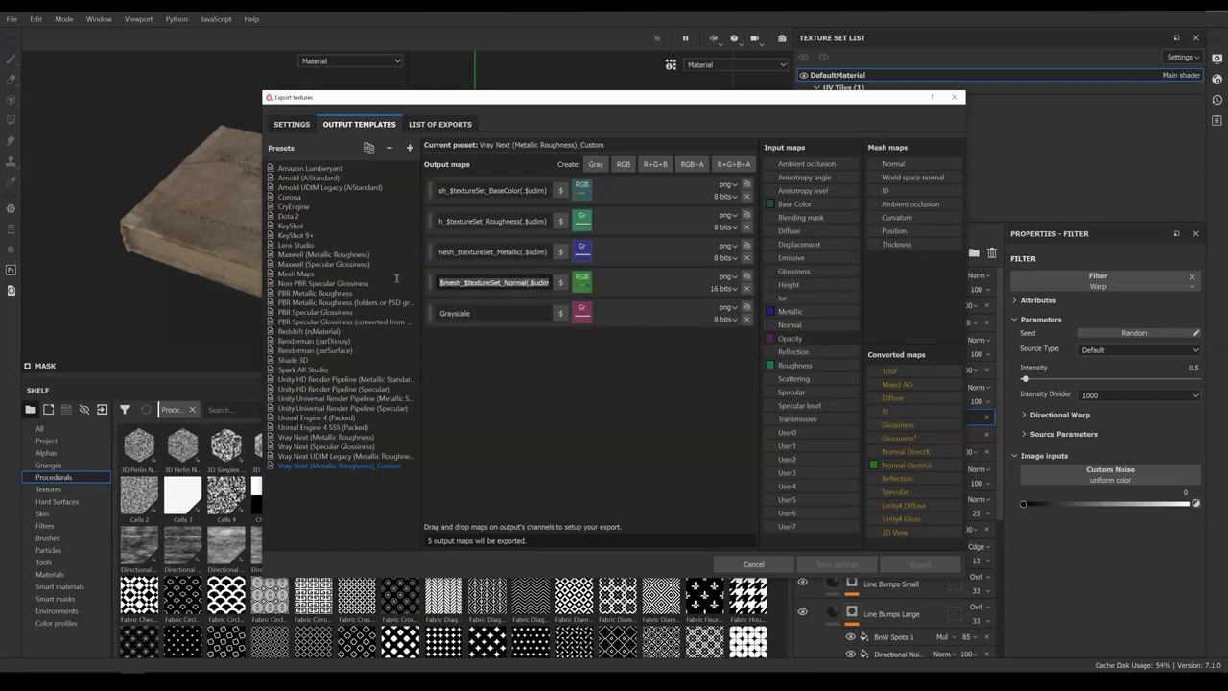
{"action": "key", "text": "ctrl+c"}
{"action": "double_click", "coordinate": [459, 313]}
{"action": "key", "text": "ctrl+v"}
{"action": "double_click", "coordinate": [500, 312]}
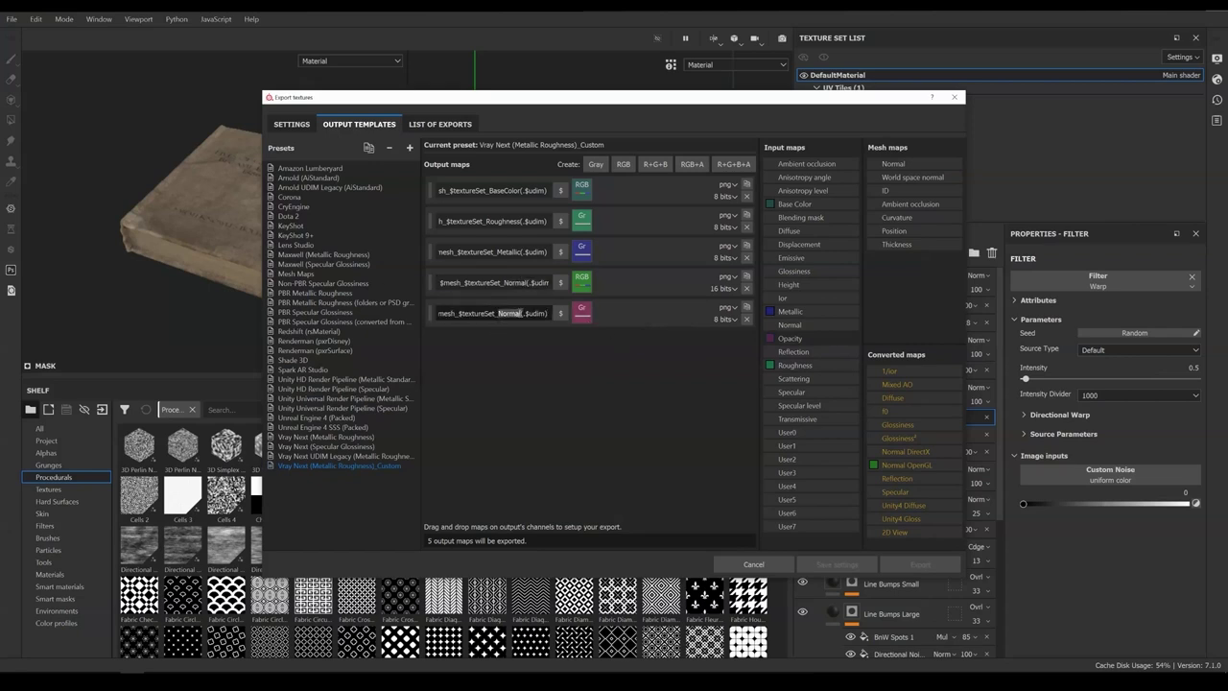
{"action": "type", "text": "Opacity"}
Set the output template to Vray Next (Metallic Roughness)_Custom and exclude the Opacity map from DefaultMaterial's export
{"action": "left_click", "coordinate": [291, 124]}
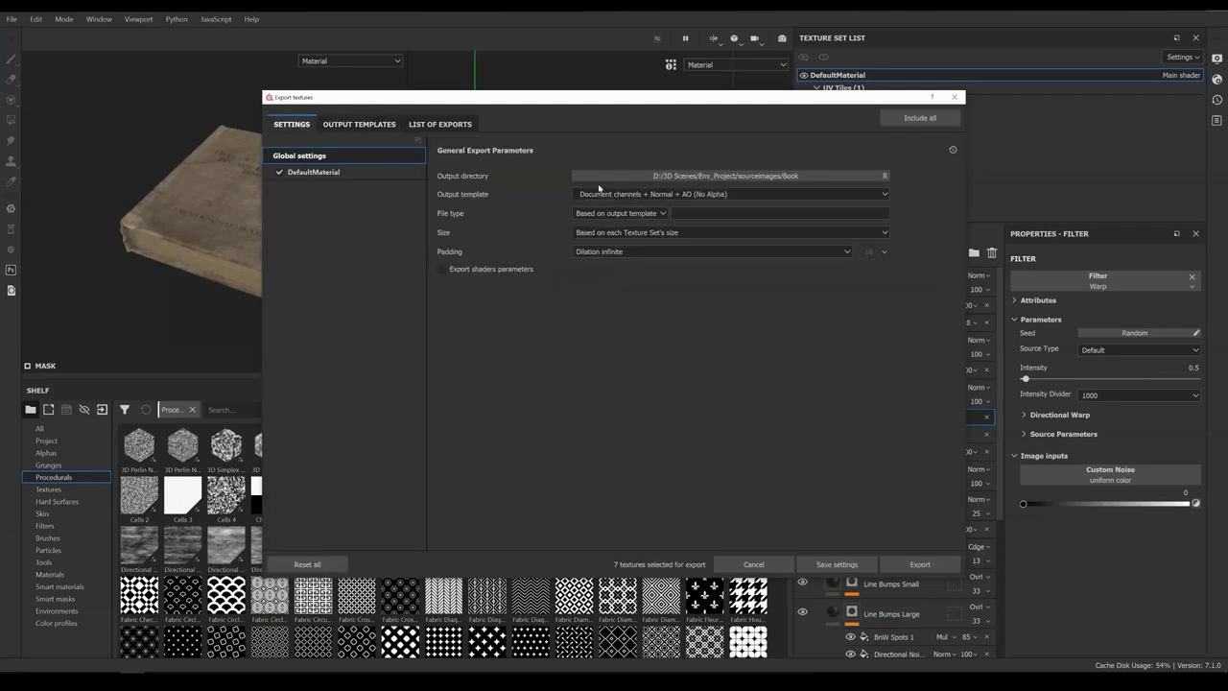
{"action": "left_click", "coordinate": [662, 194]}
{"action": "scroll", "coordinate": [645, 269], "scroll_direction": "down", "scroll_amount": 10}
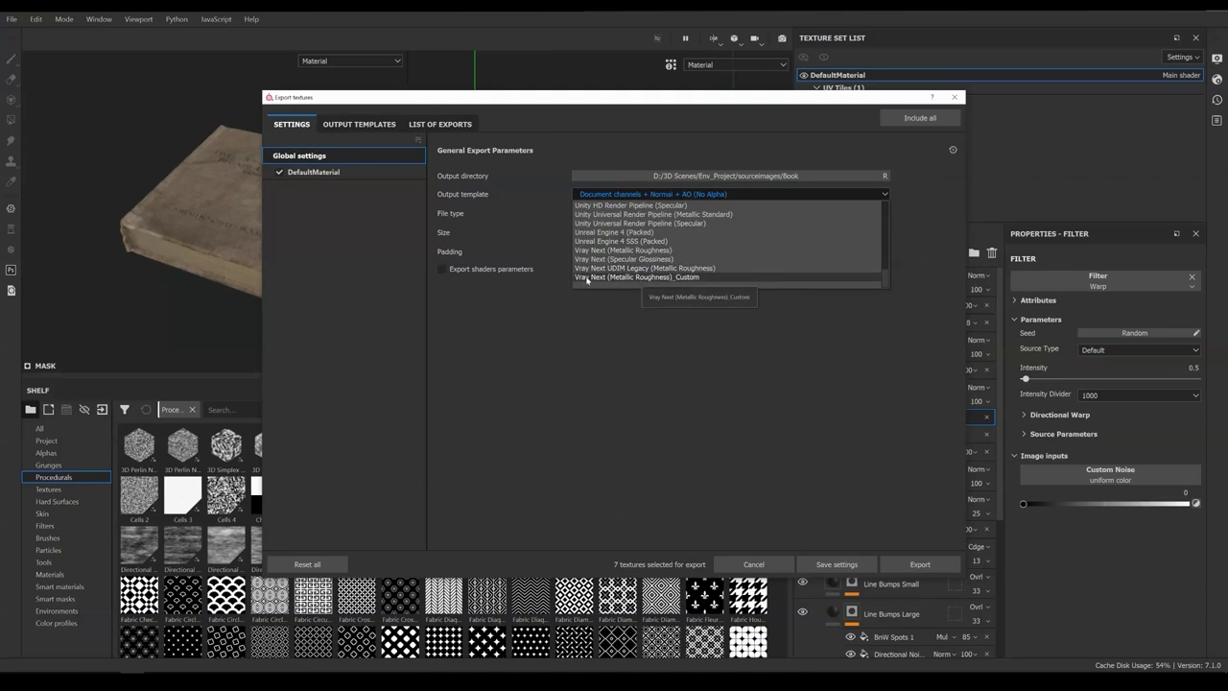
{"action": "left_click", "coordinate": [669, 277]}
{"action": "left_click", "coordinate": [351, 173]}
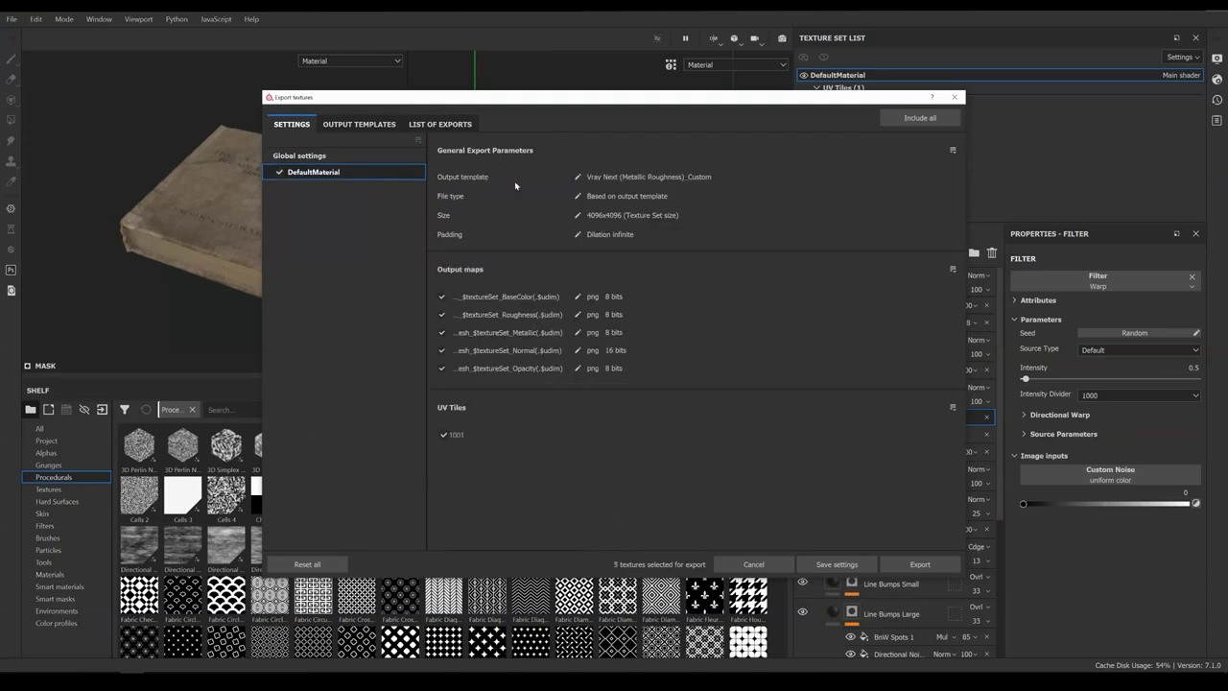
{"action": "left_click_drag", "start_coordinate": [559, 102], "coordinate": [377, 103]}
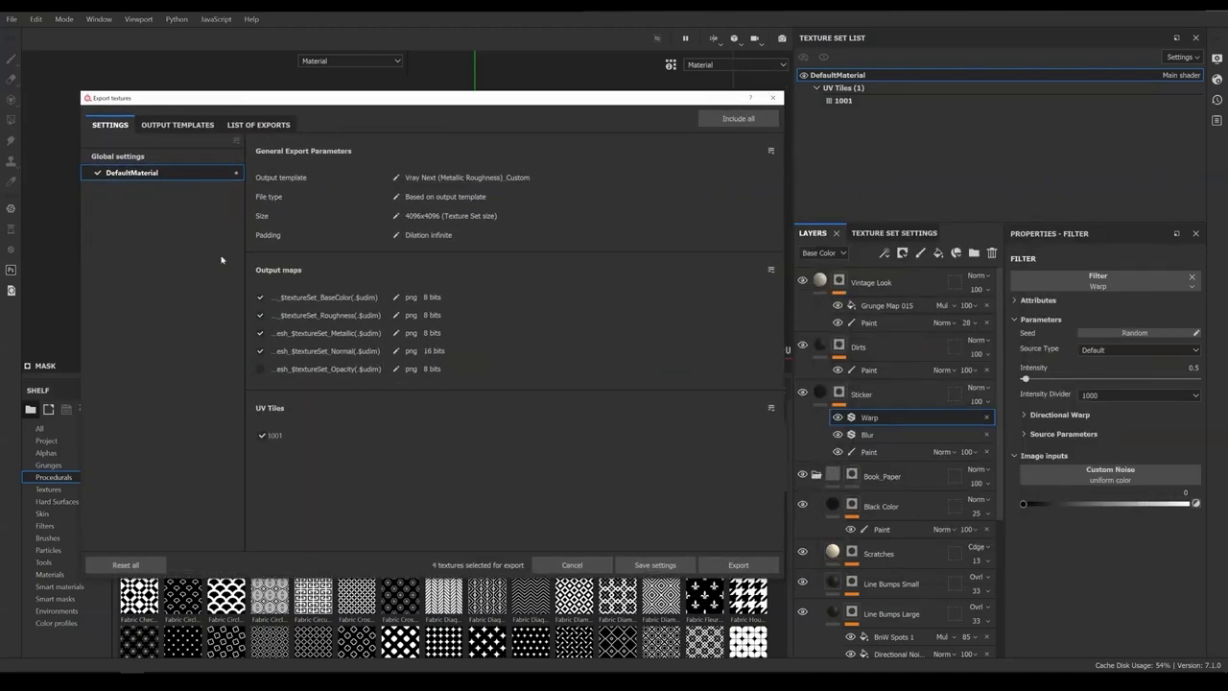
Export the book's textures into a new folder named Book inside sourceimages and close the export window
{"action": "left_click", "coordinate": [117, 156]}
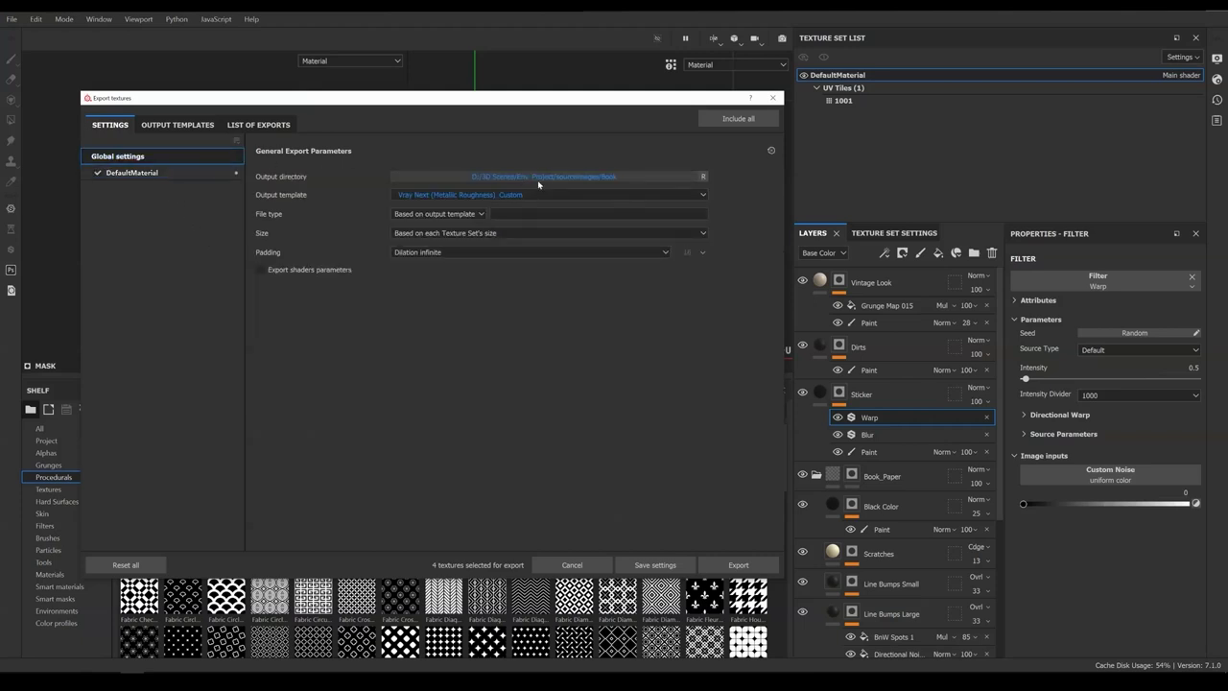
{"action": "left_click", "coordinate": [538, 180]}
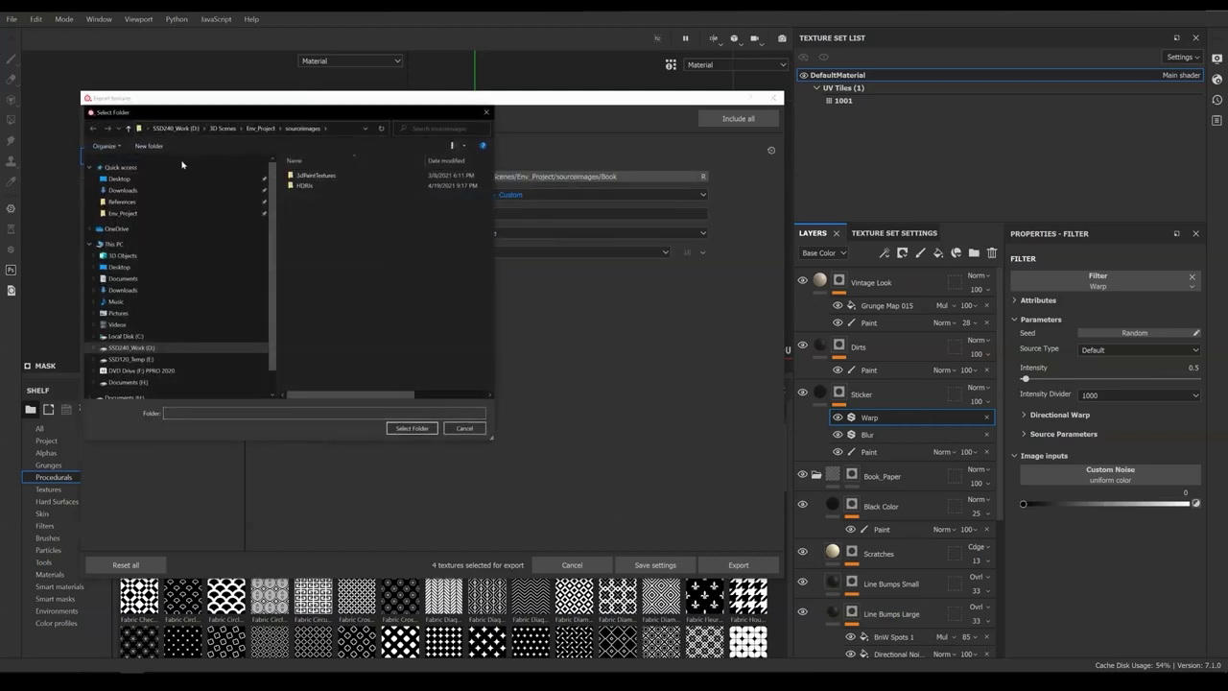
{"action": "left_click", "coordinate": [149, 146]}
{"action": "type", "text": "Book"}
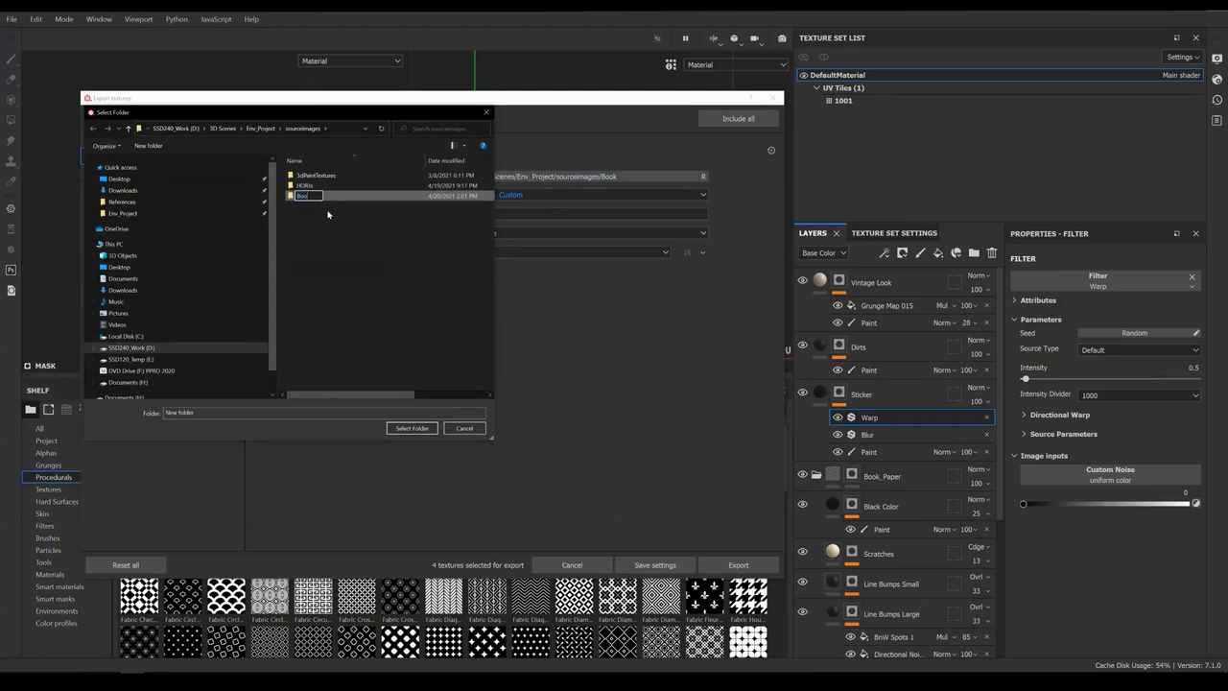
{"action": "key", "text": "Return"}
{"action": "double_click", "coordinate": [326, 195]}
{"action": "left_click", "coordinate": [412, 429]}
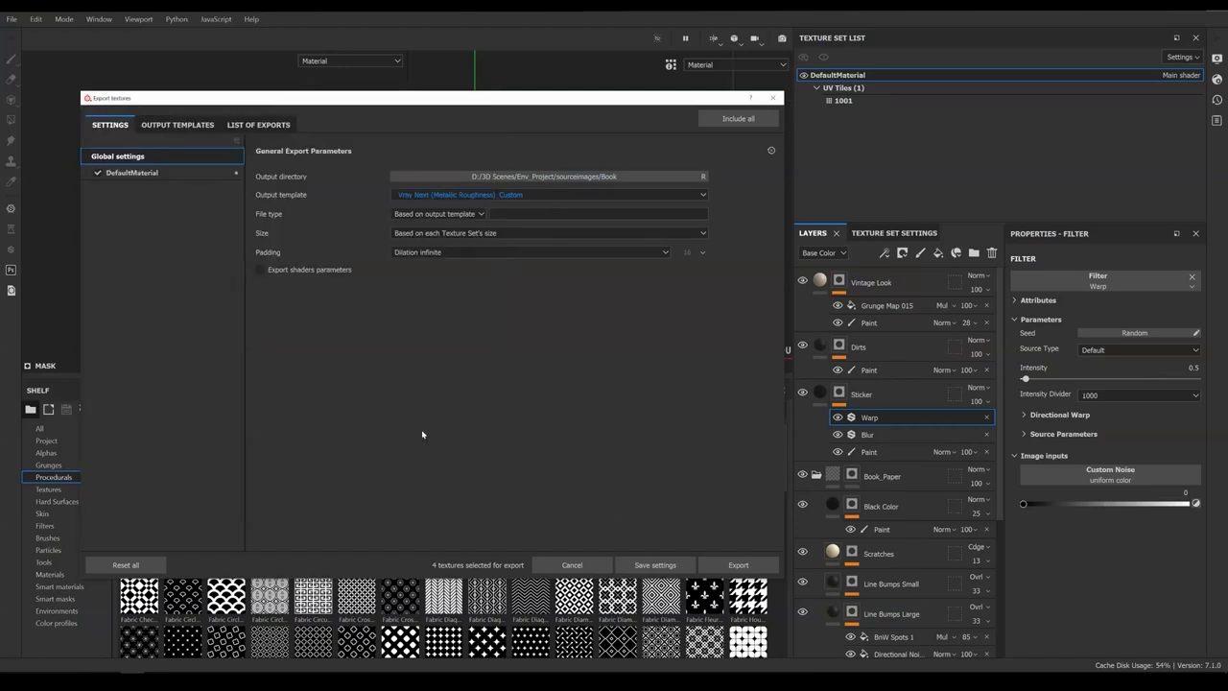
{"action": "left_click", "coordinate": [738, 564]}
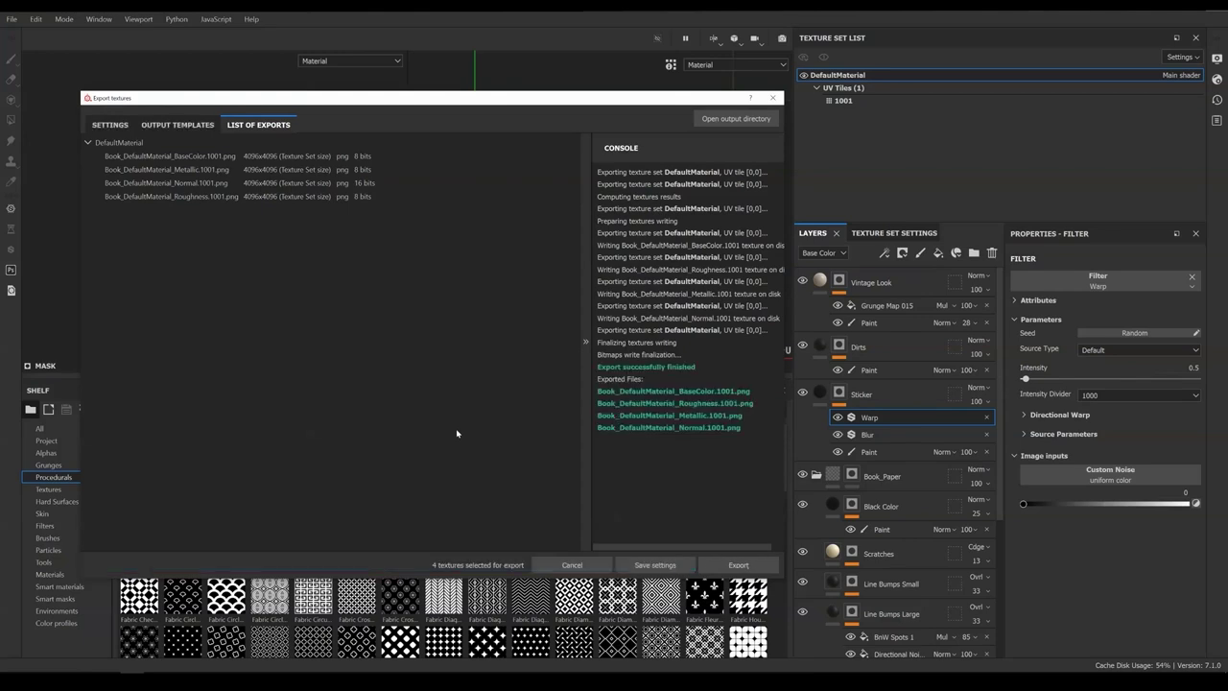
{"action": "left_click", "coordinate": [772, 98]}
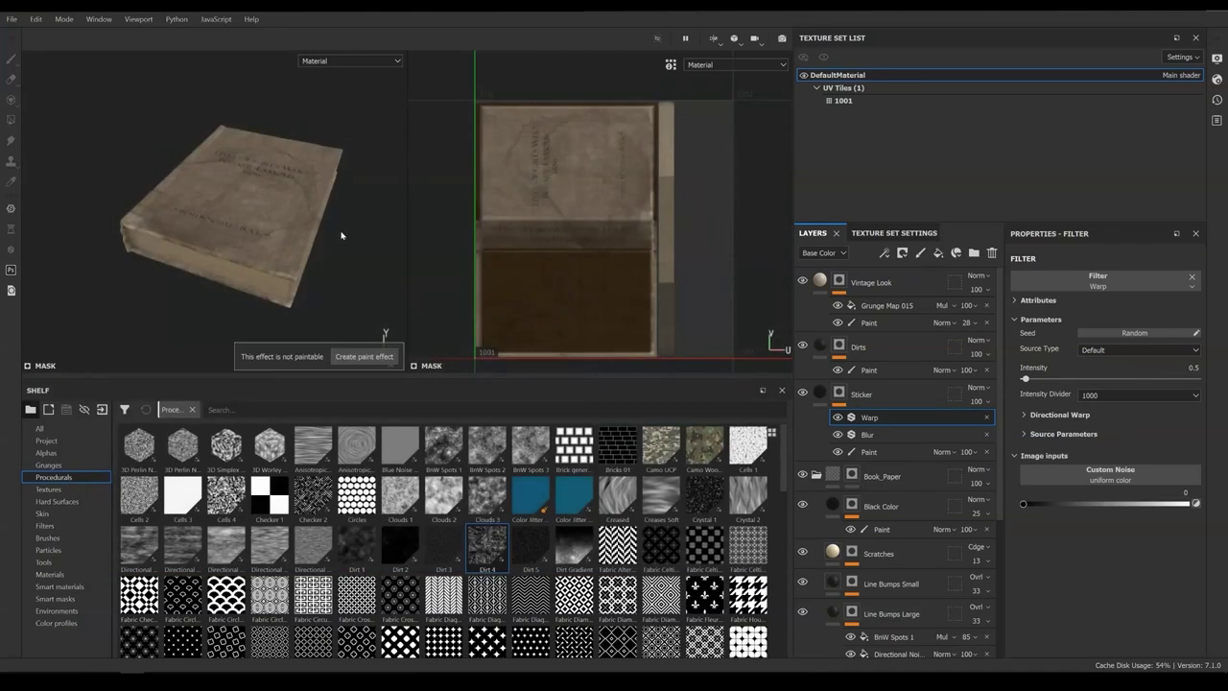
Open the Coffee and Candle.spp project
{"action": "left_click", "coordinate": [12, 18]}
{"action": "left_click", "coordinate": [38, 50]}
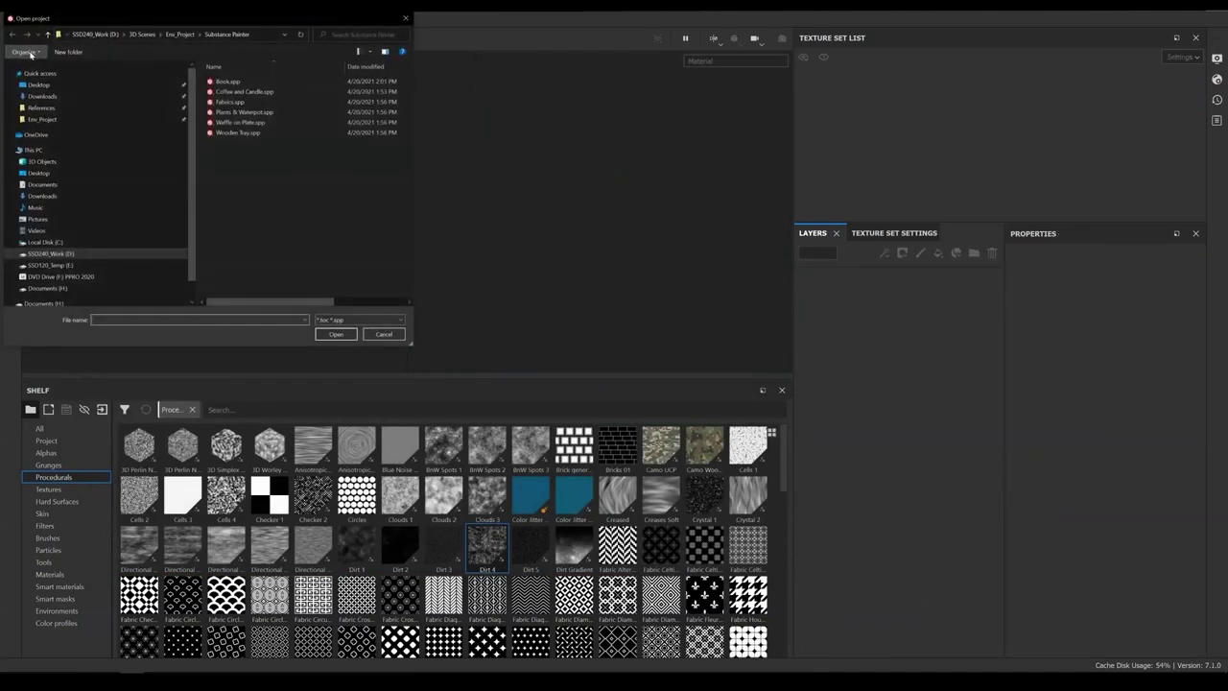
{"action": "double_click", "coordinate": [249, 102]}
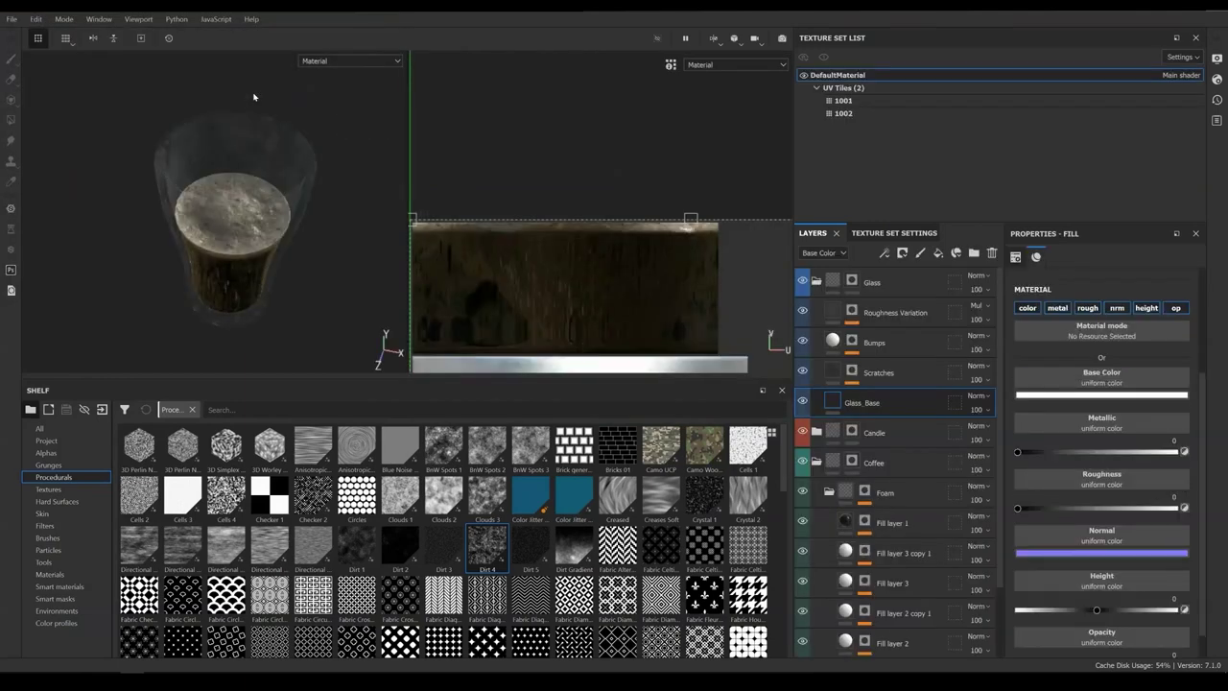
Create a Coffee and Candle folder inside sourceimages and set it as the texture export's output directory
{"action": "left_click_drag", "start_coordinate": [255, 99], "coordinate": [250, 233], "text": "alt"}
{"action": "left_click", "coordinate": [11, 18]}
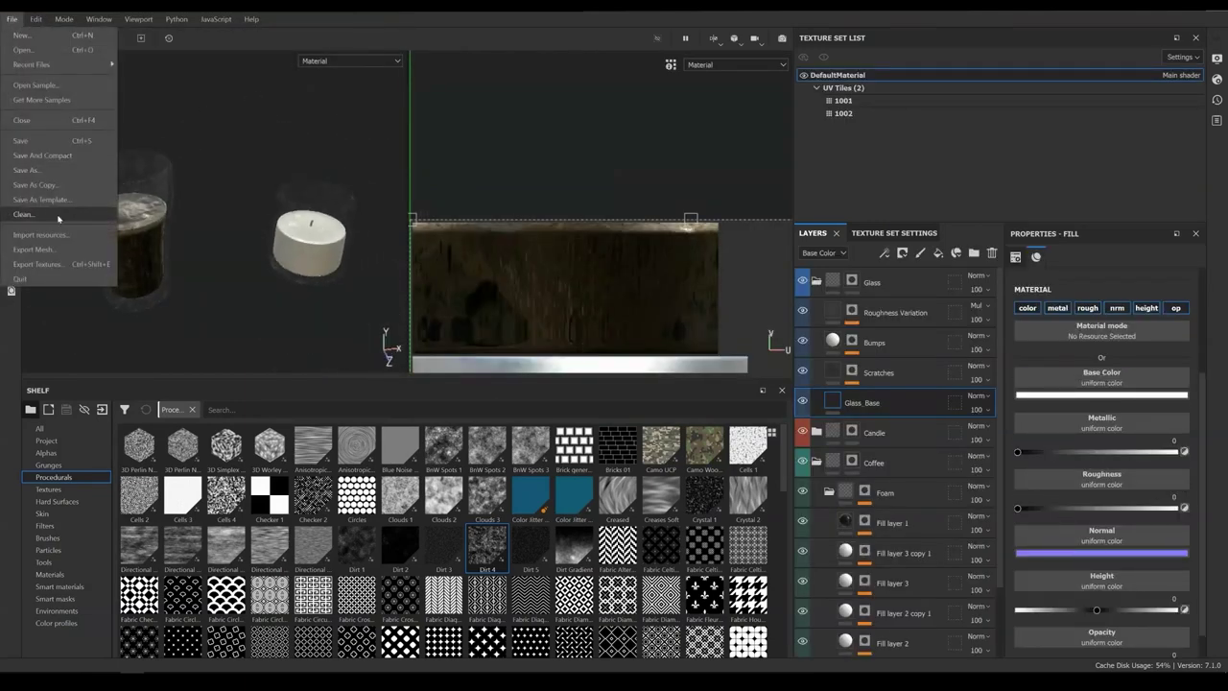
{"action": "left_click", "coordinate": [59, 269]}
{"action": "left_click", "coordinate": [883, 176]}
{"action": "left_click", "coordinate": [329, 145]}
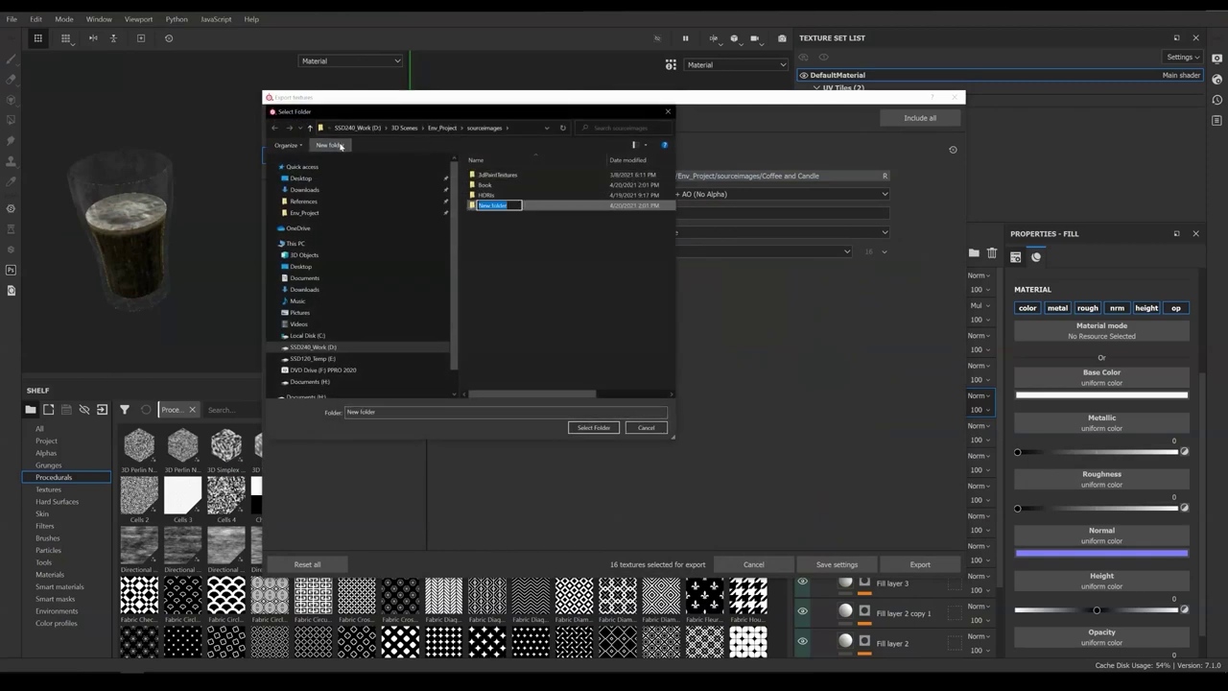
{"action": "type", "text": "Coffee and Candle"}
{"action": "key", "text": "Return"}
{"action": "key", "text": "Return"}
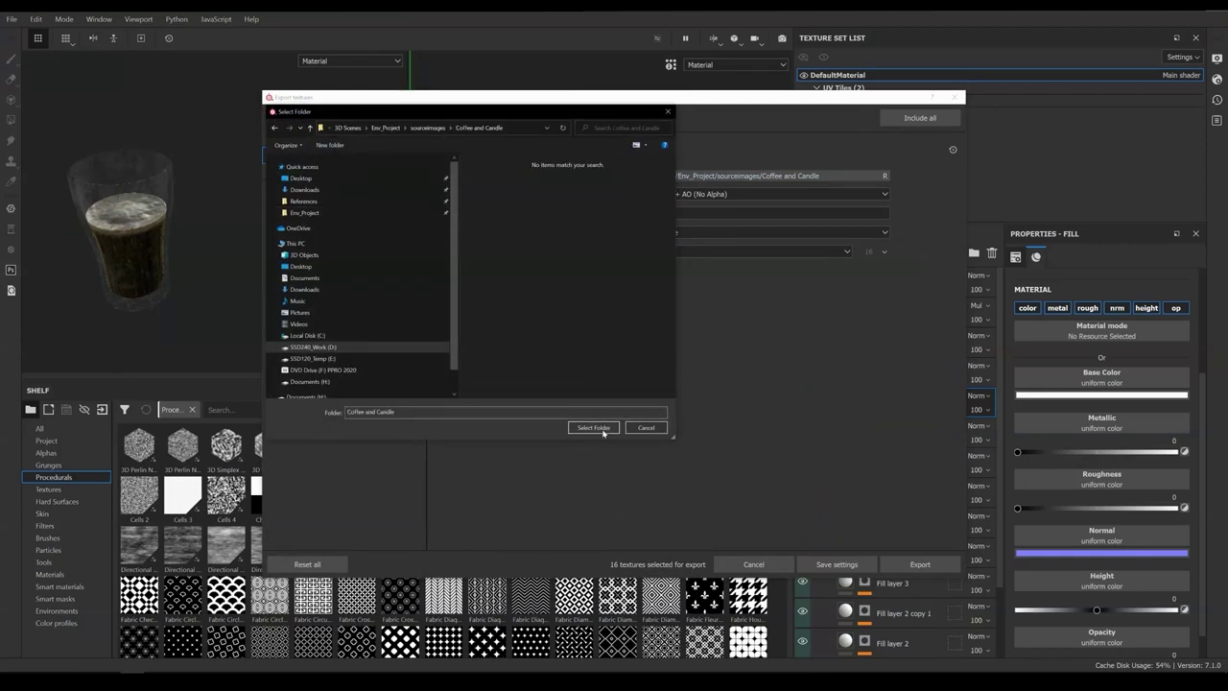
{"action": "left_click", "coordinate": [593, 427]}
Export all maps for UV tiles 1001 and 1002 with the Vray Next (Metallic Roughness)_Custom template and close the export window
{"action": "left_click", "coordinate": [628, 194]}
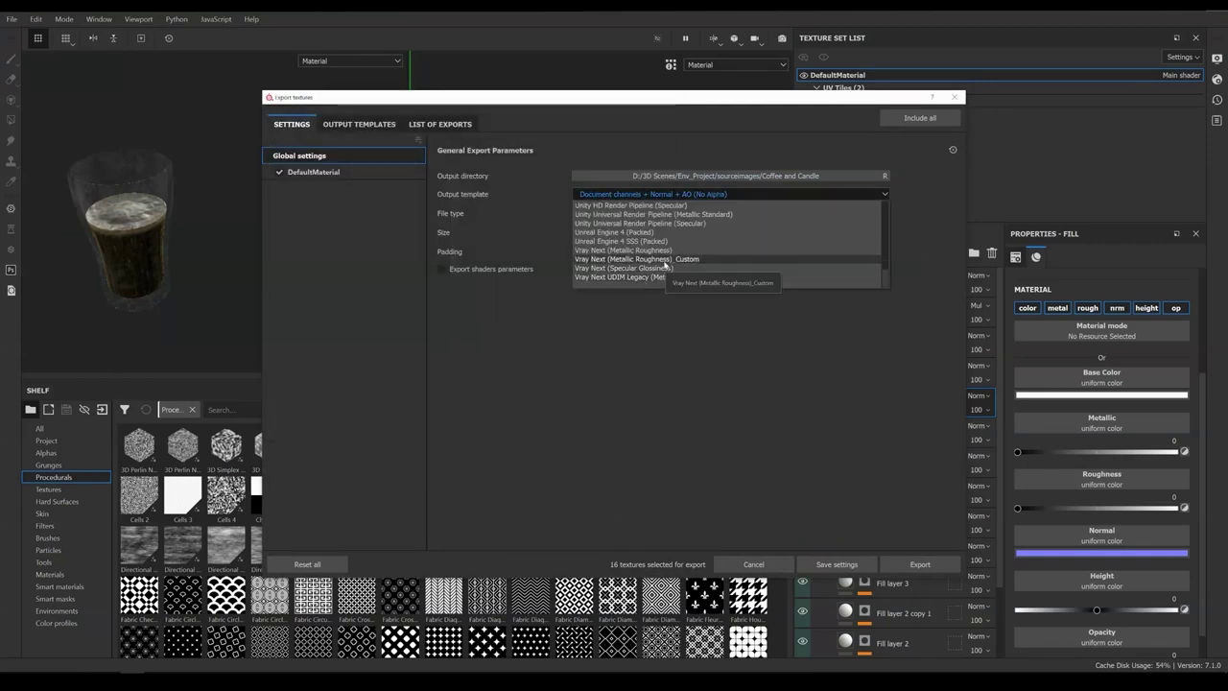
{"action": "left_click", "coordinate": [665, 264]}
{"action": "left_click", "coordinate": [340, 172]}
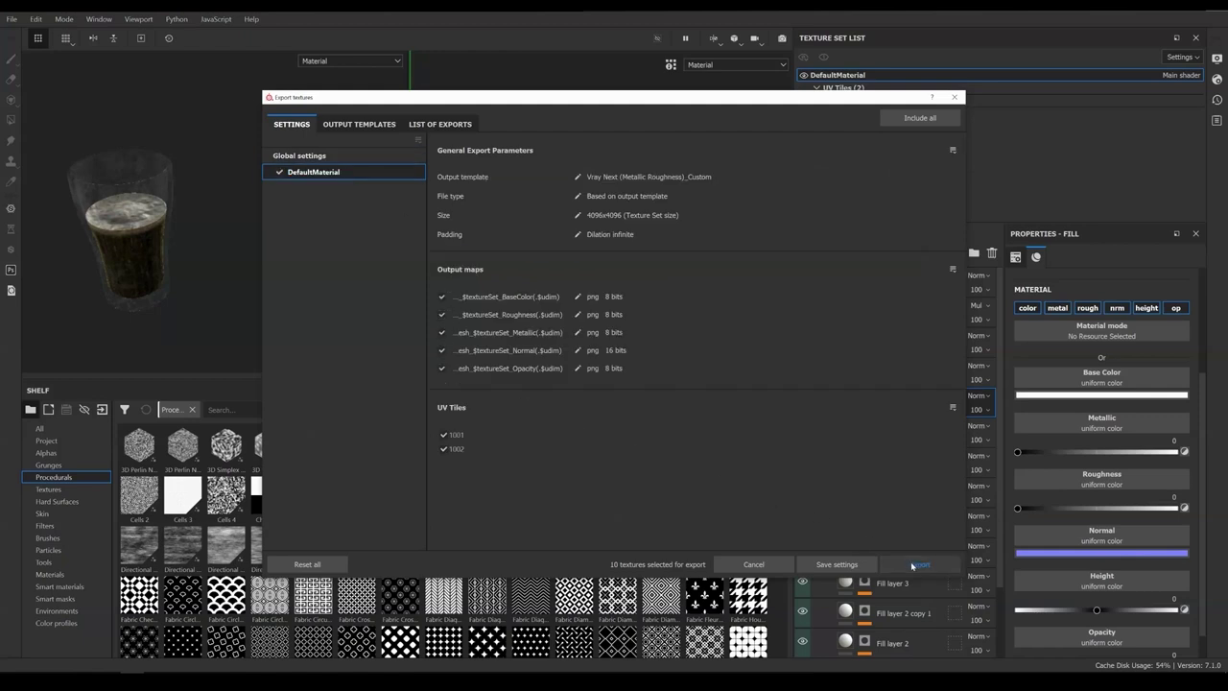
{"action": "left_click", "coordinate": [910, 563]}
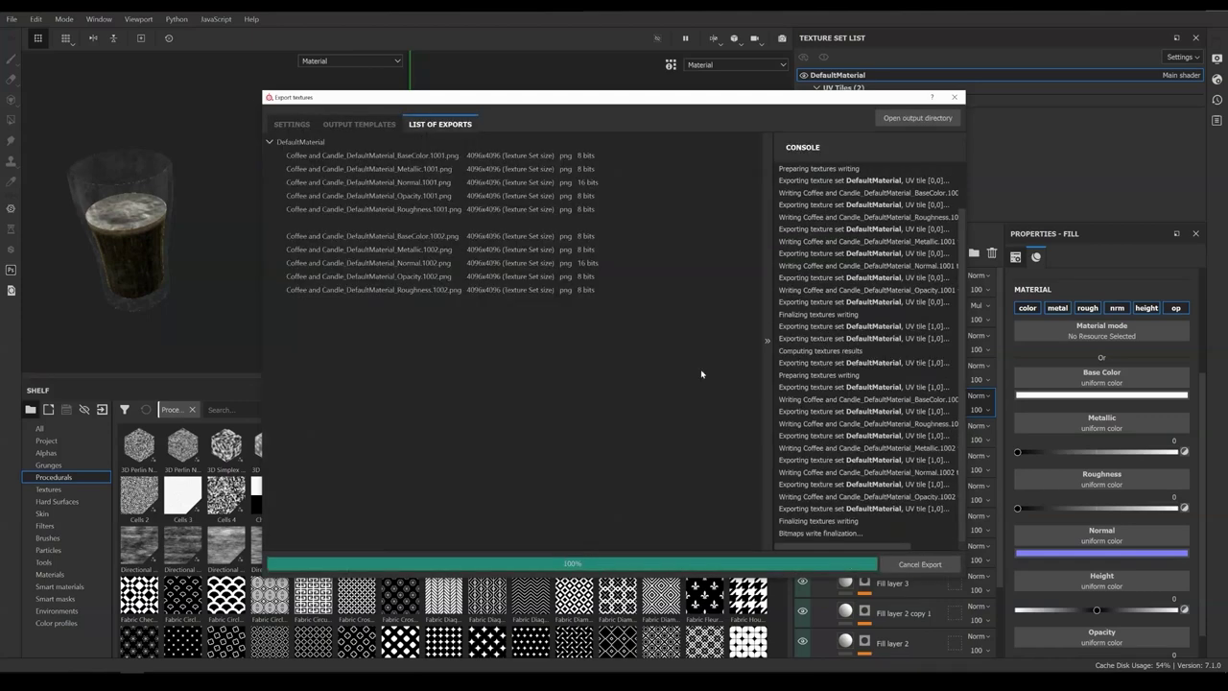
{"action": "left_click", "coordinate": [954, 97]}
Save the Coffee and Candle project and open Fabrics.spp
{"action": "left_click", "coordinate": [11, 19]}
{"action": "left_click", "coordinate": [19, 141]}
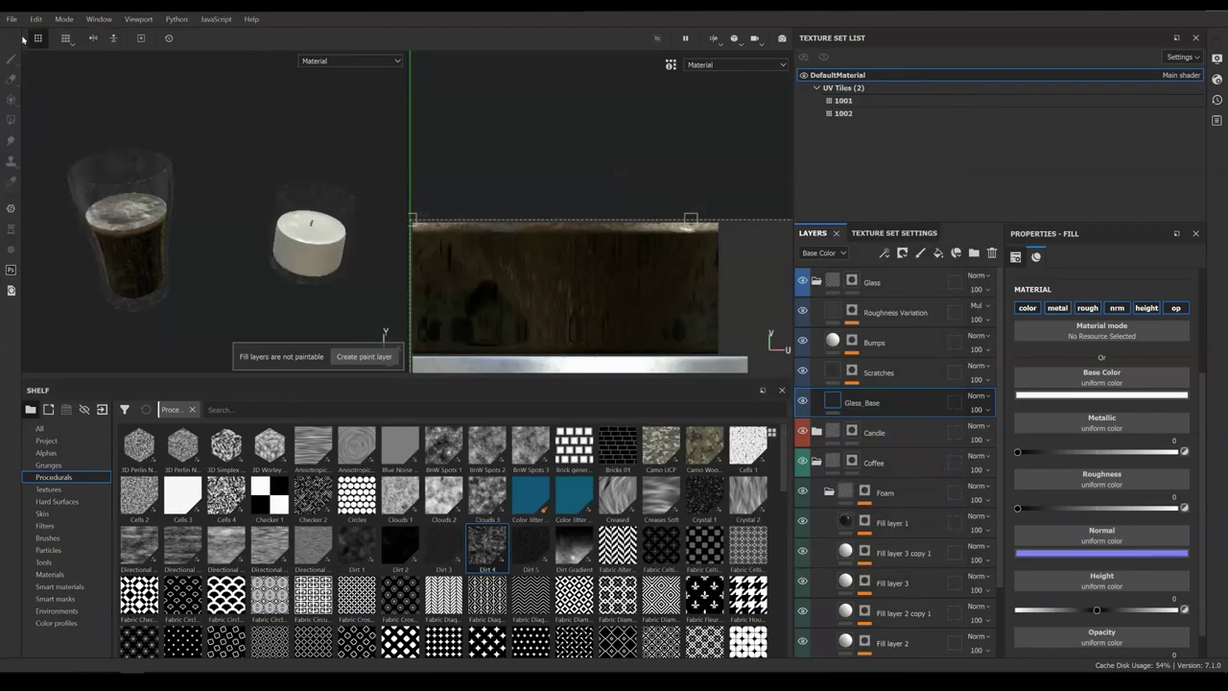
{"action": "left_click", "coordinate": [13, 20]}
{"action": "left_click", "coordinate": [29, 52]}
{"action": "key", "text": "ctrl+o"}
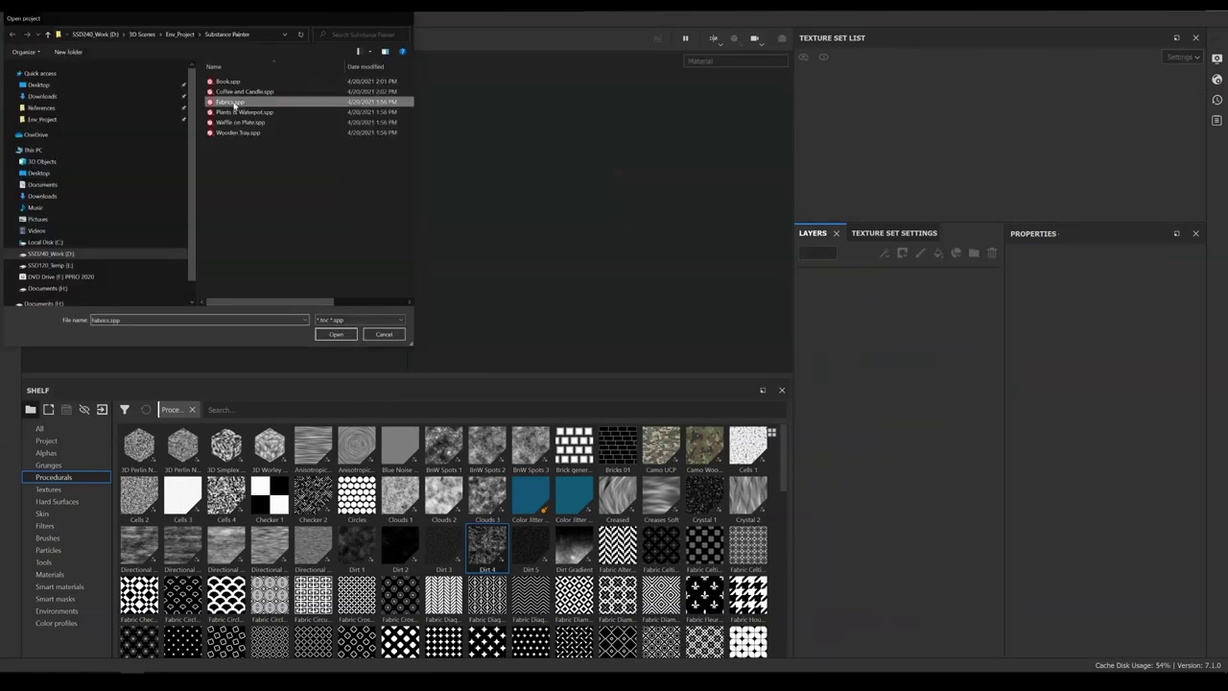
{"action": "double_click", "coordinate": [233, 103]}
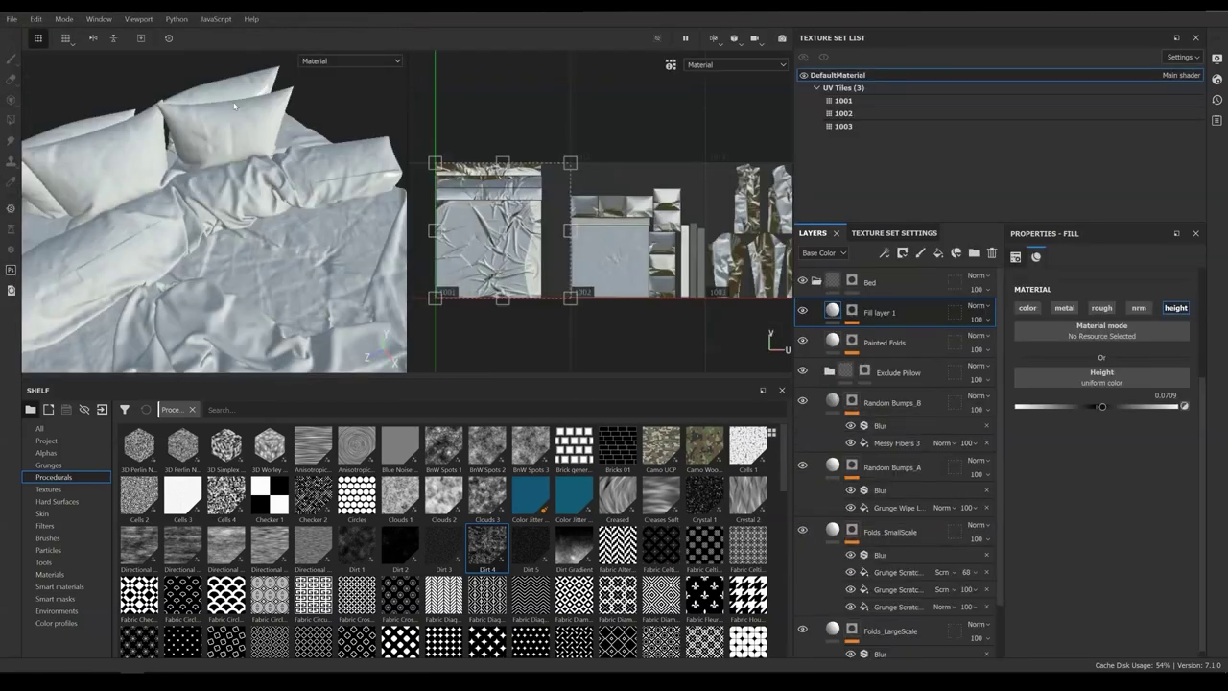
Create a Fabrics folder inside sourceimages and set it as the texture export's output directory
{"action": "key", "text": "ctrl+shift+e"}
{"action": "left_click", "coordinate": [721, 177]}
{"action": "left_click", "coordinate": [331, 145]}
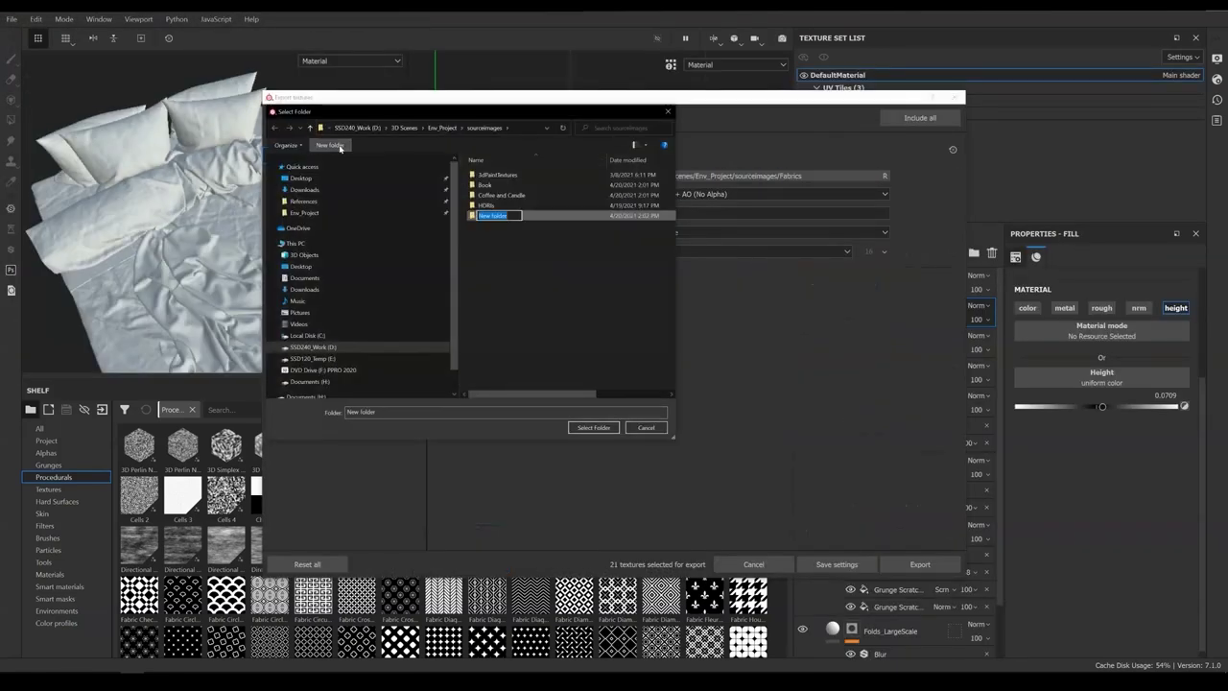
{"action": "type", "text": "Fabrics"}
{"action": "key", "text": "Return"}
{"action": "key", "text": "Return"}
{"action": "left_click", "coordinate": [592, 428]}
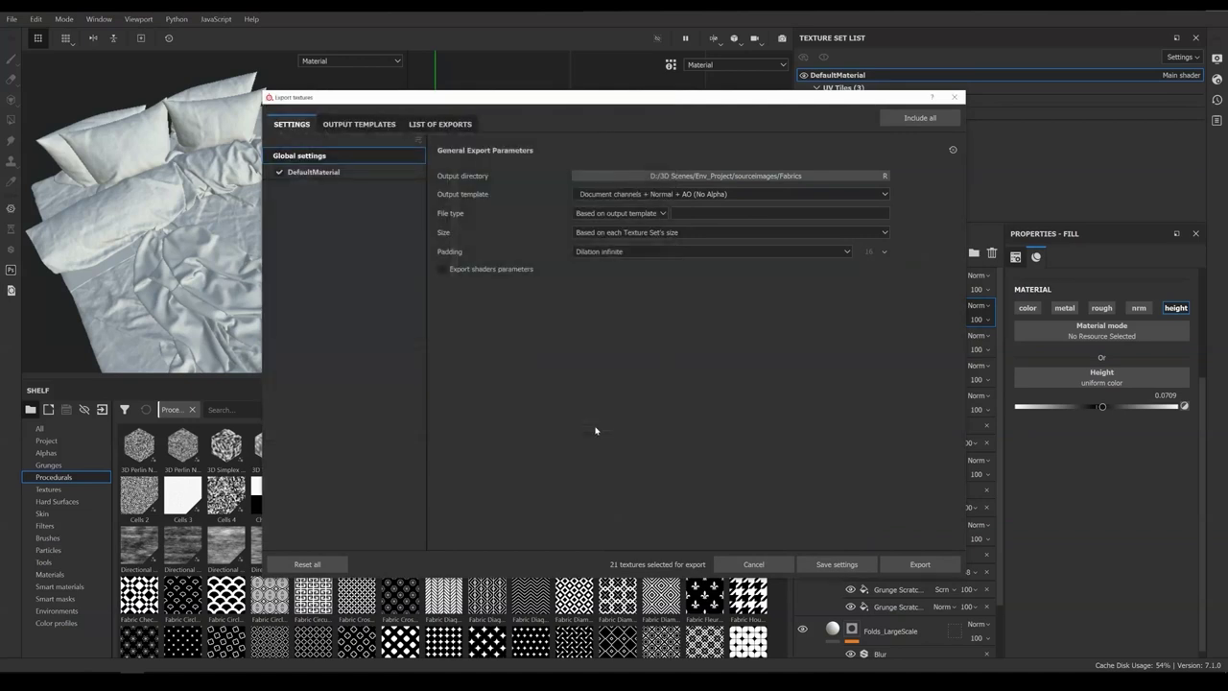
Export only the Normal map for UV tiles 1001 and 1002 with the Vray Next (Metallic Roughness)_Custom template
{"action": "left_click", "coordinate": [633, 195]}
{"action": "scroll", "coordinate": [644, 258], "scroll_direction": "down", "scroll_amount": 8}
{"action": "left_click", "coordinate": [645, 264]}
{"action": "left_click", "coordinate": [313, 171]}
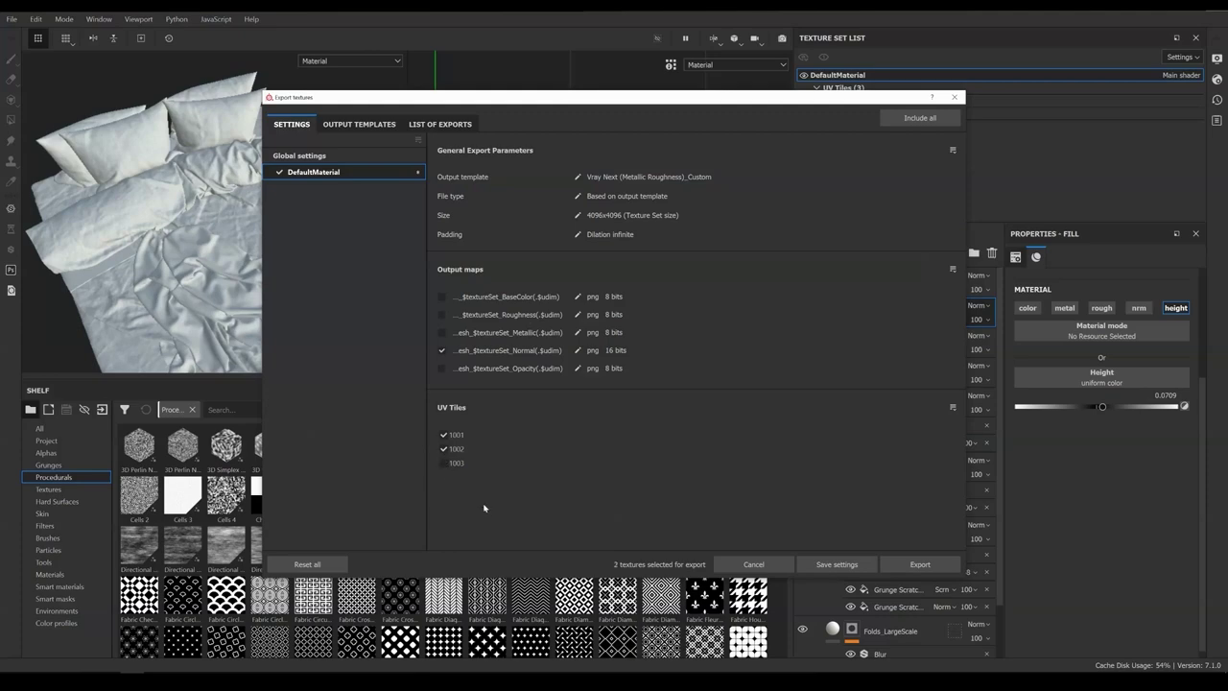
{"action": "left_click", "coordinate": [918, 564]}
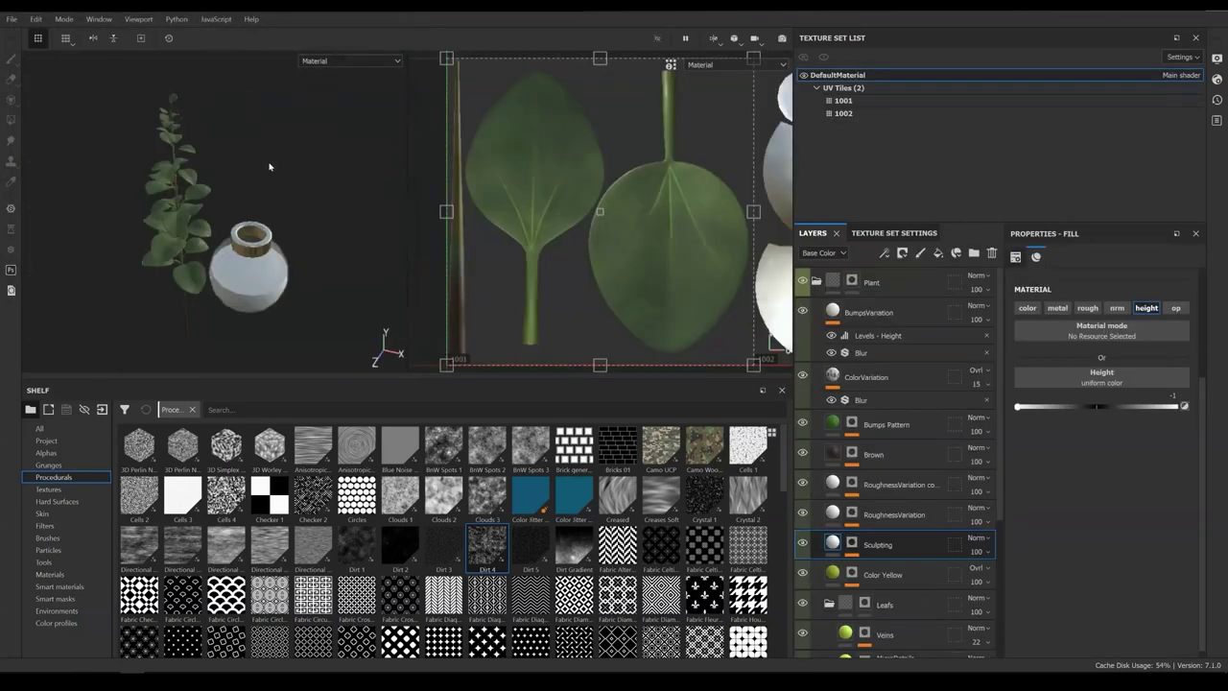
Create a Plants and Waterpot folder inside sourceimages and set it as the texture export's output directory
{"action": "key", "text": "ctrl+shift+e"}
{"action": "left_click", "coordinate": [657, 178]}
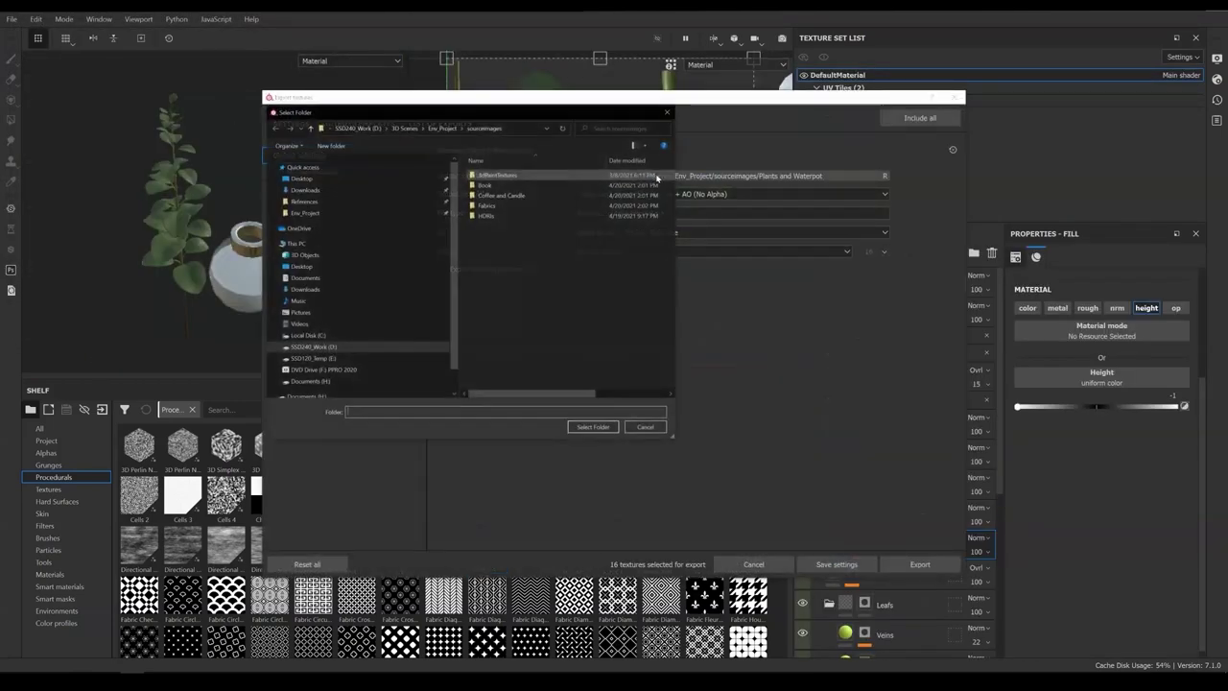
{"action": "left_click", "coordinate": [335, 146]}
{"action": "type", "text": "Plants and Wa"}
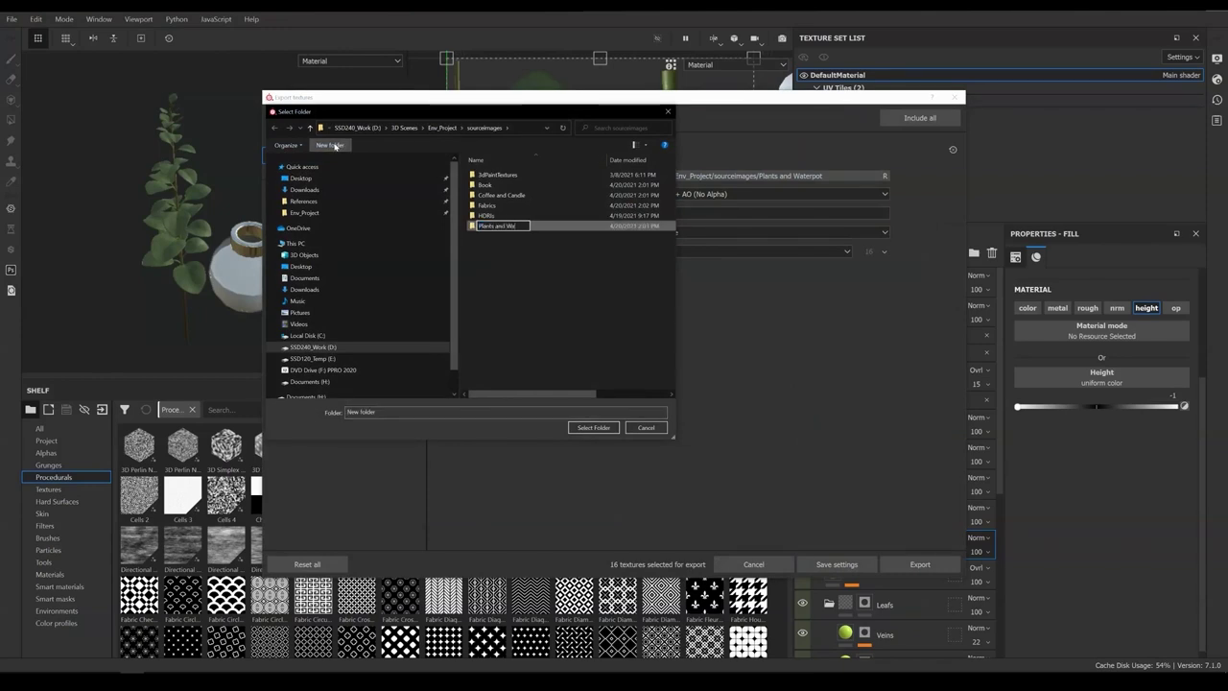
{"action": "type", "text": "terpot"}
{"action": "key", "text": "Return"}
{"action": "key", "text": "Return"}
{"action": "left_click", "coordinate": [593, 426]}
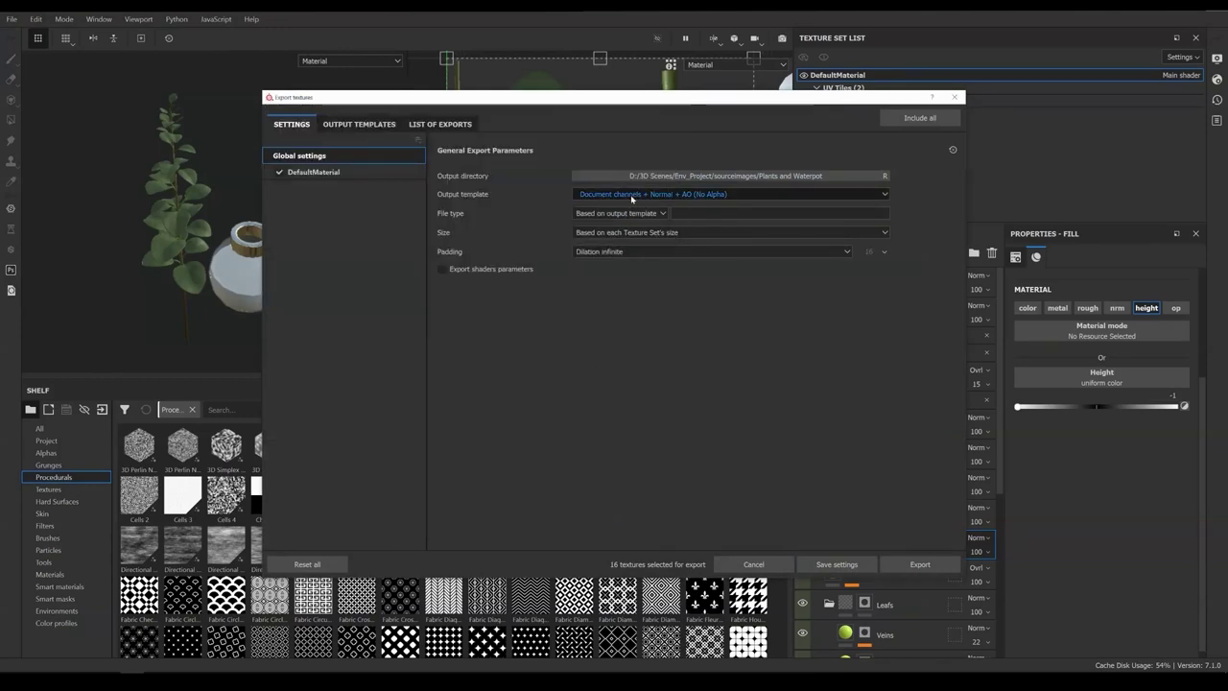
Export all the plant project's maps for UV tiles 1001 and 1002 with the Vray Next (Metallic Roughness)_Custom template and close the export window
{"action": "left_click", "coordinate": [632, 194]}
{"action": "scroll", "coordinate": [632, 249], "scroll_direction": "down", "scroll_amount": 2}
{"action": "left_click", "coordinate": [633, 277]}
{"action": "left_click", "coordinate": [329, 172]}
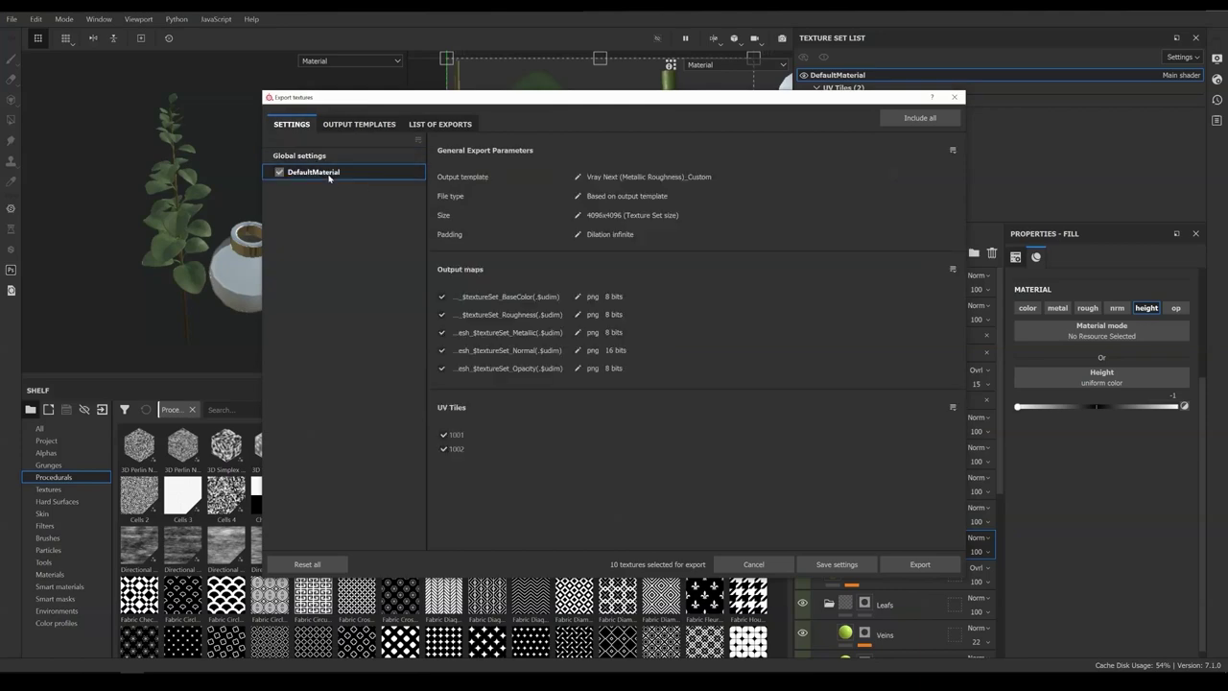
{"action": "left_click", "coordinate": [919, 564]}
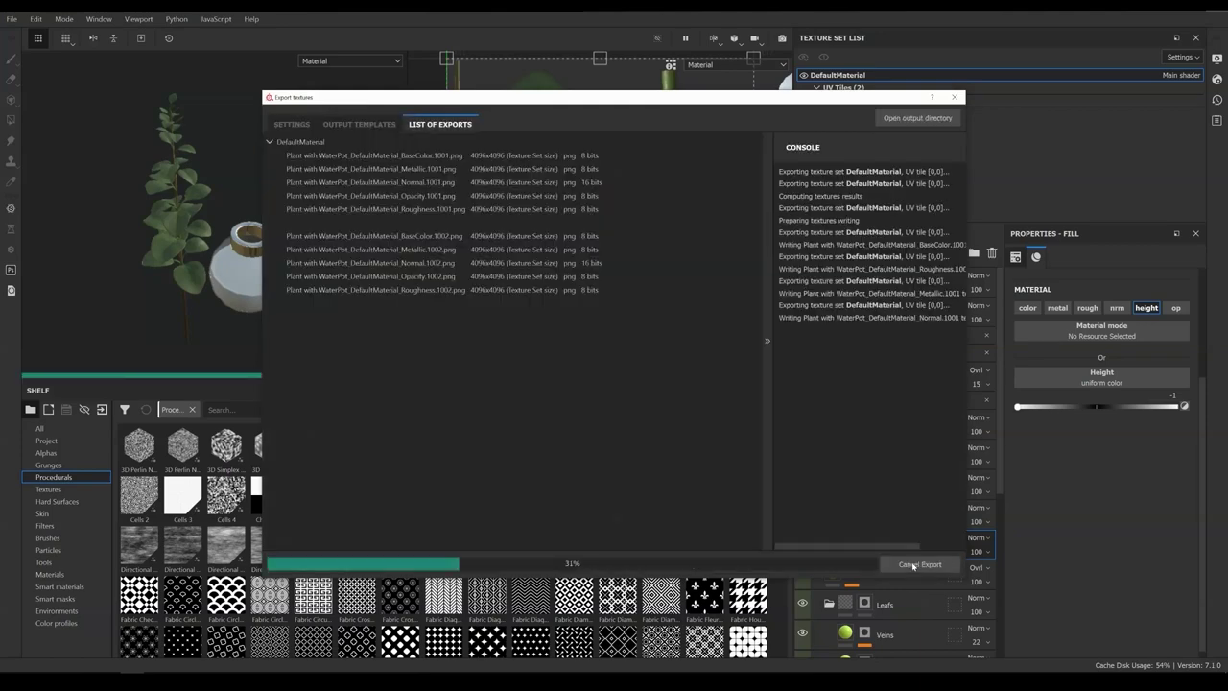
{"action": "left_click", "coordinate": [953, 97]}
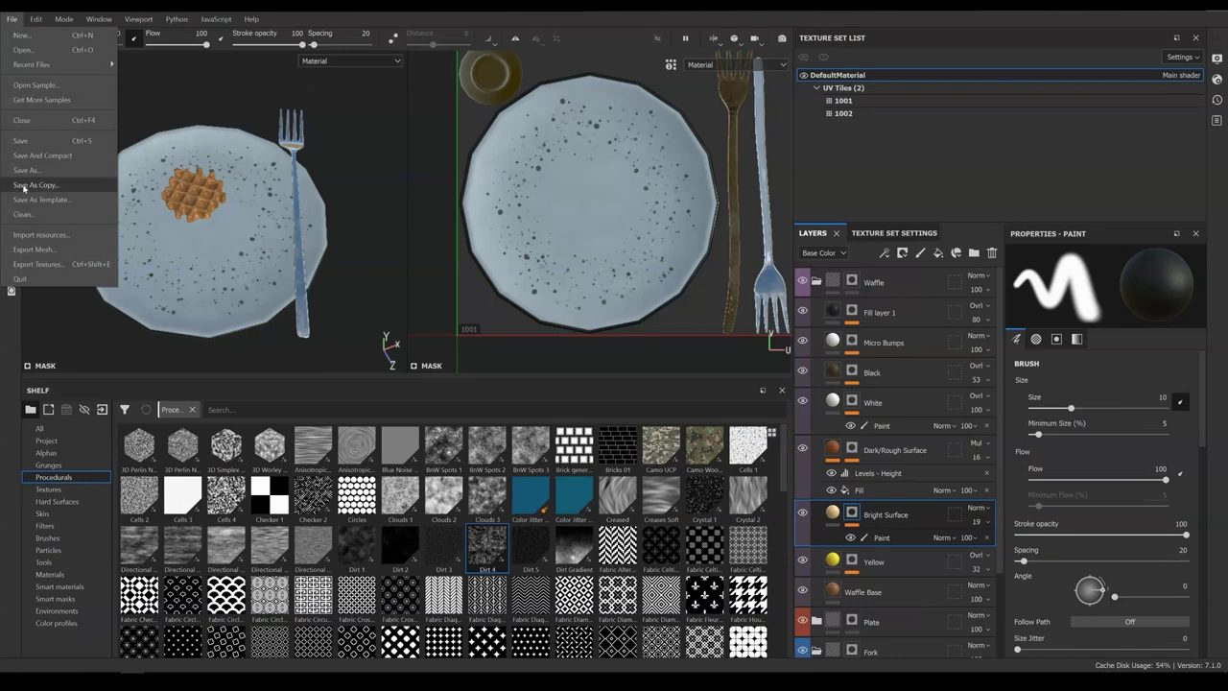
Create a Waffle on Plate folder inside sourceimages and set it as the plate project's texture export directory
{"action": "left_click", "coordinate": [38, 264]}
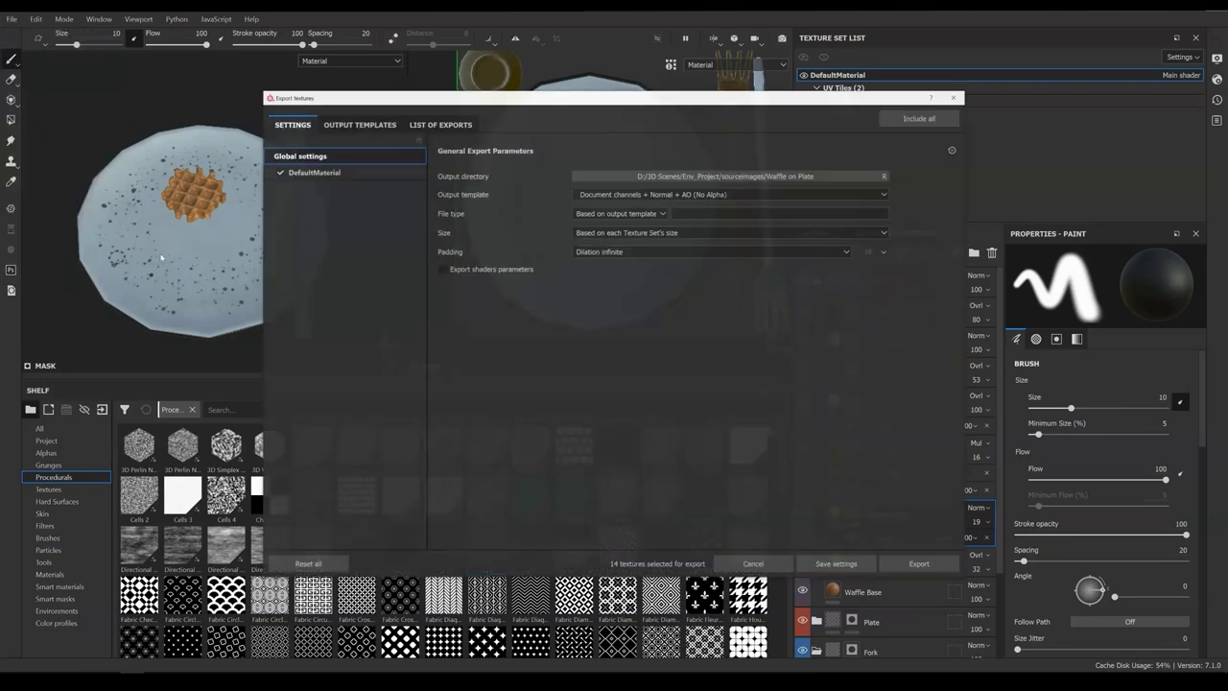
{"action": "left_click", "coordinate": [885, 176]}
{"action": "left_click", "coordinate": [328, 145]}
{"action": "type", "text": "Waffle o"}
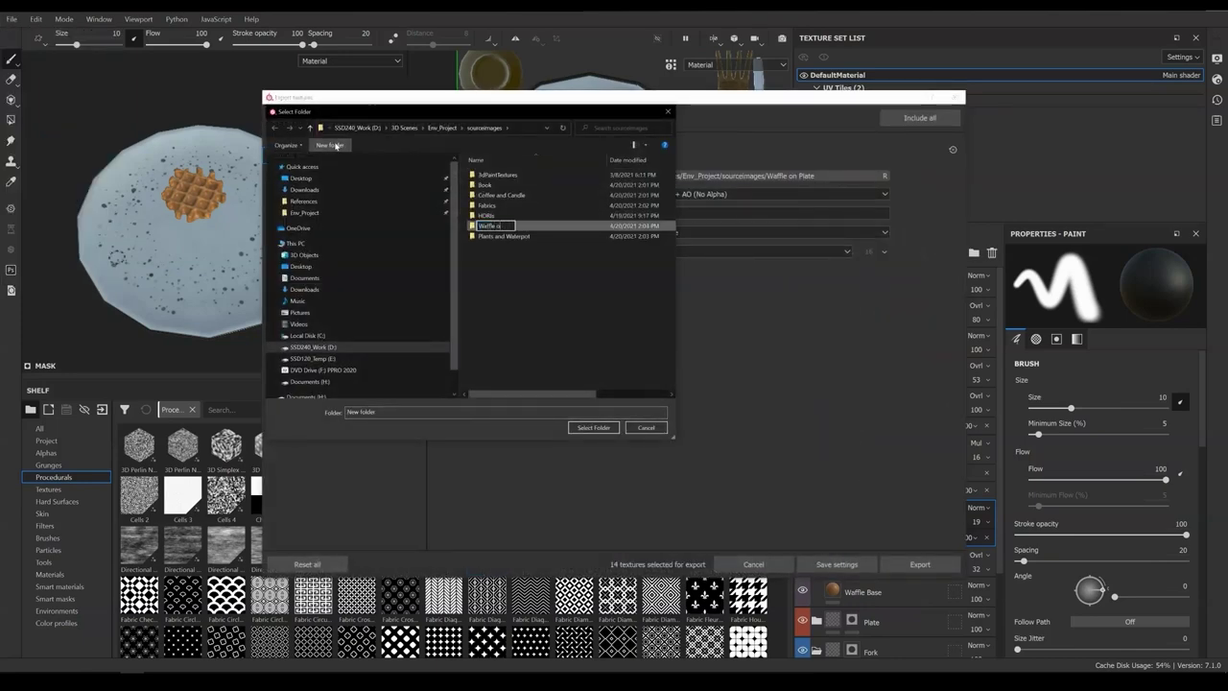
{"action": "type", "text": "n Plate"}
{"action": "key", "text": "Return"}
{"action": "key", "text": "Return"}
{"action": "left_click", "coordinate": [593, 427]}
Export every map except Opacity for UV tiles 1001 and 1002 with the Vray Next (Metallic Roughness)_Custom template, and close the export window
{"action": "left_click", "coordinate": [683, 194]}
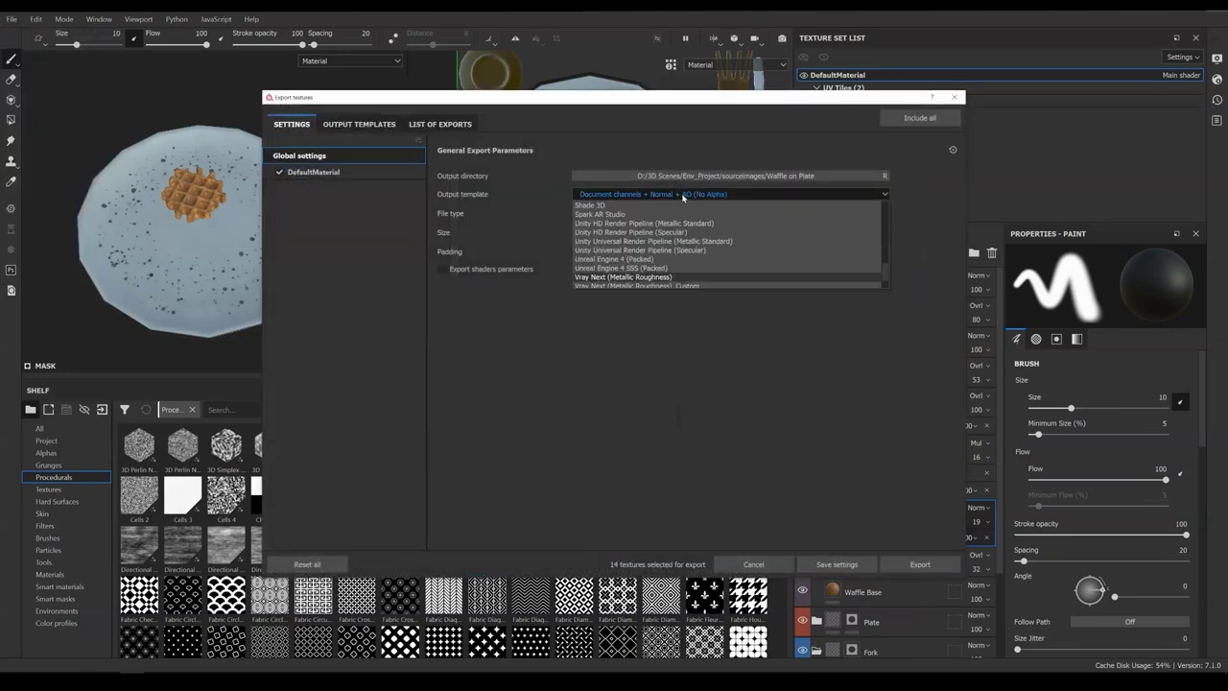
{"action": "left_click", "coordinate": [633, 285]}
{"action": "left_click", "coordinate": [313, 172]}
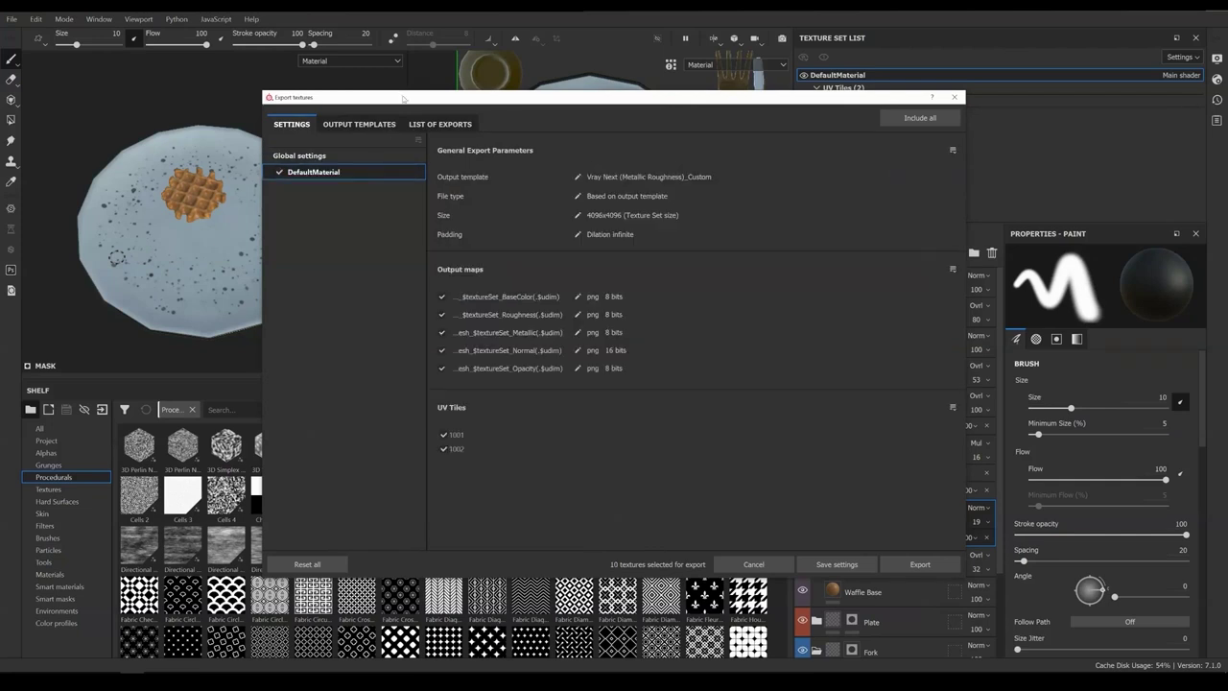
{"action": "left_click_drag", "start_coordinate": [403, 99], "coordinate": [534, 98]}
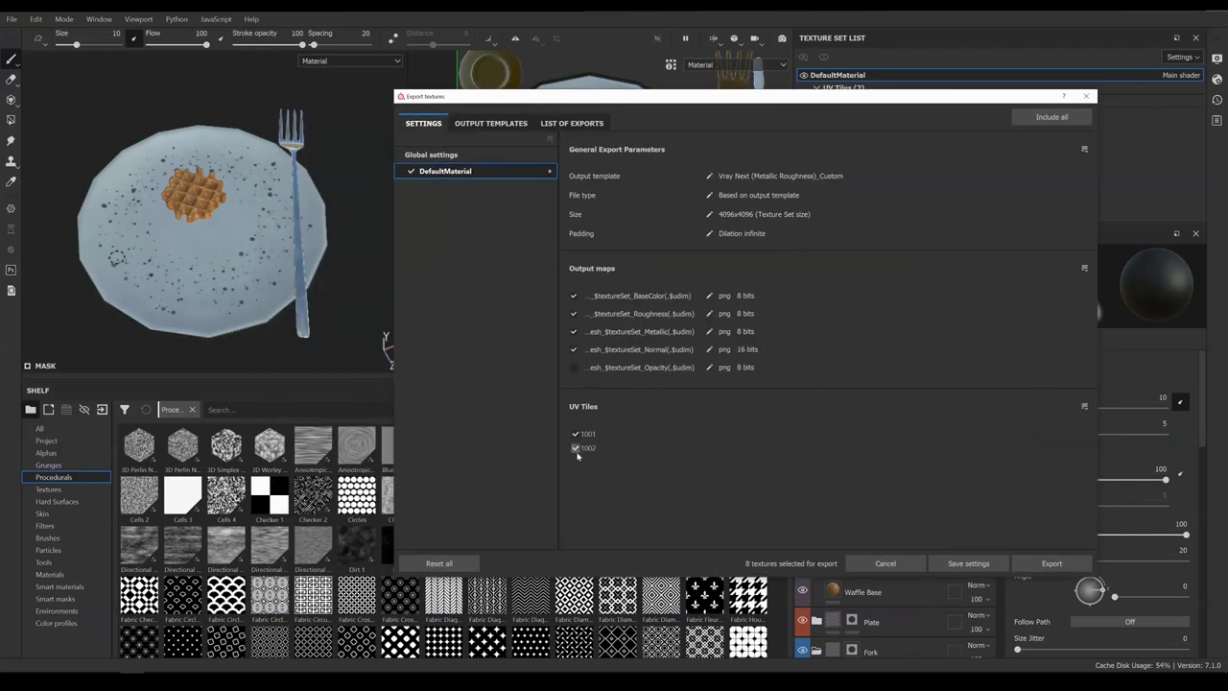
{"action": "left_click", "coordinate": [1052, 563]}
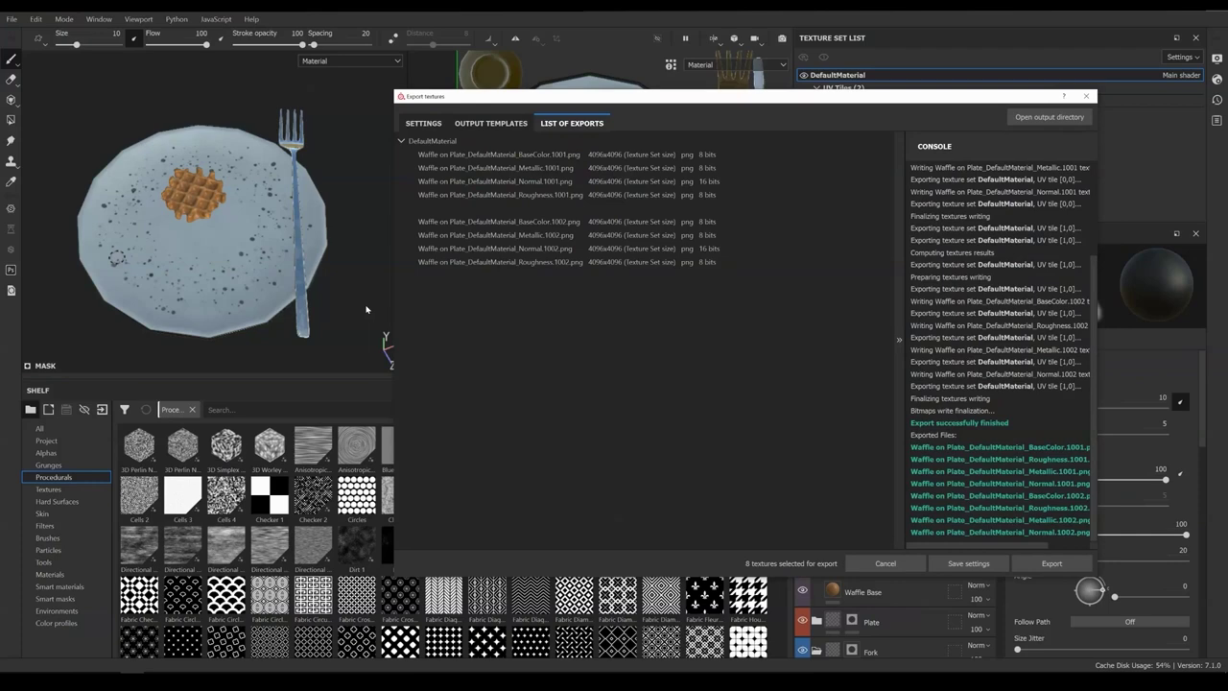
{"action": "left_click", "coordinate": [1085, 99]}
Open the Wooden Tray project and set its texture export to the Vray Next (Metallic Roughness)_Custom template
{"action": "left_click", "coordinate": [11, 19]}
{"action": "left_click", "coordinate": [12, 19]}
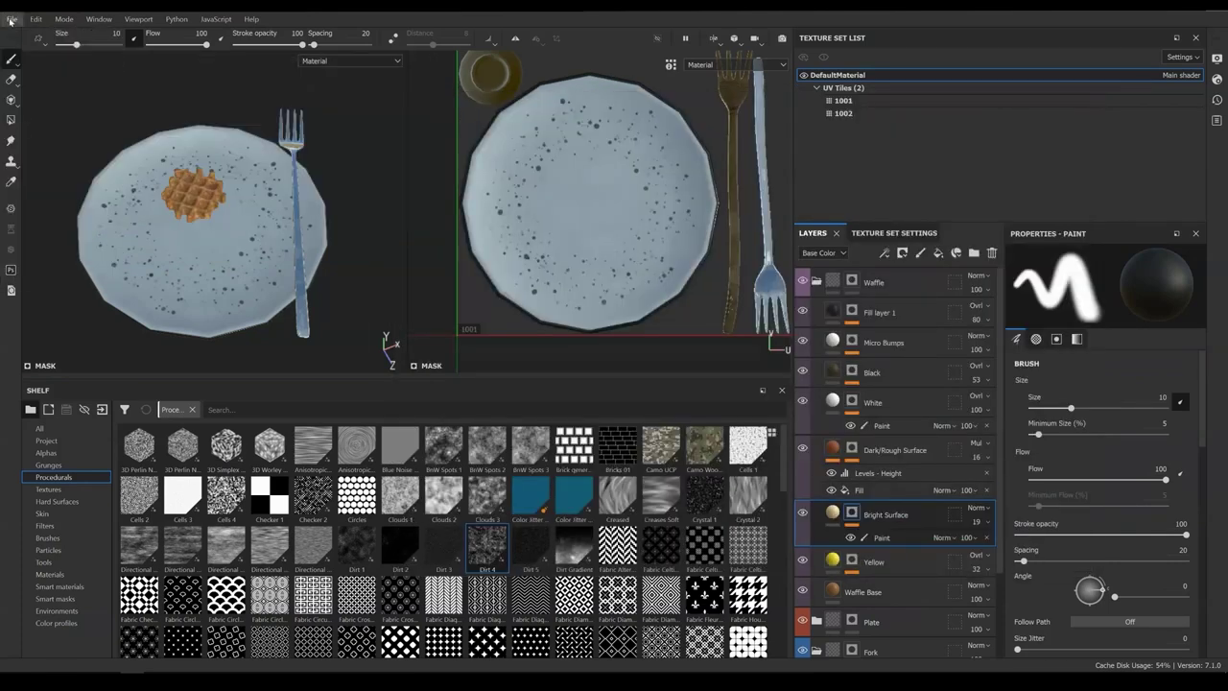
{"action": "left_click", "coordinate": [11, 19]}
{"action": "left_click", "coordinate": [226, 264]}
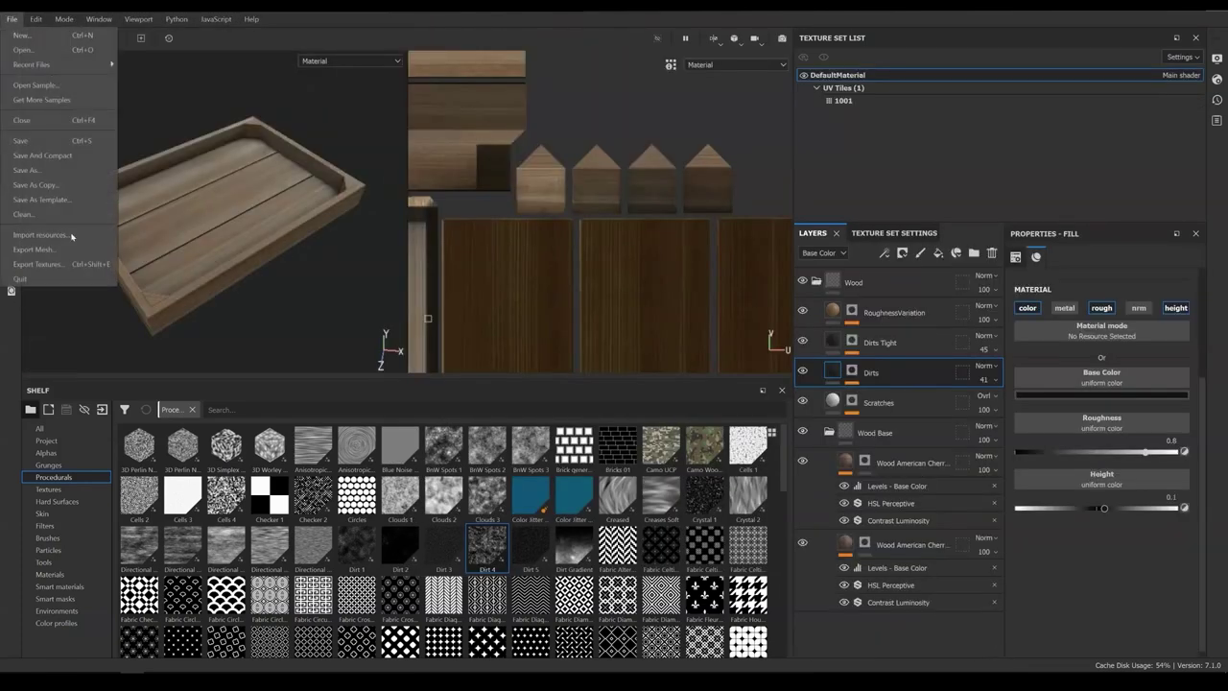
{"action": "left_click", "coordinate": [672, 194]}
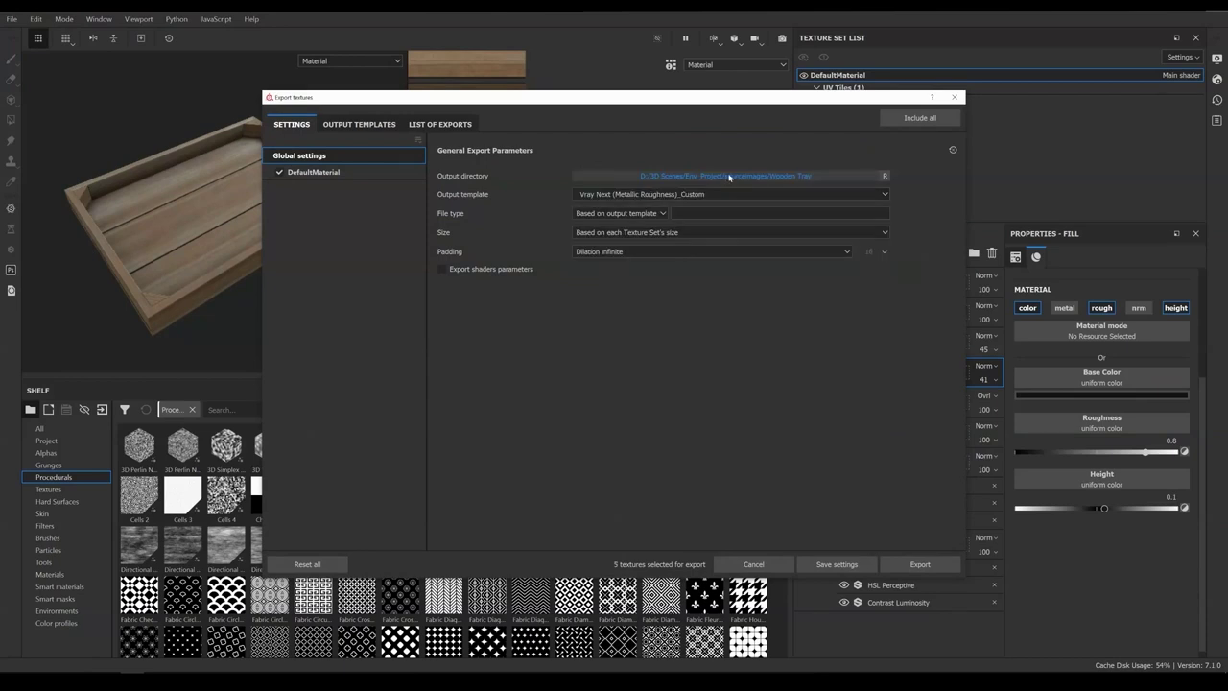
Set the Wooden Tray folder in sourceimages as output directory and export the BaseColor, Metallic, Normal and Roughness maps for UV tile 1001
{"action": "left_click", "coordinate": [726, 176]}
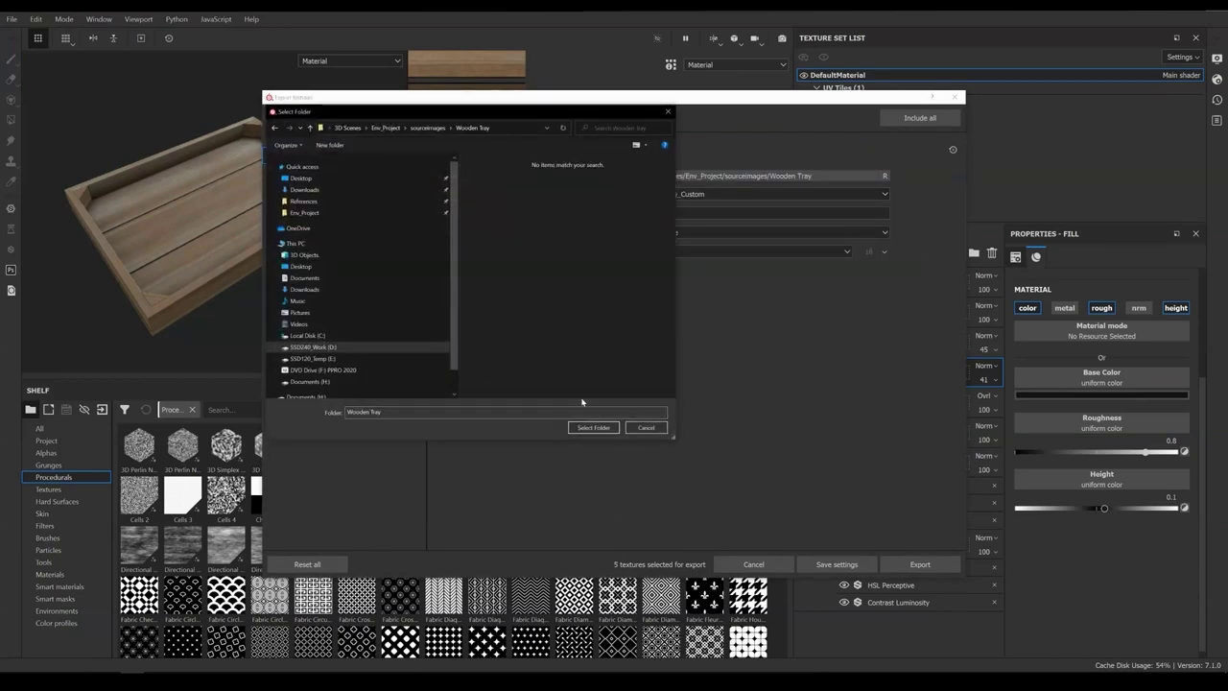
{"action": "left_click", "coordinate": [588, 425]}
{"action": "left_click", "coordinate": [313, 172]}
{"action": "left_click", "coordinate": [919, 564]}
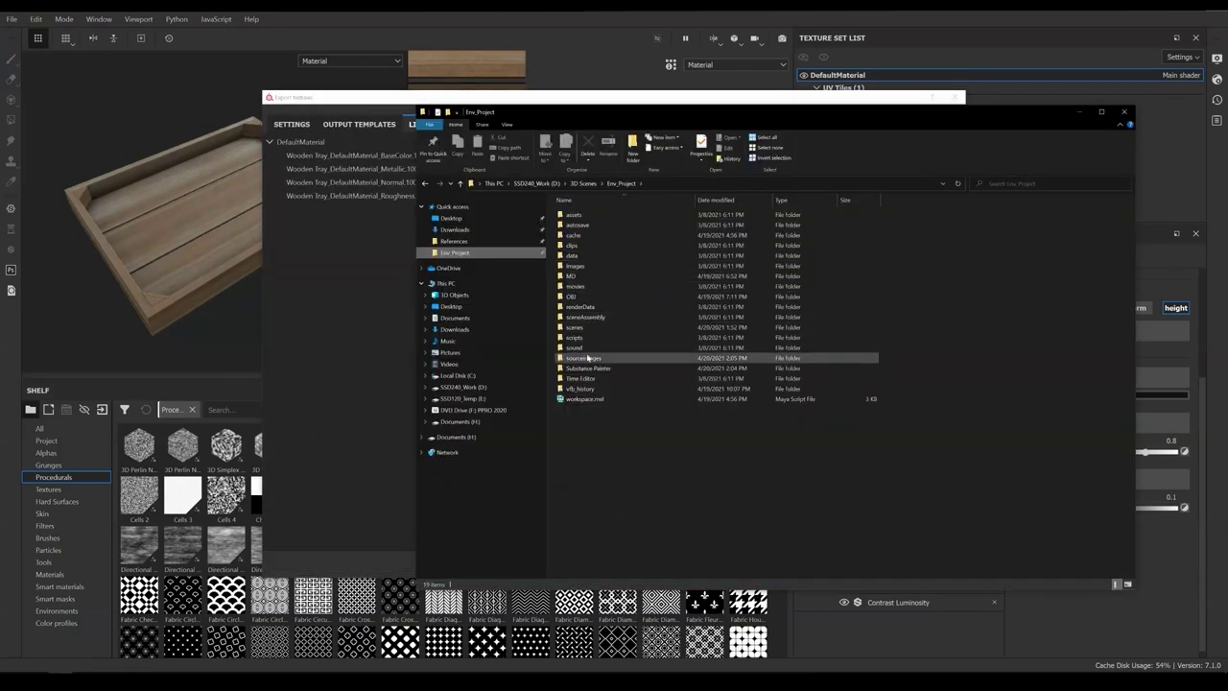
Switch to File Explorer and delete the Metallic map from the Wooden Tray folder in Env_Project's sourceimages
{"action": "double_click", "coordinate": [588, 357]}
{"action": "left_click_drag", "start_coordinate": [685, 120], "coordinate": [752, 143]}
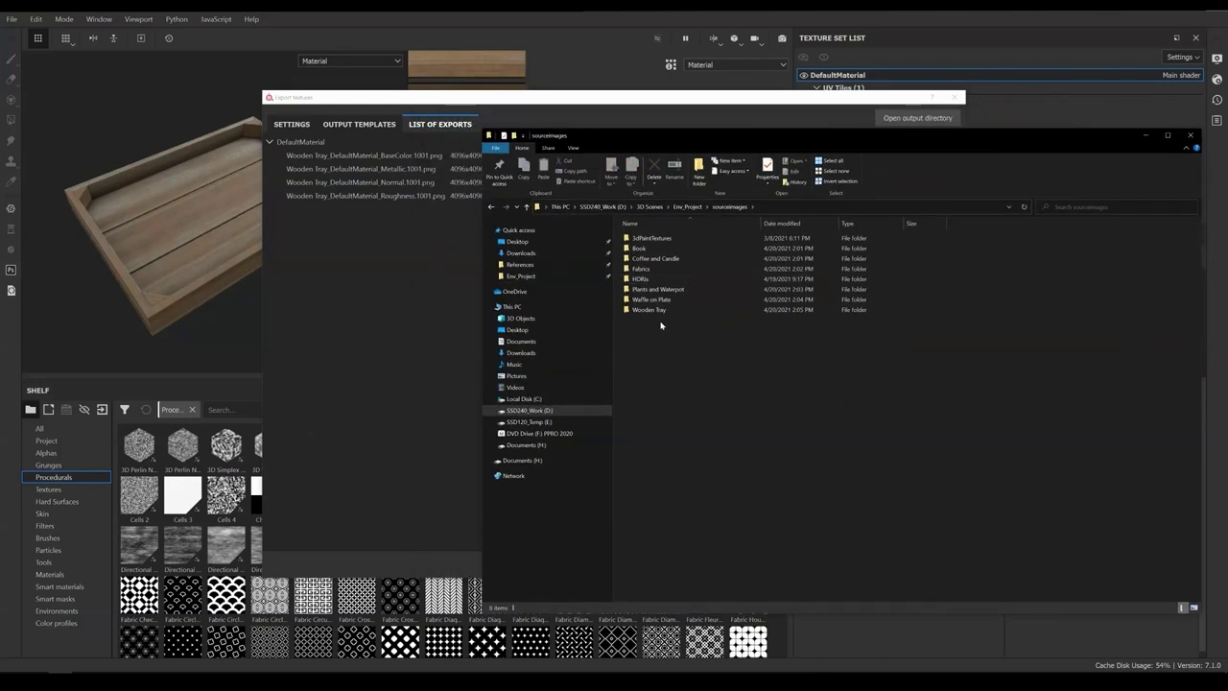
{"action": "double_click", "coordinate": [650, 310]}
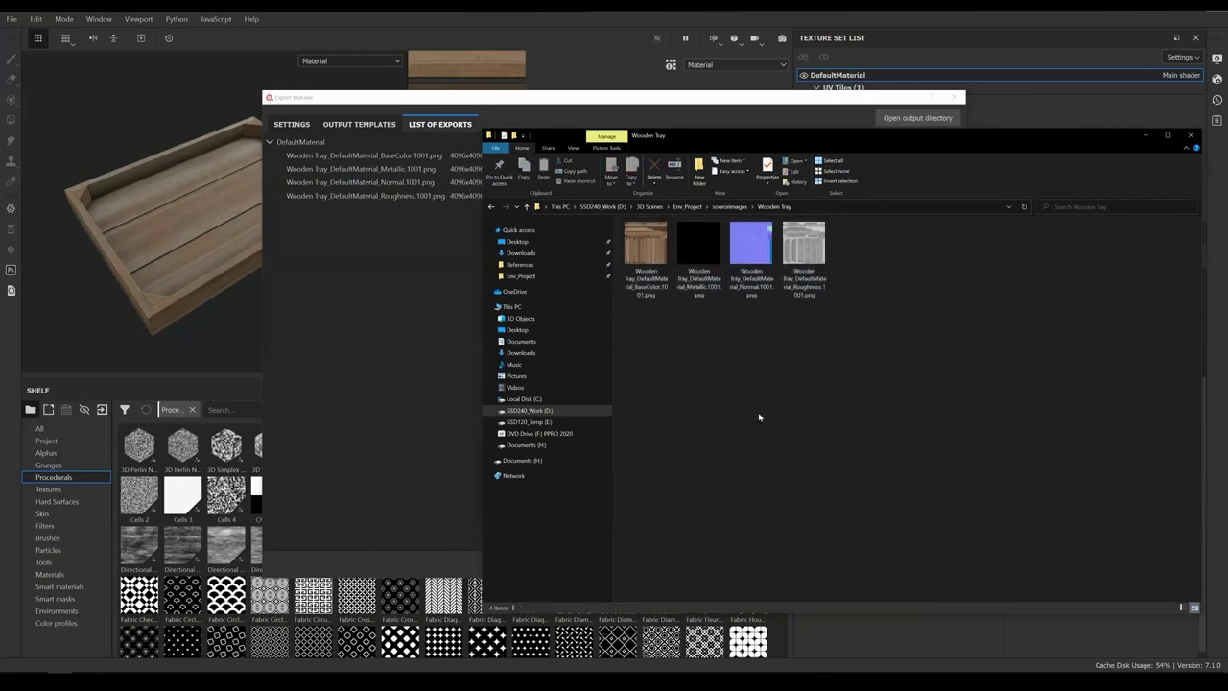
{"action": "right_click", "coordinate": [703, 266]}
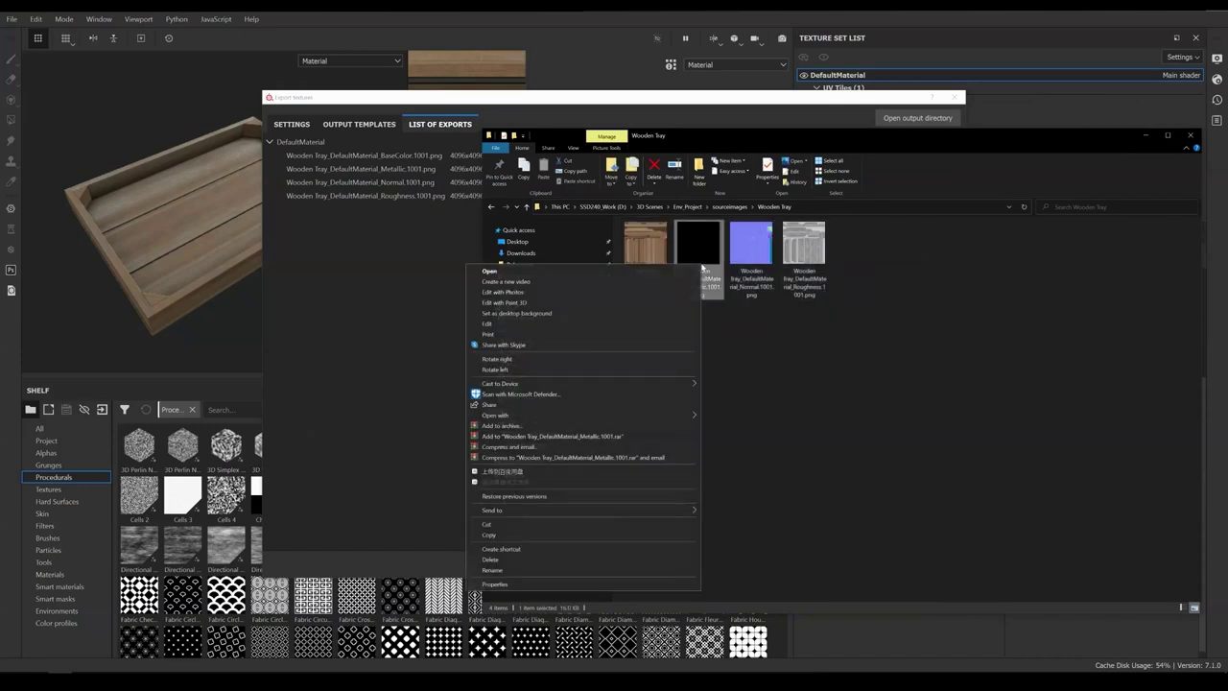
{"action": "left_click", "coordinate": [572, 563]}
Check the exported maps in the Waffle on Plate, Plants and Waterpot, and Fabrics folders
{"action": "key", "text": "alt+Left"}
{"action": "double_click", "coordinate": [650, 302]}
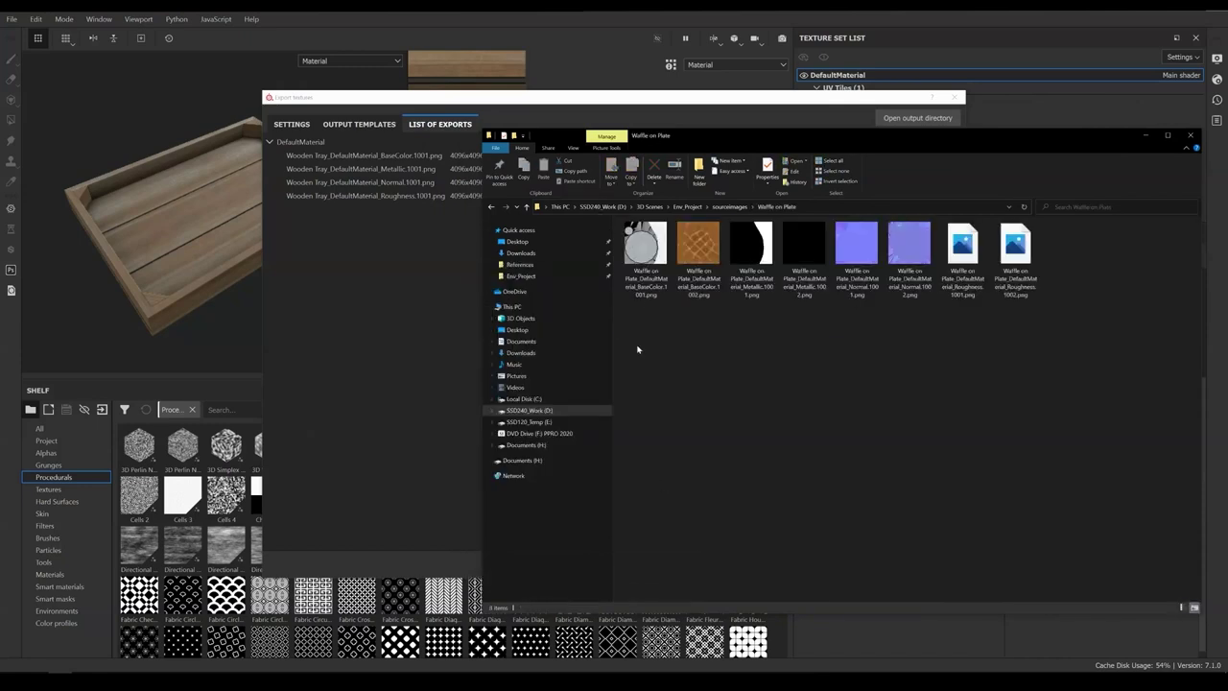
{"action": "left_click", "coordinate": [751, 247]}
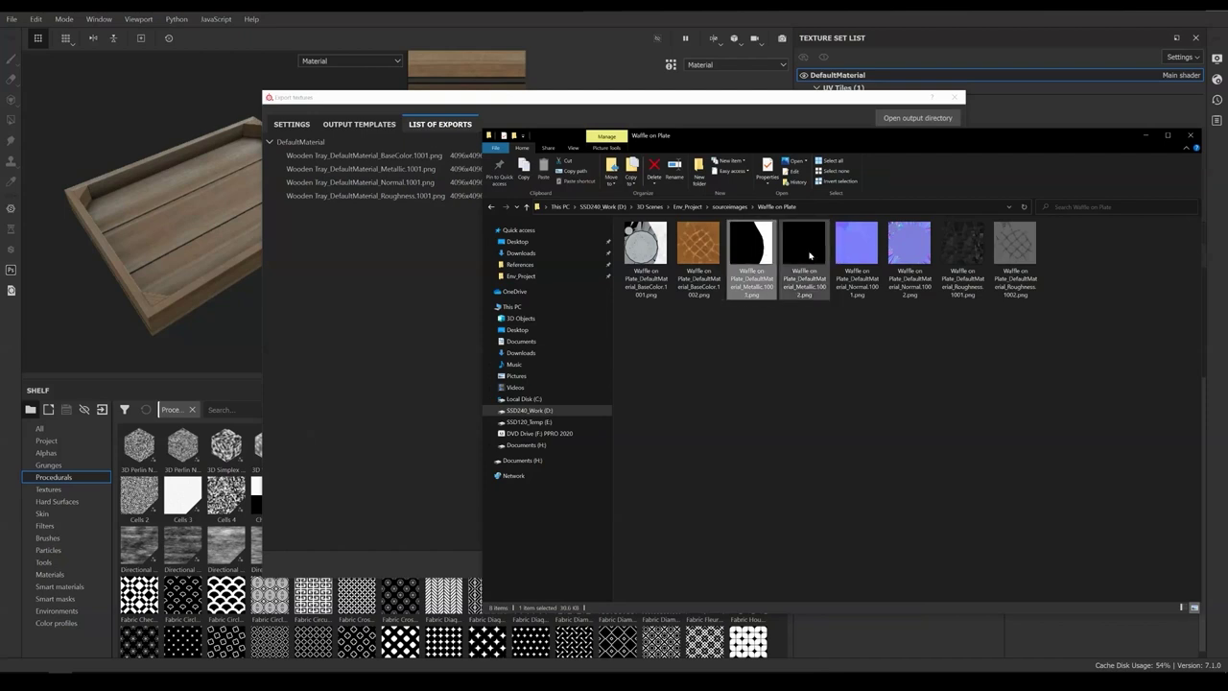
{"action": "left_click", "coordinate": [492, 207]}
{"action": "double_click", "coordinate": [647, 289]}
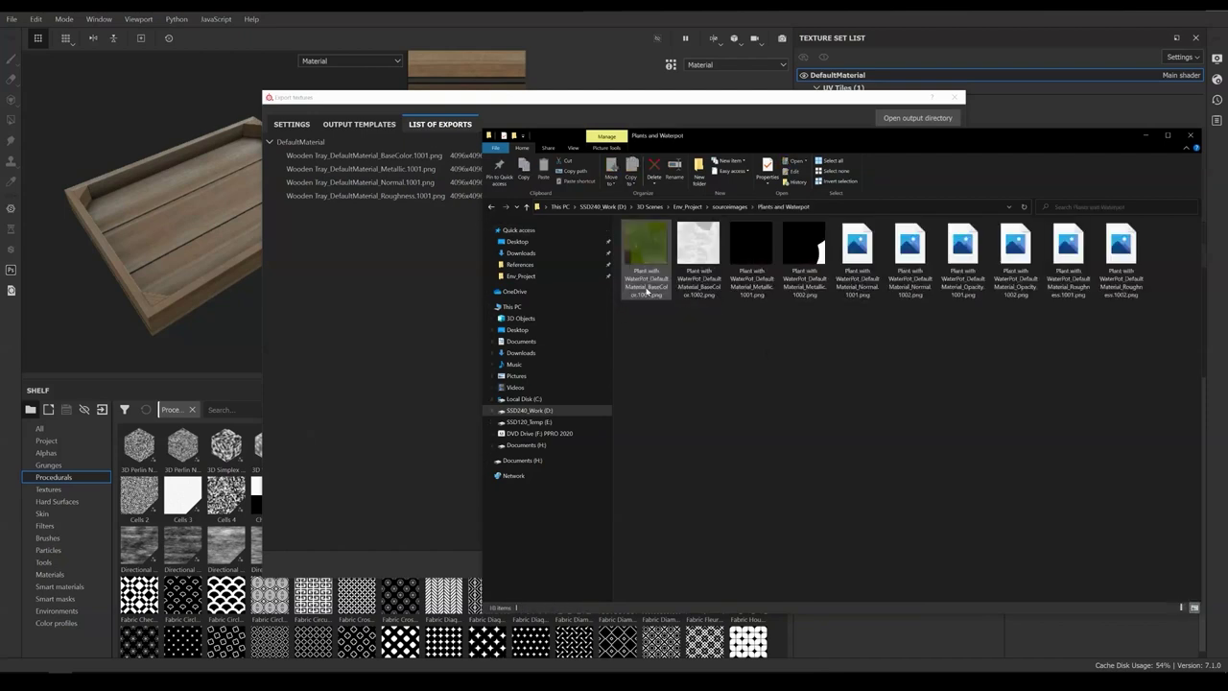
{"action": "left_click", "coordinate": [493, 209]}
{"action": "double_click", "coordinate": [652, 265]}
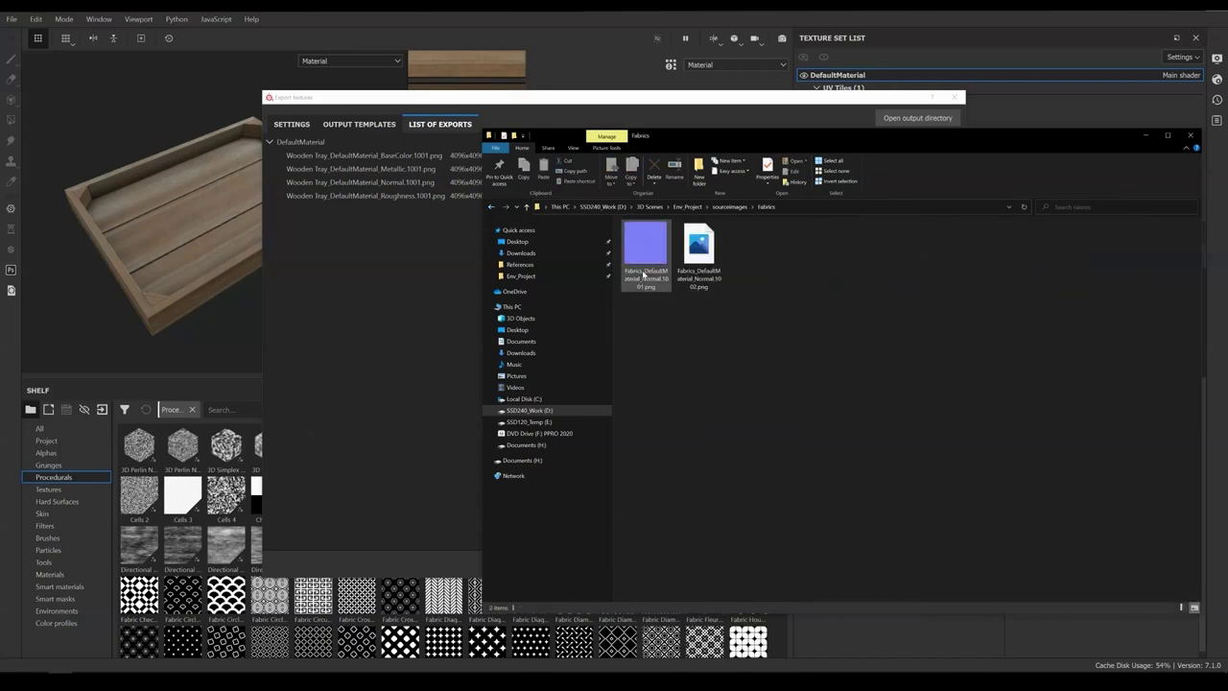
{"action": "left_click_drag", "start_coordinate": [739, 337], "coordinate": [630, 231]}
{"action": "left_click", "coordinate": [491, 207]}
Delete the 1001 and 1002 Metallic maps from the Coffee and Candle folder
{"action": "double_click", "coordinate": [660, 261]}
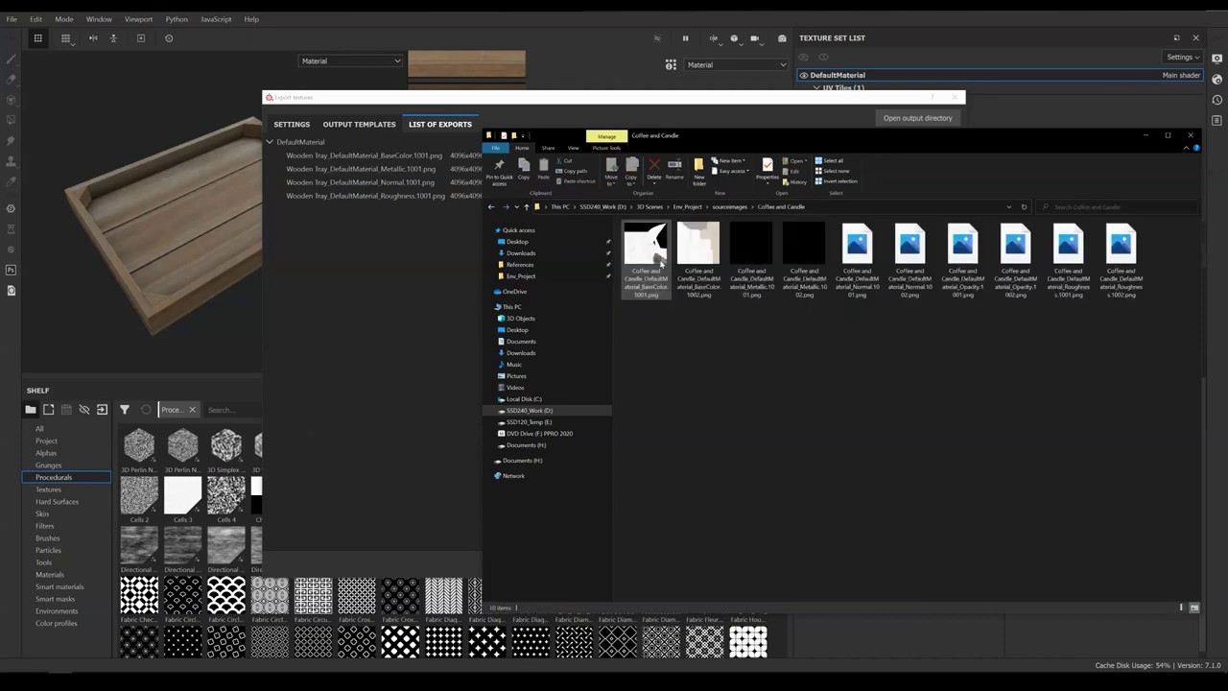
{"action": "left_click_drag", "start_coordinate": [638, 334], "coordinate": [1130, 227]}
{"action": "left_click", "coordinate": [800, 336]}
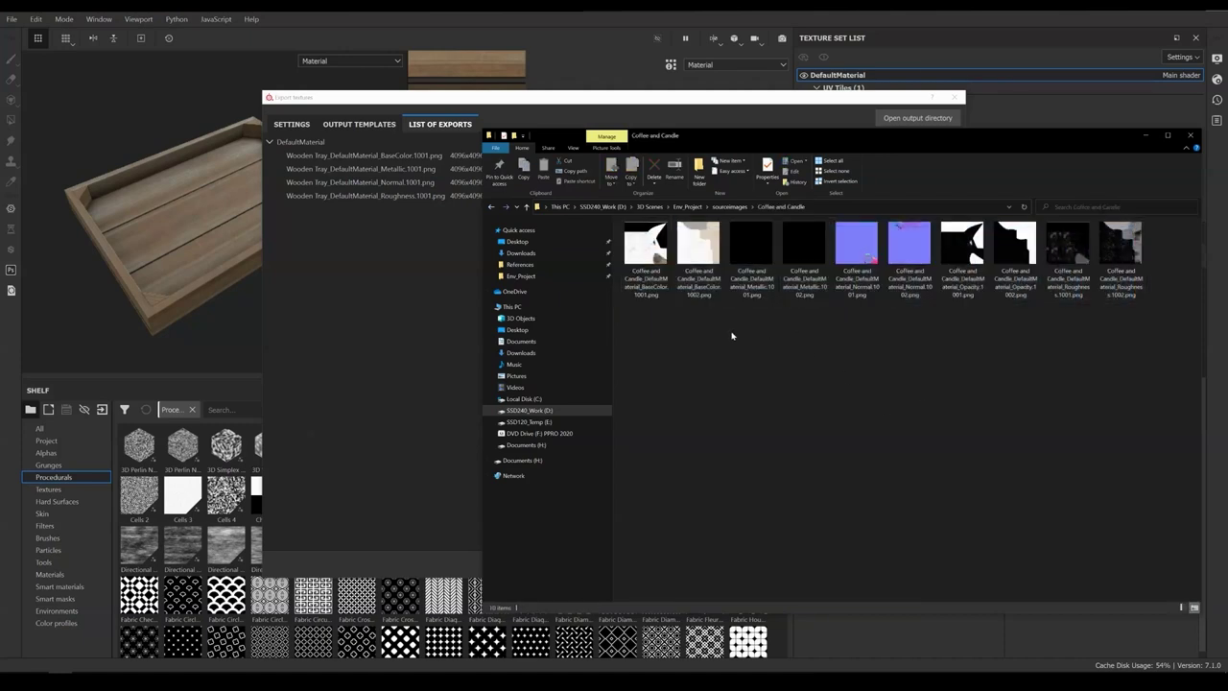
{"action": "left_click_drag", "start_coordinate": [731, 335], "coordinate": [827, 241]}
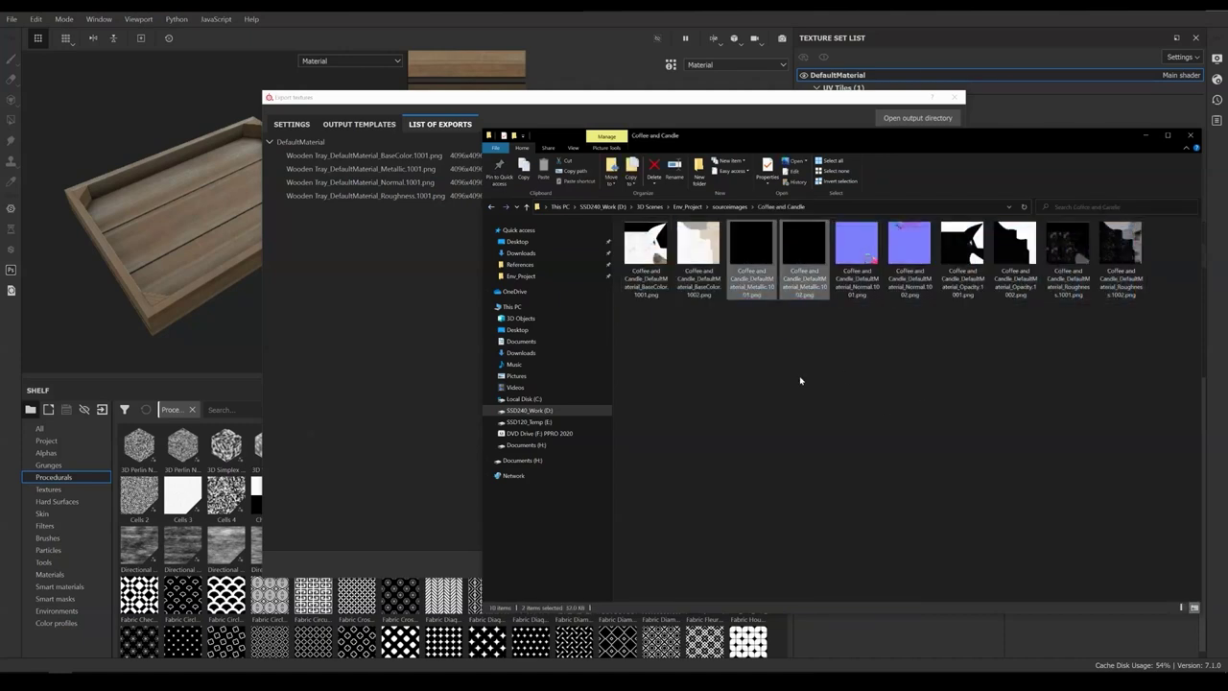
{"action": "right_click", "coordinate": [805, 257]}
{"action": "left_click", "coordinate": [690, 518]}
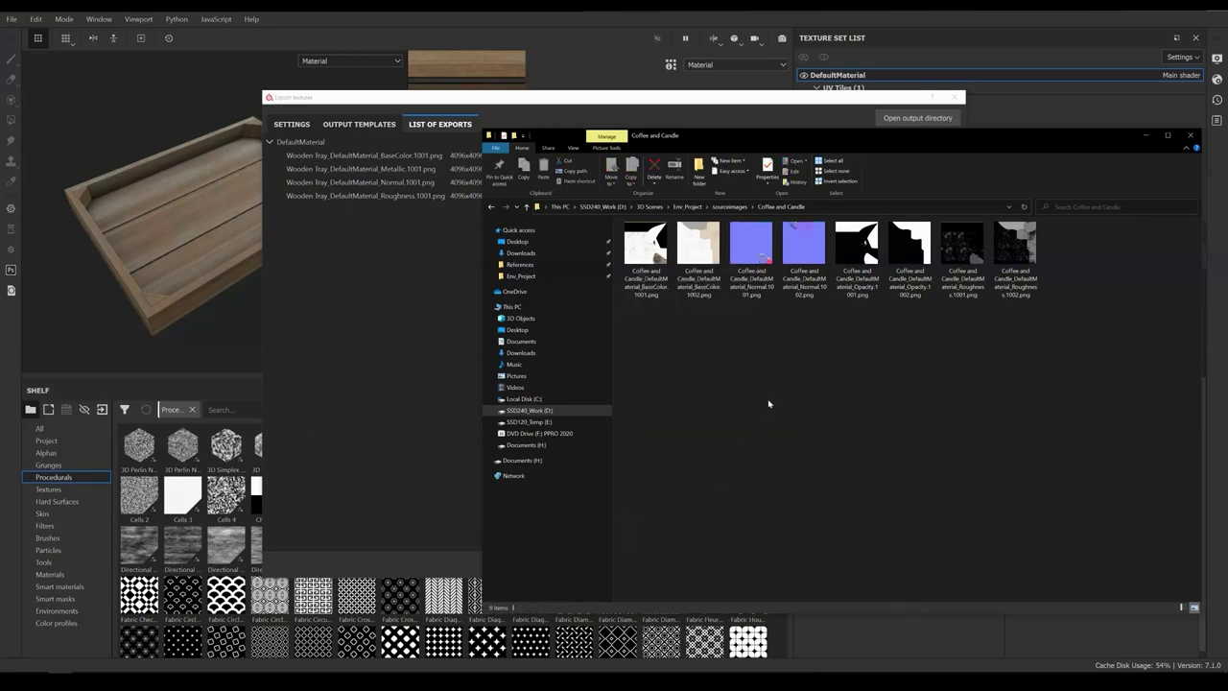
Delete the Metallic map from the Book folder and return to sourceimages
{"action": "key", "text": "BackSpace"}
{"action": "double_click", "coordinate": [653, 250]}
{"action": "left_click_drag", "start_coordinate": [682, 346], "coordinate": [716, 269]}
{"action": "right_click", "coordinate": [710, 270]}
{"action": "left_click", "coordinate": [601, 563]}
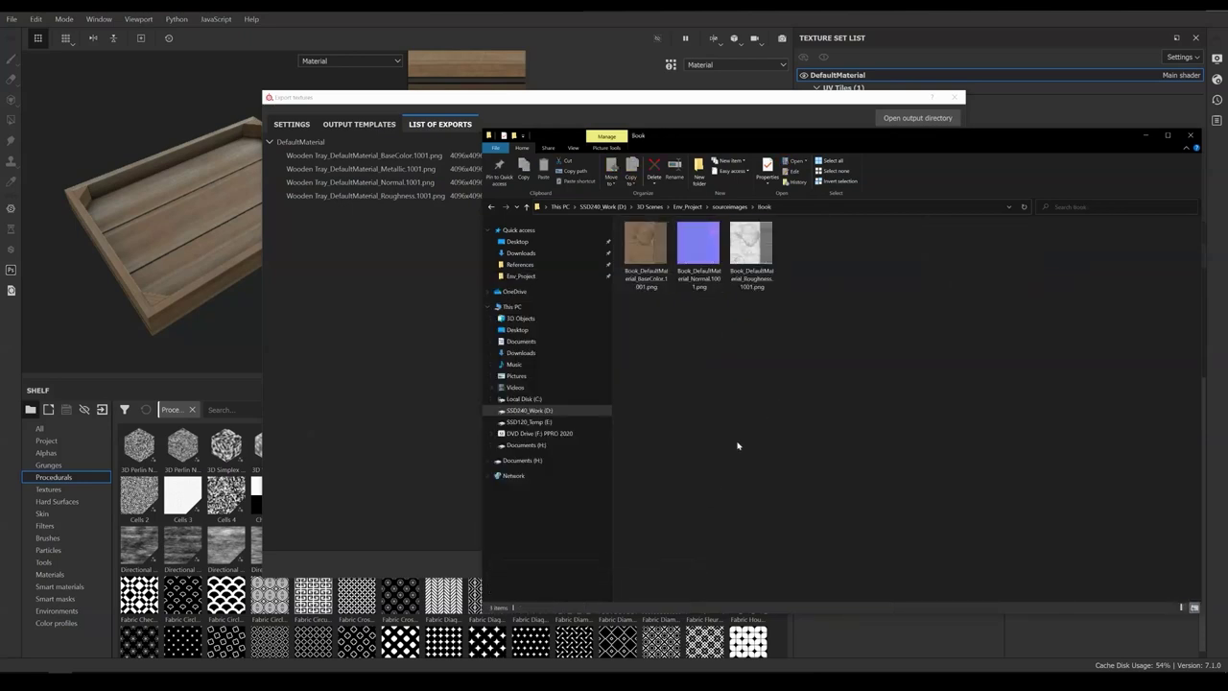
{"action": "key", "text": "BackSpace"}
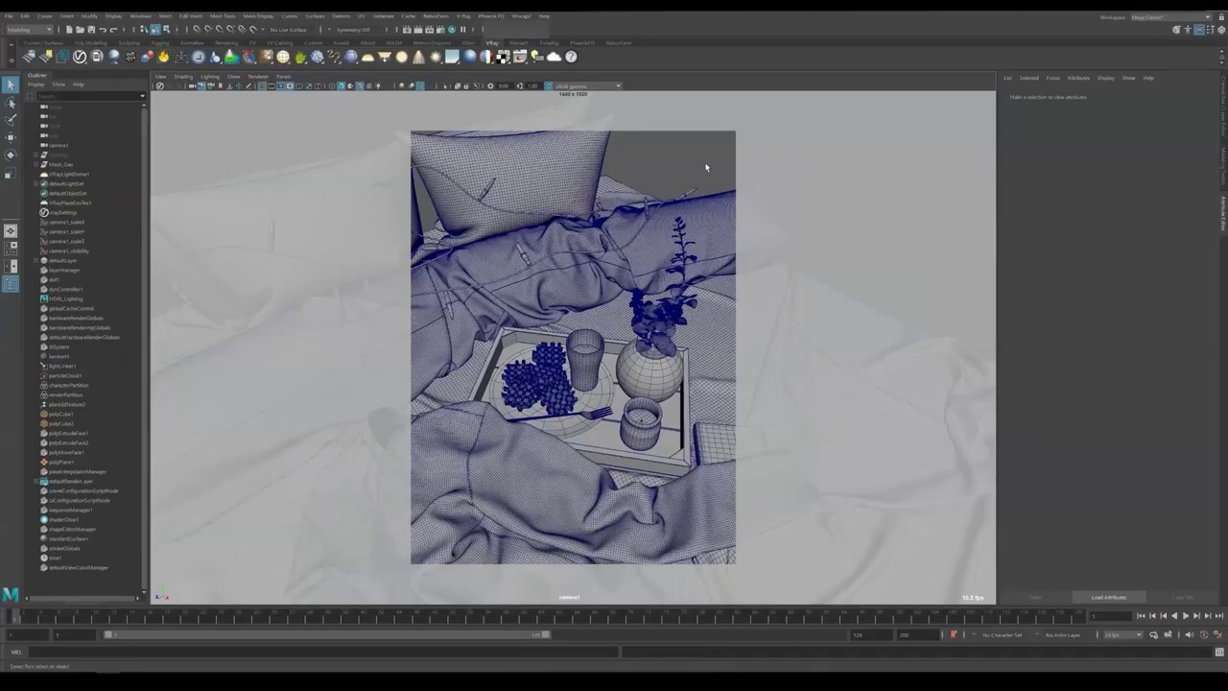
Switch to Maya and create a VRayMtl material in the Hypershade
{"action": "left_click", "coordinate": [450, 29]}
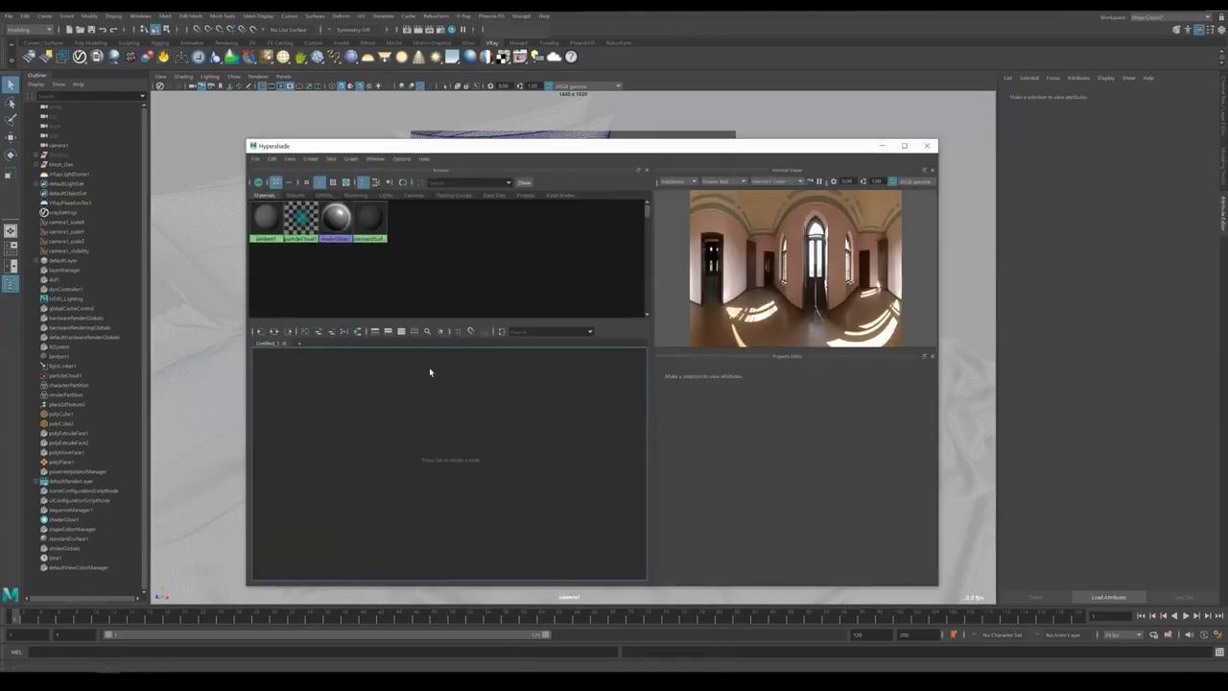
{"action": "key", "text": "Tab"}
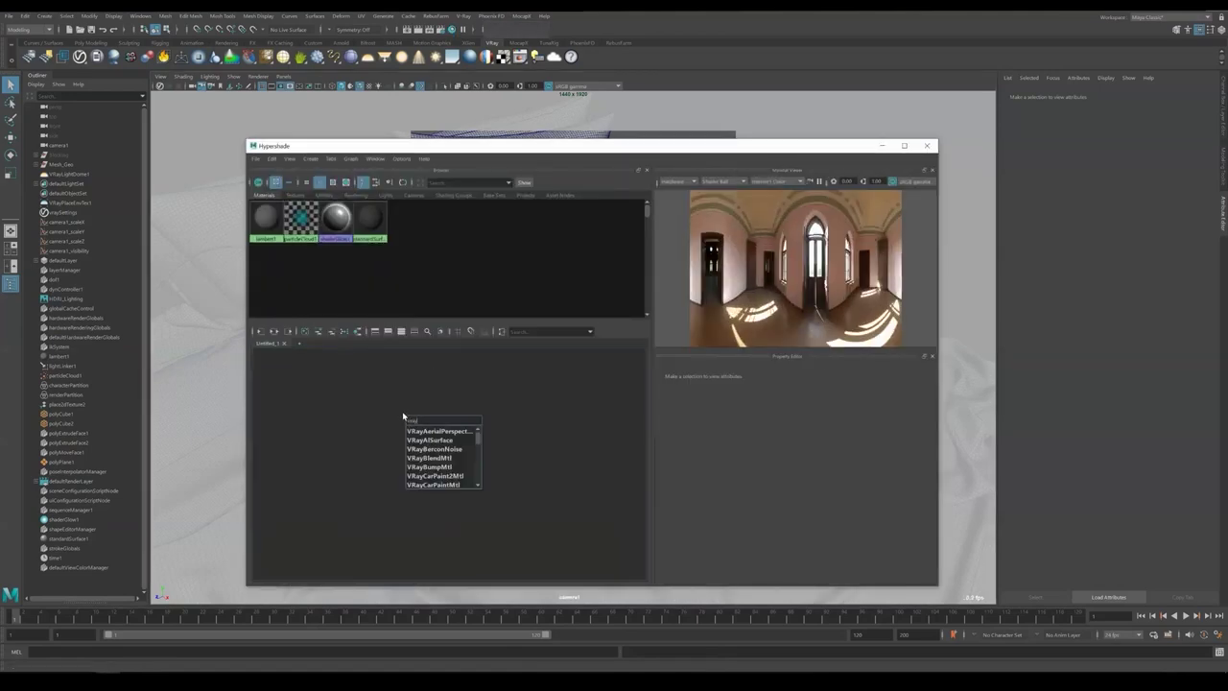
{"action": "type", "text": "vraymtl"}
{"action": "key", "text": "Down"}
{"action": "key", "text": "Return"}
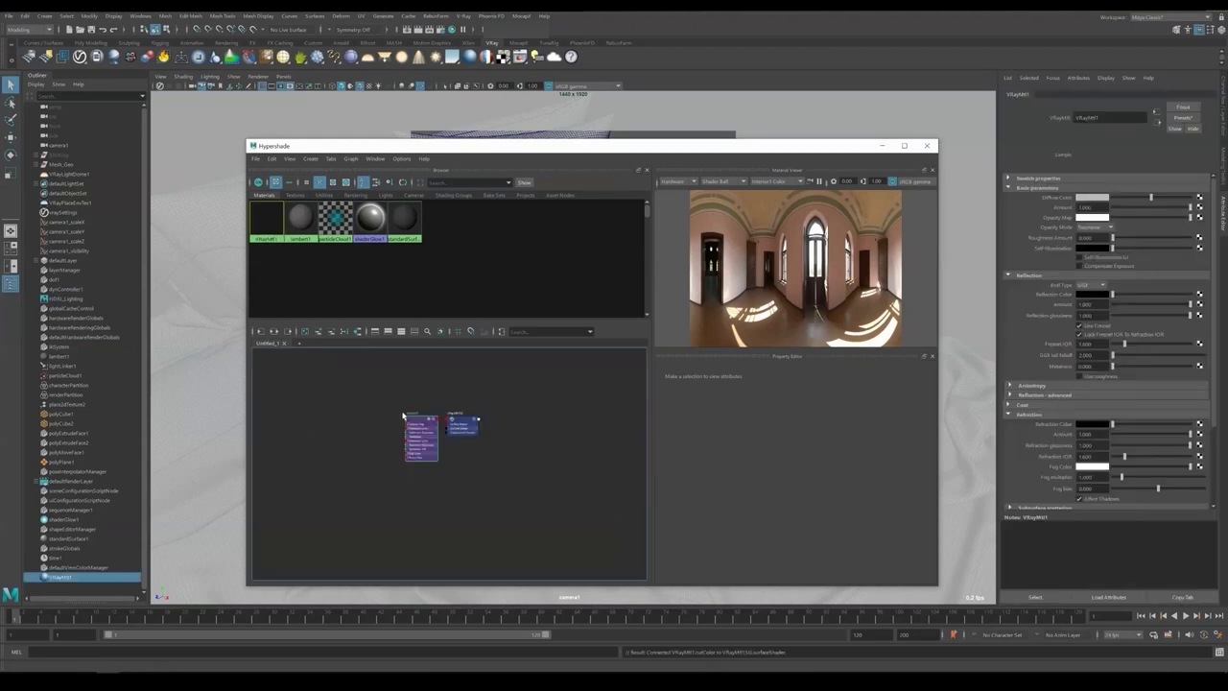
Rename the new V-Ray material to Book_SHD
{"action": "scroll", "coordinate": [379, 427], "scroll_direction": "up", "scroll_amount": 5}
{"action": "middle_click_drag", "start_coordinate": [476, 428], "coordinate": [367, 428], "text": "alt"}
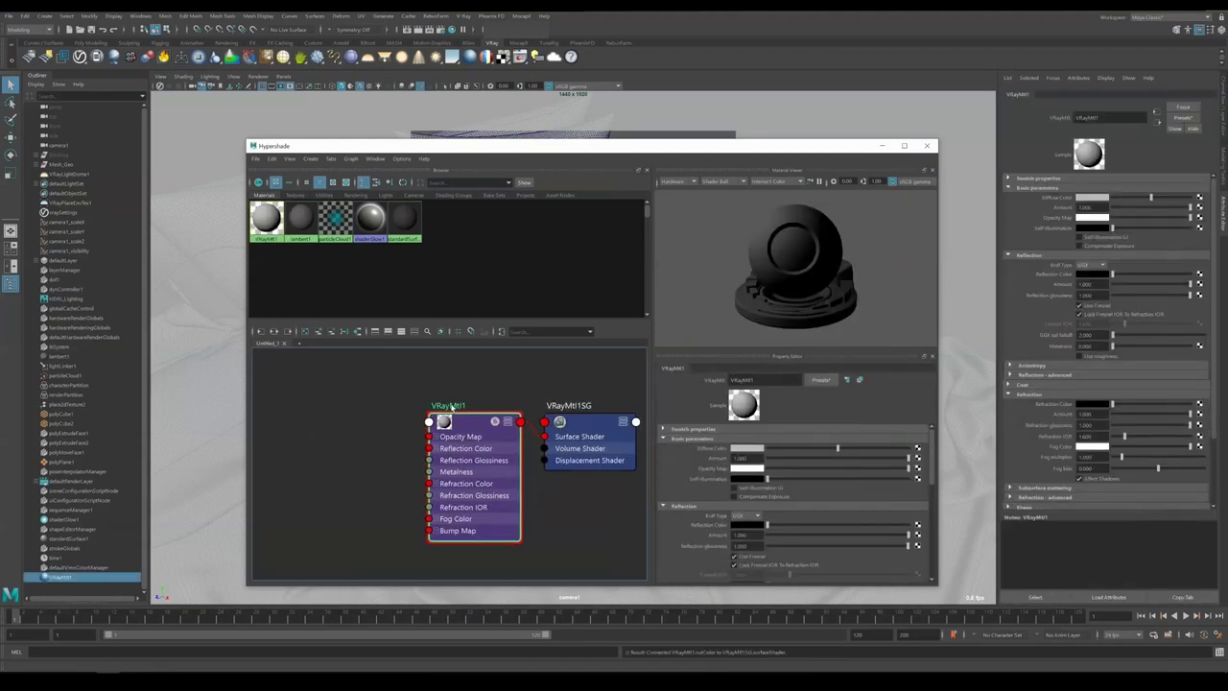
{"action": "double_click", "coordinate": [451, 404]}
{"action": "type", "text": "book SHD"}
{"action": "key", "text": "Return"}
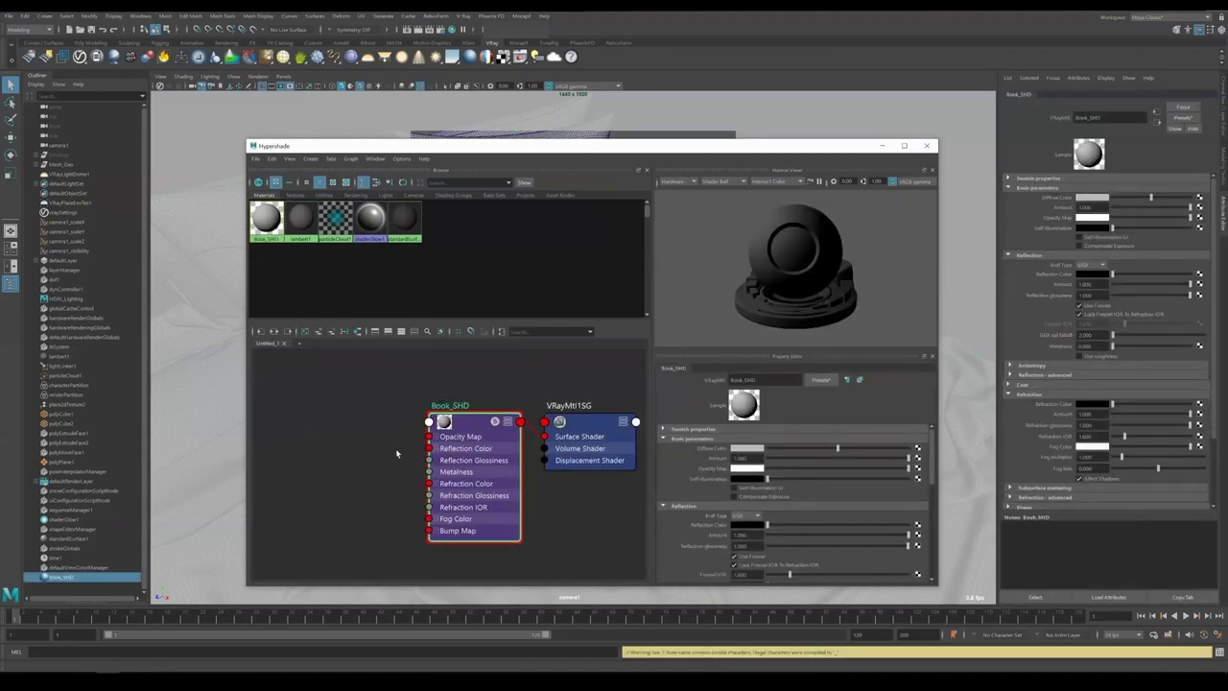
Create a file texture node for Book_SHD and load Book_DefaultMaterial_BaseColor.1001.png into it
{"action": "left_click", "coordinate": [393, 451]}
{"action": "middle_click_drag", "start_coordinate": [298, 402], "coordinate": [361, 405], "text": "alt"}
{"action": "key", "text": "Tab"}
{"action": "type", "text": "file"}
{"action": "key", "text": "Return"}
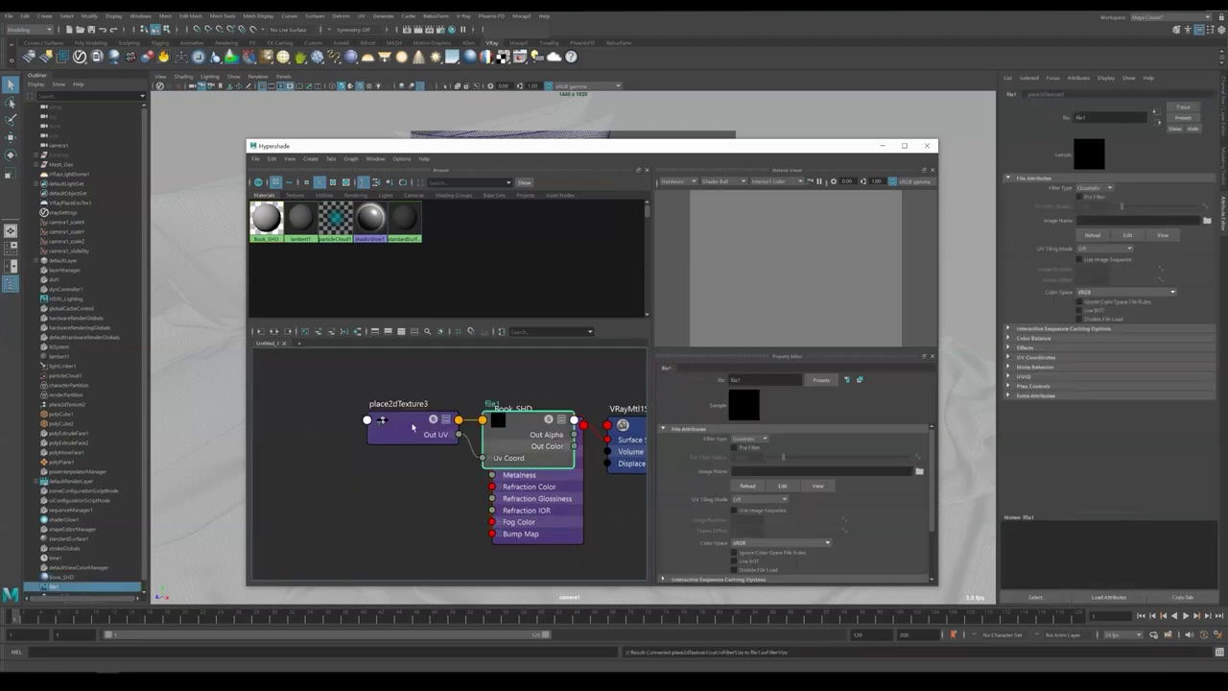
{"action": "left_click", "coordinate": [918, 471]}
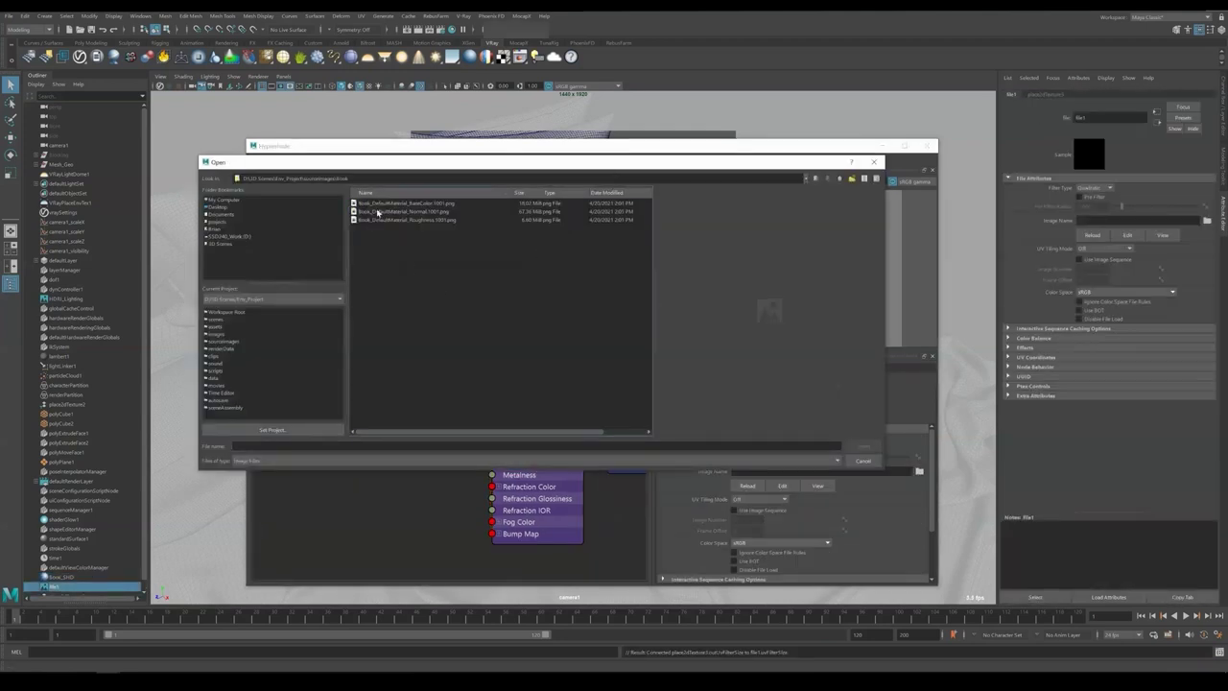
{"action": "double_click", "coordinate": [378, 211]}
Create two more file texture nodes below the BaseColor node in the Book_SHD graph
{"action": "key", "text": "Tab"}
{"action": "type", "text": "file"}
{"action": "key", "text": "Return"}
{"action": "key", "text": "Tab"}
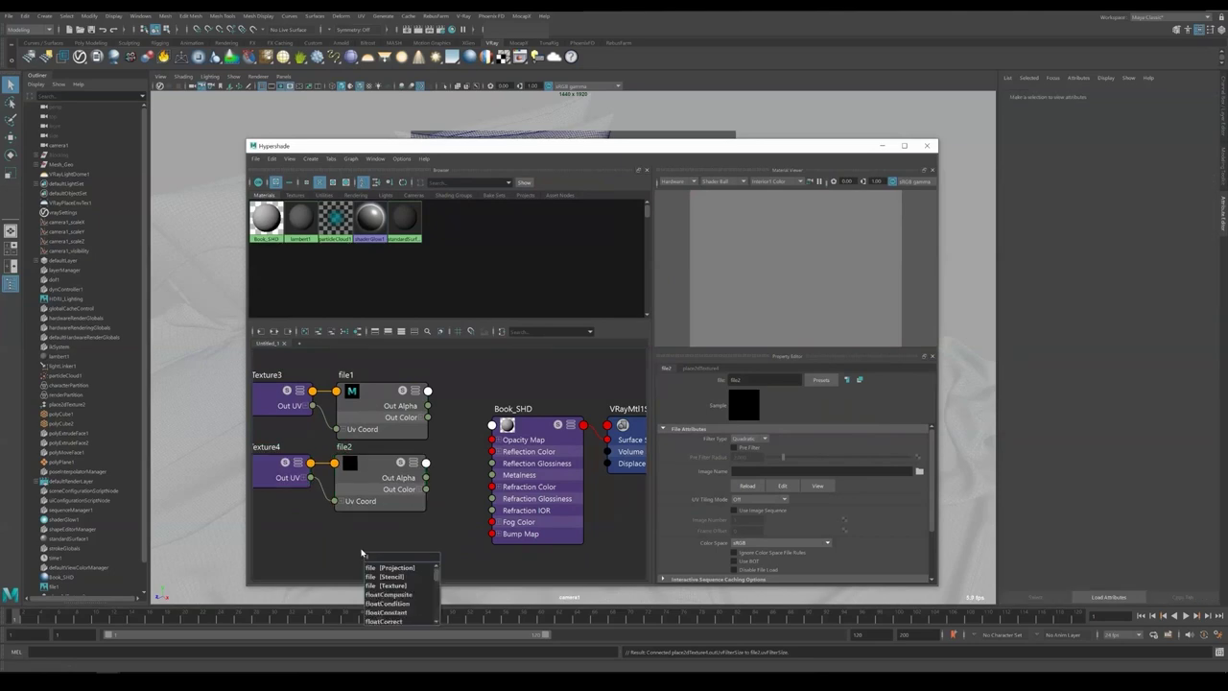
{"action": "type", "text": "file"}
{"action": "key", "text": "Return"}
Load the Book Roughness 1001 map into the second file node and the Normal 1001 map into the third
{"action": "left_click", "coordinate": [918, 471]}
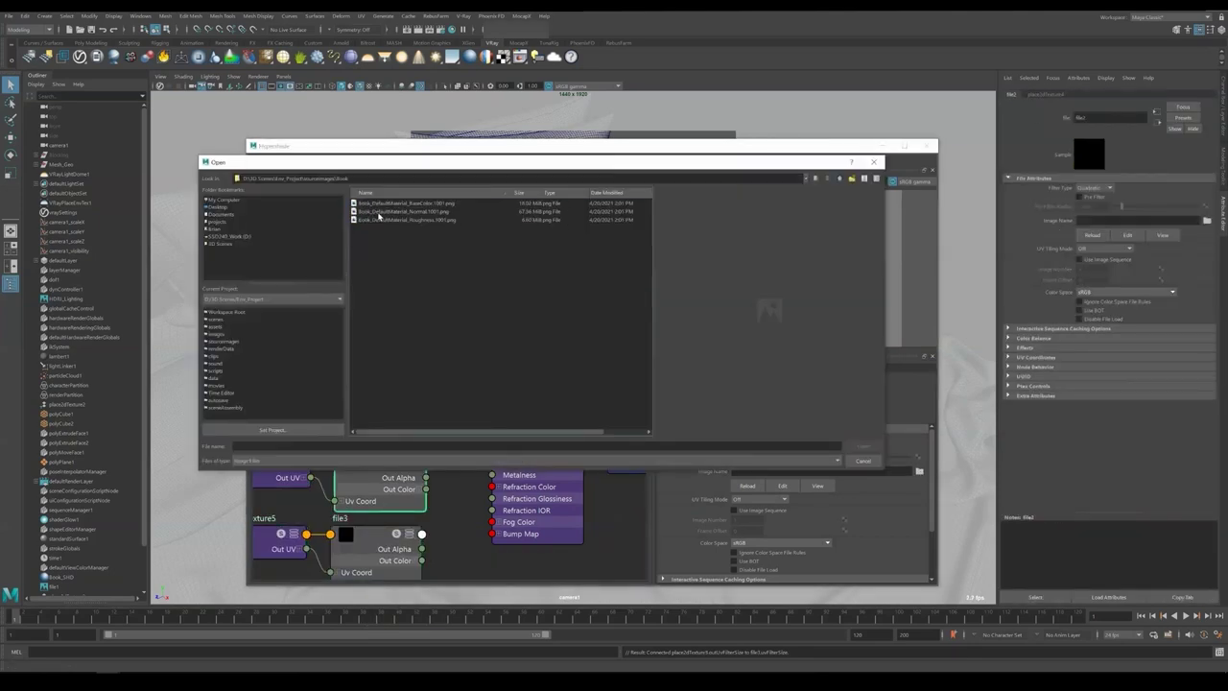
{"action": "double_click", "coordinate": [379, 220]}
{"action": "left_click", "coordinate": [382, 539]}
{"action": "left_click", "coordinate": [918, 471]}
{"action": "double_click", "coordinate": [382, 210]}
Connect the BaseColor file node's color output to the Diffuse Color of Book_SHD
{"action": "left_click", "coordinate": [387, 474]}
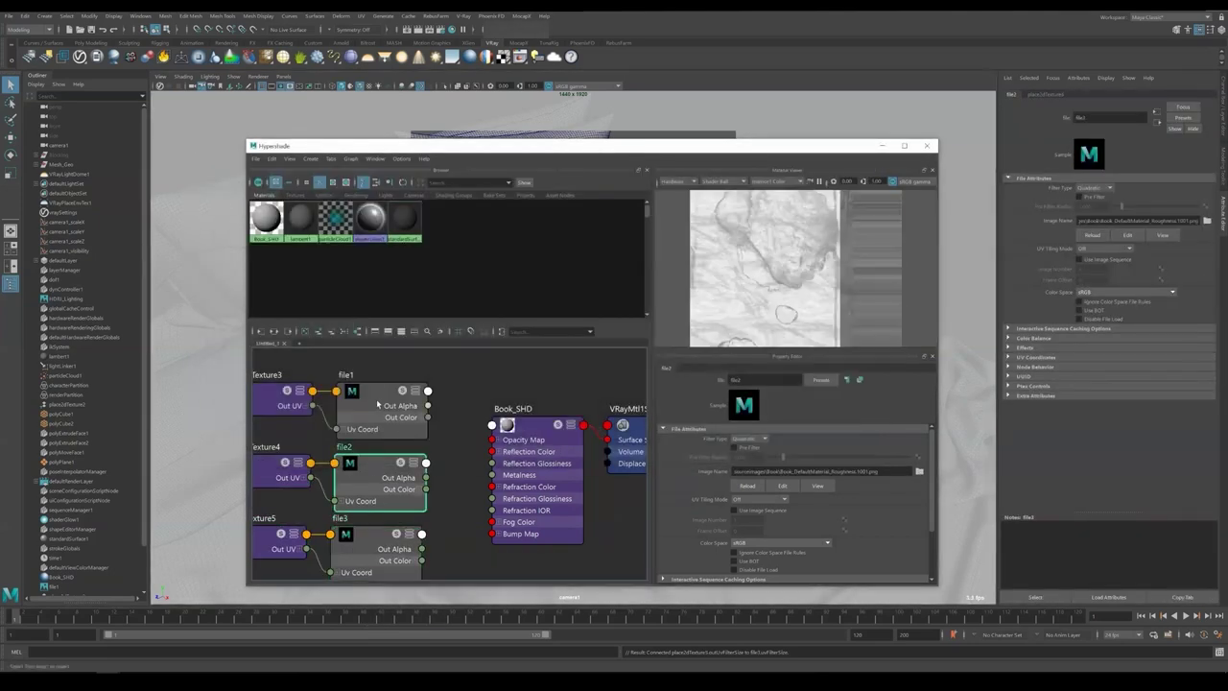
{"action": "left_click", "coordinate": [526, 423]}
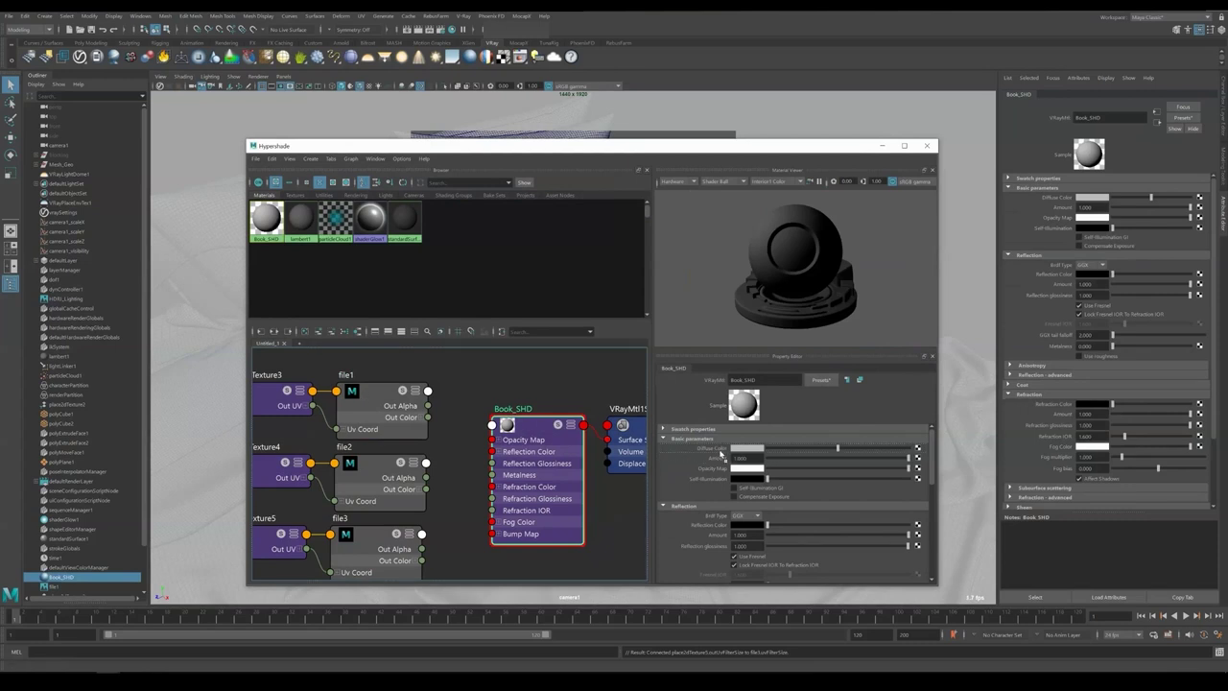
{"action": "middle_click_drag", "start_coordinate": [721, 455], "coordinate": [720, 451]}
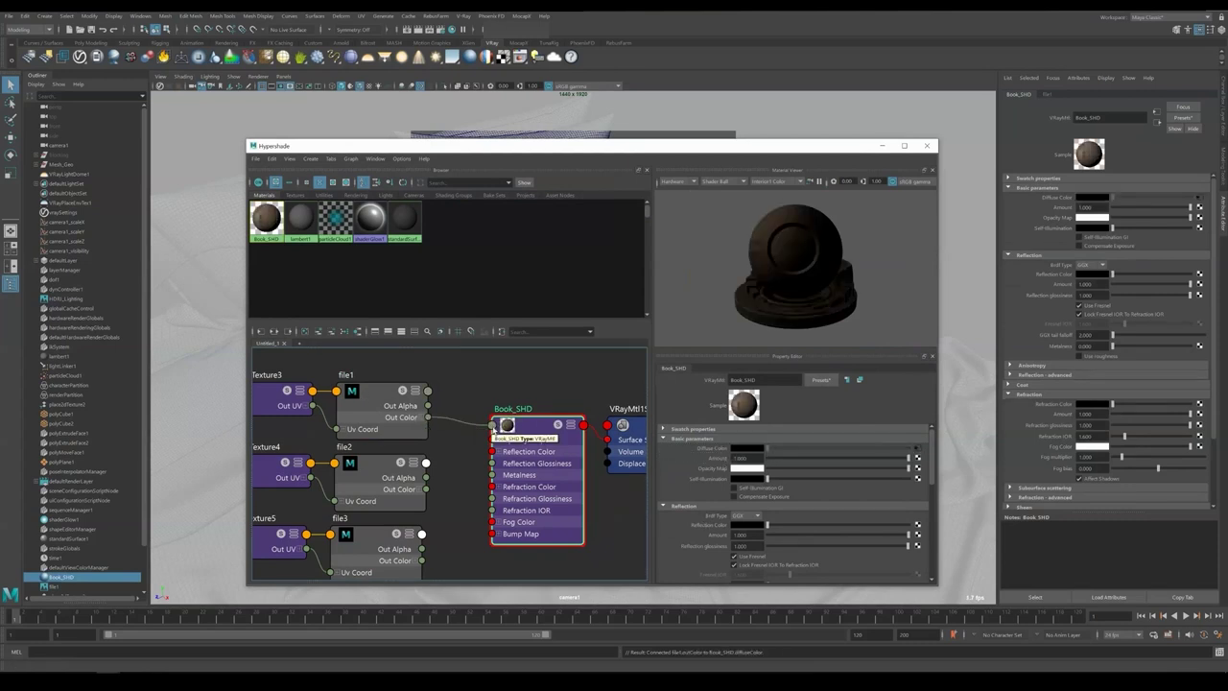
Set Book_SHD's Reflection Color to white and enable Use roughness
{"action": "scroll", "coordinate": [729, 496], "scroll_direction": "down", "scroll_amount": 2}
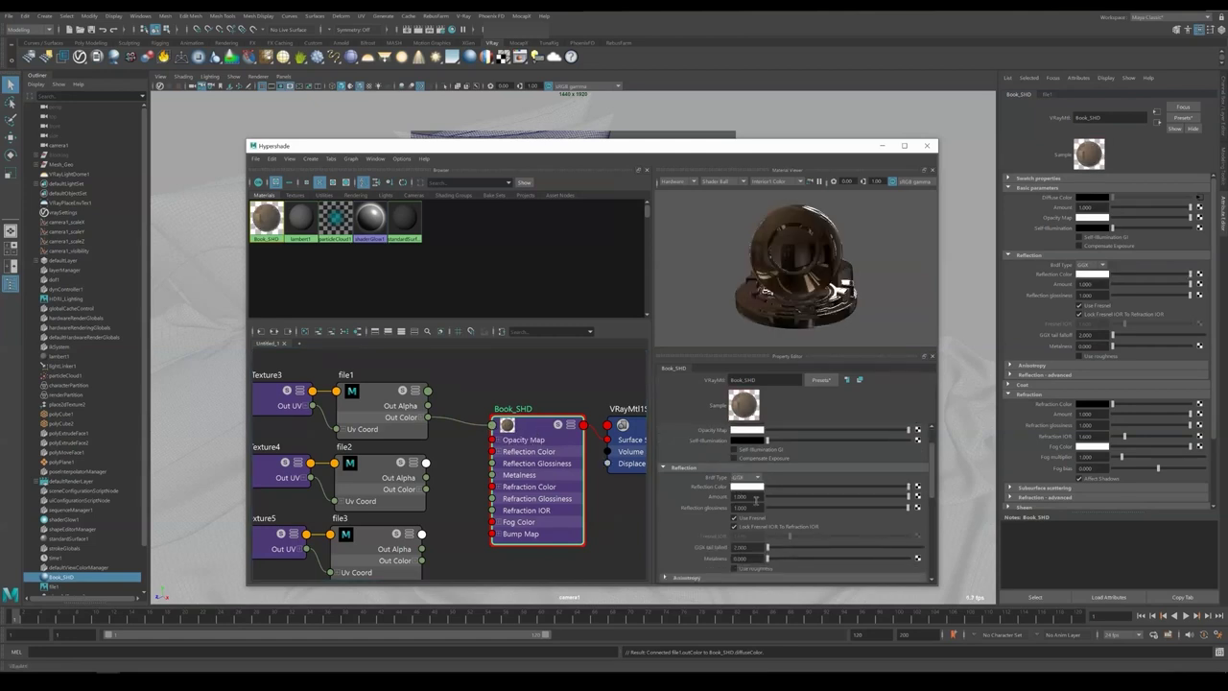
{"action": "left_click_drag", "start_coordinate": [753, 496], "coordinate": [721, 507]}
{"action": "key", "text": "Tab"}
{"action": "left_click", "coordinate": [735, 568]}
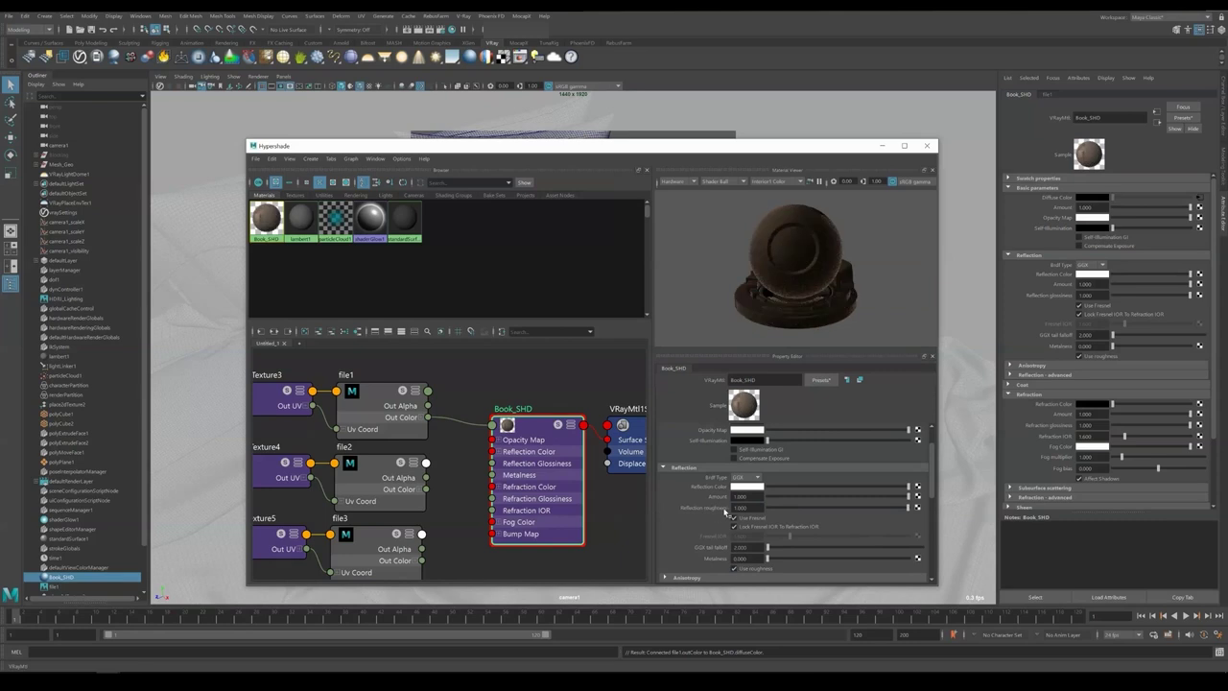
Connect the Roughness file node's Out Color R to Book_SHD's Reflection Glossiness input
{"action": "middle_click_drag", "start_coordinate": [653, 484], "coordinate": [705, 508]}
{"action": "left_click_drag", "start_coordinate": [425, 477], "coordinate": [485, 464]}
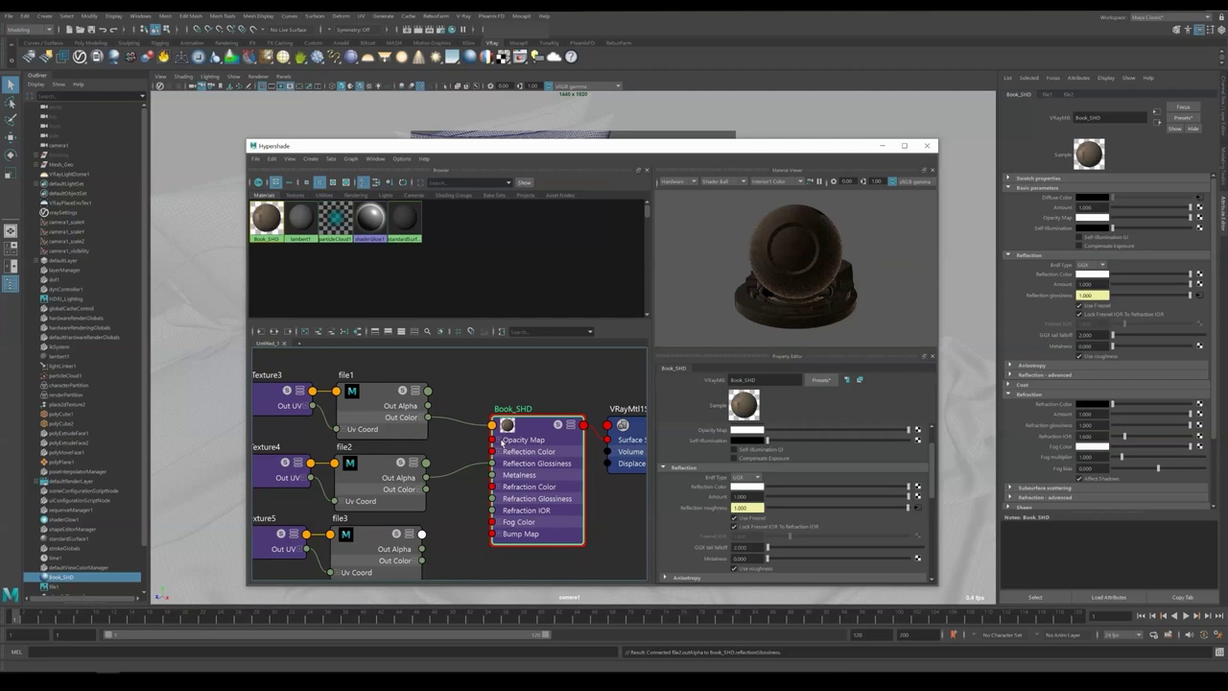
{"action": "left_click", "coordinate": [471, 498]}
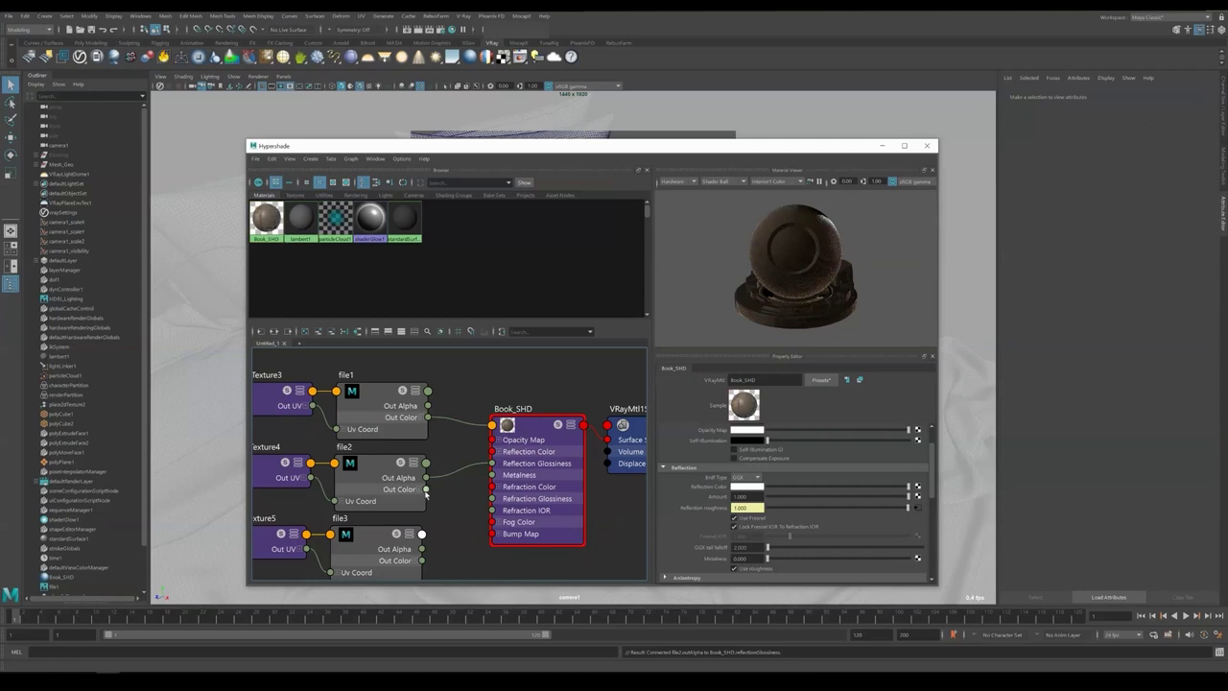
{"action": "mouse_move", "coordinate": [425, 491]}
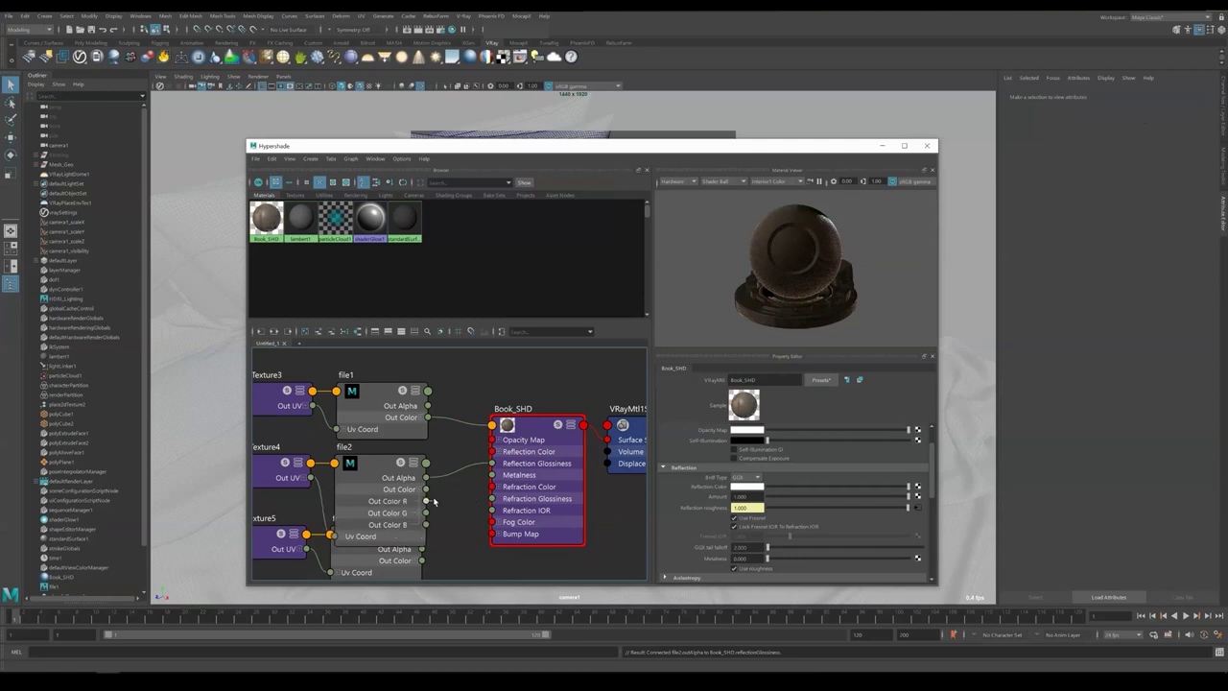
{"action": "left_click_drag", "start_coordinate": [427, 501], "coordinate": [491, 463]}
Set Book_SHD's bump map type to Normal map in tangent space and connect the Normal file's Out Color to Bump Map
{"action": "left_click_drag", "start_coordinate": [753, 481], "coordinate": [703, 482]}
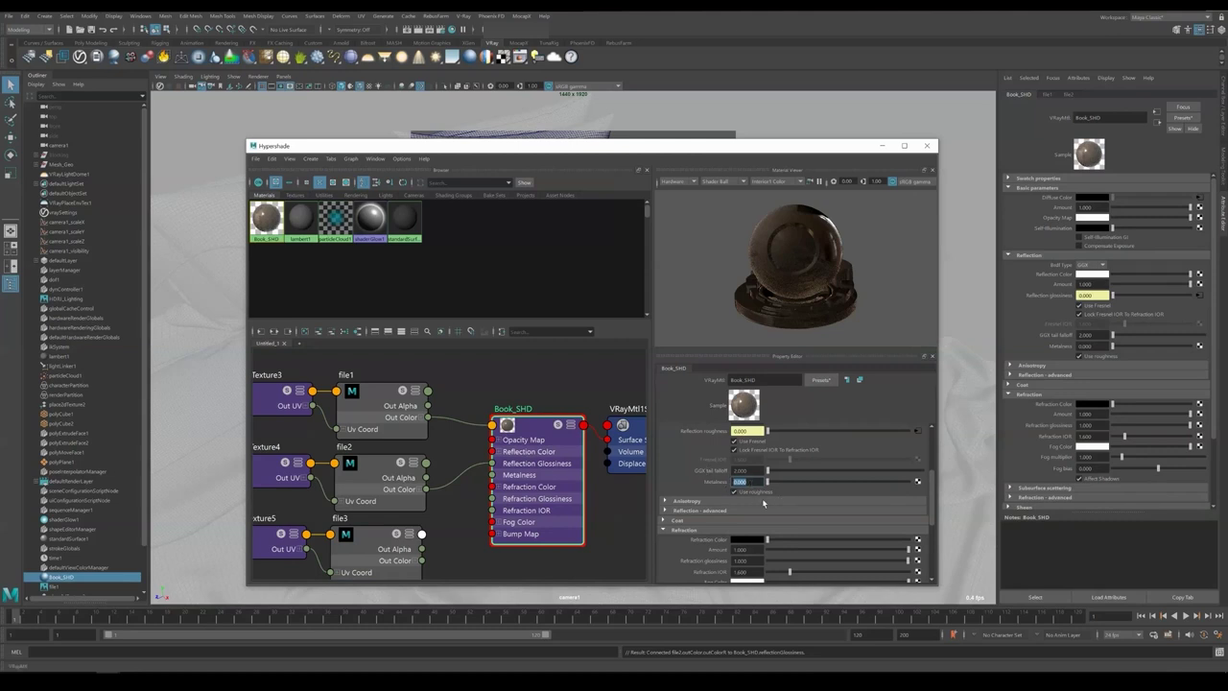
{"action": "scroll", "coordinate": [763, 502], "scroll_direction": "down", "scroll_amount": 2}
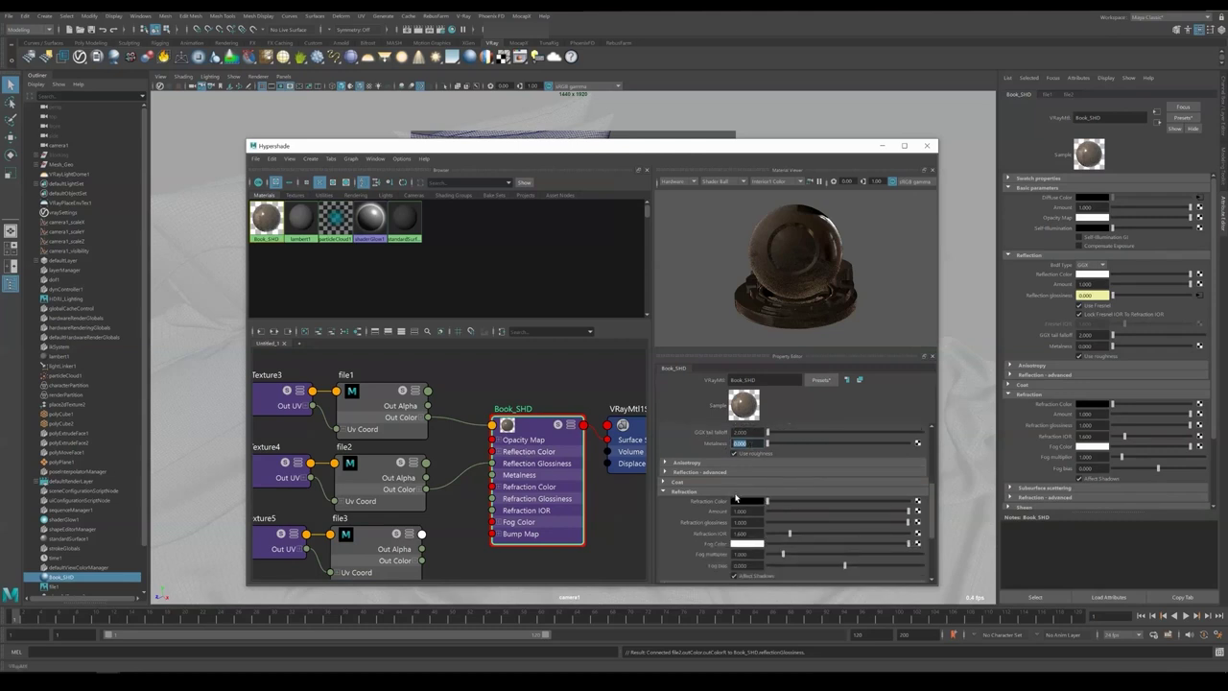
{"action": "left_click", "coordinate": [685, 492]}
{"action": "left_click", "coordinate": [763, 520]}
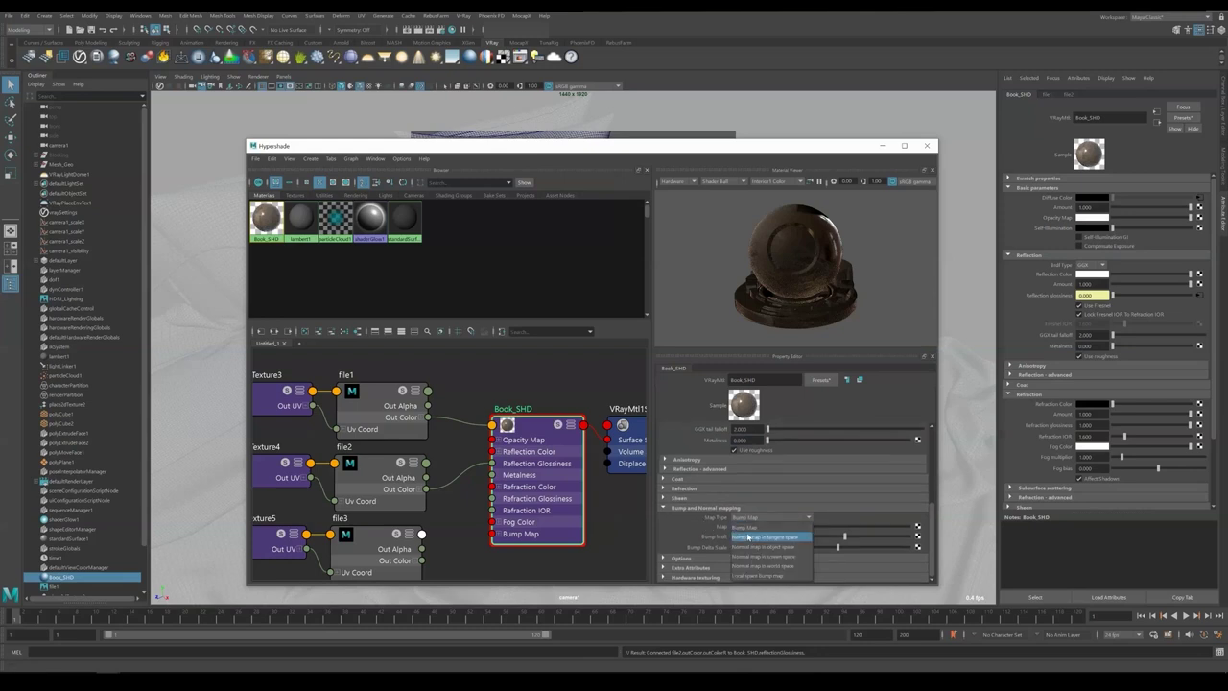
{"action": "left_click", "coordinate": [749, 537]}
{"action": "left_click_drag", "start_coordinate": [421, 561], "coordinate": [492, 534]}
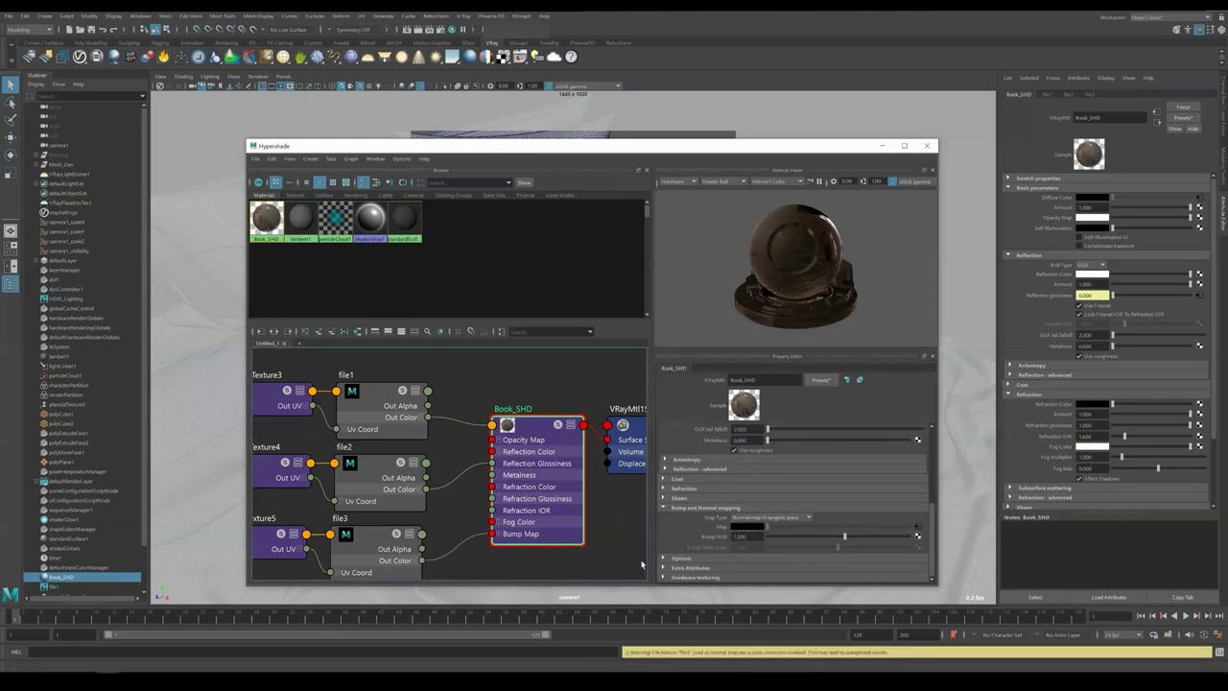
Set the color space of the Book Normal and Roughness file nodes to Raw
{"action": "left_click", "coordinate": [373, 533]}
{"action": "left_click", "coordinate": [755, 543]}
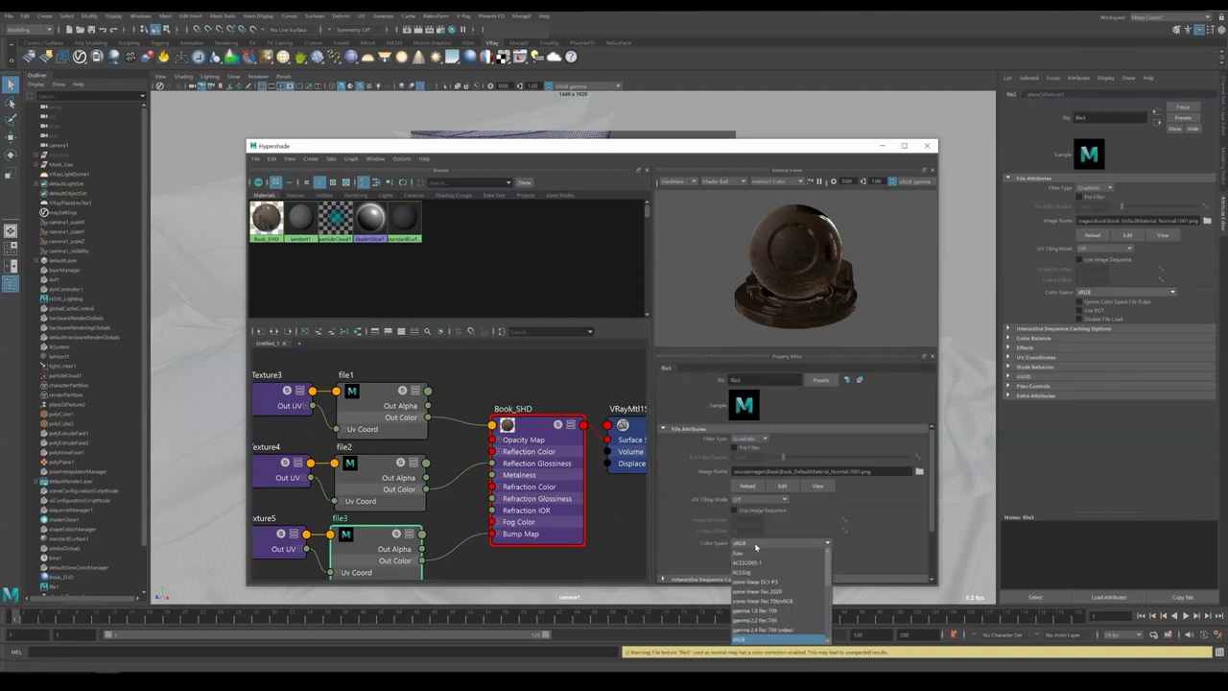
{"action": "left_click", "coordinate": [744, 558]}
{"action": "left_click", "coordinate": [374, 473]}
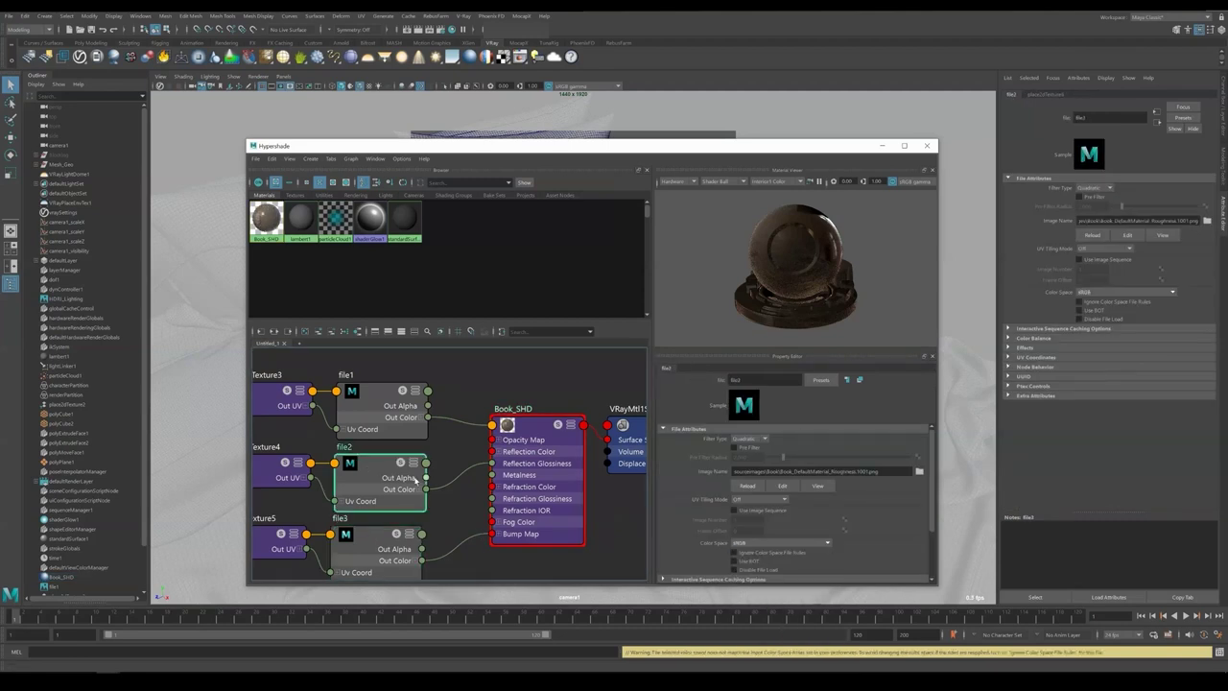
{"action": "left_click", "coordinate": [766, 544]}
{"action": "left_click", "coordinate": [748, 558]}
{"action": "left_click", "coordinate": [369, 396]}
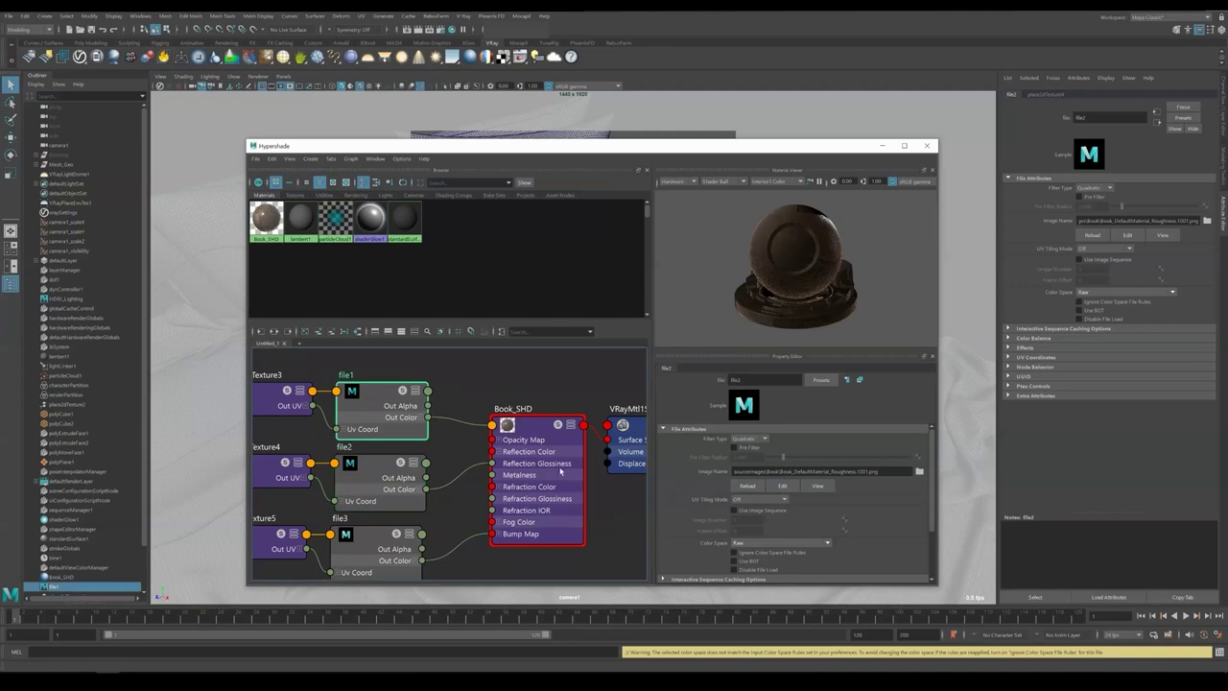
{"action": "left_click", "coordinate": [756, 544]}
{"action": "left_click", "coordinate": [841, 481]}
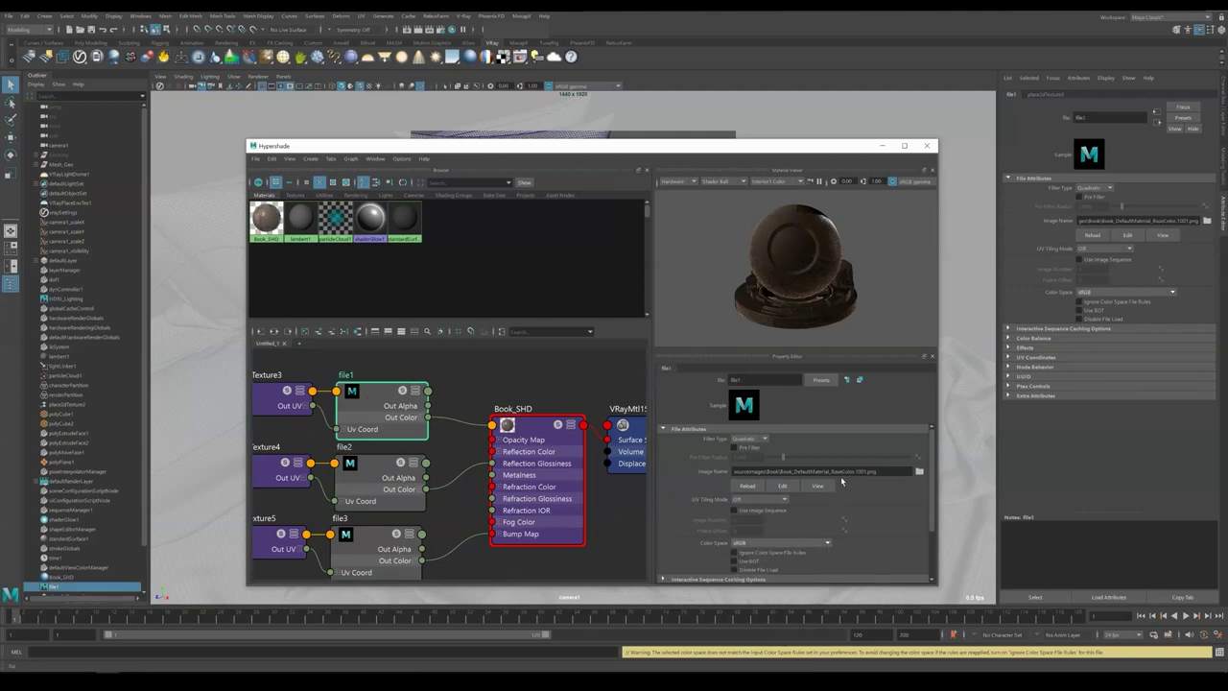
Rename the current node graph tab to Book
{"action": "left_click", "coordinate": [457, 438]}
{"action": "scroll", "coordinate": [458, 437], "scroll_direction": "down", "scroll_amount": 2}
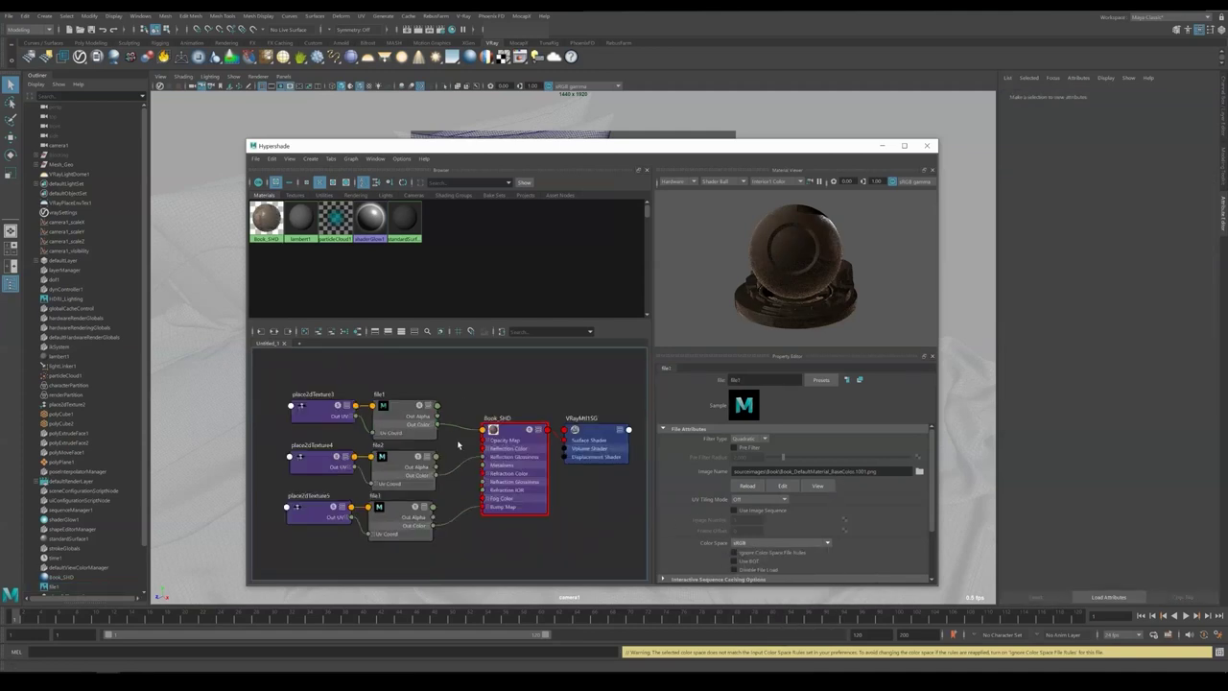
{"action": "double_click", "coordinate": [264, 343]}
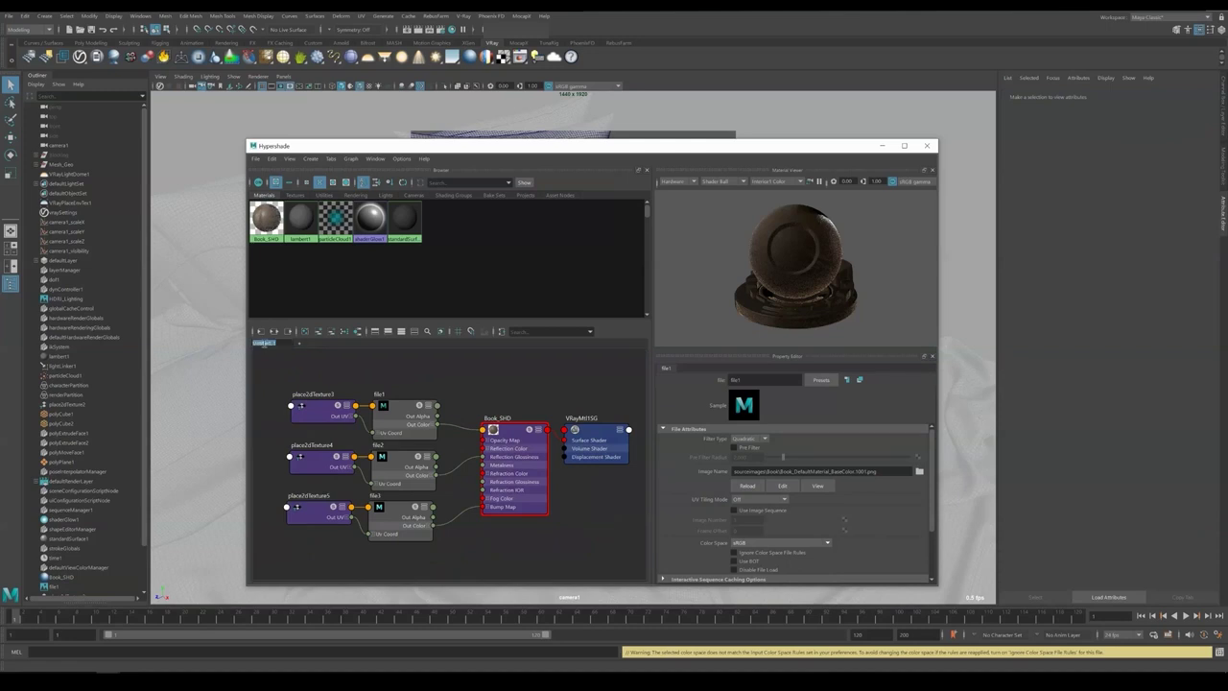
{"action": "type", "text": "Book"}
{"action": "key", "text": "Return"}
Add a new node graph tab and create a VRayMtl material in it
{"action": "left_click", "coordinate": [287, 343]}
{"action": "key", "text": "Tab"}
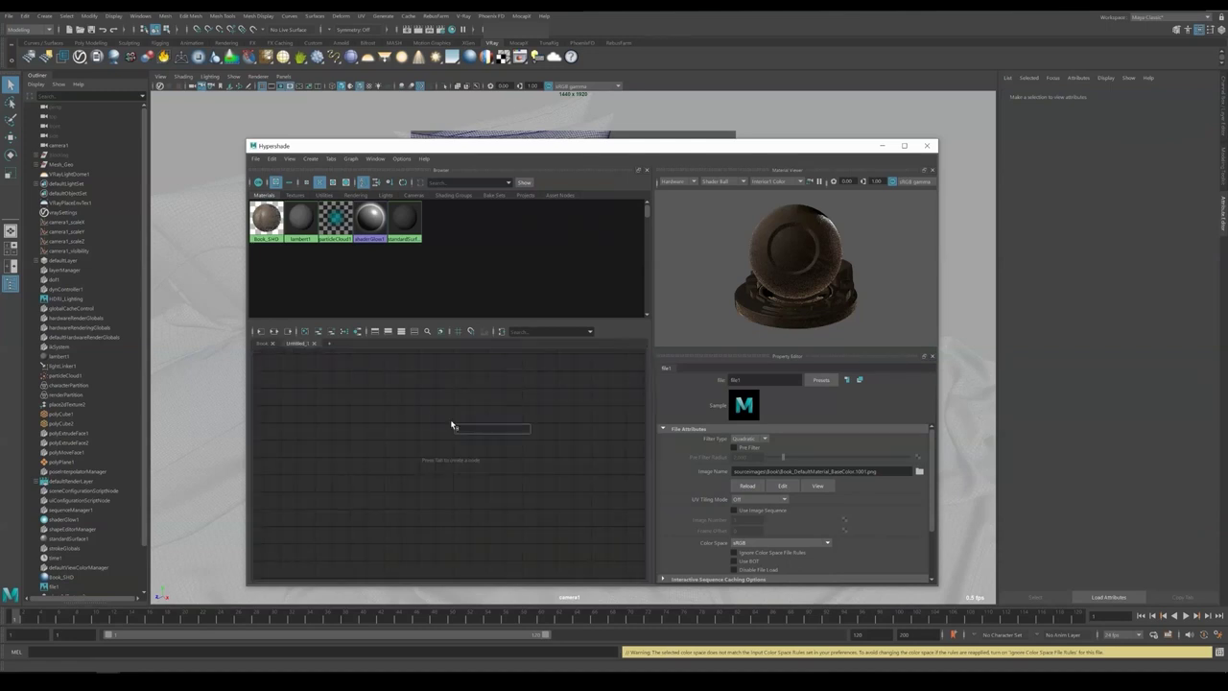
{"action": "type", "text": "vraymtl"}
{"action": "key", "text": "Return"}
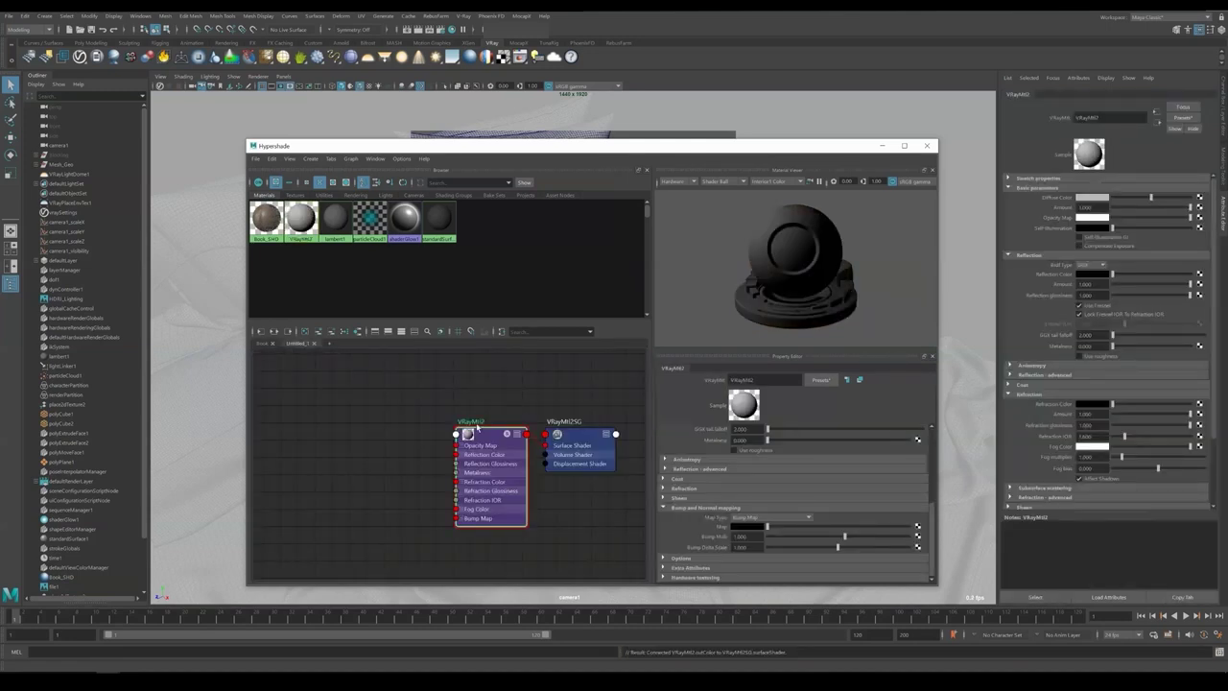
Try to rename the new V-Ray material to Coffee & Candle
{"action": "double_click", "coordinate": [475, 421]}
{"action": "type", "text": "Curtae & Candle"}
{"action": "key", "text": "Return"}
Rename the new V-Ray material to CoffeeandCandle
{"action": "double_click", "coordinate": [478, 420]}
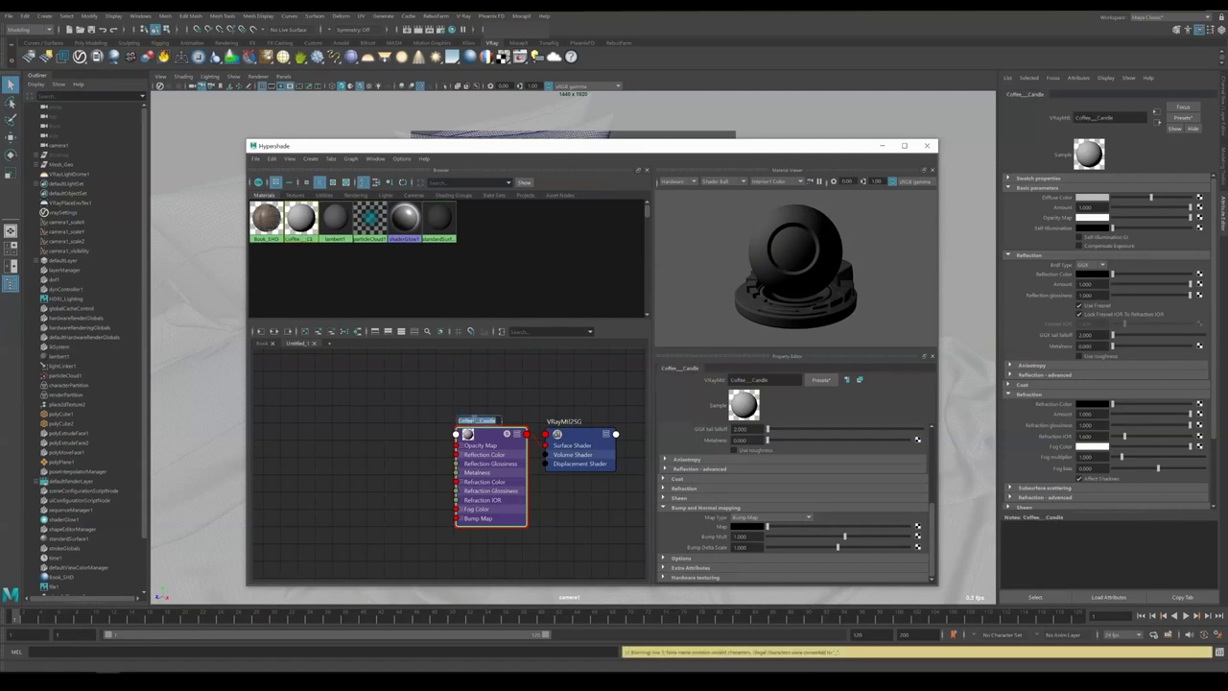
{"action": "type", "text": "CoffeeandCandle"}
{"action": "key", "text": "Return"}
Create three file texture nodes stacked beside the CoffeeandCandle material
{"action": "scroll", "coordinate": [715, 506], "scroll_direction": "up", "scroll_amount": 5}
{"action": "left_click", "coordinate": [332, 453]}
{"action": "key", "text": "Tab"}
{"action": "type", "text": "file"}
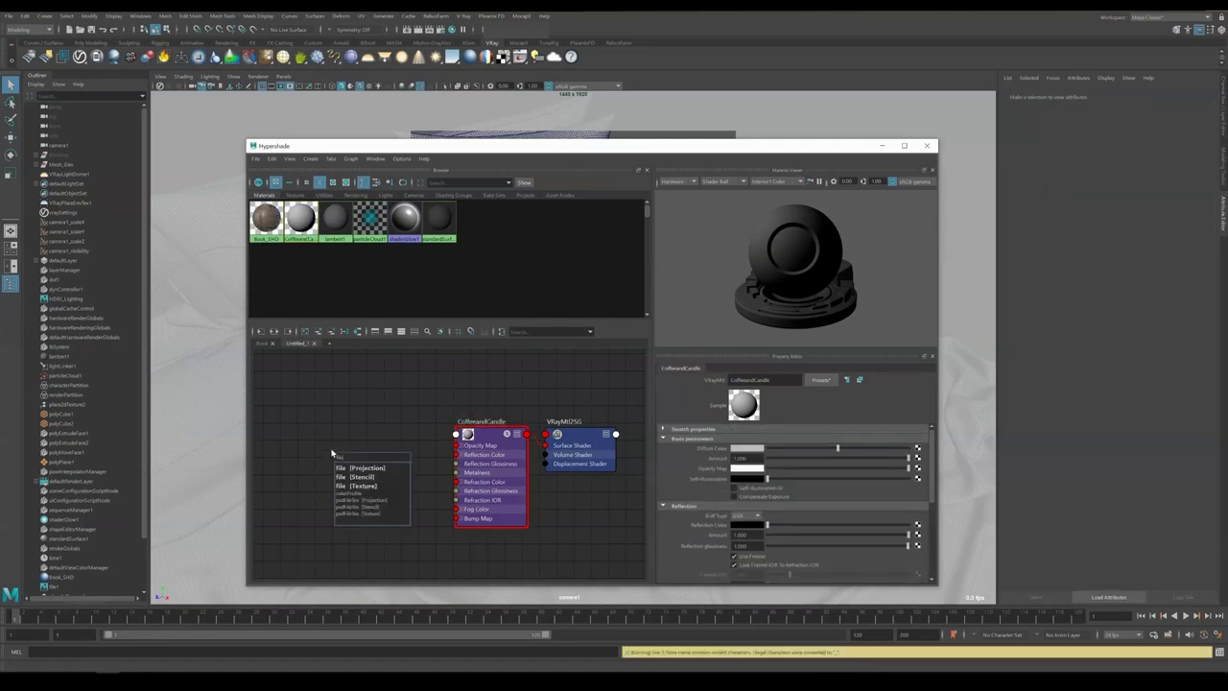
{"action": "key", "text": "Return"}
{"action": "left_click_drag", "start_coordinate": [444, 460], "coordinate": [381, 396]}
{"action": "left_click", "coordinate": [295, 454]}
{"action": "key", "text": "Tab"}
{"action": "type", "text": "file"}
{"action": "key", "text": "Tab"}
{"action": "type", "text": "file"}
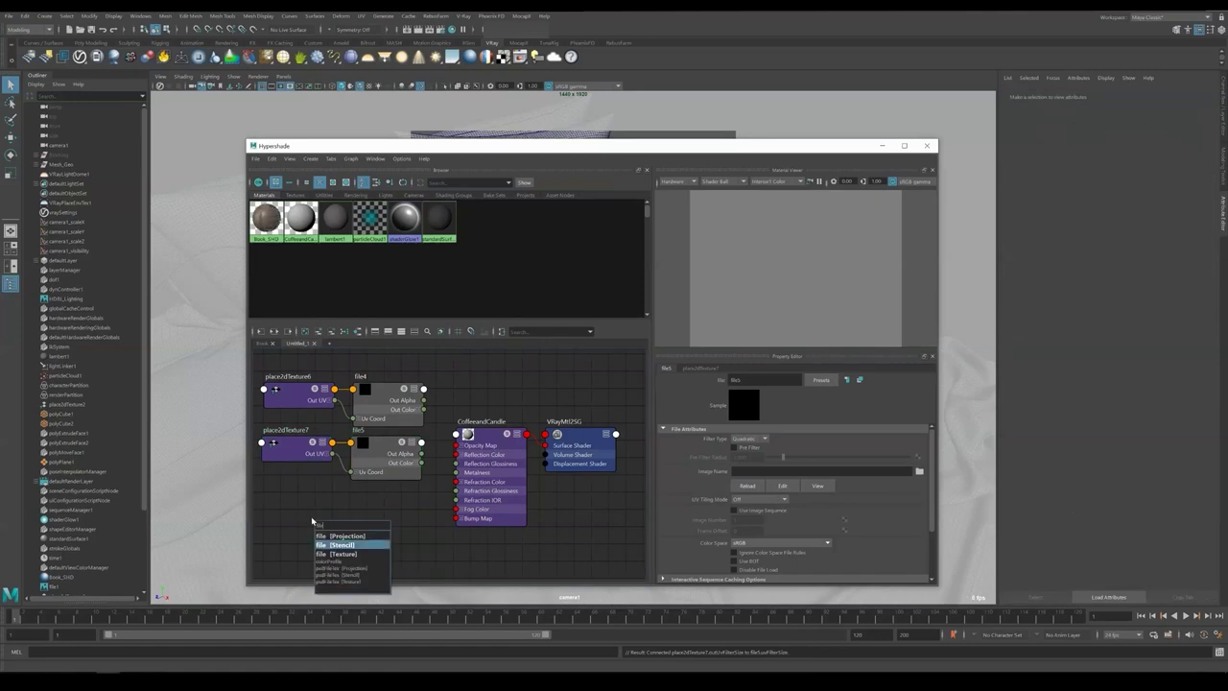
{"action": "key", "text": "Return"}
Check the maps in the Coffee and Candle folder in File Explorer and add a fourth file texture node in Maya
{"action": "key", "text": "alt+Tab"}
{"action": "left_click_drag", "start_coordinate": [655, 329], "coordinate": [935, 392]}
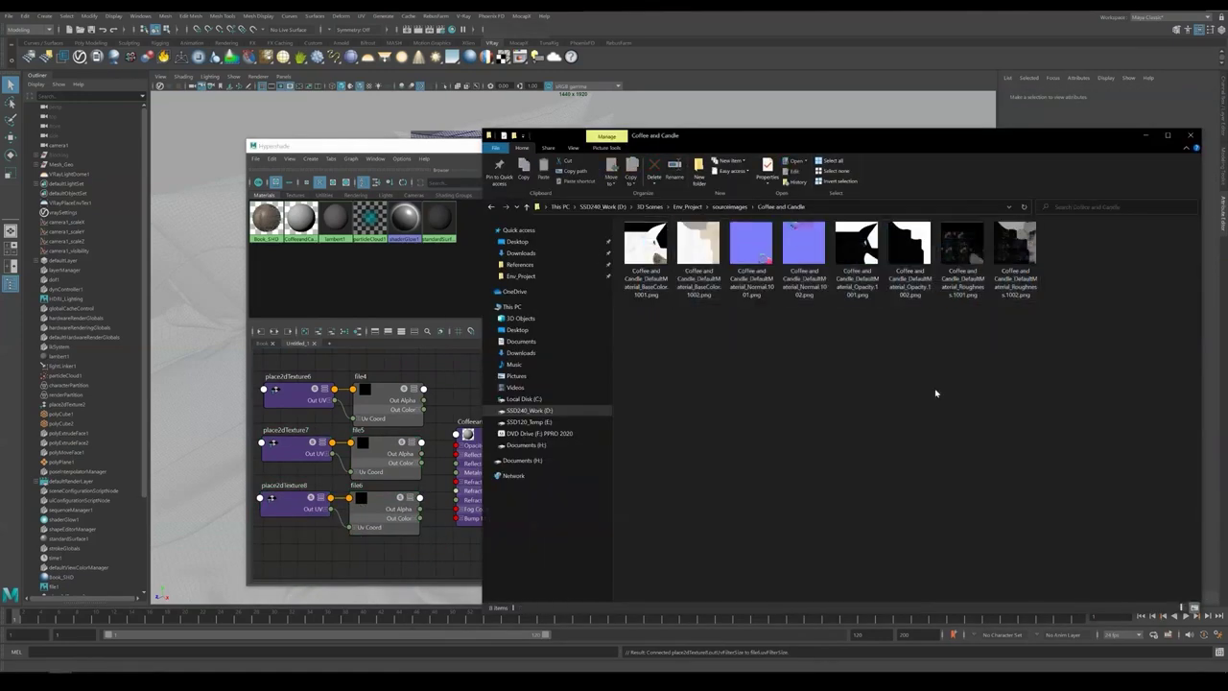
{"action": "left_click", "coordinate": [315, 554]}
{"action": "key", "text": "Tab"}
{"action": "type", "text": "file"}
{"action": "key", "text": "Return"}
{"action": "left_click_drag", "start_coordinate": [440, 568], "coordinate": [377, 558]}
{"action": "left_click", "coordinate": [479, 558]}
{"action": "middle_click_drag", "start_coordinate": [479, 558], "coordinate": [525, 539], "text": "alt"}
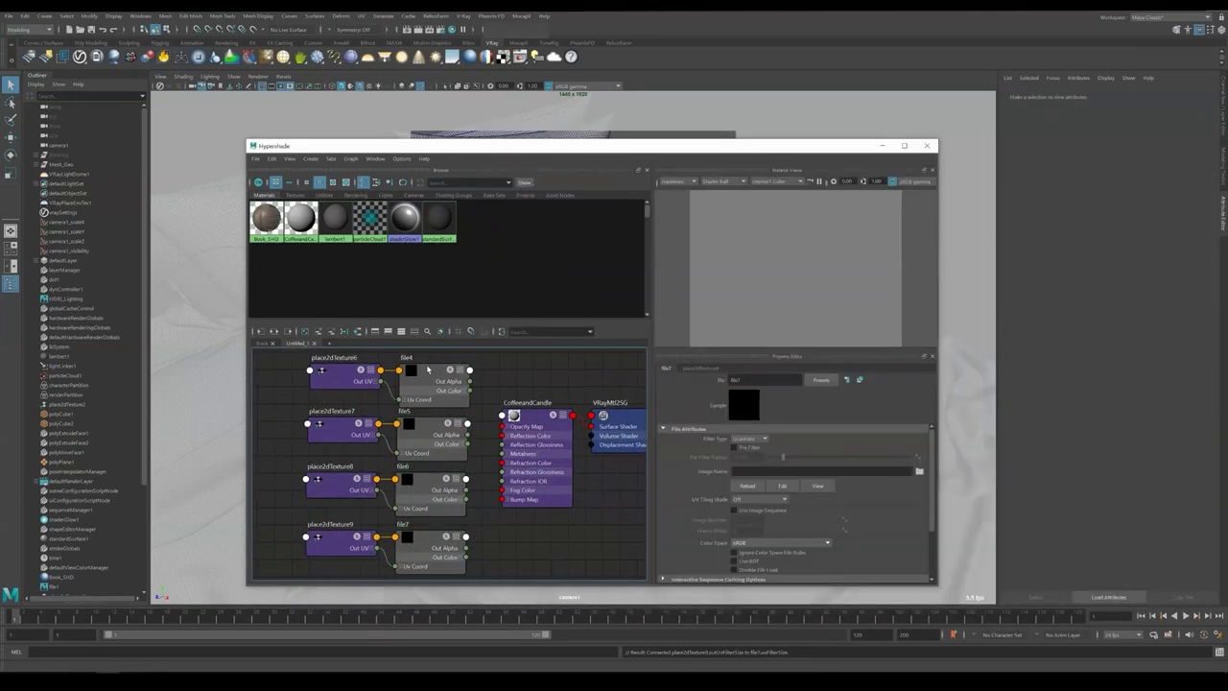
Set the UV Tiling Mode of all four CoffeeandCandle file nodes to UDIM (Mari)
{"action": "left_click", "coordinate": [435, 372]}
{"action": "scroll", "coordinate": [760, 501], "scroll_direction": "down", "scroll_amount": 3}
{"action": "left_click", "coordinate": [434, 426]}
{"action": "scroll", "coordinate": [764, 504], "scroll_direction": "down", "scroll_amount": 3}
{"action": "left_click", "coordinate": [432, 482]}
{"action": "scroll", "coordinate": [758, 502], "scroll_direction": "down", "scroll_amount": 3}
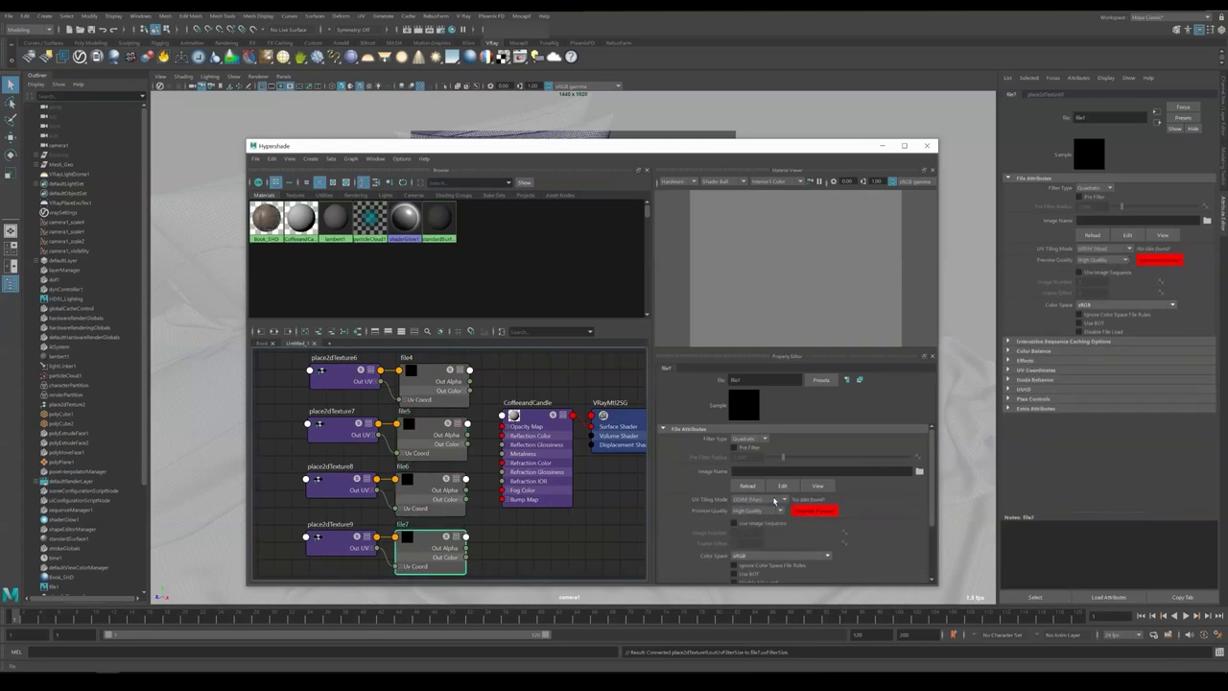
Load the Coffee and Candle BaseColor map into the first file node and the Roughness 1001 map into the second
{"action": "left_click", "coordinate": [919, 471]}
{"action": "double_click", "coordinate": [393, 207]}
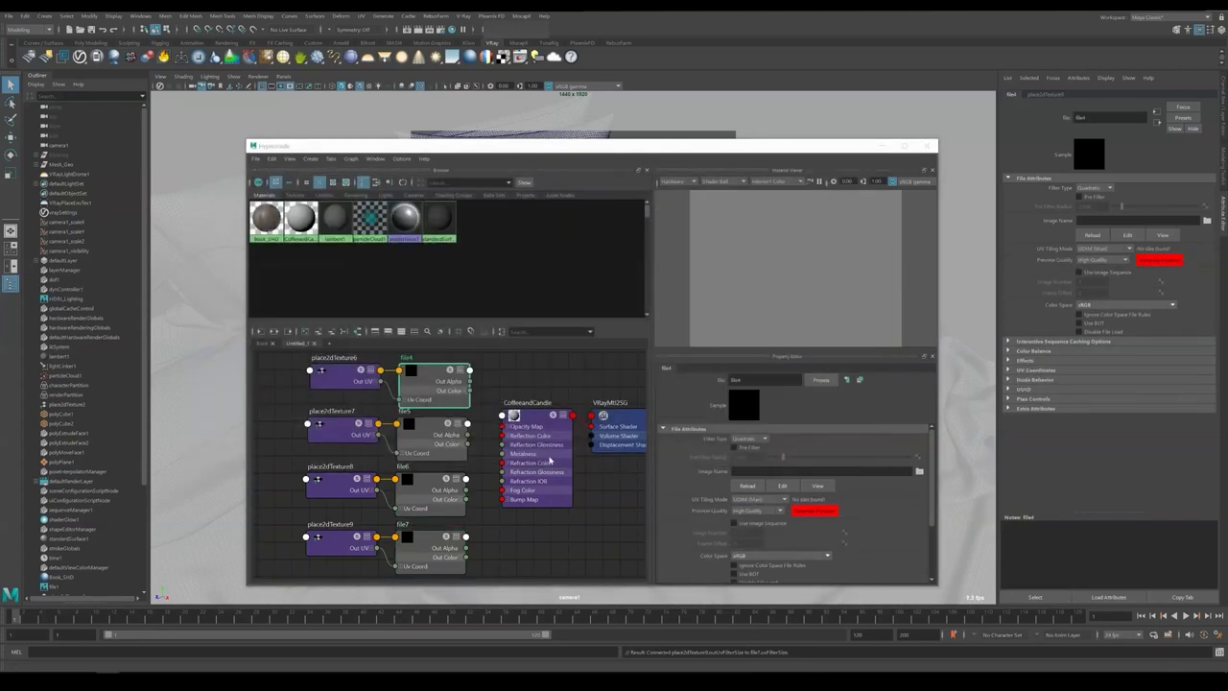
{"action": "left_click", "coordinate": [432, 426]}
{"action": "left_click", "coordinate": [919, 470]}
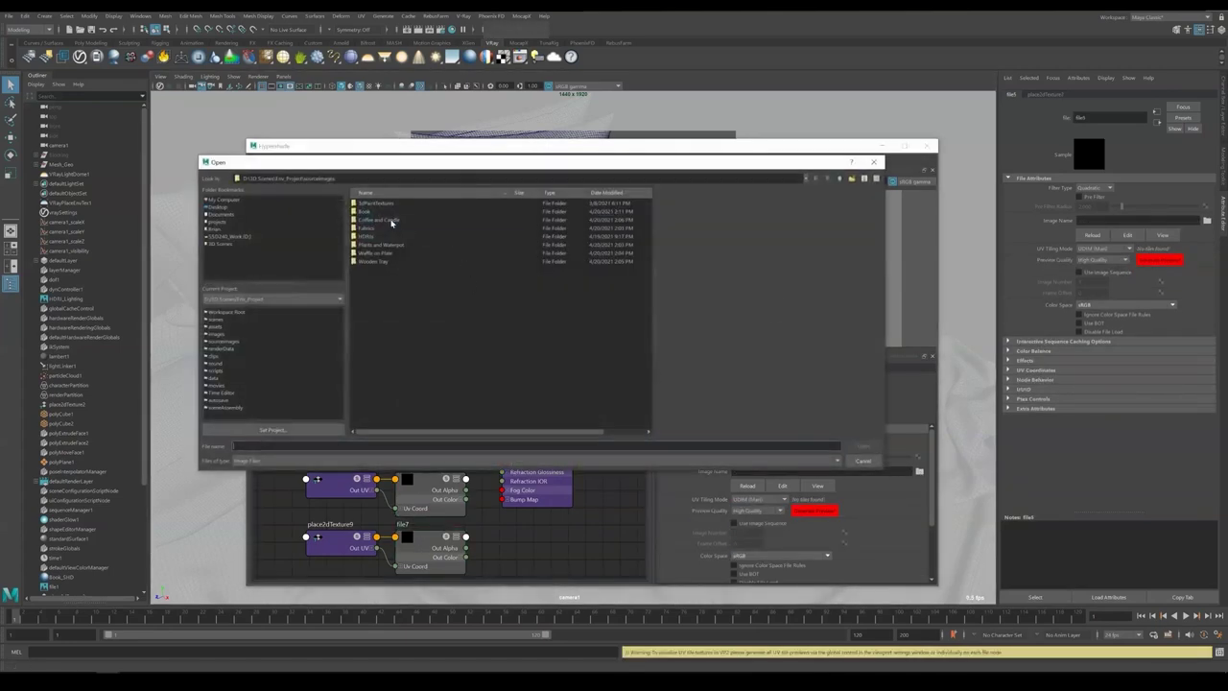
{"action": "double_click", "coordinate": [392, 220]}
{"action": "left_click", "coordinate": [395, 255]}
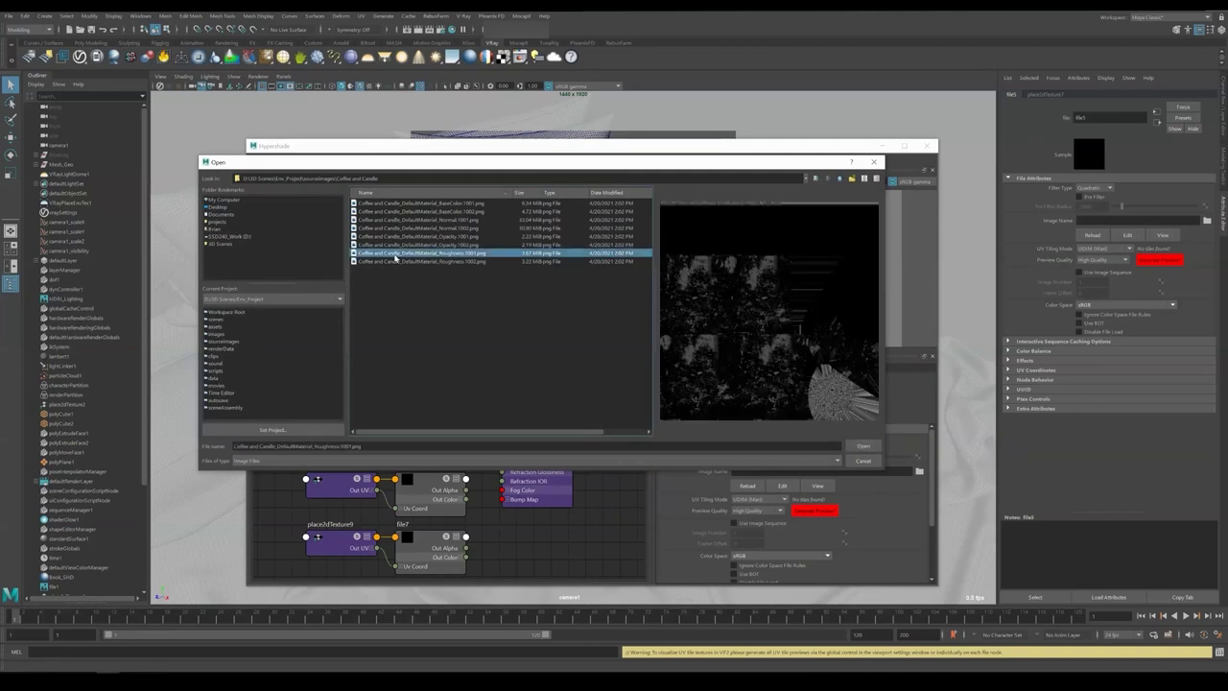
{"action": "double_click", "coordinate": [395, 253]}
Load the Coffee and Candle Opacity 1001 map into the third file node
{"action": "left_click", "coordinate": [427, 485]}
{"action": "left_click", "coordinate": [919, 471]}
{"action": "double_click", "coordinate": [367, 220]}
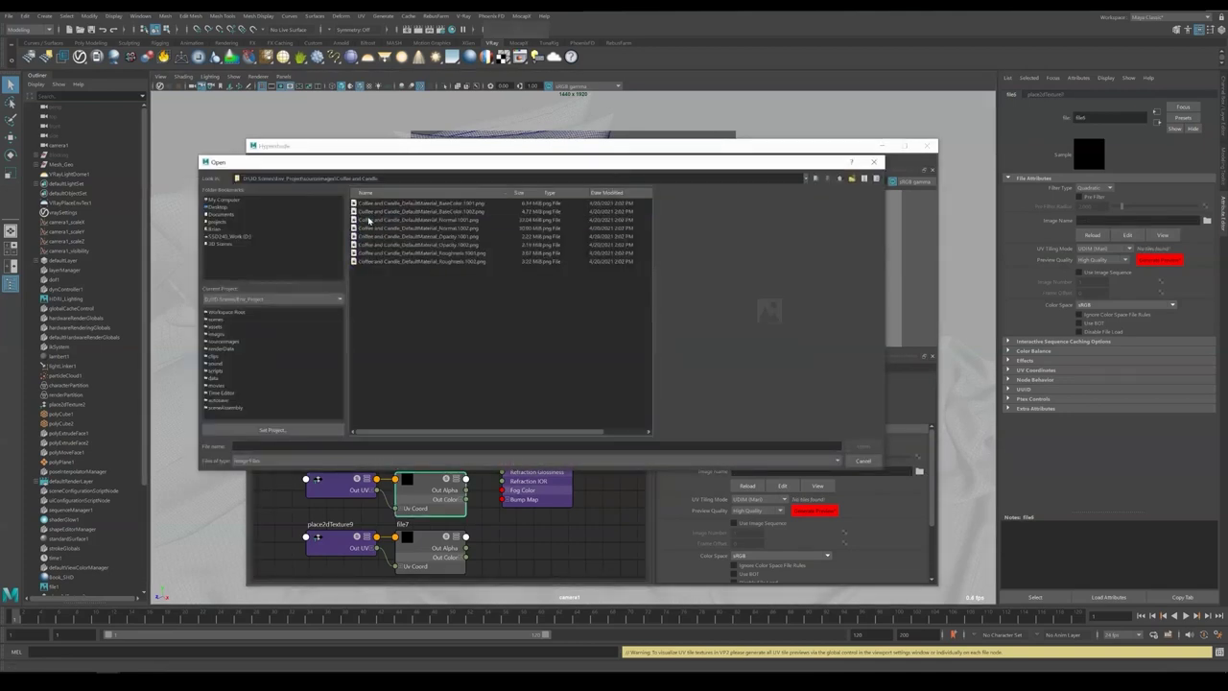
{"action": "left_click", "coordinate": [394, 237]}
{"action": "double_click", "coordinate": [394, 237]}
Load the Coffee and Candle Normal 1001 map into the fourth file node
{"action": "left_click", "coordinate": [430, 542]}
{"action": "left_click", "coordinate": [919, 471]}
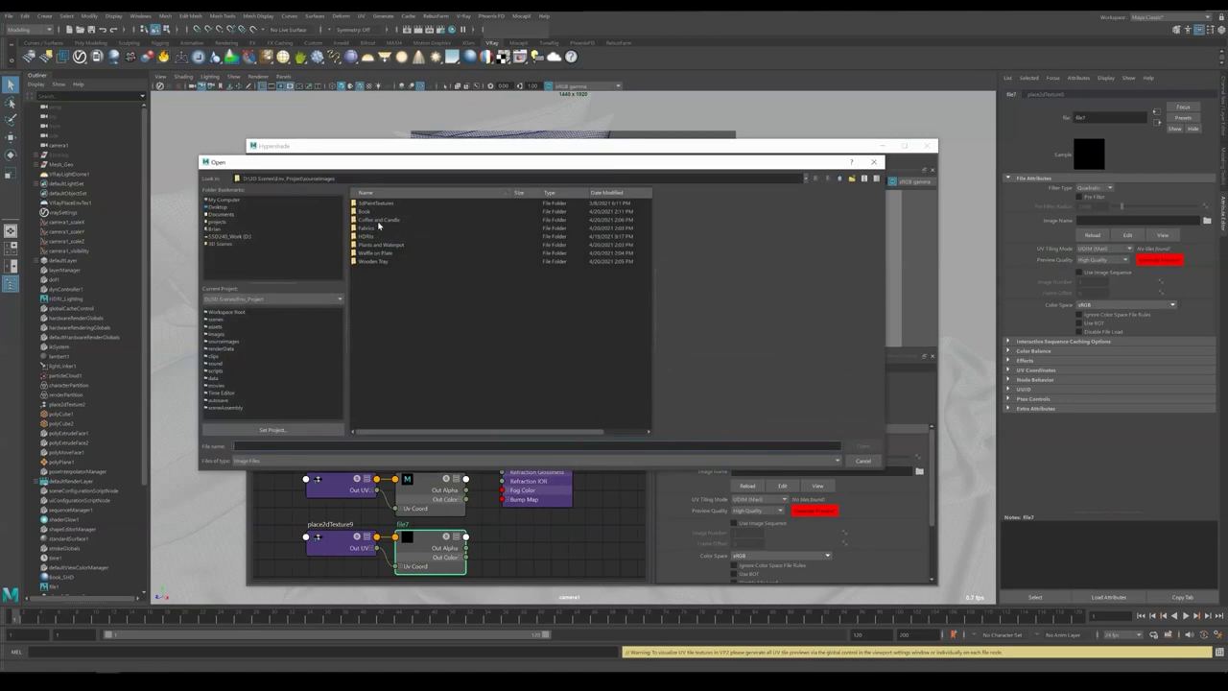
{"action": "double_click", "coordinate": [379, 220]}
{"action": "double_click", "coordinate": [396, 219]}
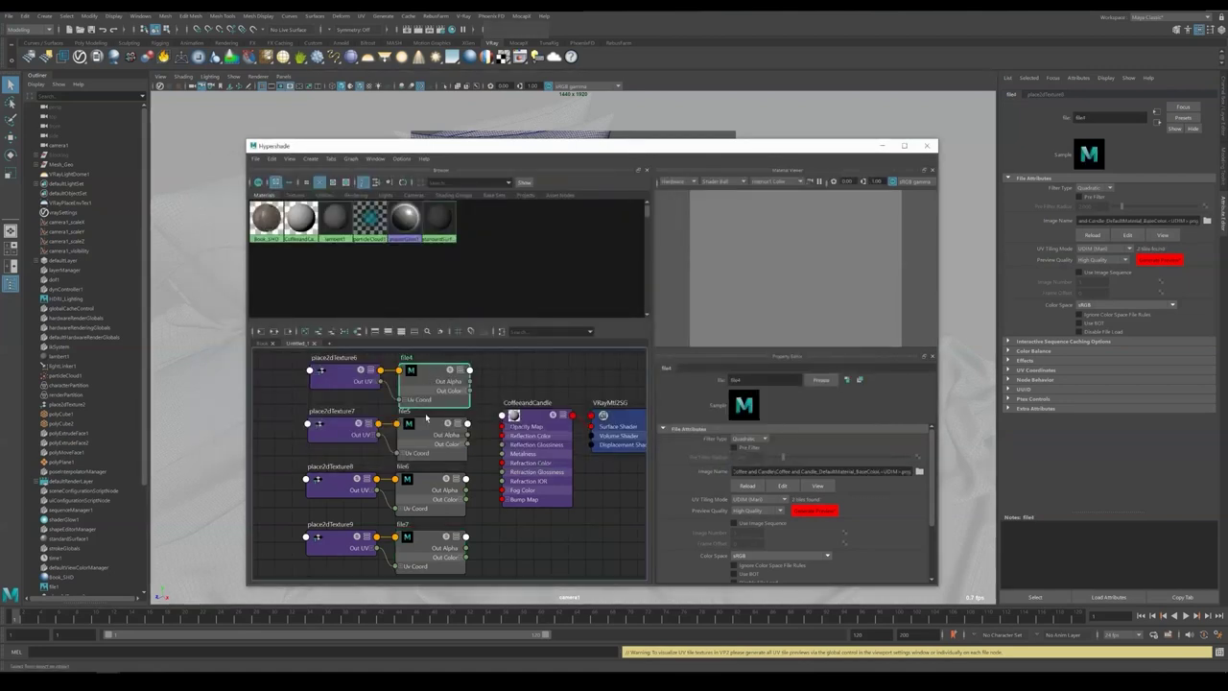
Set the color space of the Coffee and Candle Roughness file node to Raw
{"action": "left_click", "coordinate": [427, 415]}
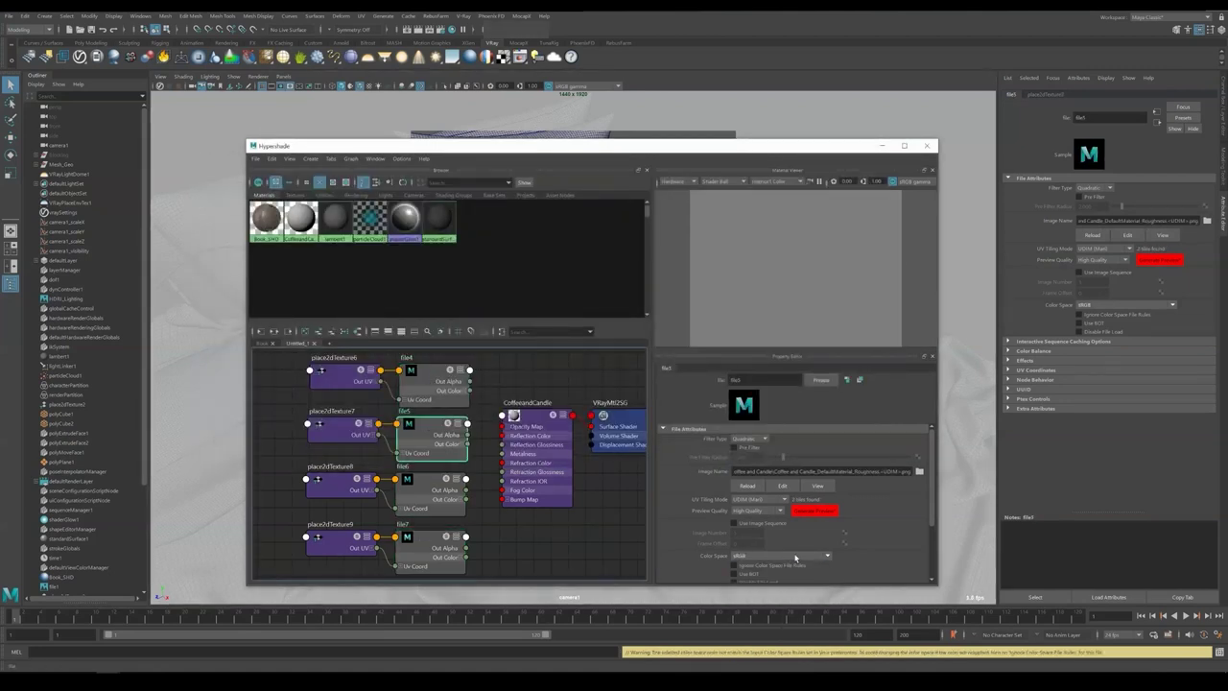
{"action": "left_click", "coordinate": [796, 557]}
{"action": "left_click", "coordinate": [796, 564]}
{"action": "left_click", "coordinate": [425, 484]}
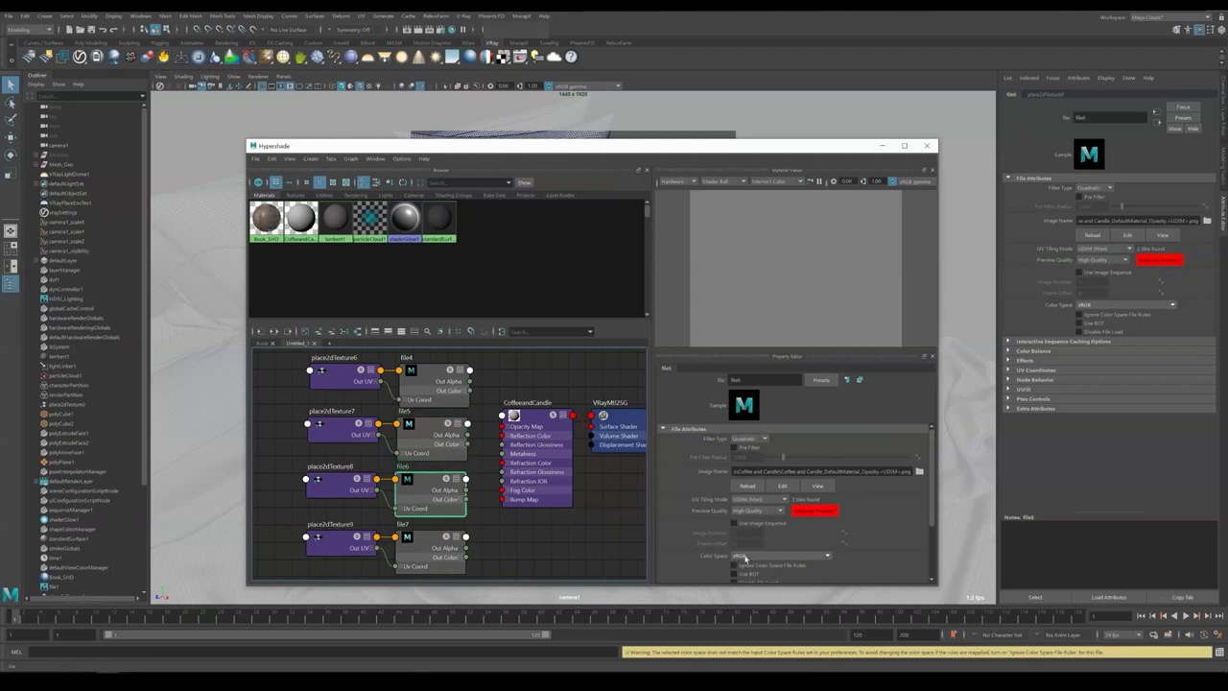
Connect the BaseColor file node to the Diffuse Color of the CoffeeandCandle material
{"action": "left_click", "coordinate": [432, 378]}
{"action": "left_click", "coordinate": [531, 416]}
{"action": "middle_click_drag", "start_coordinate": [453, 369], "coordinate": [683, 448]}
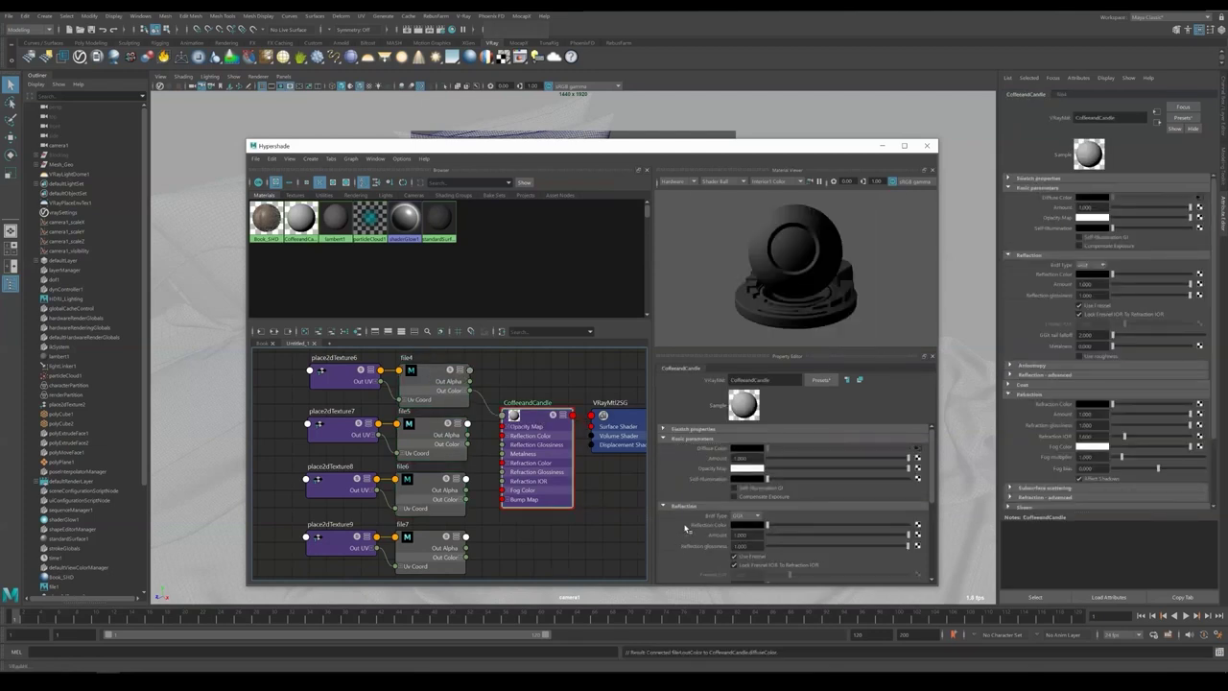
Set up CoffeeandCandle's reflection with a white color, Use Roughness enabled, and the Roughness file connected to Reflection Glossiness
{"action": "left_click", "coordinate": [756, 526]}
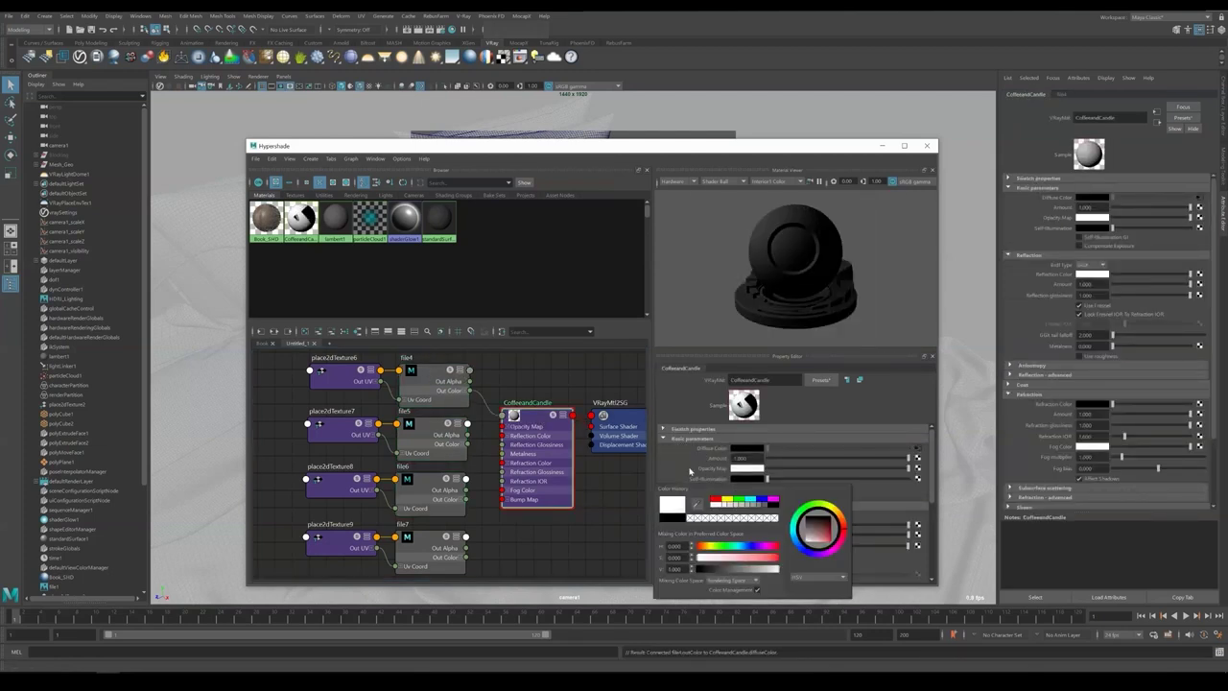
{"action": "scroll", "coordinate": [869, 496], "scroll_direction": "down", "scroll_amount": 2}
{"action": "left_click", "coordinate": [735, 568]}
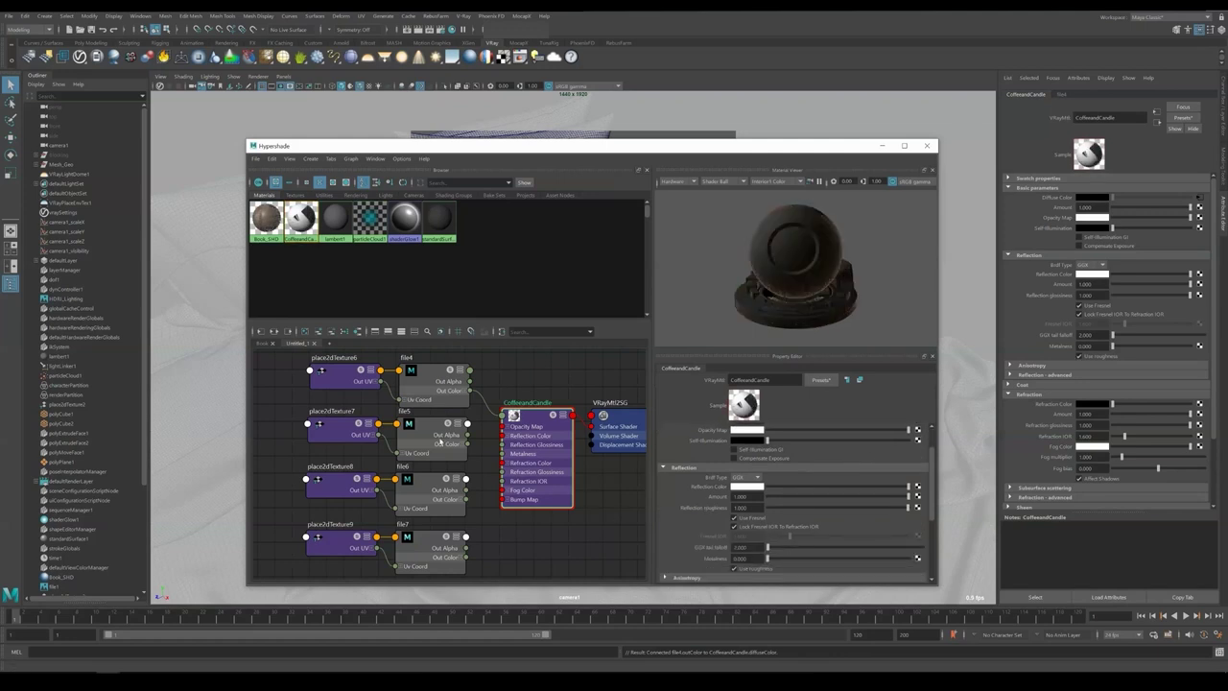
{"action": "left_click", "coordinate": [419, 423]}
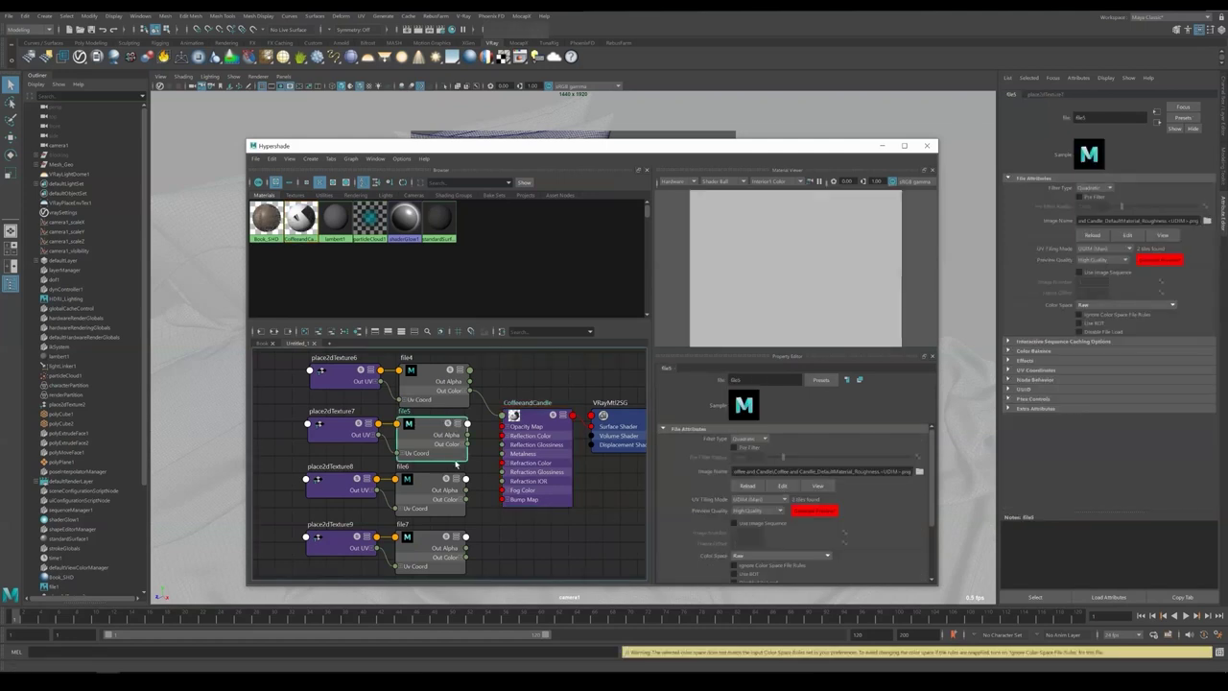
{"action": "left_click_drag", "start_coordinate": [468, 444], "coordinate": [501, 445]}
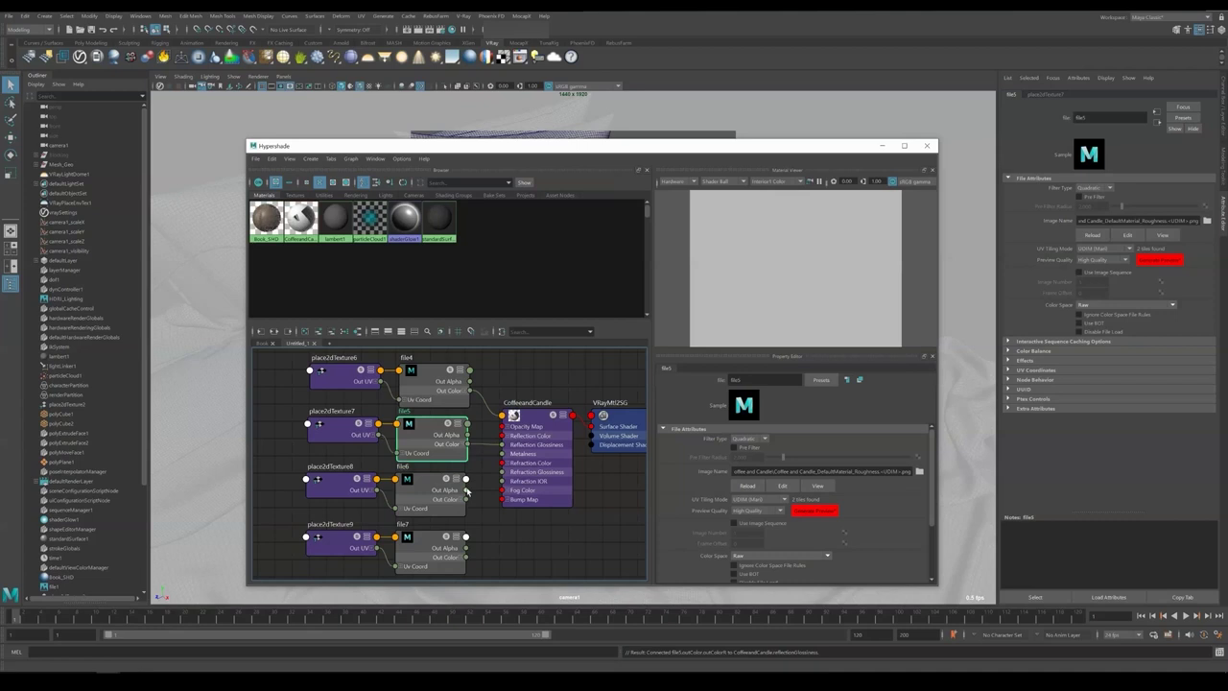
Expand the Effects settings of the Opacity file node and connect the node to CoffeeandCandle's Refraction Color
{"action": "left_click", "coordinate": [467, 490]}
{"action": "scroll", "coordinate": [691, 518], "scroll_direction": "down", "scroll_amount": 2}
{"action": "left_click", "coordinate": [690, 535]}
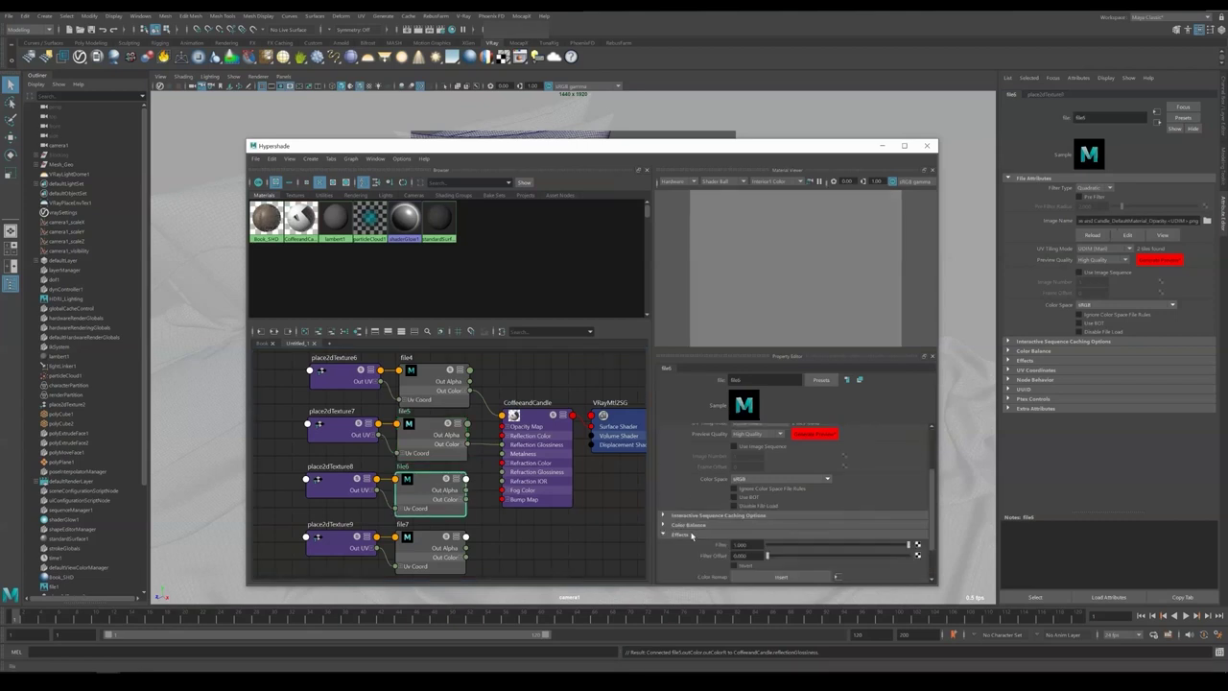
{"action": "scroll", "coordinate": [692, 536], "scroll_direction": "down", "scroll_amount": 1}
{"action": "left_click", "coordinate": [539, 417]}
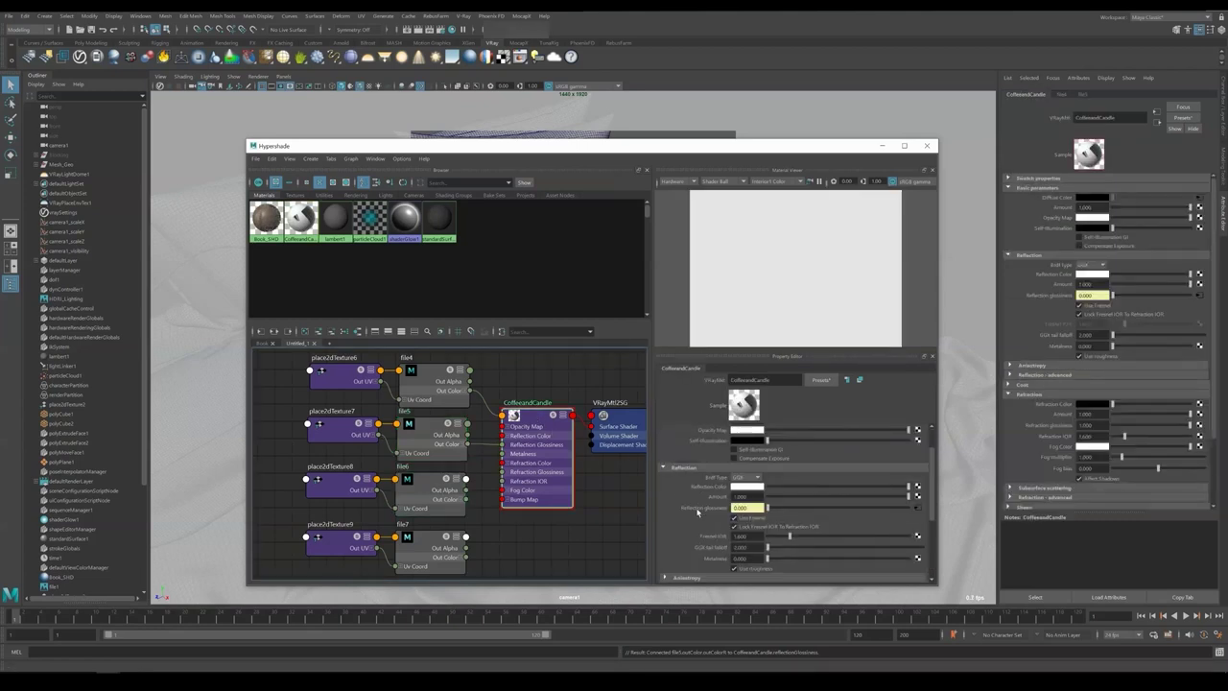
{"action": "scroll", "coordinate": [697, 512], "scroll_direction": "down", "scroll_amount": 3}
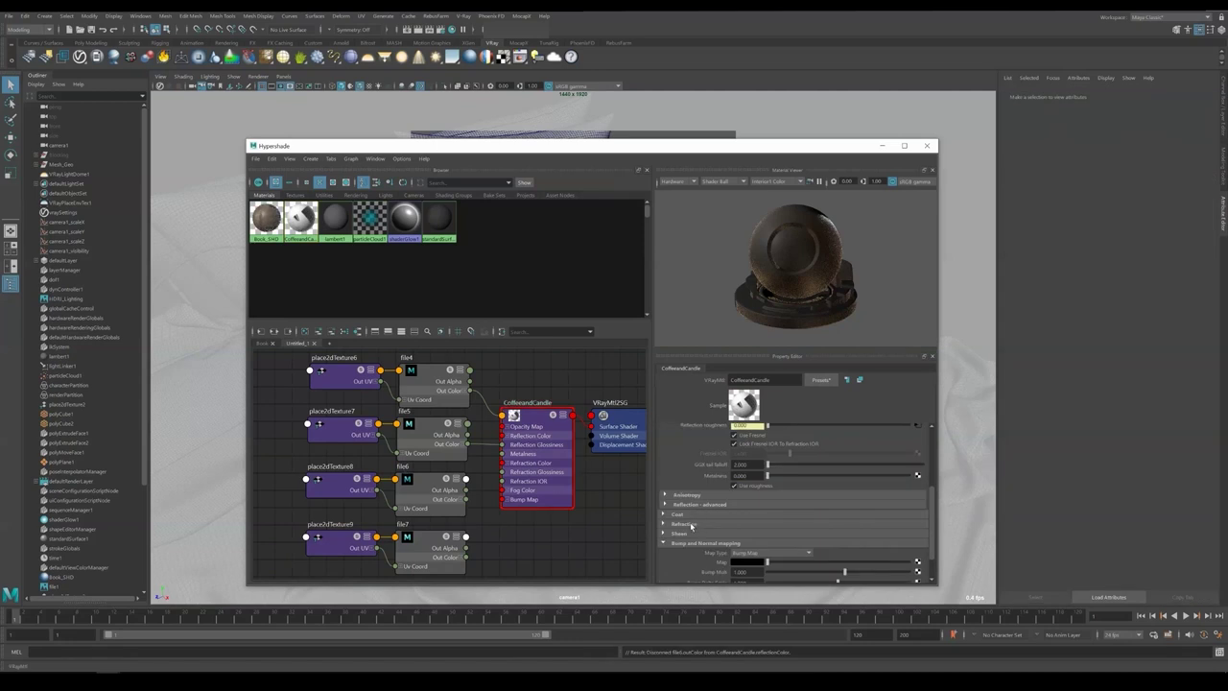
{"action": "left_click", "coordinate": [690, 523]}
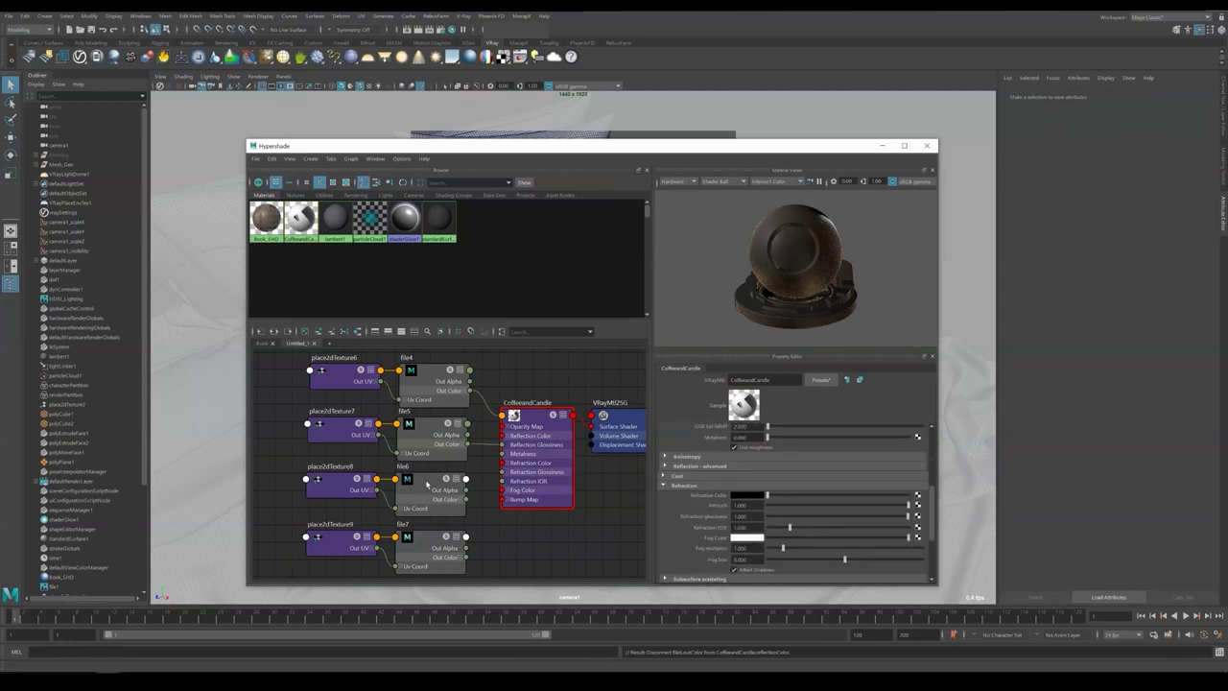
{"action": "middle_click_drag", "start_coordinate": [427, 484], "coordinate": [704, 496]}
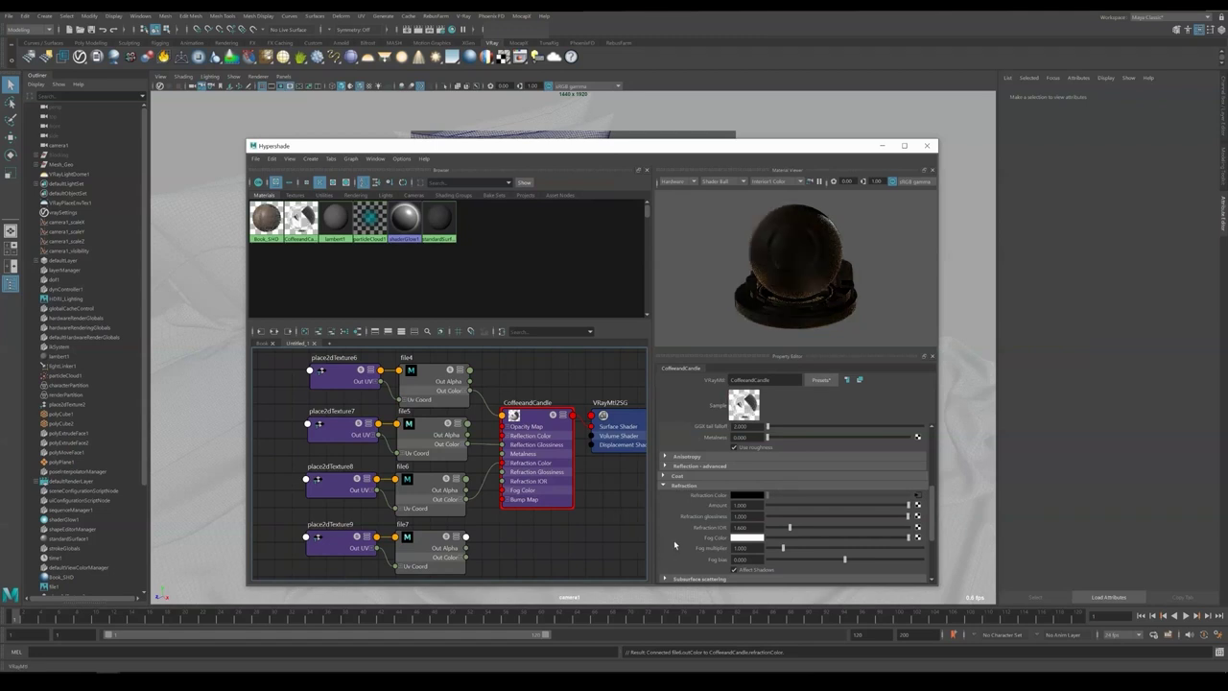
Set the Refraction IOR of the CoffeeandCandle material to 1.51
{"action": "left_click_drag", "start_coordinate": [747, 527], "coordinate": [709, 524]}
{"action": "type", "text": "1"}
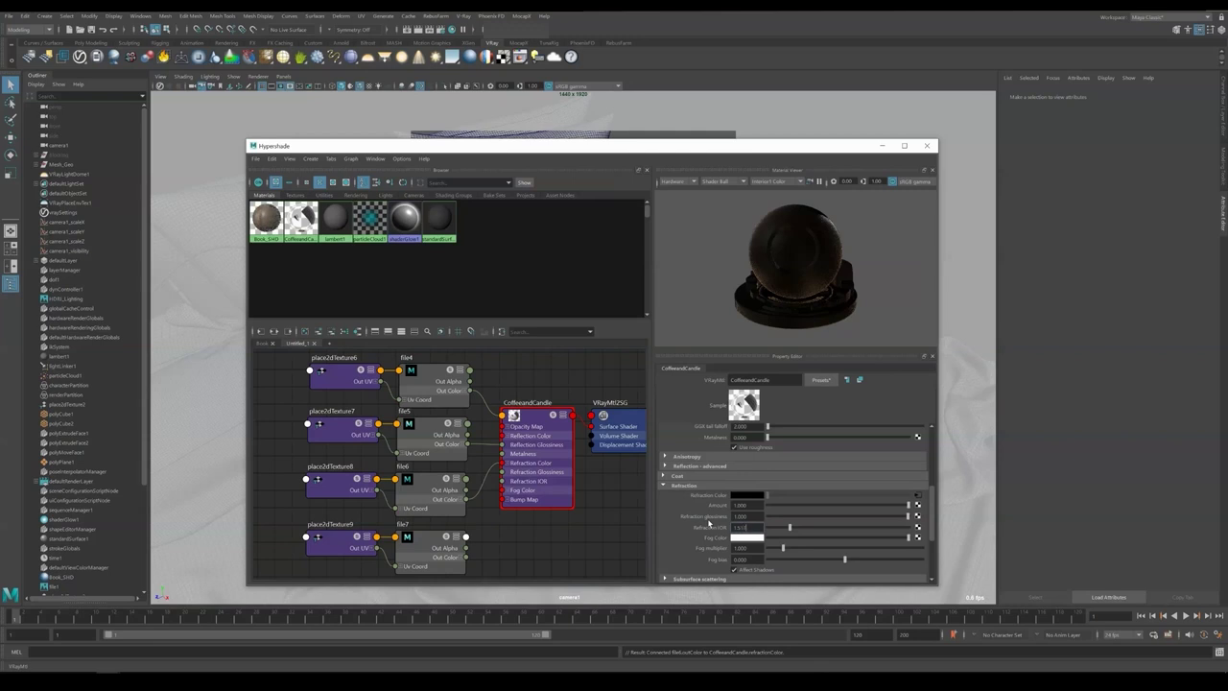
{"action": "key", "text": "Return"}
Connect the Normal file node to CoffeeandCandle's bump map as a normal map in tangent space, using the Raw color space
{"action": "scroll", "coordinate": [710, 524], "scroll_direction": "down", "scroll_amount": 3}
{"action": "left_click", "coordinate": [748, 523]}
{"action": "left_click", "coordinate": [752, 534]}
{"action": "middle_click_drag", "start_coordinate": [434, 540], "coordinate": [743, 532]}
{"action": "left_click", "coordinate": [431, 540]}
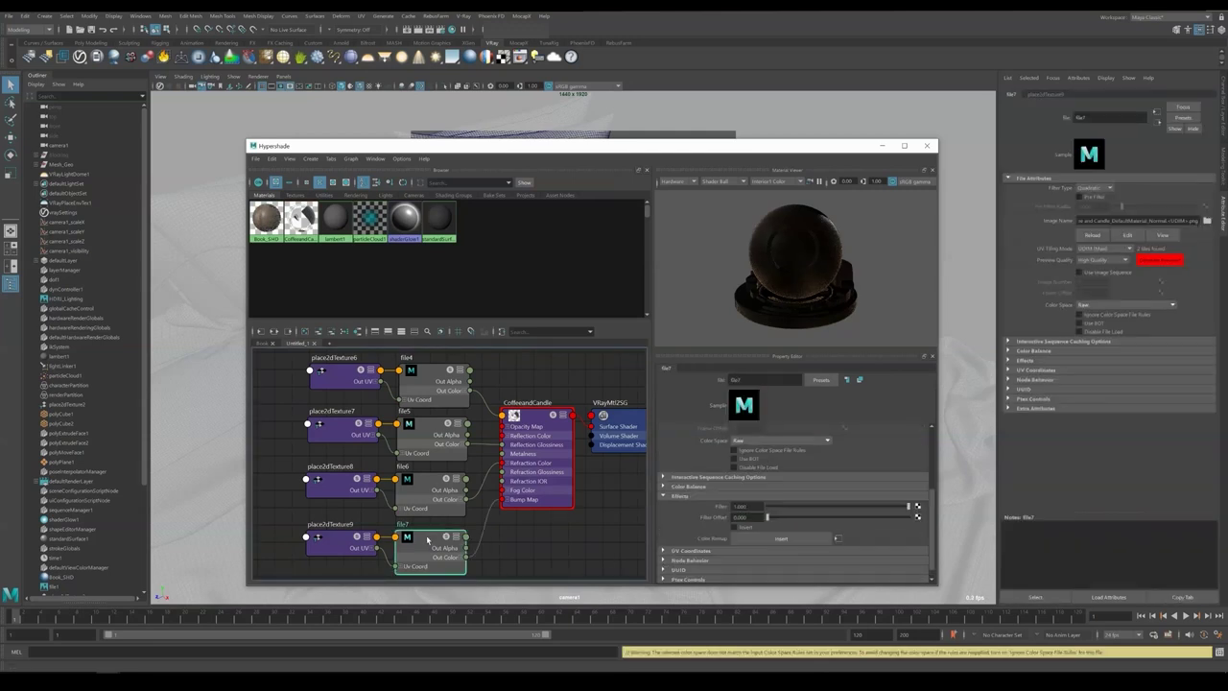
{"action": "scroll", "coordinate": [691, 522], "scroll_direction": "up", "scroll_amount": 5}
Rename the current graph tab CoffeeandCandle and add a new graph tab named Fabrics
{"action": "double_click", "coordinate": [301, 342]}
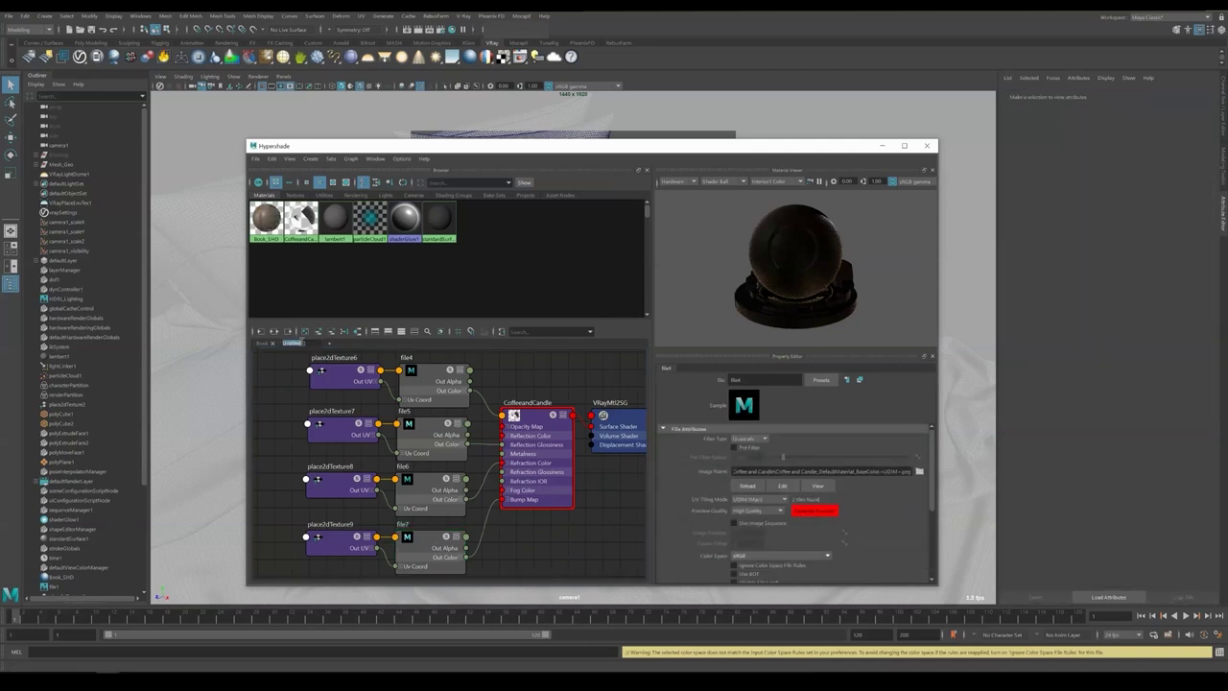
{"action": "type", "text": "CoffeeandCandle"}
{"action": "left_click", "coordinate": [336, 342]}
{"action": "type", "text": "s"}
{"action": "key", "text": "Return"}
Create a VRayMtl material in the Fabrics graph and name it Fabrics
{"action": "key", "text": "Tab"}
{"action": "type", "text": "vraymtl"}
{"action": "key", "text": "Return"}
{"action": "double_click", "coordinate": [521, 427]}
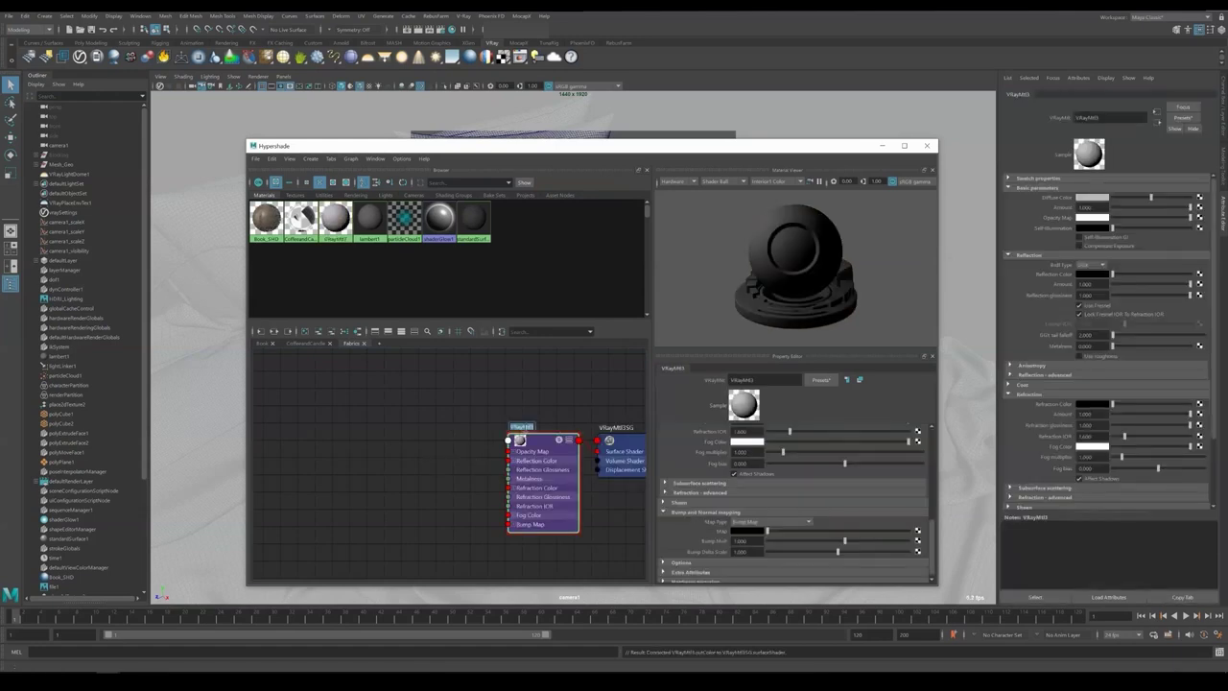
{"action": "type", "text": "Fabrics"}
{"action": "key", "text": "Return"}
Check the Fabrics maps in File Explorer and add a file node with the Normal map, UDIM (Mari) tiling and Raw color space
{"action": "left_click", "coordinate": [412, 436]}
{"action": "left_click", "coordinate": [83, 677]}
{"action": "double_click", "coordinate": [654, 270]}
{"action": "left_click", "coordinate": [698, 247]}
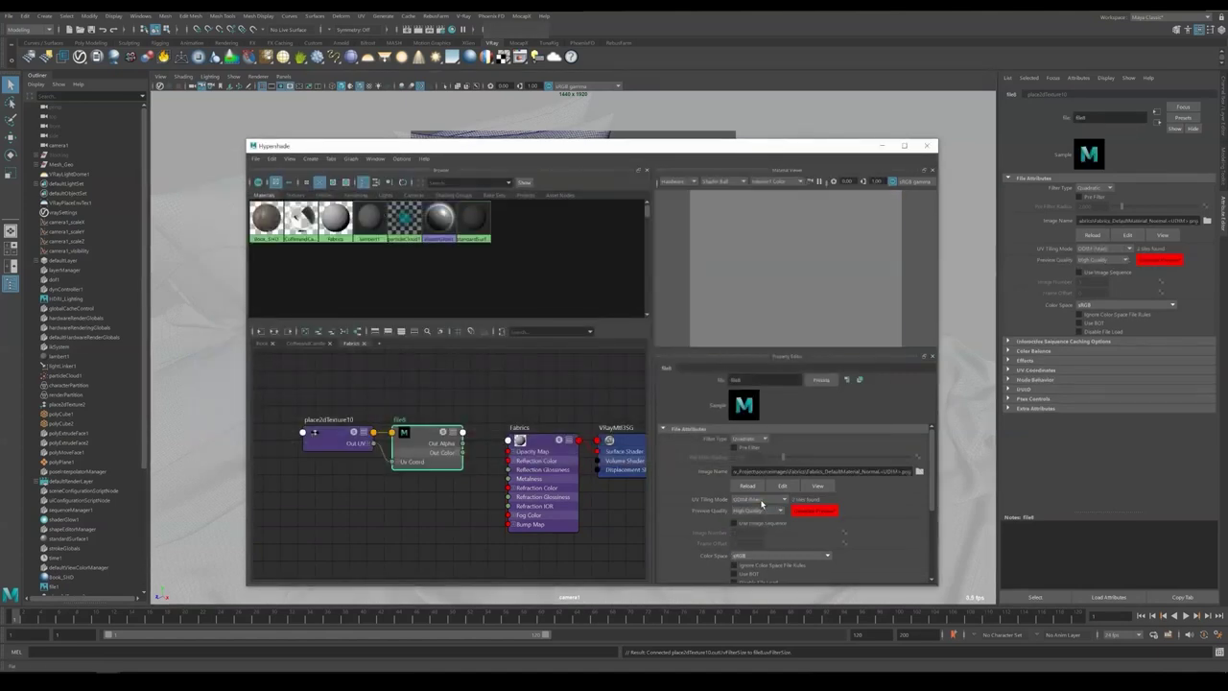
{"action": "left_click", "coordinate": [778, 554]}
{"action": "left_click", "coordinate": [777, 551]}
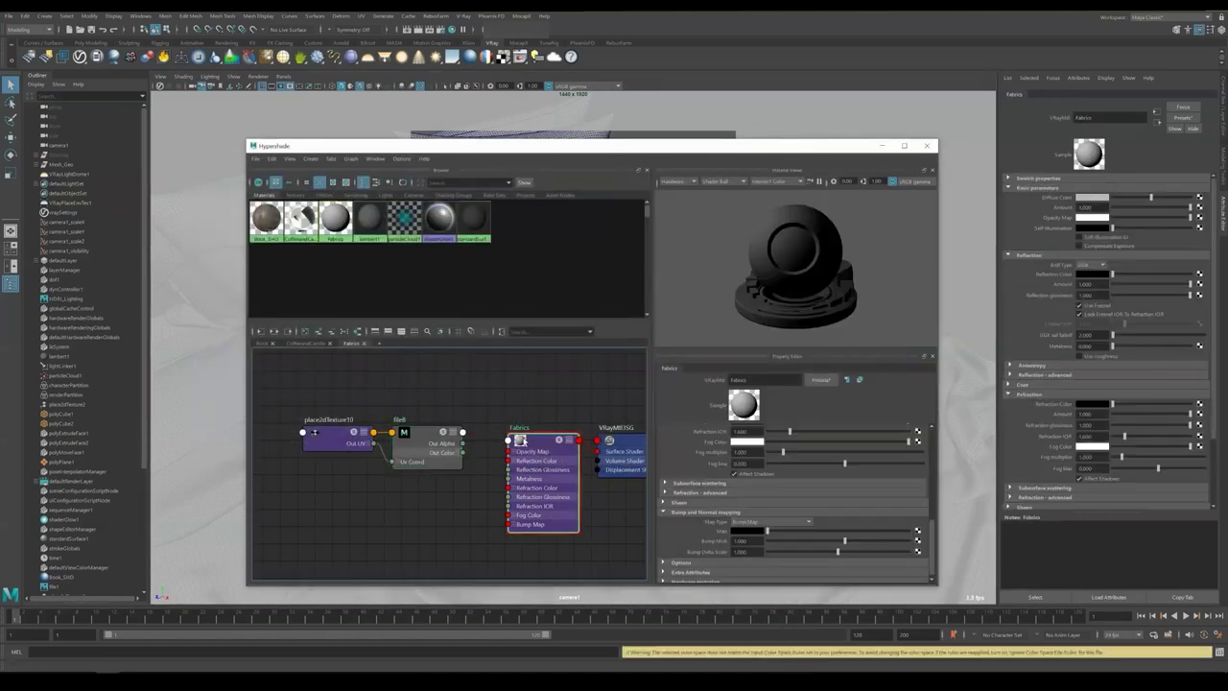
Set the Fabrics material's bump map type to Normal map in tangent space and connect the Normal file node to it
{"action": "left_click", "coordinate": [767, 524]}
{"action": "left_click", "coordinate": [767, 539]}
{"action": "middle_click_drag", "start_coordinate": [422, 447], "coordinate": [727, 533]}
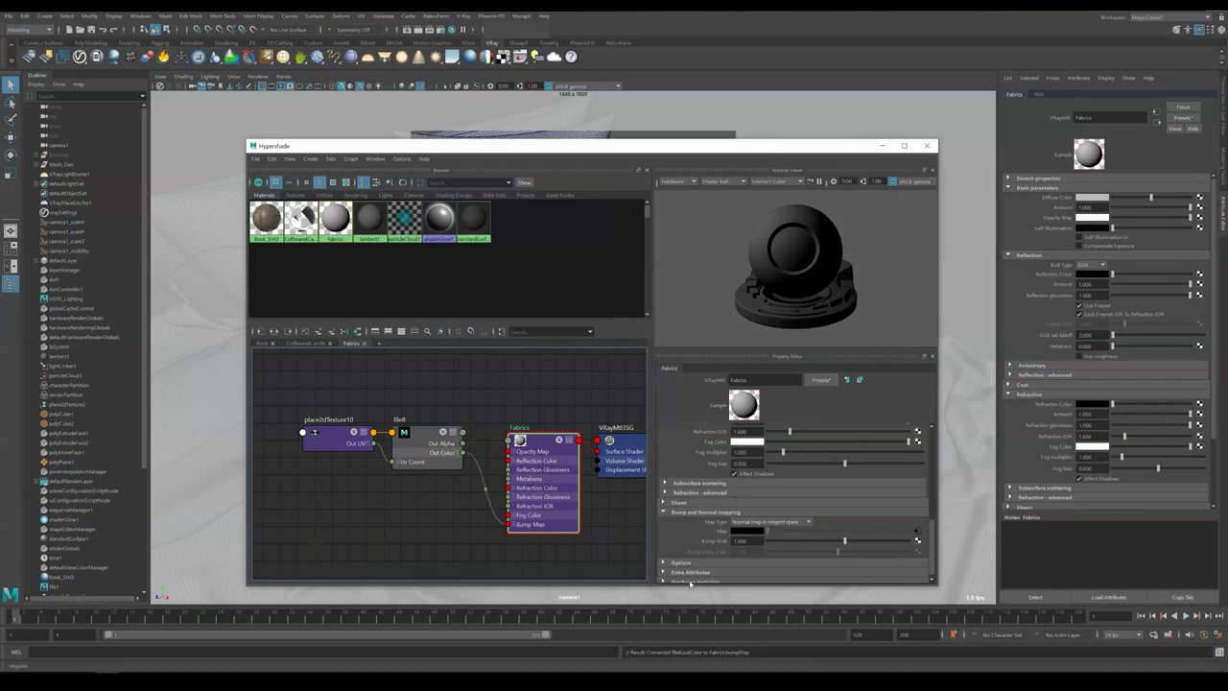
{"action": "scroll", "coordinate": [711, 517], "scroll_direction": "up", "scroll_amount": 10}
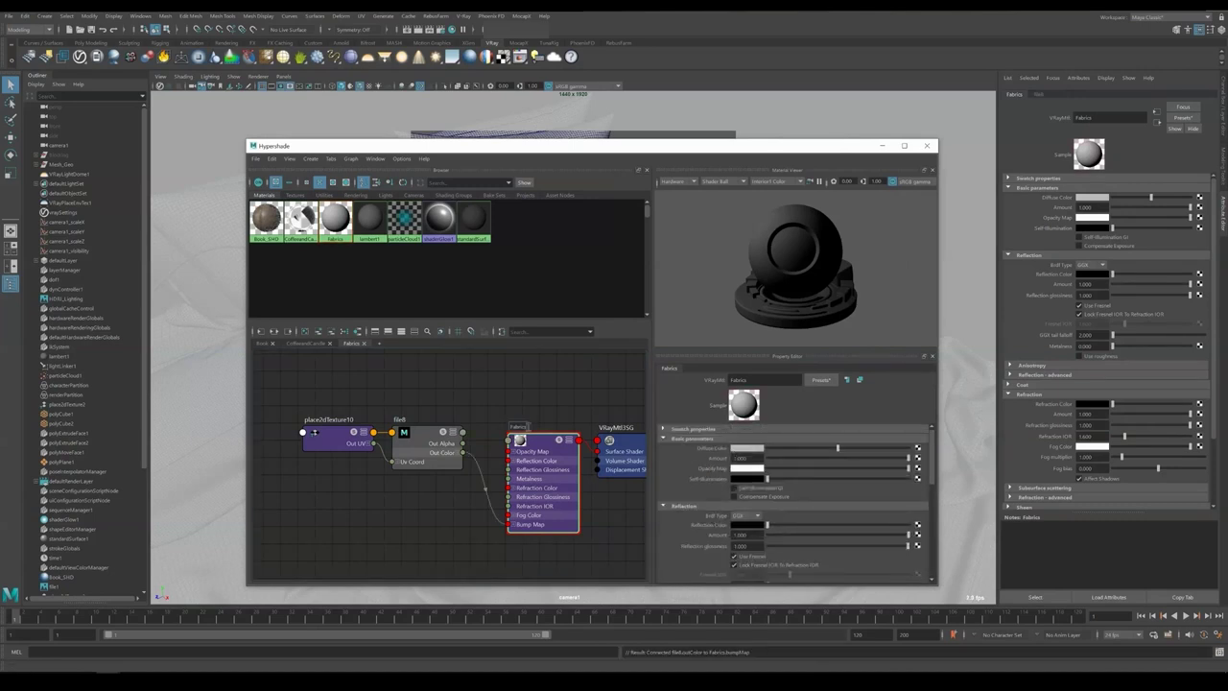
Rename the Fabrics material to Fabrics_SHD and add a new graph tab named Plants and Waterpot
{"action": "type", "text": "SHD"}
{"action": "key", "text": "Return"}
{"action": "left_click", "coordinate": [379, 343]}
{"action": "double_click", "coordinate": [393, 343]}
{"action": "type", "text": "Plants and Waterpot"}
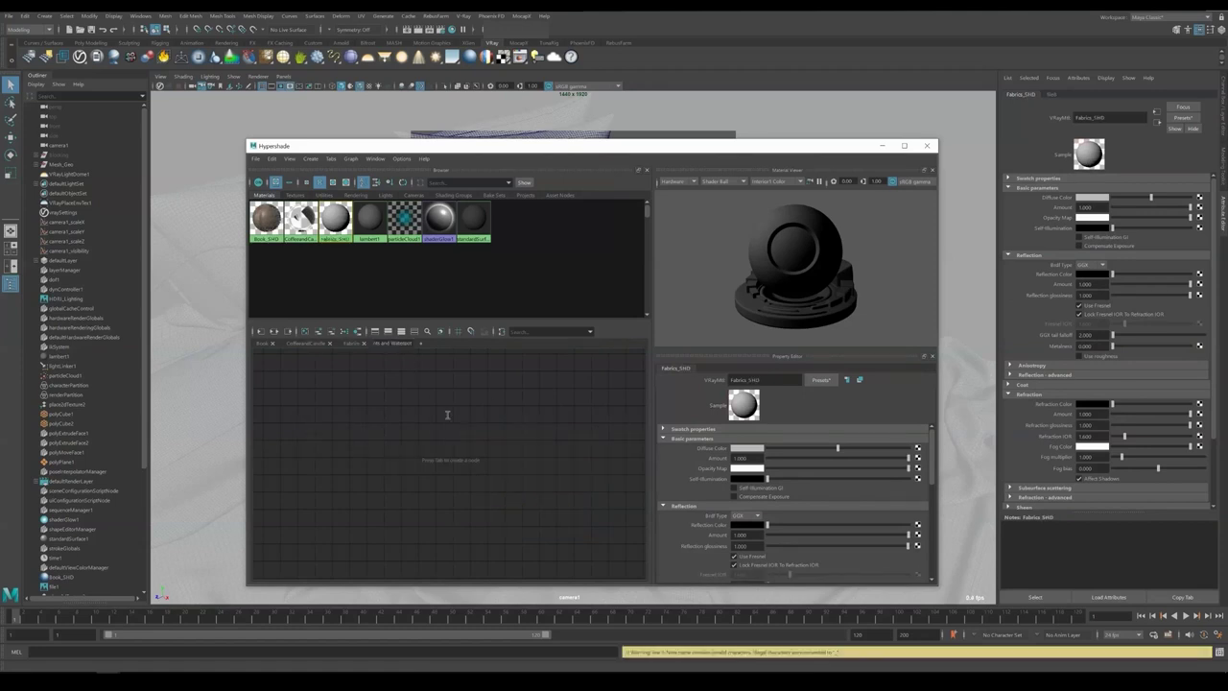
Create a VRayMtl material in the Plants and Waterpot graph and name it Plants_and_Waterpot_SHD
{"action": "left_click", "coordinate": [447, 415]}
{"action": "key", "text": "Tab"}
{"action": "type", "text": "vraymtl"}
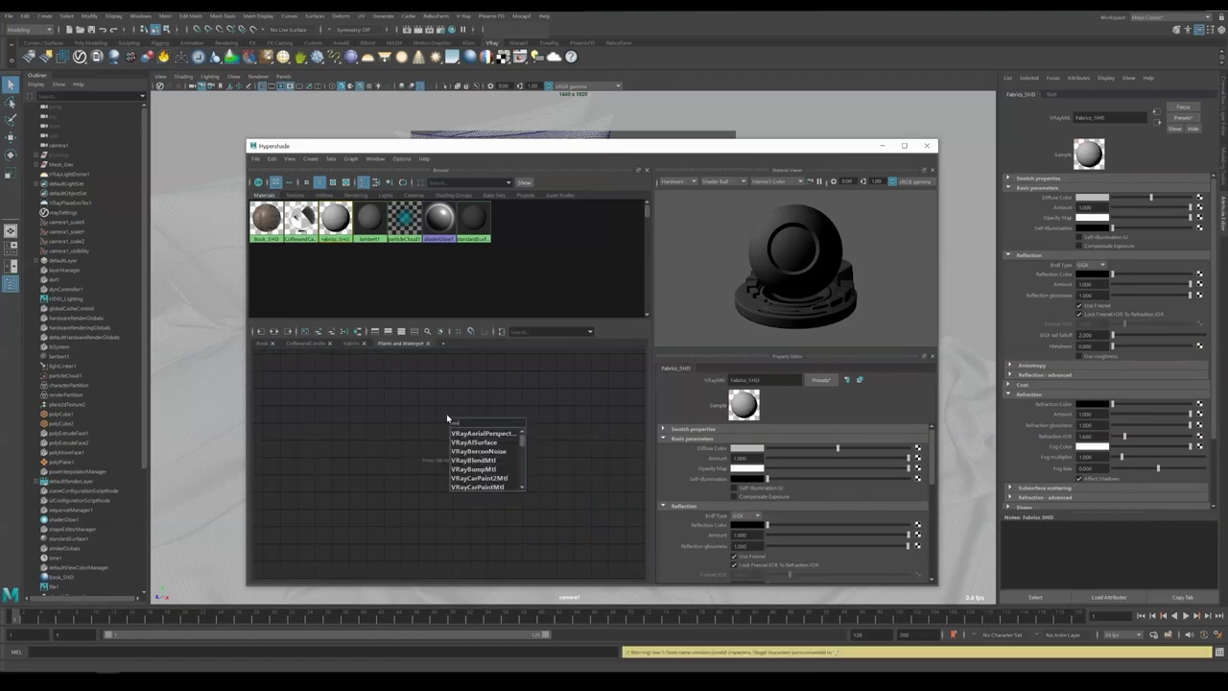
{"action": "key", "text": "Return"}
{"action": "double_click", "coordinate": [460, 414]}
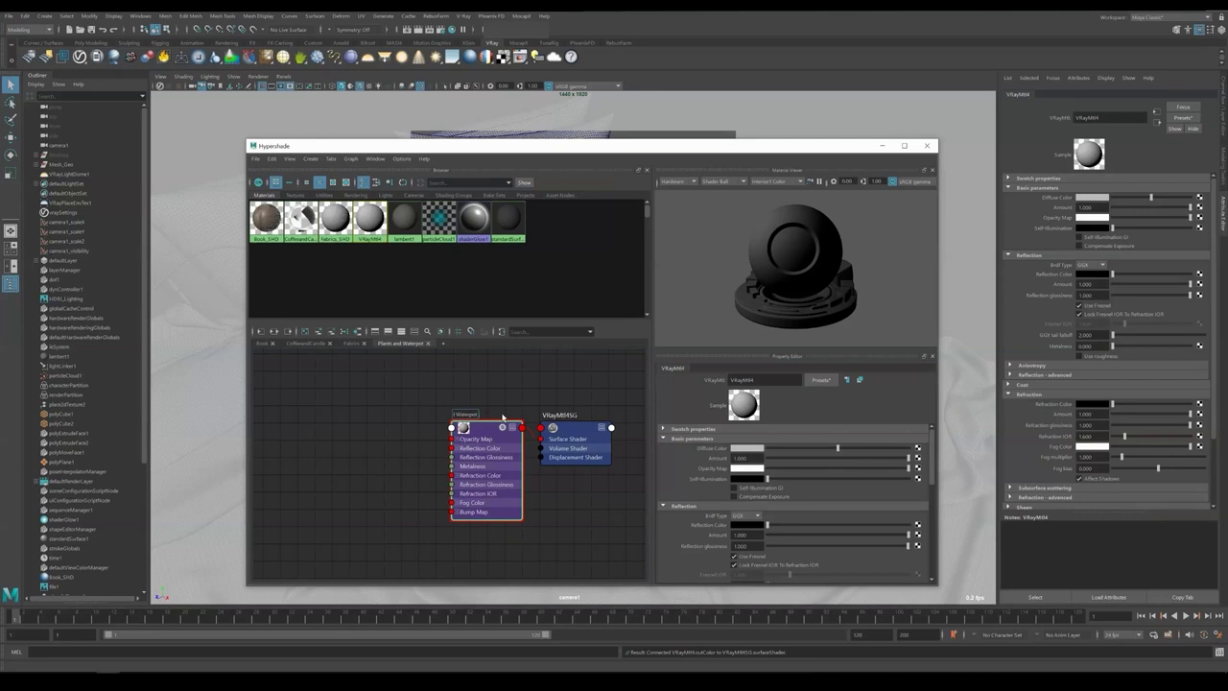
{"action": "type", "text": "SHD"}
{"action": "key", "text": "Return"}
Add two file texture nodes beside the Plants_and_Waterpot_SHD material, stacked one above the other
{"action": "left_click", "coordinate": [342, 405]}
{"action": "middle_click_drag", "start_coordinate": [269, 403], "coordinate": [361, 414], "text": "alt"}
{"action": "key", "text": "Tab"}
{"action": "type", "text": "file"}
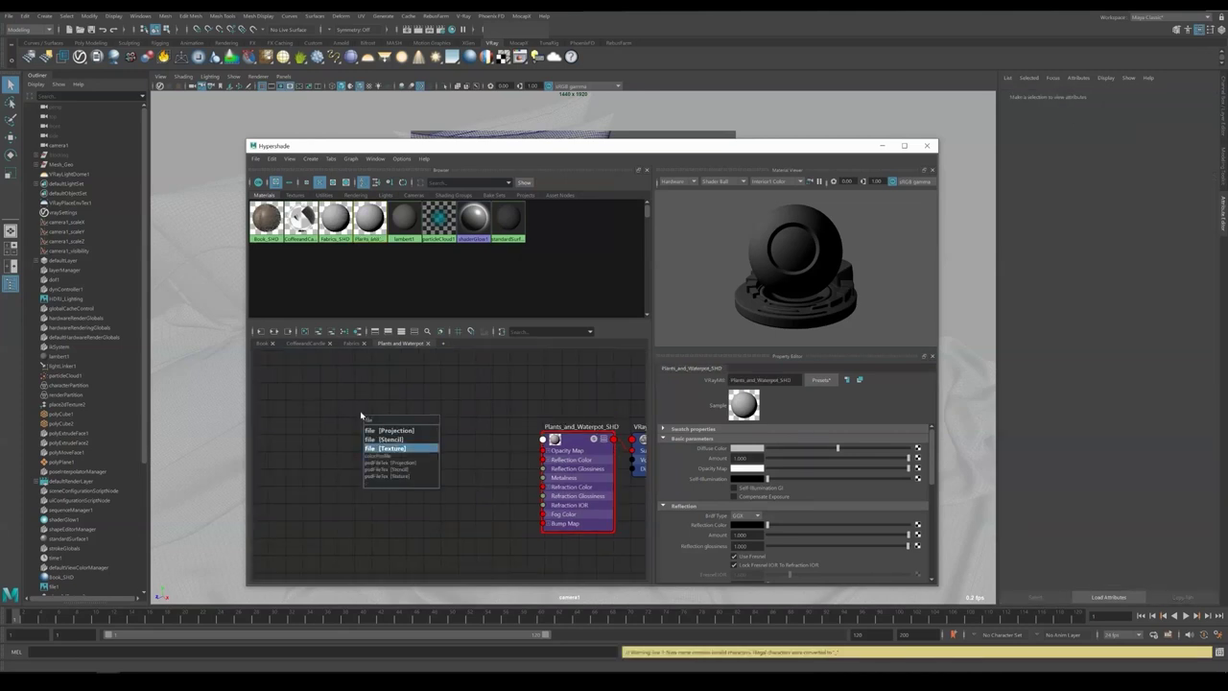
{"action": "key", "text": "Return"}
{"action": "left_click_drag", "start_coordinate": [488, 433], "coordinate": [445, 383]}
{"action": "left_click", "coordinate": [375, 463]}
{"action": "key", "text": "Tab"}
{"action": "type", "text": "file"}
{"action": "key", "text": "Return"}
{"action": "left_click_drag", "start_coordinate": [493, 481], "coordinate": [435, 437]}
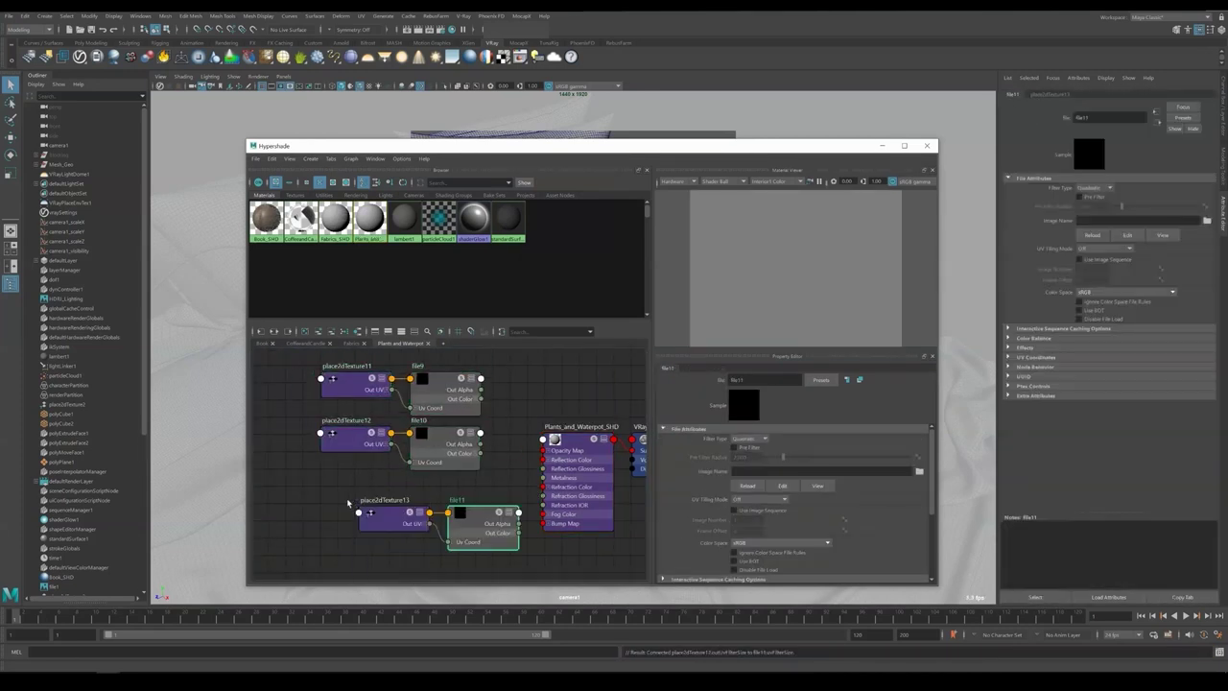
Line up the third file texture node below the first two and add a fourth beneath it
{"action": "left_click_drag", "start_coordinate": [348, 503], "coordinate": [470, 537]}
{"action": "left_click_drag", "start_coordinate": [481, 514], "coordinate": [444, 487]}
{"action": "key", "text": "Tab"}
{"action": "type", "text": "file"}
{"action": "key", "text": "Return"}
{"action": "left_click_drag", "start_coordinate": [472, 553], "coordinate": [445, 540]}
Enlarge the Hypershade window and add a fifth file texture node at the end of the stack
{"action": "left_click_drag", "start_coordinate": [938, 140], "coordinate": [1075, 40]}
{"action": "middle_click_drag", "start_coordinate": [507, 398], "coordinate": [540, 461], "text": "alt"}
{"action": "key", "text": "Tab"}
{"action": "type", "text": "file"}
{"action": "key", "text": "Return"}
{"action": "left_click_drag", "start_coordinate": [518, 533], "coordinate": [470, 512]}
{"action": "middle_click_drag", "start_coordinate": [548, 483], "coordinate": [533, 501], "text": "alt"}
Set the UV Tiling Mode of all five Plants and Waterpot file nodes to UDIM (Mari)
{"action": "left_click", "coordinate": [466, 325]}
{"action": "left_click", "coordinate": [890, 445]}
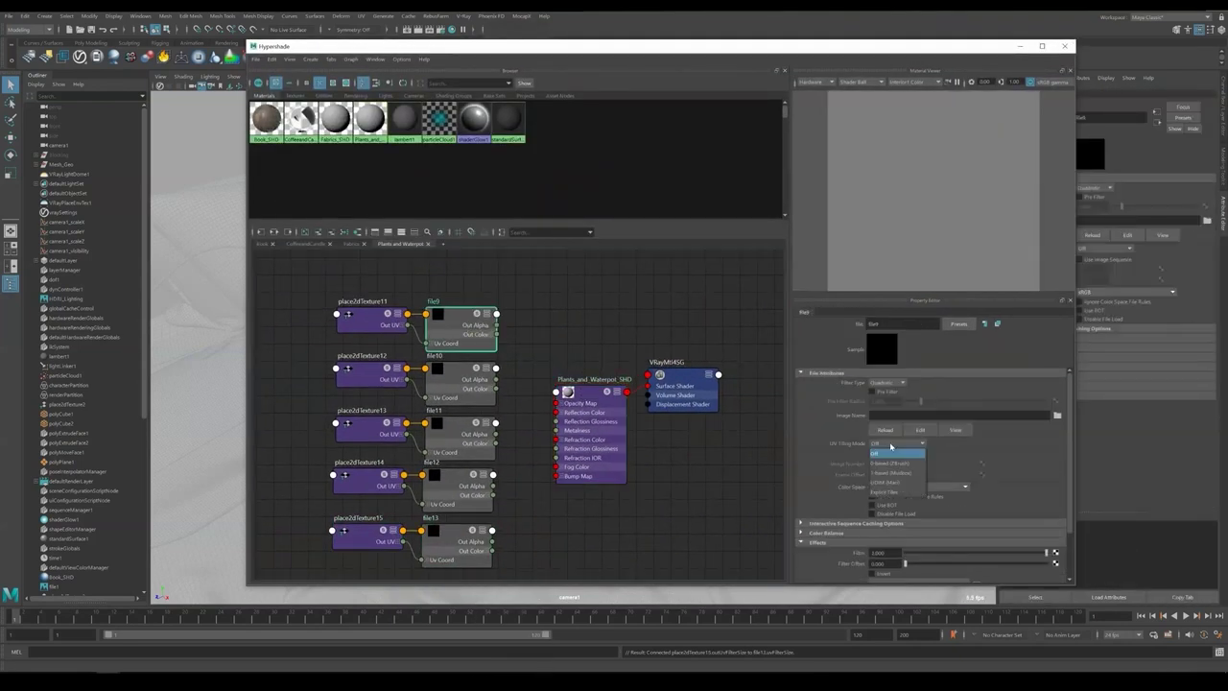
{"action": "left_click", "coordinate": [890, 481]}
{"action": "left_click", "coordinate": [460, 440]}
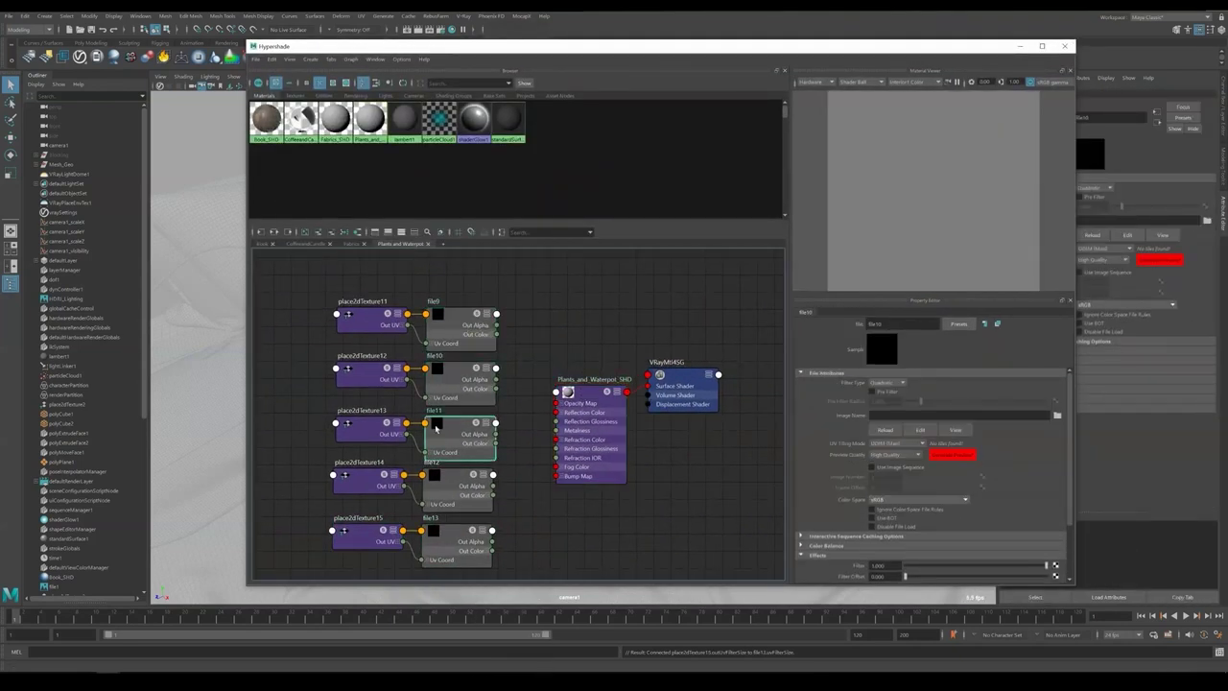
{"action": "left_click", "coordinate": [480, 531]}
{"action": "left_click", "coordinate": [897, 443]}
{"action": "left_click", "coordinate": [898, 473]}
Load the Plants and Waterpot BaseColor map into the first file node
{"action": "left_click", "coordinate": [461, 342]}
{"action": "left_click", "coordinate": [1057, 415]}
{"action": "double_click", "coordinate": [383, 247]}
{"action": "double_click", "coordinate": [376, 207]}
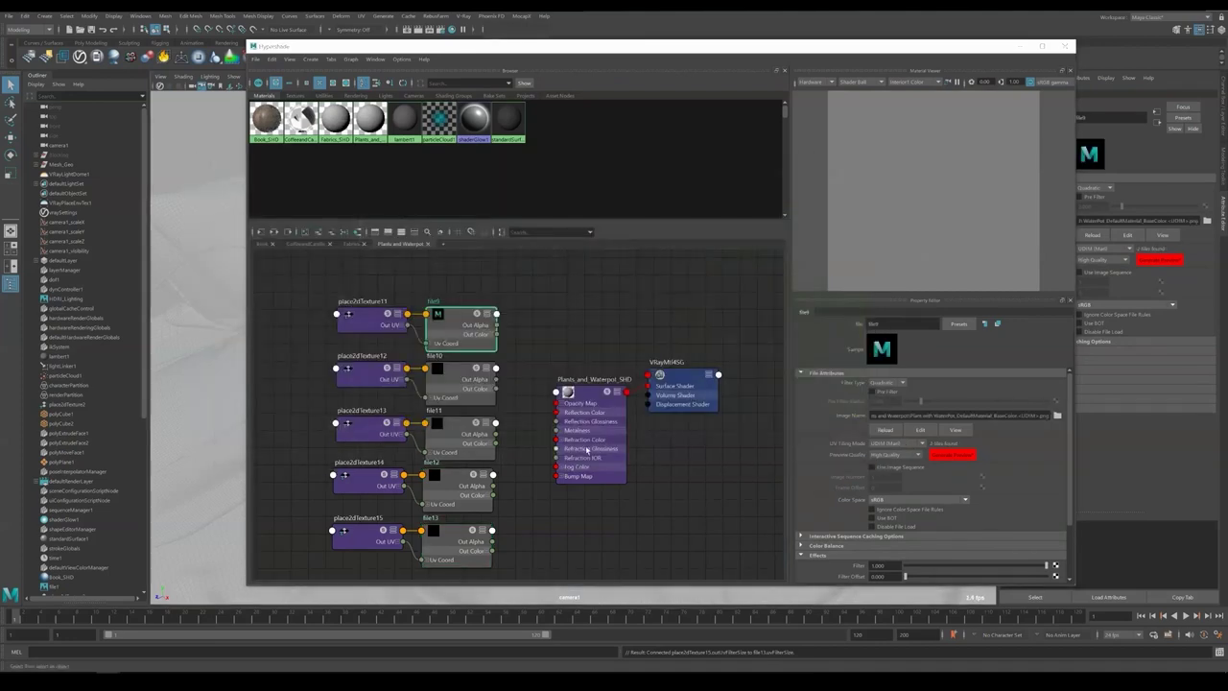
Load the Plants and Waterpot Roughness map into the second file node and set its color space to Raw
{"action": "left_click", "coordinate": [461, 376]}
{"action": "left_click", "coordinate": [1057, 414]}
{"action": "double_click", "coordinate": [384, 246]}
{"action": "left_click", "coordinate": [920, 500]}
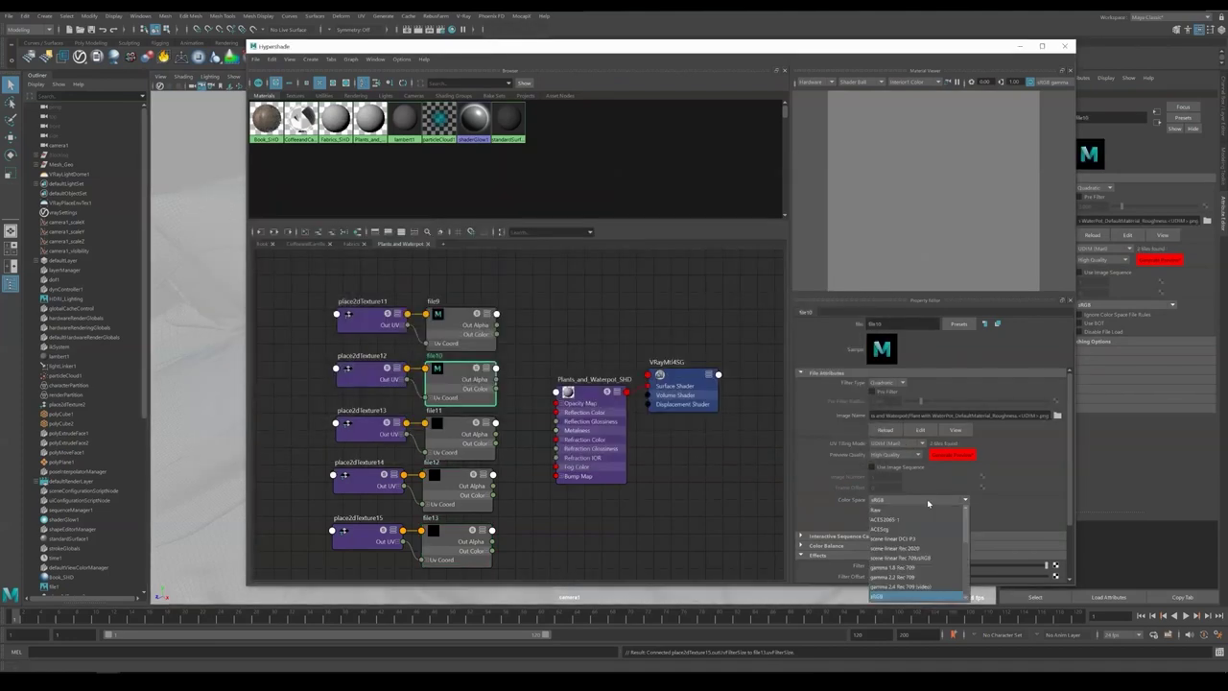
{"action": "left_click", "coordinate": [902, 510]}
Load the Plants and Waterpot Metallic map into the third file node
{"action": "left_click", "coordinate": [461, 432]}
{"action": "left_click", "coordinate": [1057, 416]}
{"action": "double_click", "coordinate": [378, 246]}
{"action": "double_click", "coordinate": [389, 251]}
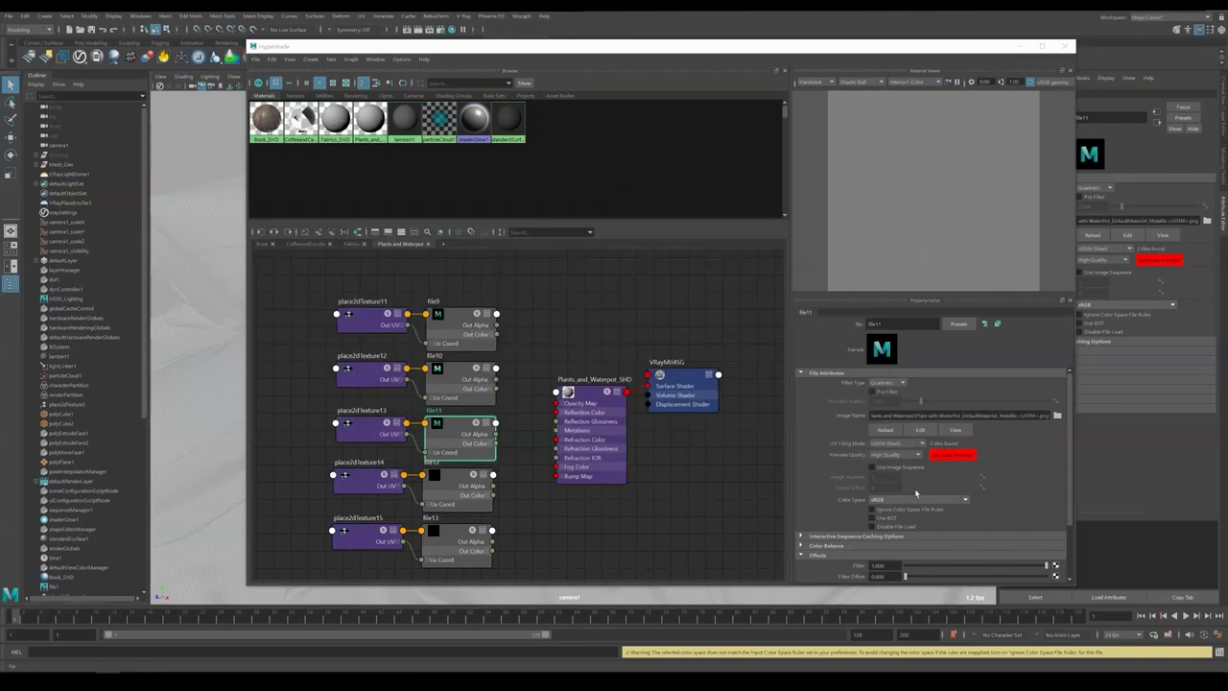
Load the Plants and Waterpot Opacity map into the fourth file node
{"action": "left_click", "coordinate": [460, 483]}
{"action": "left_click", "coordinate": [1057, 414]}
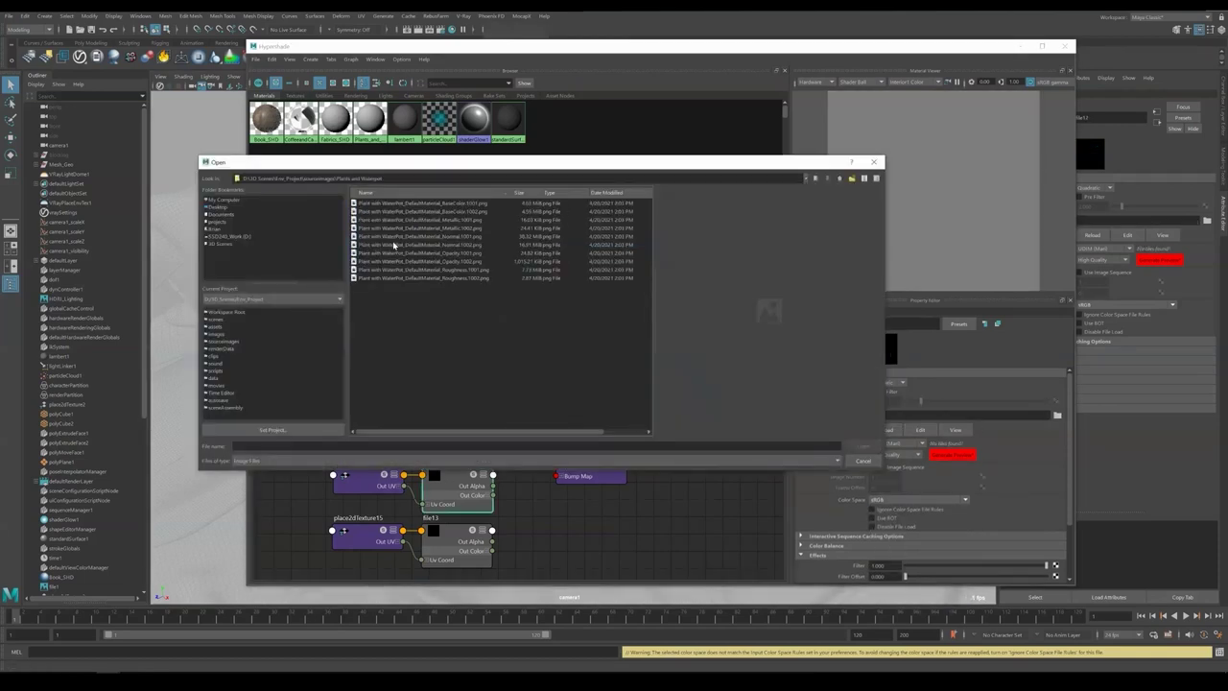
{"action": "double_click", "coordinate": [394, 245]}
Load the Plants and Waterpot Normal map into the fifth file node and set its color space to Raw
{"action": "left_click", "coordinate": [461, 537]}
{"action": "left_click", "coordinate": [1056, 414]}
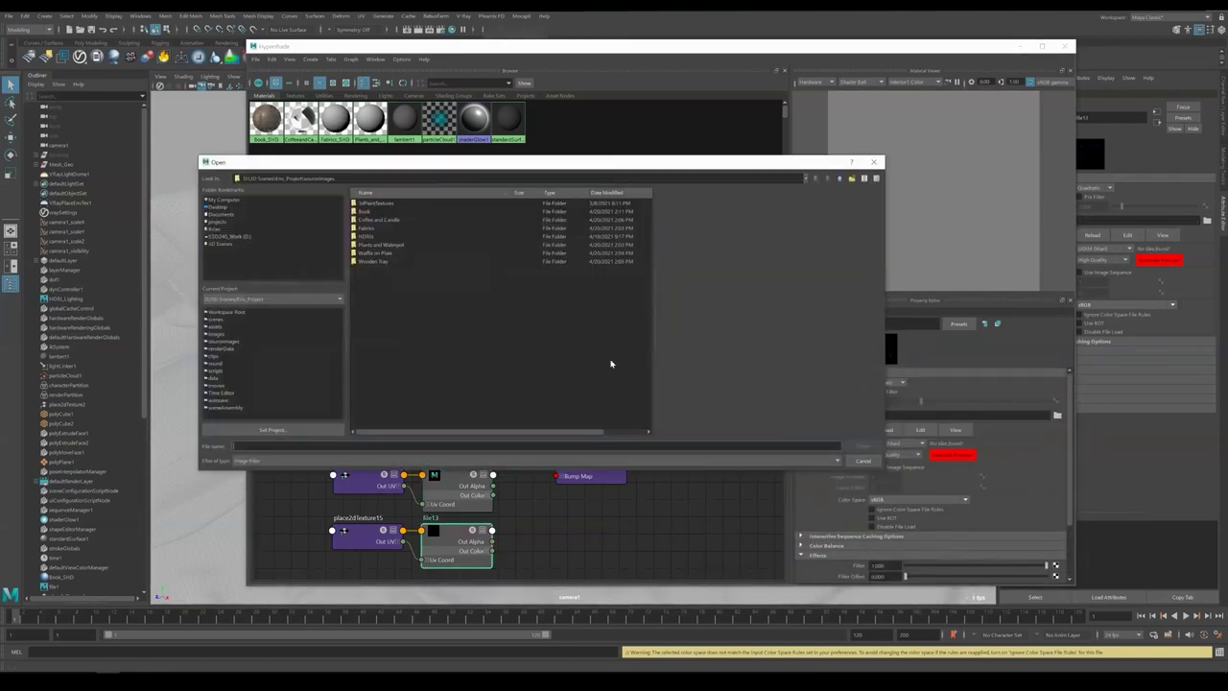
{"action": "double_click", "coordinate": [379, 246]}
{"action": "double_click", "coordinate": [407, 249]}
{"action": "left_click", "coordinate": [930, 499]}
{"action": "left_click", "coordinate": [910, 511]}
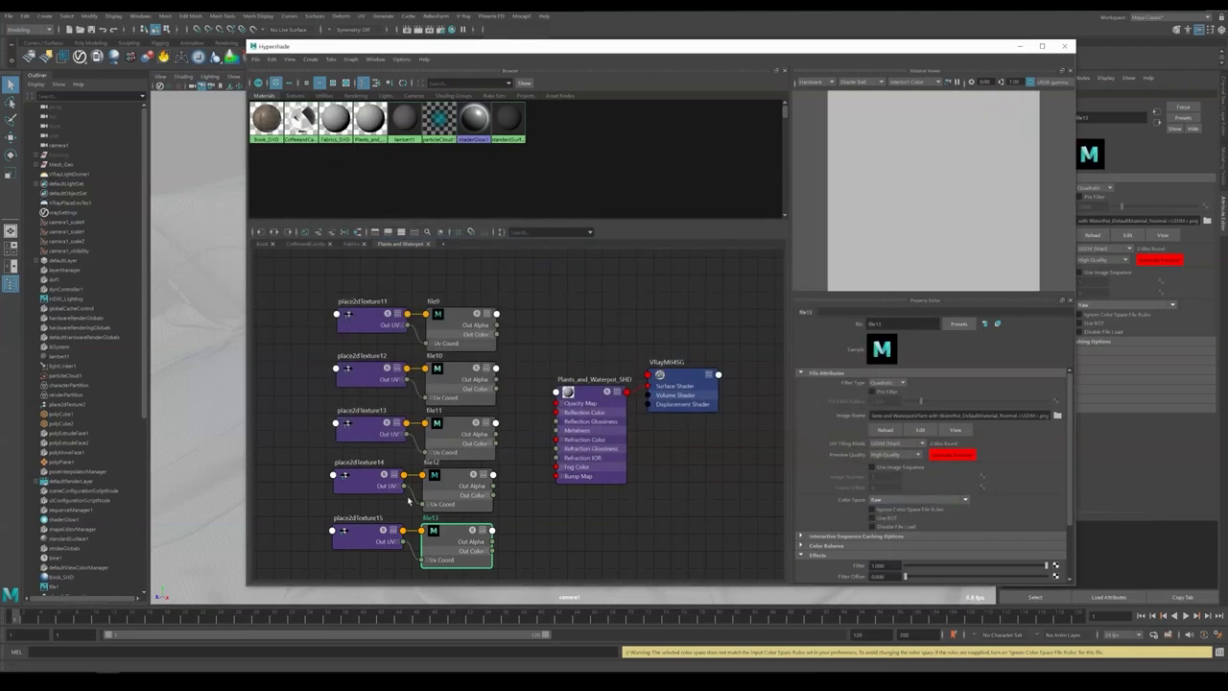
Connect the Base Color and Roughness maps to Plants_and_Waterpot_SHD's diffuse color and reflection glossiness, with a white reflection color and Use roughness enabled
{"action": "left_click", "coordinate": [589, 431]}
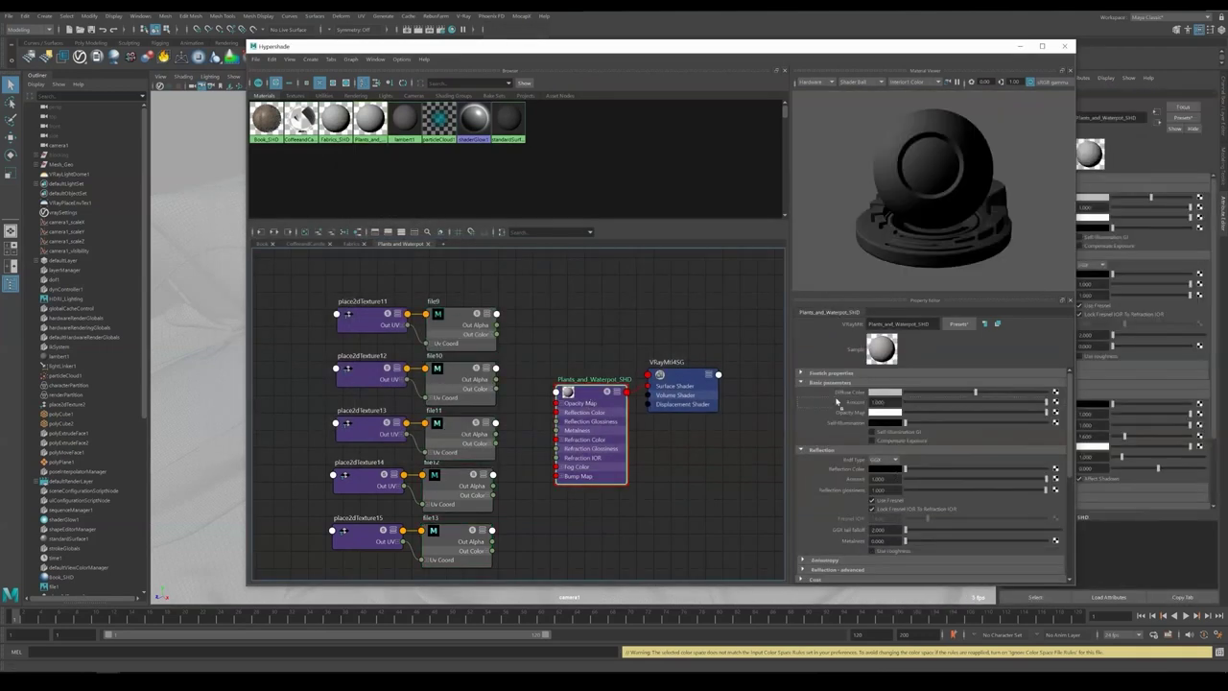
{"action": "middle_click_drag", "start_coordinate": [836, 403], "coordinate": [848, 393]}
{"action": "left_click", "coordinate": [490, 389]}
{"action": "left_click_drag", "start_coordinate": [556, 422], "coordinate": [556, 423]}
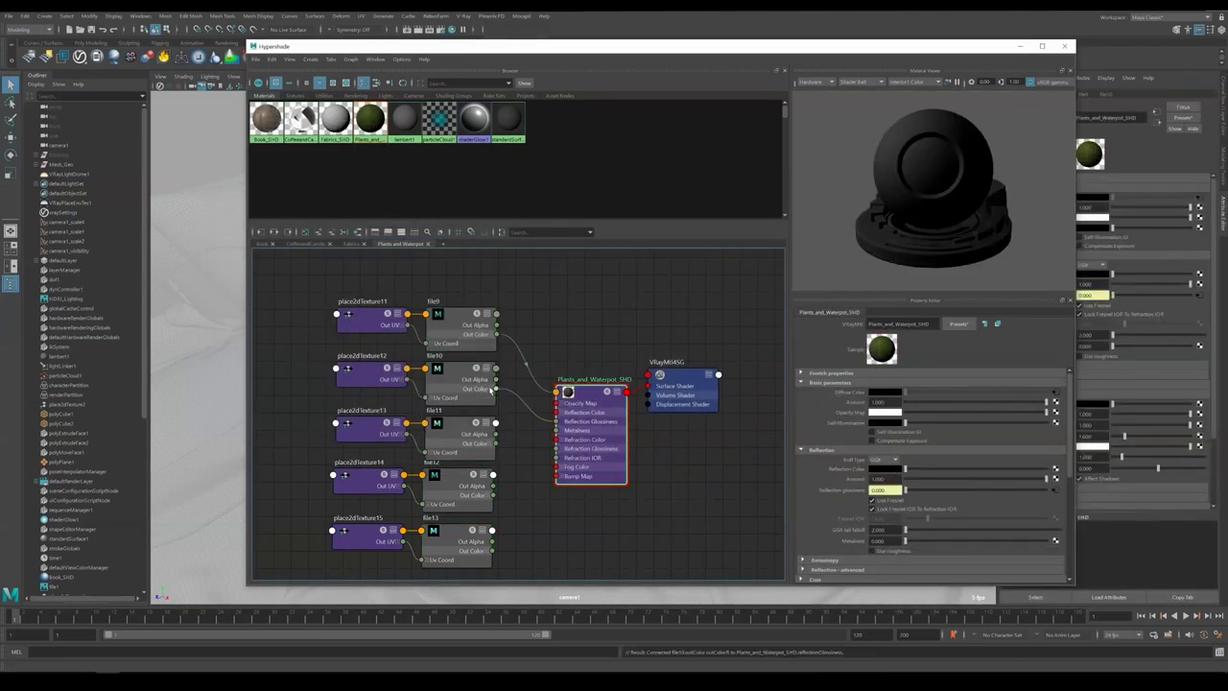
{"action": "left_click", "coordinate": [890, 469]}
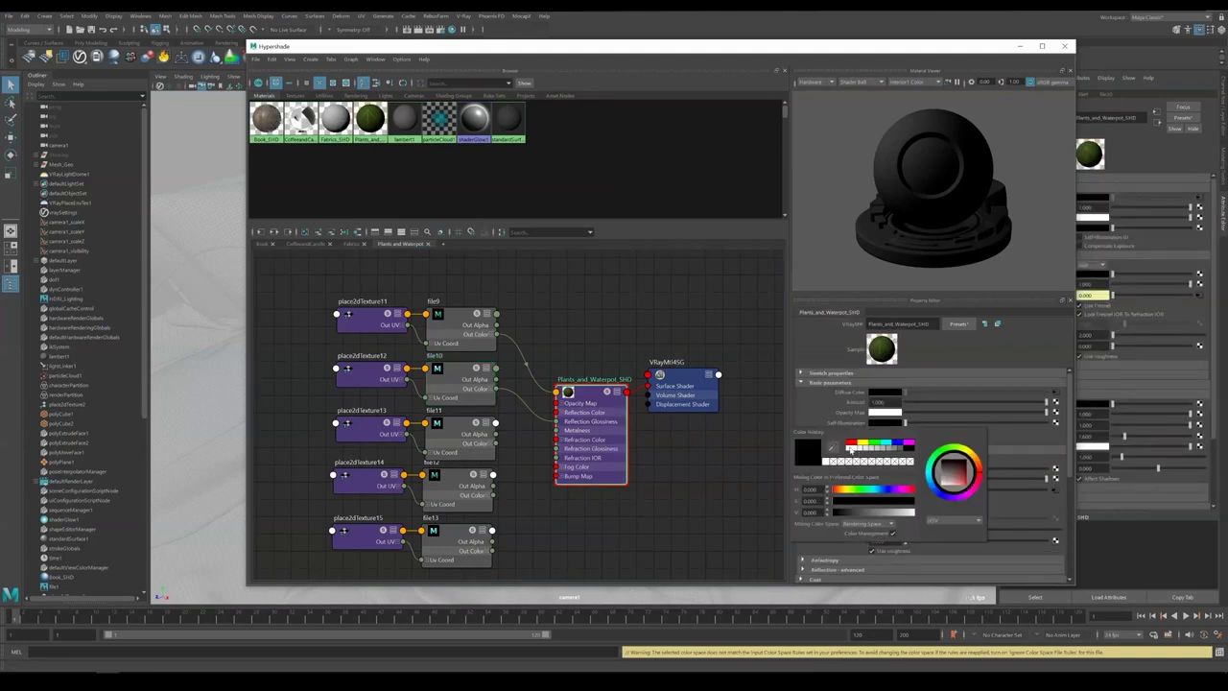
{"action": "left_click", "coordinate": [852, 448]}
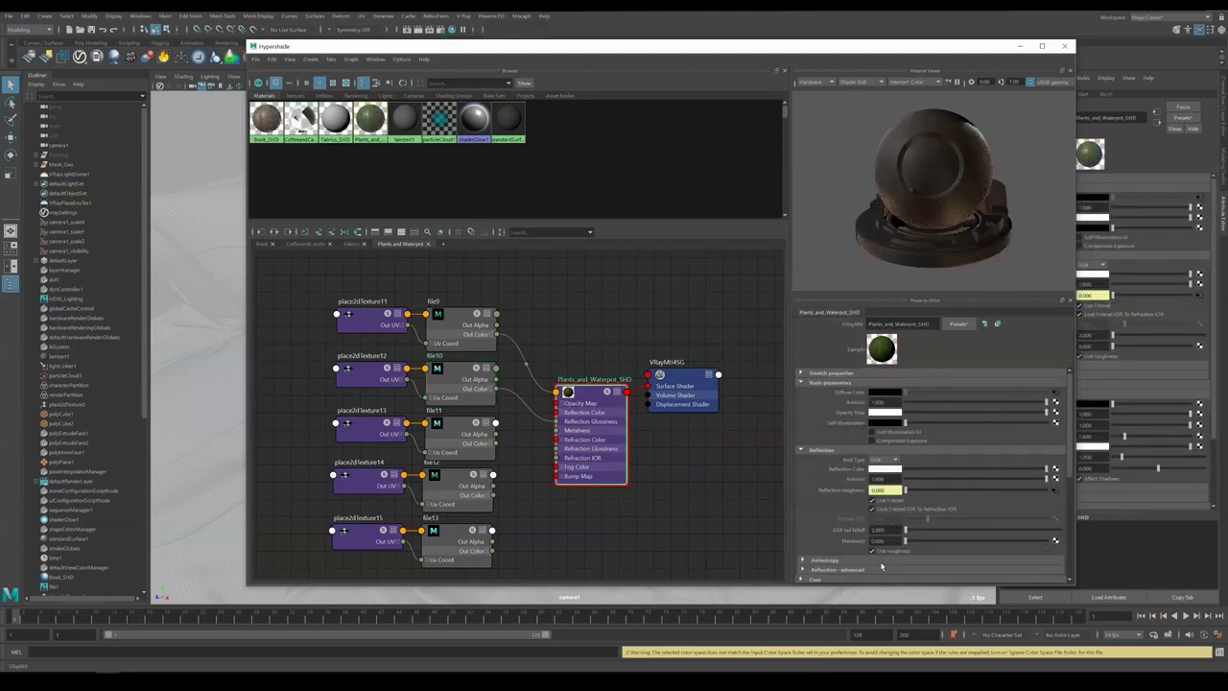
Connect the Metallic file node's color output to the Metalness input of Plants_and_Waterpot_SHD
{"action": "left_click", "coordinate": [451, 431]}
{"action": "left_click", "coordinate": [489, 443]}
{"action": "left_click_drag", "start_coordinate": [555, 436], "coordinate": [557, 431]}
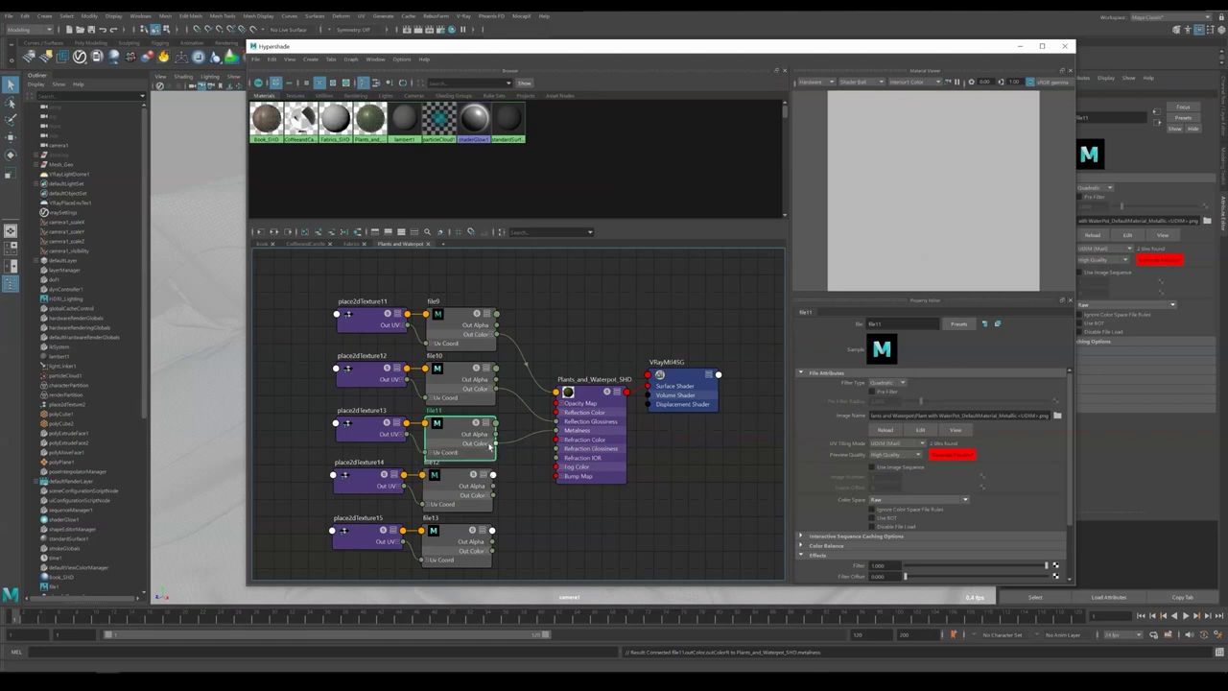
Connect the Opacity map to the Refraction Color of Plants_and_Waterpot_SHD and set its refraction IOR to 1.517
{"action": "left_click", "coordinate": [589, 468]}
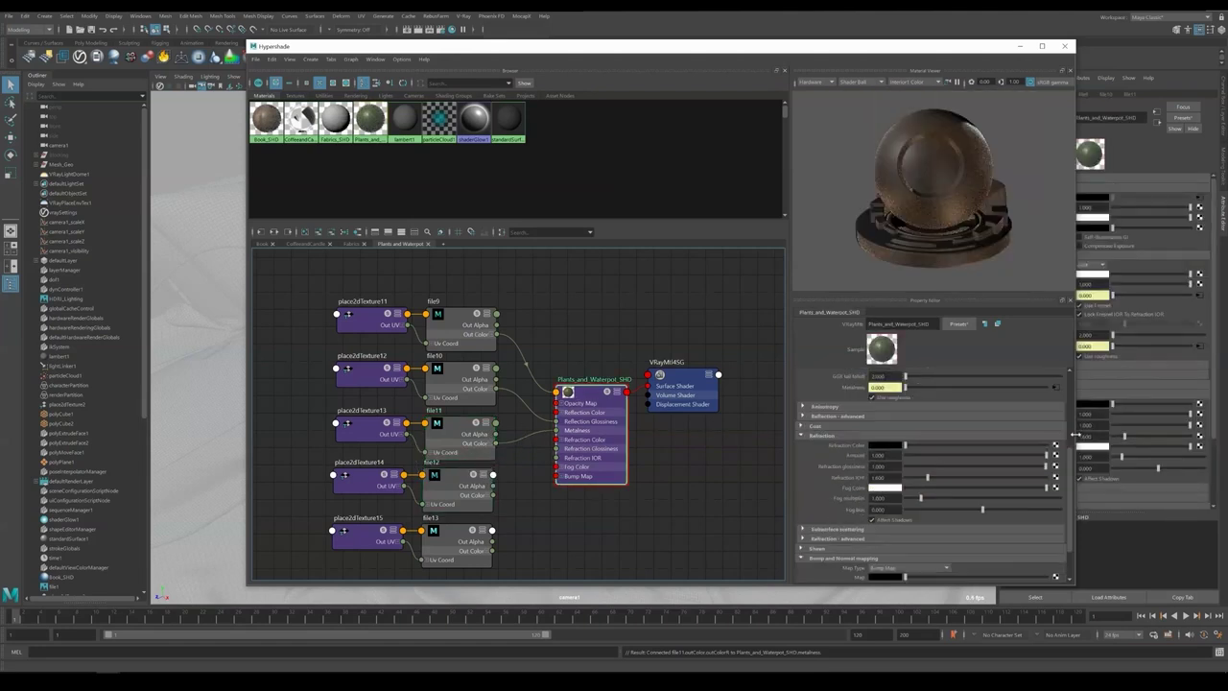
{"action": "left_click", "coordinate": [885, 478]}
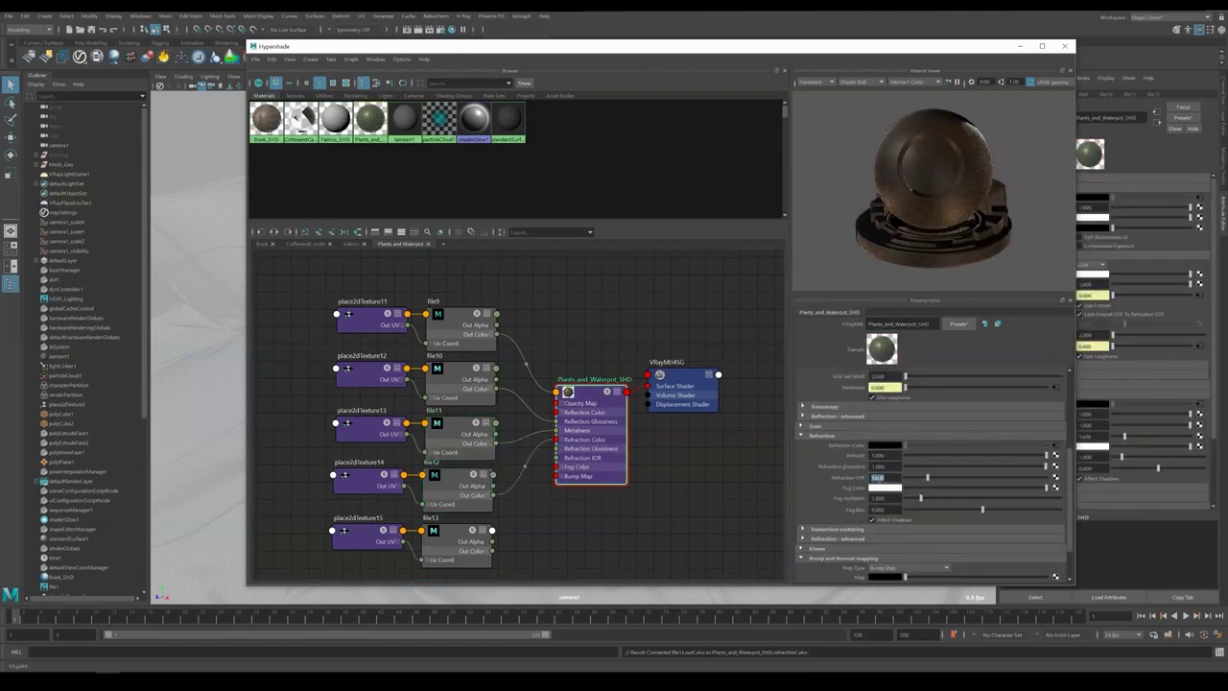
Set the Plants_and_Waterpot_SHD bump type to Normal map in tangent space and connect the Normal file node as its map
{"action": "left_click", "coordinate": [448, 529]}
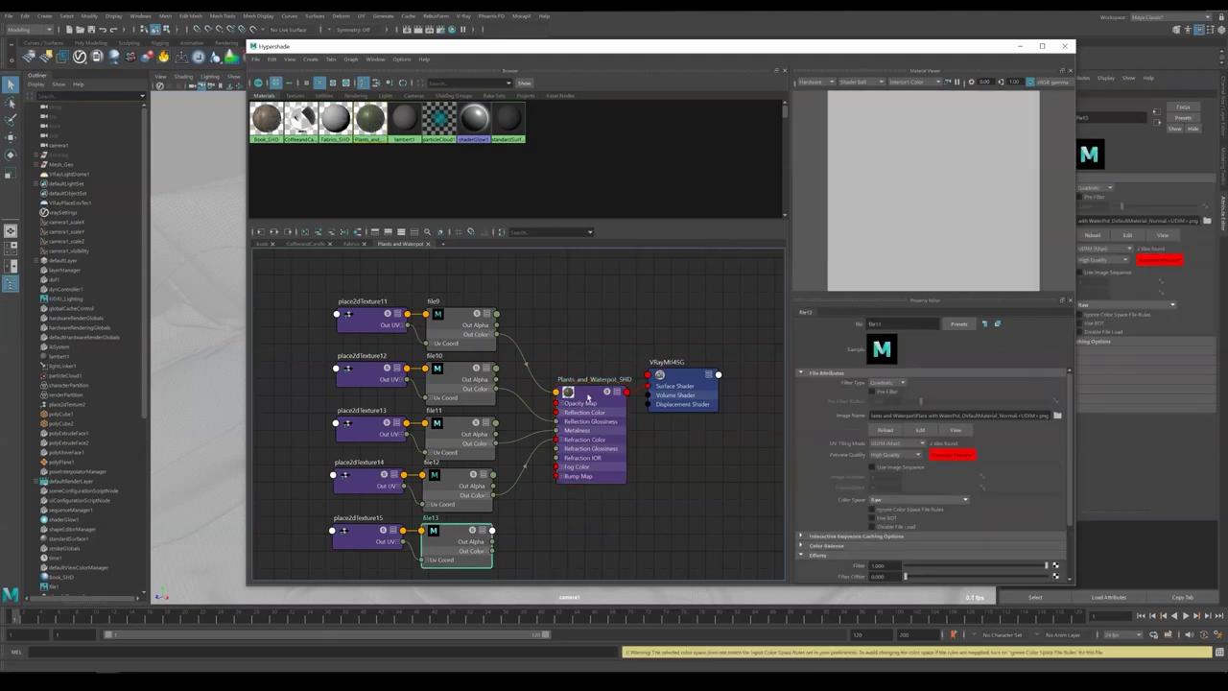
{"action": "left_click", "coordinate": [589, 397]}
{"action": "scroll", "coordinate": [912, 518], "scroll_direction": "down", "scroll_amount": 2}
{"action": "left_click", "coordinate": [921, 518]}
{"action": "left_click", "coordinate": [913, 534]}
{"action": "middle_click_drag", "start_coordinate": [449, 530], "coordinate": [880, 527]}
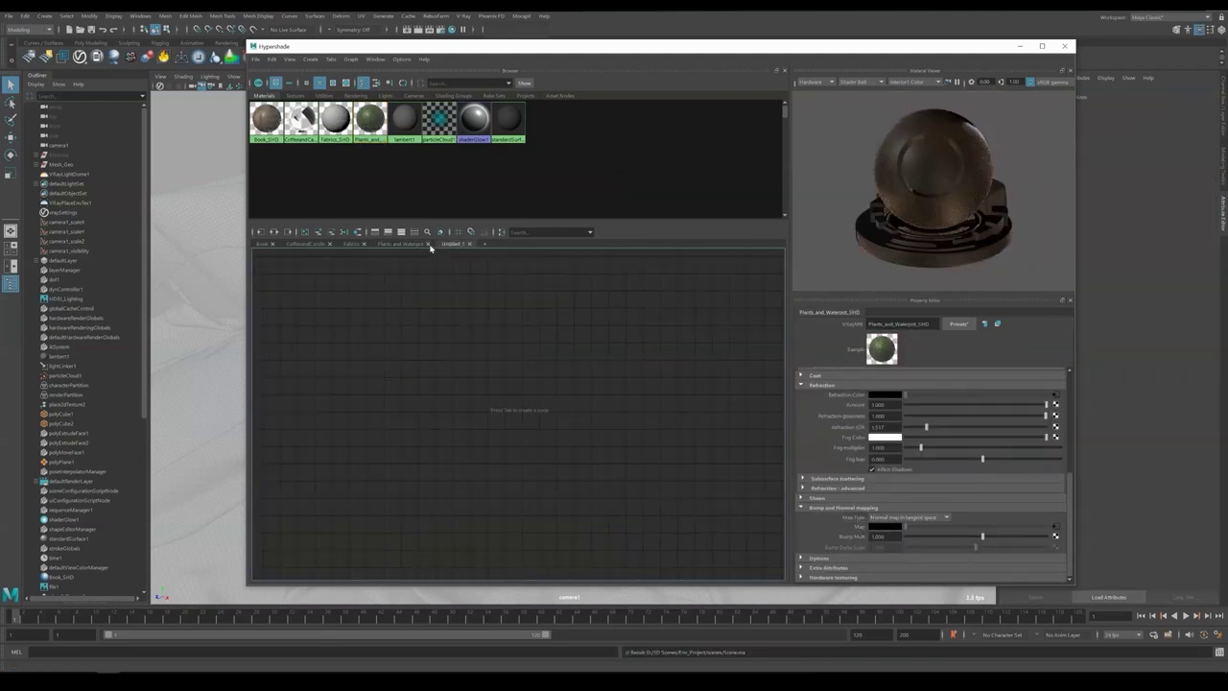
Create a VRayMtl in the Waffle on Plate graph and name it Waffle on Plate_SHD
{"action": "key", "text": "Tab"}
{"action": "type", "text": "vraym"}
{"action": "left_click", "coordinate": [569, 403]}
{"action": "double_click", "coordinate": [568, 376]}
{"action": "type", "text": "Waffle on Plate_SHD"}
{"action": "key", "text": "Return"}
Add two file texture nodes and stack them beside the Waffle on Plate material
{"action": "key", "text": "Tab"}
{"action": "type", "text": "file"}
{"action": "key", "text": "Return"}
{"action": "left_click_drag", "start_coordinate": [541, 388], "coordinate": [460, 305]}
{"action": "key", "text": "Tab"}
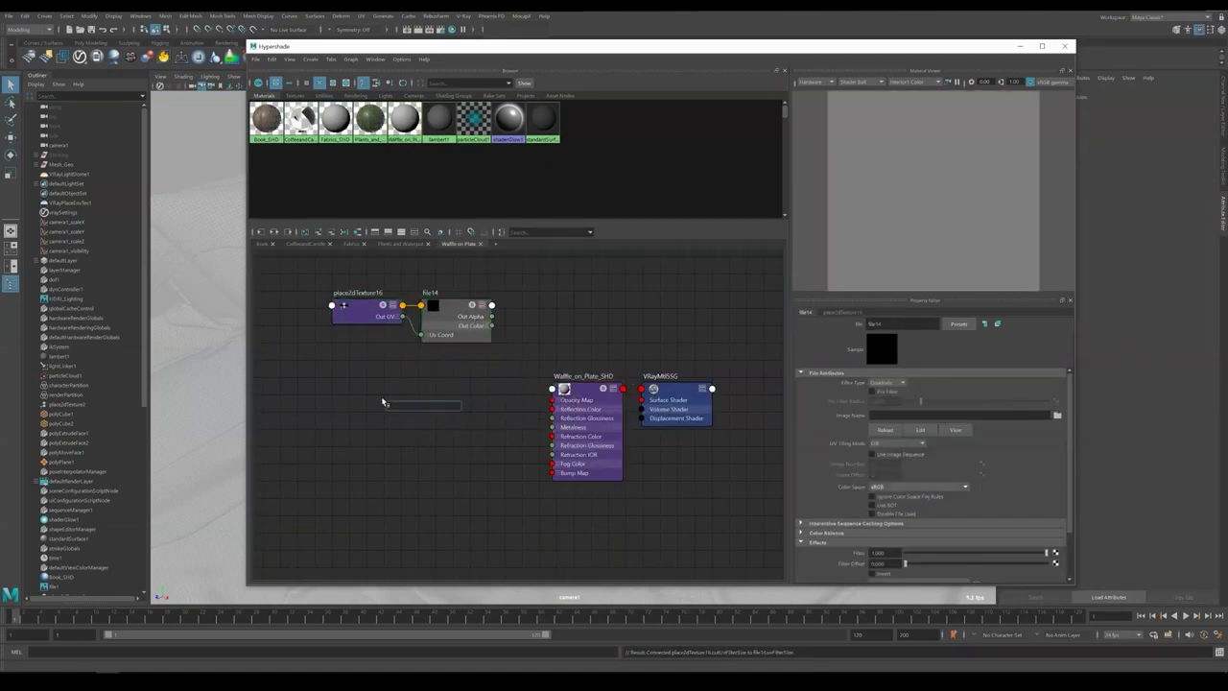
{"action": "type", "text": "file"}
{"action": "key", "text": "Return"}
{"action": "left_click_drag", "start_coordinate": [516, 412], "coordinate": [461, 357]}
Add two more file texture nodes and align them below the first pair
{"action": "key", "text": "Tab"}
{"action": "type", "text": "file"}
{"action": "key", "text": "Return"}
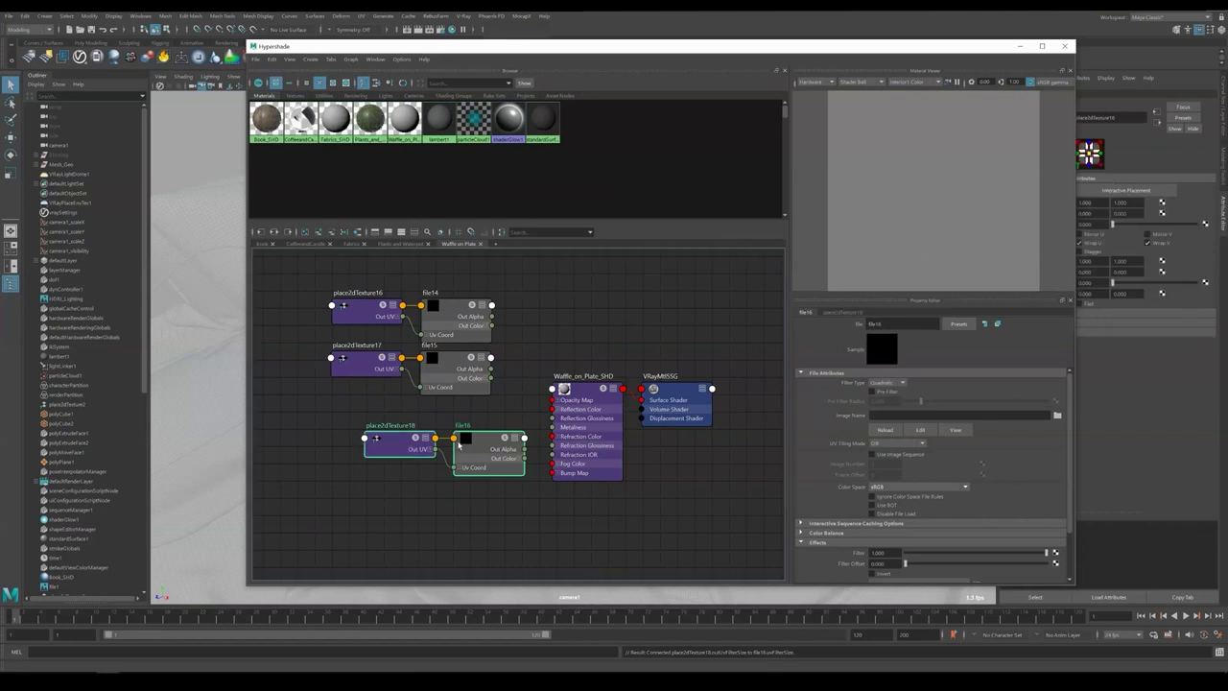
{"action": "left_click_drag", "start_coordinate": [462, 443], "coordinate": [430, 414]}
{"action": "key", "text": "Tab"}
{"action": "type", "text": "file"}
{"action": "key", "text": "Return"}
{"action": "left_click_drag", "start_coordinate": [422, 506], "coordinate": [351, 468]}
Set the UV tiling mode of the four Waffle on Plate file nodes to UDIM (Mari)
{"action": "left_click", "coordinate": [456, 369]}
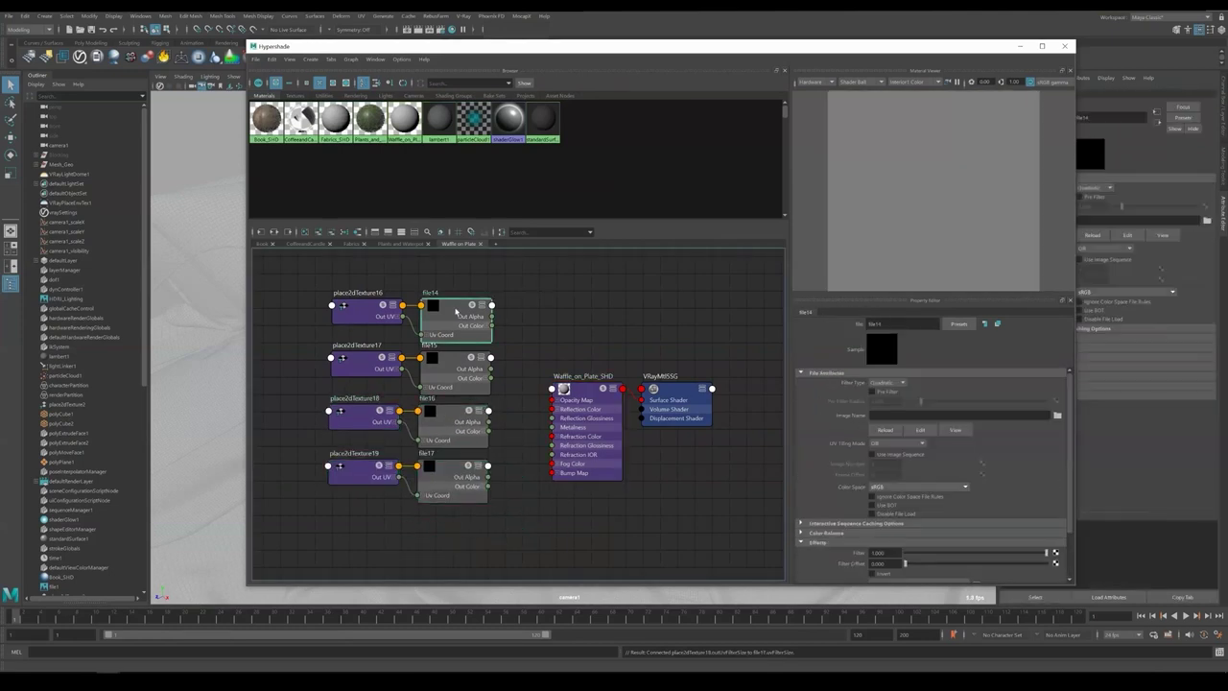
{"action": "left_click", "coordinate": [902, 444]}
{"action": "left_click", "coordinate": [899, 480]}
{"action": "left_click", "coordinate": [454, 425]}
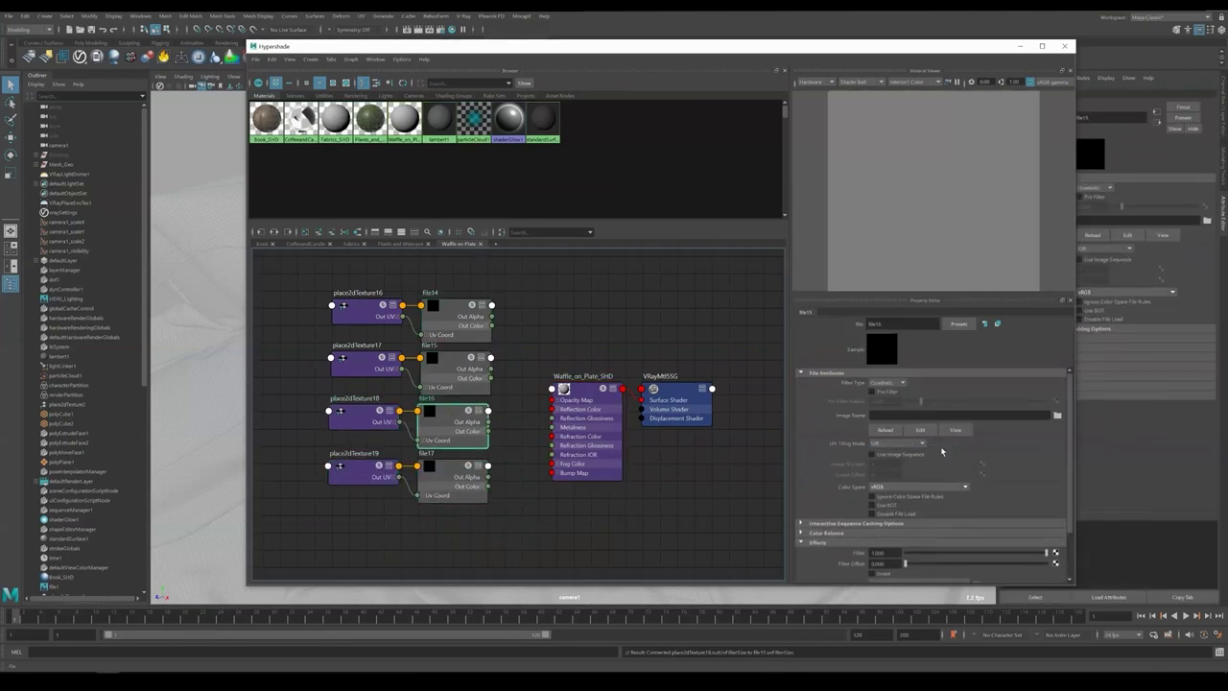
{"action": "left_click", "coordinate": [898, 444]}
{"action": "left_click", "coordinate": [898, 481]}
{"action": "left_click", "coordinate": [453, 478]}
{"action": "left_click", "coordinate": [896, 444]}
{"action": "left_click", "coordinate": [896, 480]}
Load the Waffle on Plate BaseColor map into the first file node
{"action": "left_click", "coordinate": [455, 316]}
{"action": "left_click", "coordinate": [1057, 415]}
{"action": "double_click", "coordinate": [385, 261]}
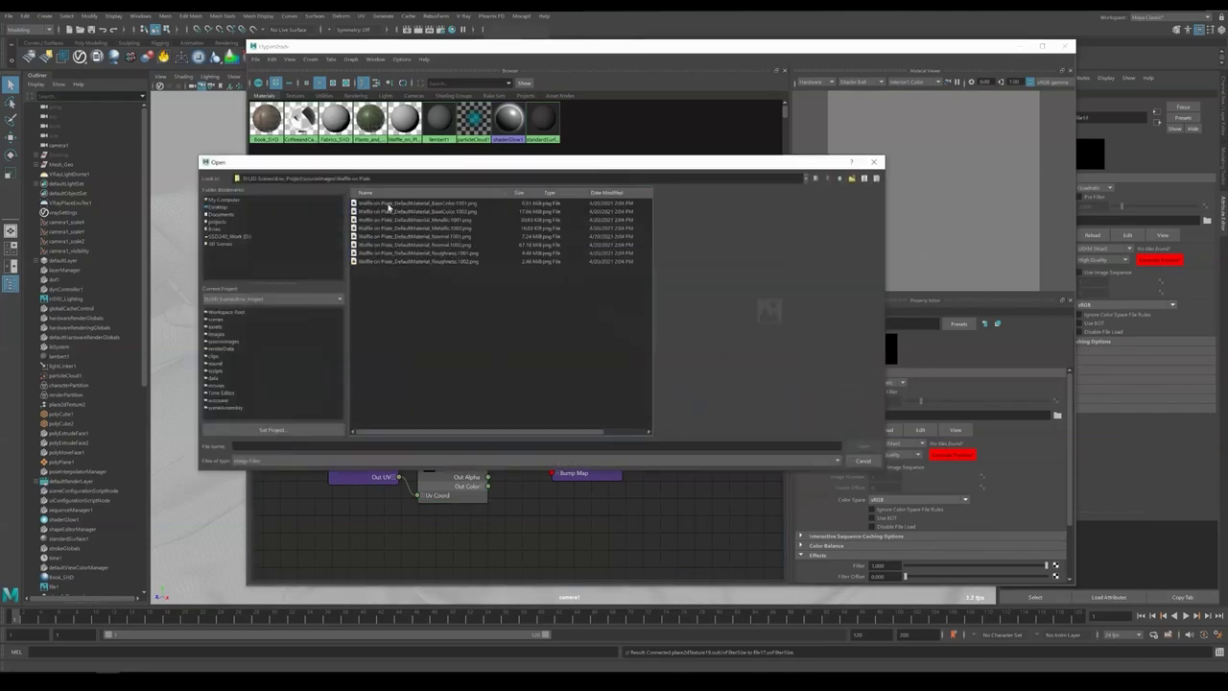
{"action": "double_click", "coordinate": [391, 205]}
Load the Waffle on Plate Roughness map into the second file node and set its color space to Raw
{"action": "left_click", "coordinate": [454, 369]}
{"action": "left_click", "coordinate": [1057, 415]}
{"action": "double_click", "coordinate": [385, 260]}
{"action": "double_click", "coordinate": [416, 221]}
{"action": "left_click", "coordinate": [902, 500]}
{"action": "left_click", "coordinate": [903, 511]}
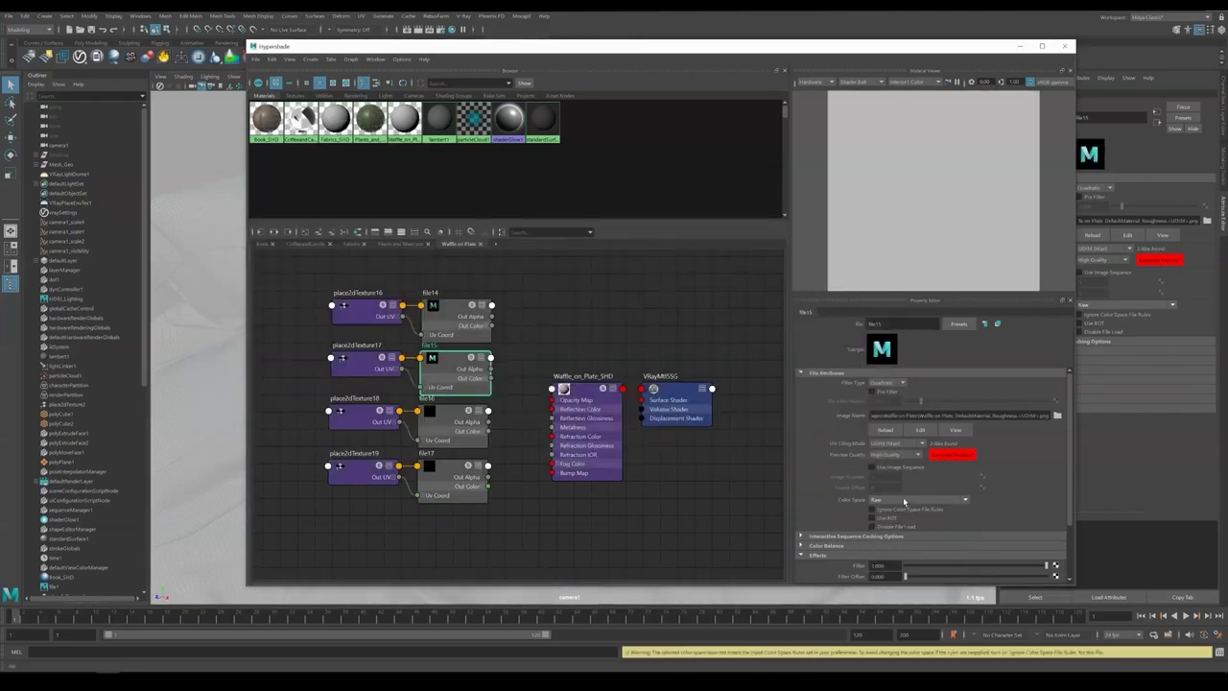
Load the Waffle on Plate Metallic map into the third file node and set its color space to Raw
{"action": "left_click", "coordinate": [455, 425]}
{"action": "left_click", "coordinate": [1057, 416]}
{"action": "left_click", "coordinate": [377, 255]}
{"action": "double_click", "coordinate": [377, 257]}
{"action": "double_click", "coordinate": [419, 230]}
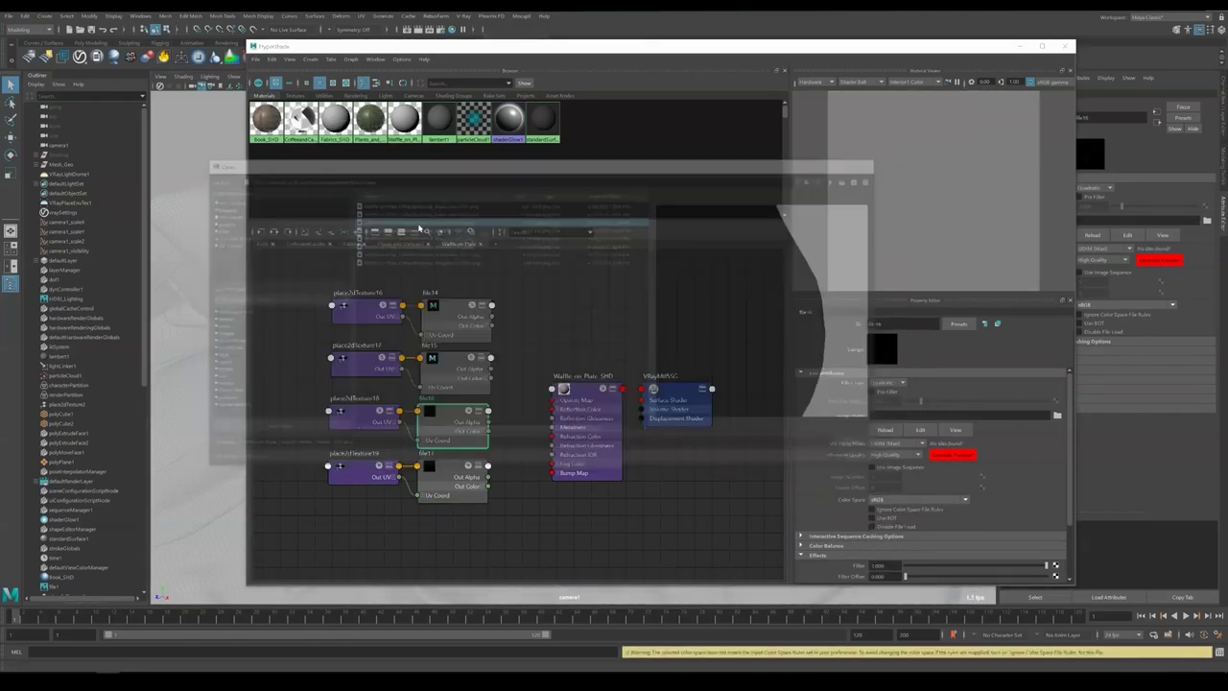
{"action": "left_click", "coordinate": [890, 500]}
{"action": "left_click", "coordinate": [890, 511]}
Load the Waffle on Plate Normal map into the fourth file node
{"action": "left_click", "coordinate": [454, 479]}
{"action": "left_click", "coordinate": [1056, 416]}
{"action": "double_click", "coordinate": [378, 259]}
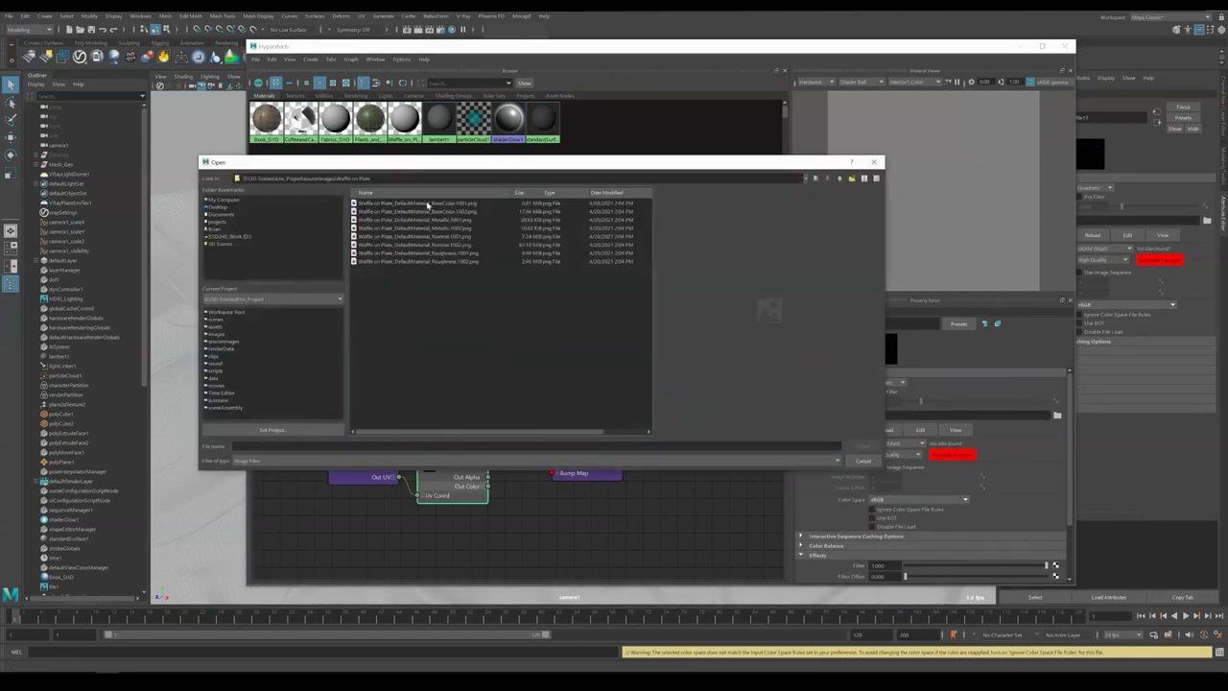
{"action": "double_click", "coordinate": [410, 255]}
Set the reflection color of the Waffle on Plate material to white
{"action": "left_click", "coordinate": [579, 399]}
{"action": "left_click", "coordinate": [882, 467]}
{"action": "left_click_drag", "start_coordinate": [822, 502], "coordinate": [905, 501]}
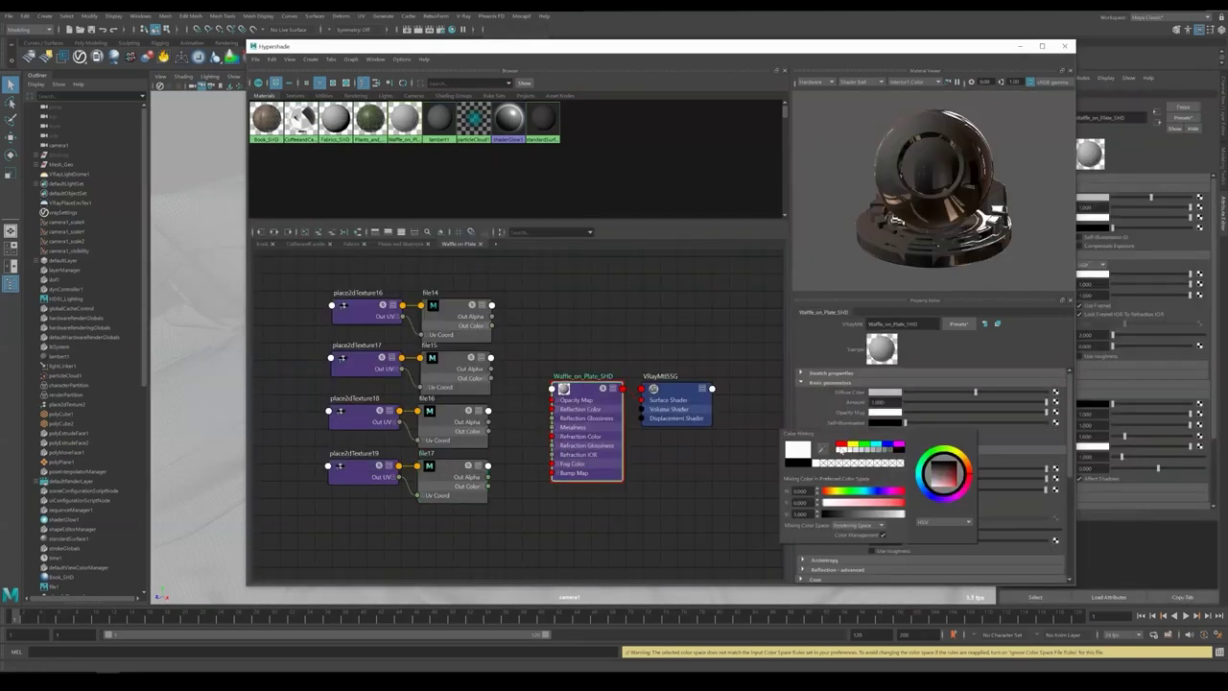
Connect the Waffle on Plate Base Color, Roughness and Metallic maps to the material's diffuse color, reflection glossiness and metalness
{"action": "middle_click_drag", "start_coordinate": [459, 312], "coordinate": [848, 394]}
{"action": "left_click", "coordinate": [486, 378]}
{"action": "left_click_drag", "start_coordinate": [491, 387], "coordinate": [551, 418]}
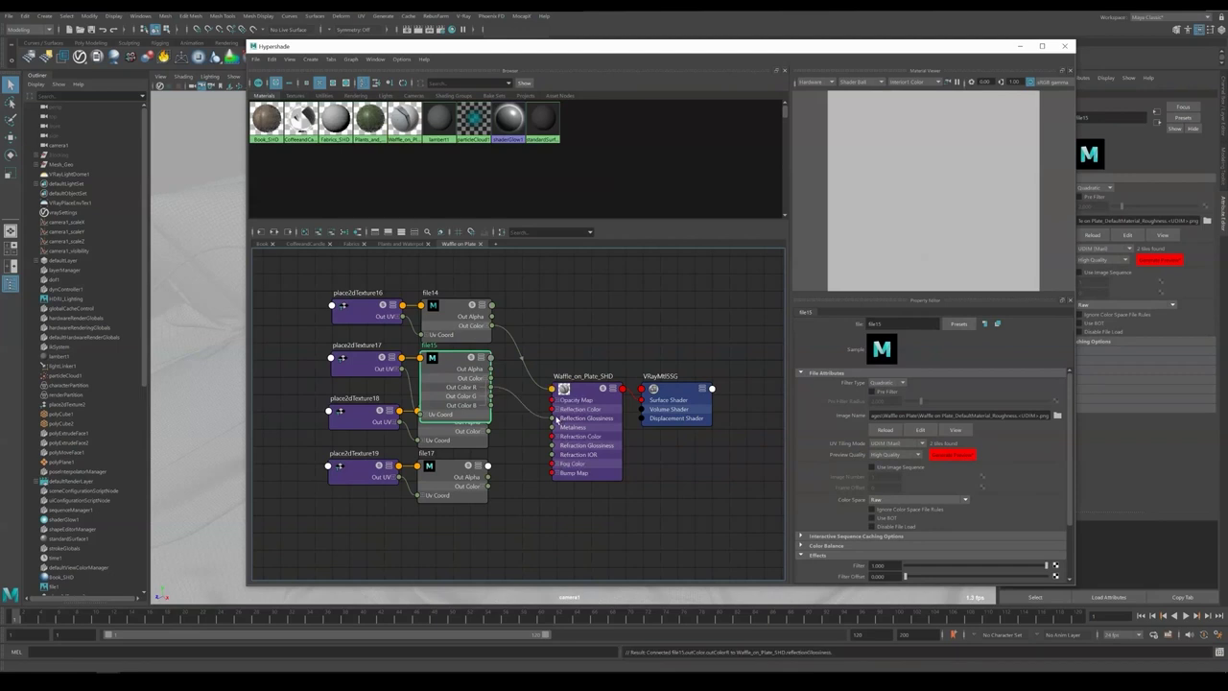
{"action": "left_click", "coordinate": [484, 431]}
Set the Waffle on Plate bump type to Normal map in tangent space, connect the Normal map to Bump Map, and tidy the nodes
{"action": "left_click", "coordinate": [581, 391]}
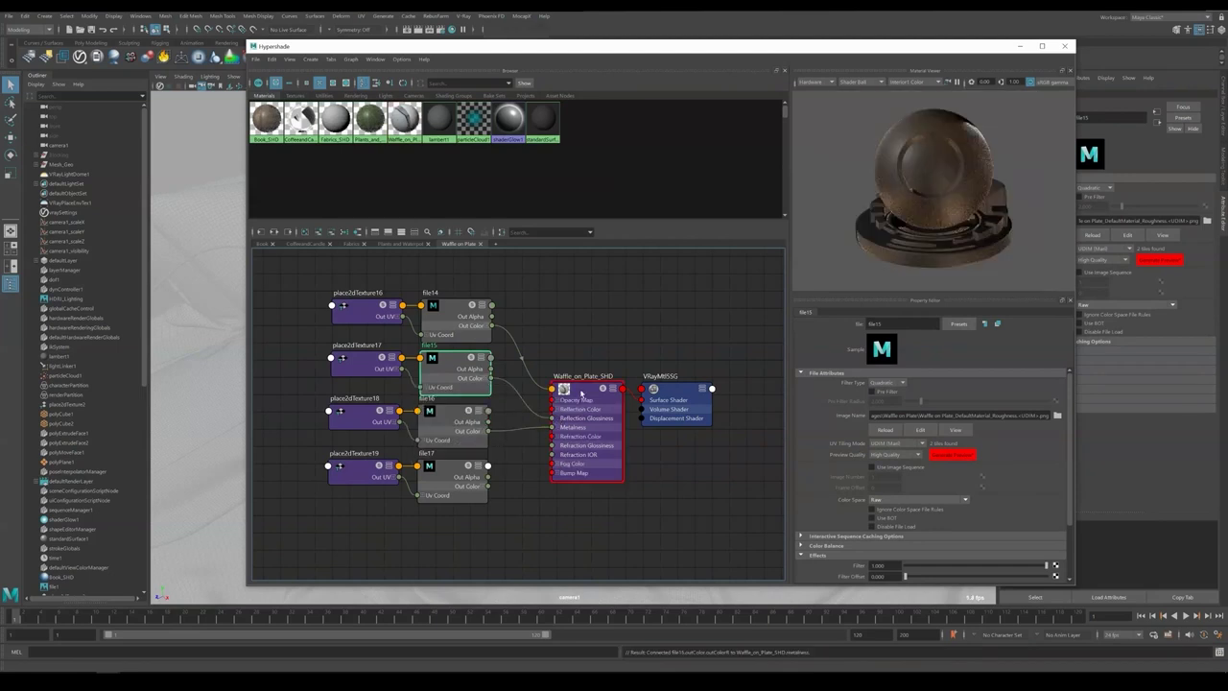
{"action": "left_click_drag", "start_coordinate": [487, 485], "coordinate": [552, 473]}
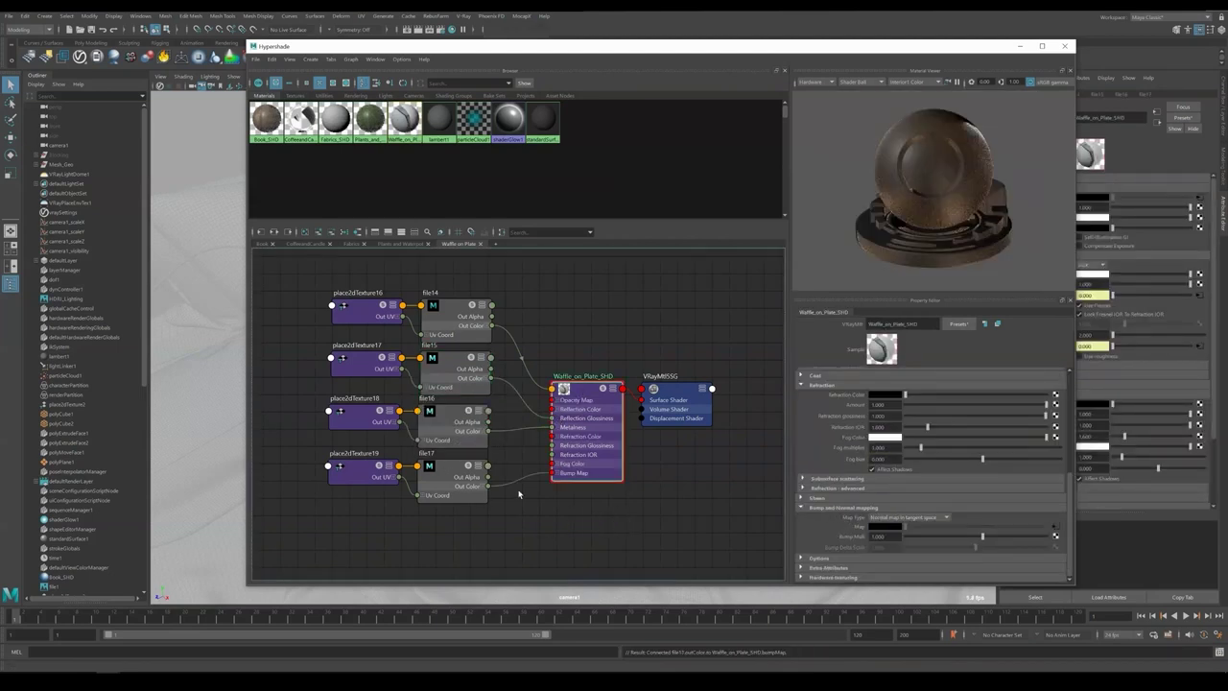
{"action": "left_click_drag", "start_coordinate": [587, 394], "coordinate": [583, 375]}
{"action": "left_click_drag", "start_coordinate": [674, 390], "coordinate": [674, 375]}
Enable Use roughness on the Waffle on Plate material and save the scene
{"action": "left_click", "coordinate": [580, 372]}
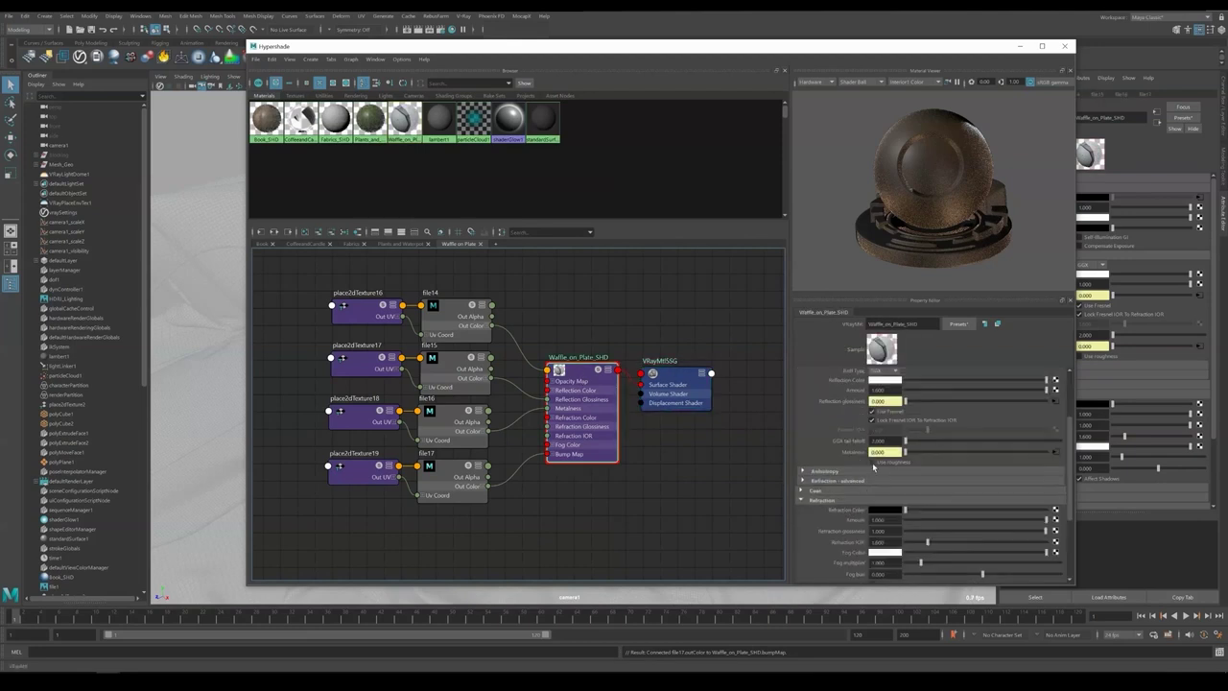
{"action": "left_click", "coordinate": [736, 487]}
{"action": "key", "text": "ctrl+s"}
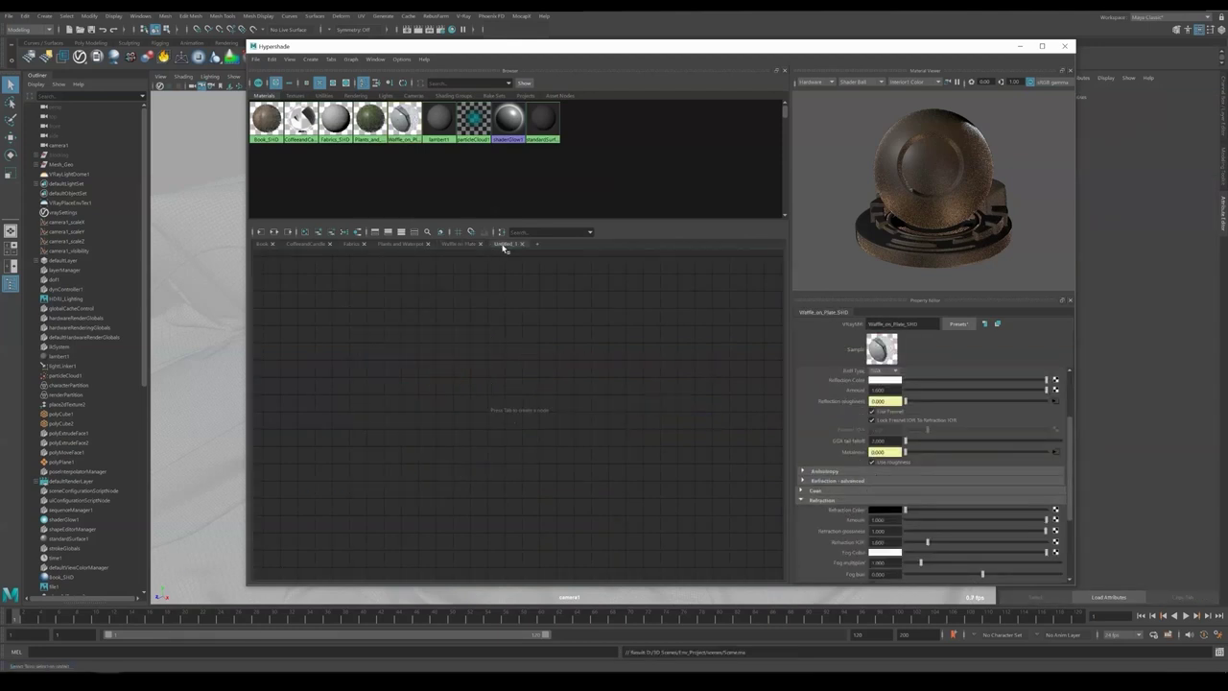
Create a VRayMtl in the Wooden Tray graph and name it WoodenTray_SHD
{"action": "key", "text": "Tab"}
{"action": "type", "text": "vraymtl"}
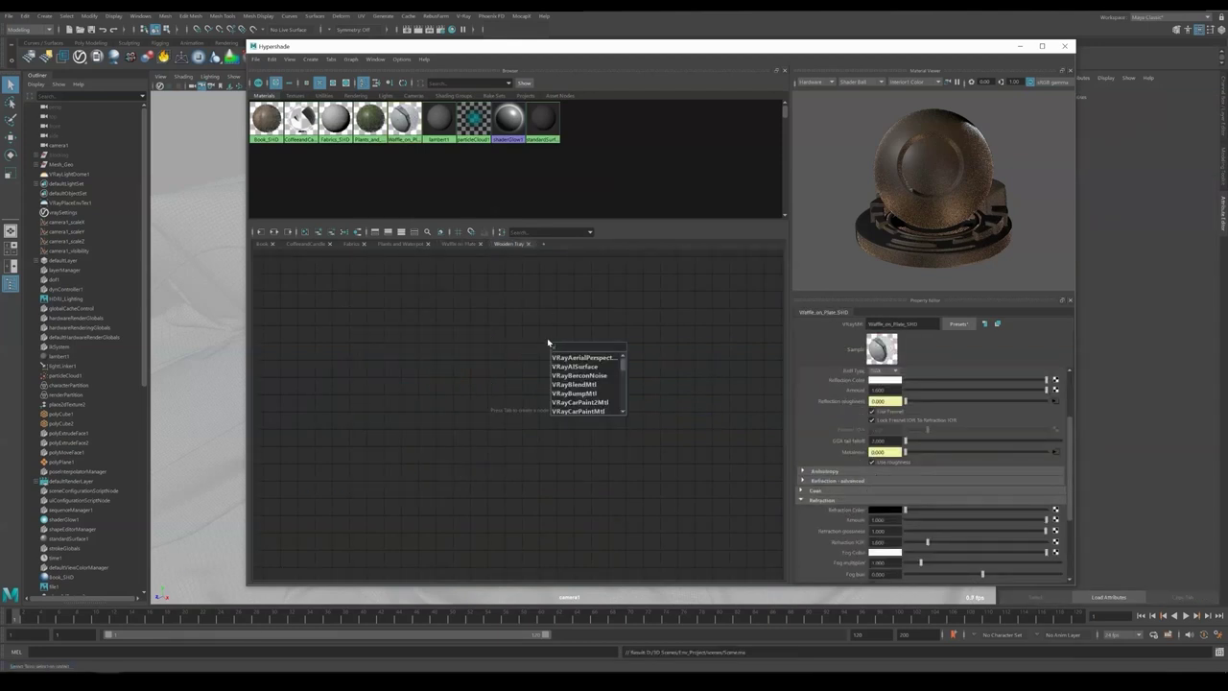
{"action": "key", "text": "Return"}
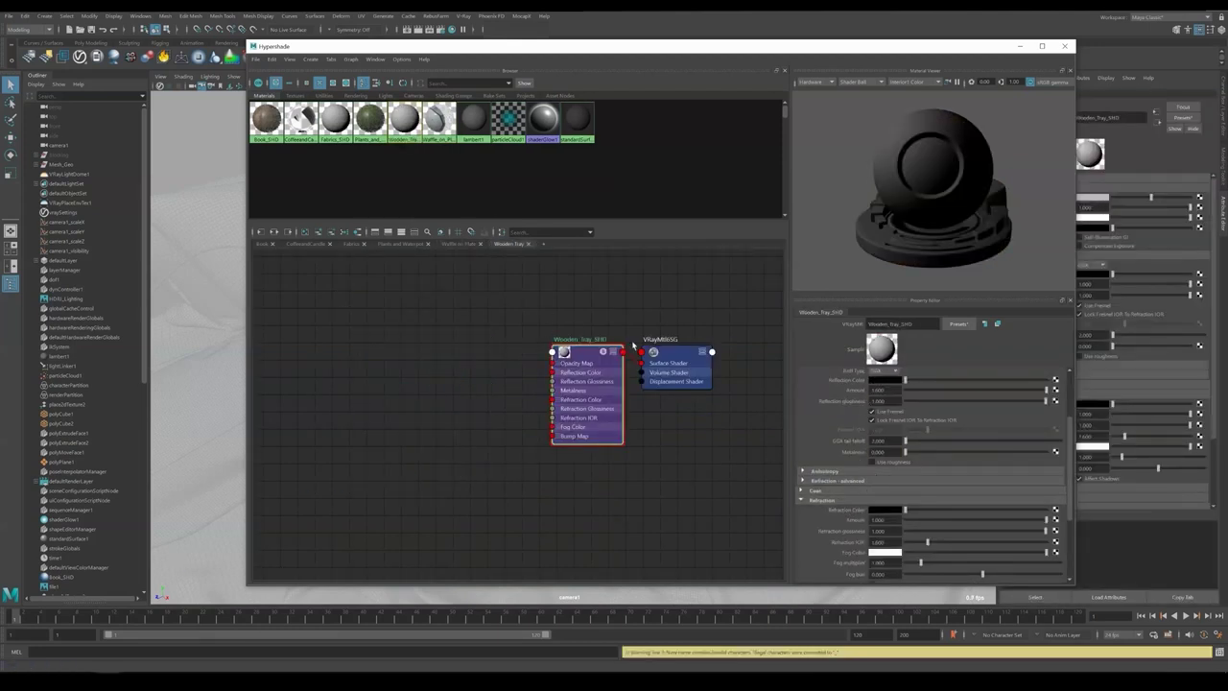
{"action": "key", "text": "BackSpace"}
{"action": "key", "text": "Return"}
Add a file texture node and place it above and beside the WoodenTray_SHD material
{"action": "left_click", "coordinate": [469, 355]}
{"action": "key", "text": "Tab"}
{"action": "type", "text": "file"}
{"action": "key", "text": "Down"}
{"action": "key", "text": "Down"}
{"action": "key", "text": "Down"}
{"action": "key", "text": "Return"}
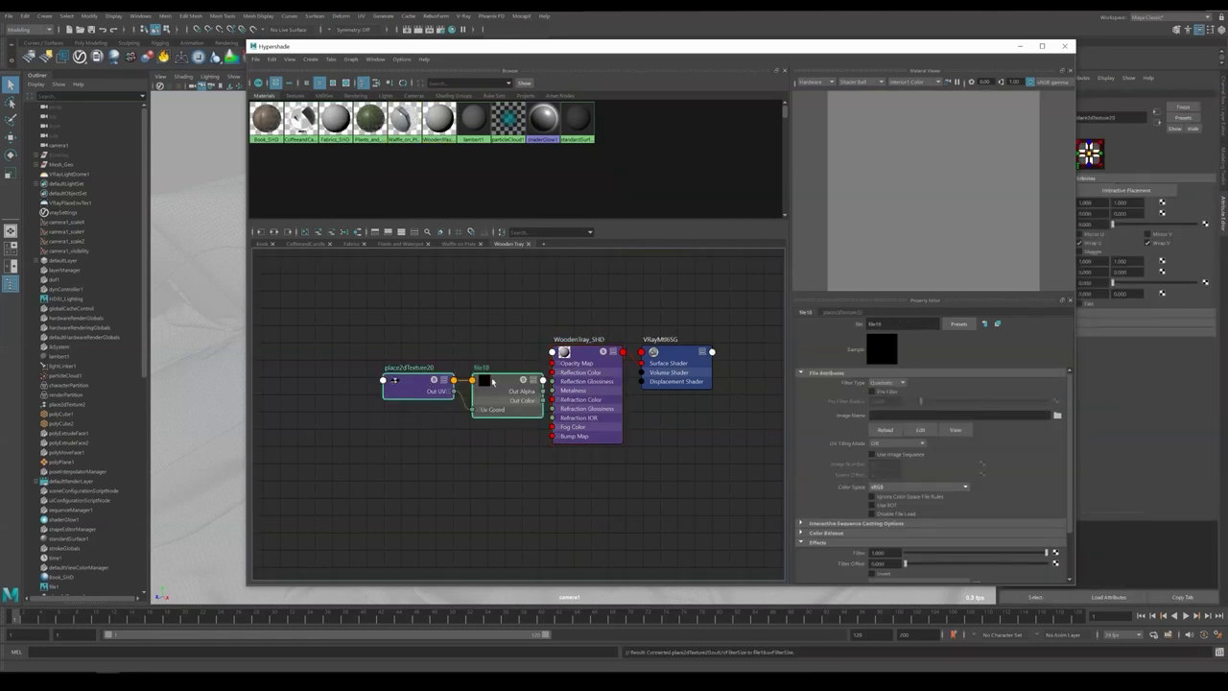
{"action": "left_click_drag", "start_coordinate": [498, 382], "coordinate": [445, 305]}
Add two more file texture nodes to the Wooden Tray graph, stacked below the first one
{"action": "key", "text": "Tab"}
{"action": "type", "text": "file"}
{"action": "key", "text": "Return"}
{"action": "key", "text": "Tab"}
{"action": "type", "text": "file"}
{"action": "key", "text": "Return"}
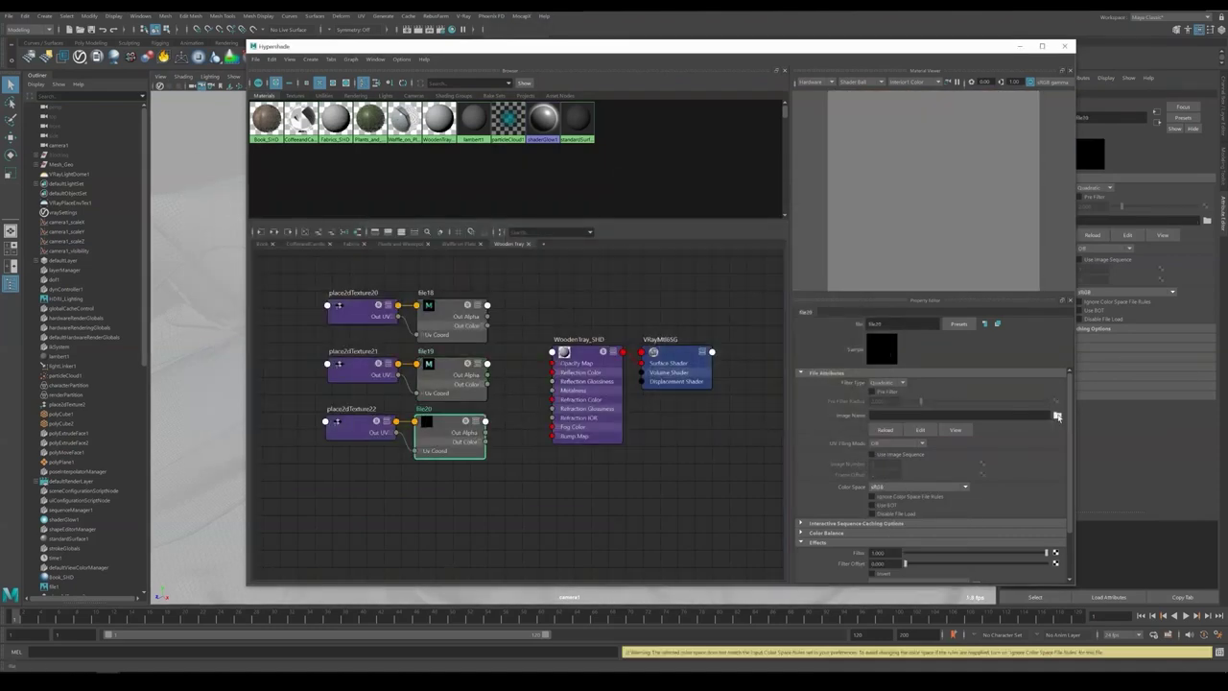
Load the Wooden Tray Normal map into the third file node
{"action": "double_click", "coordinate": [398, 212]}
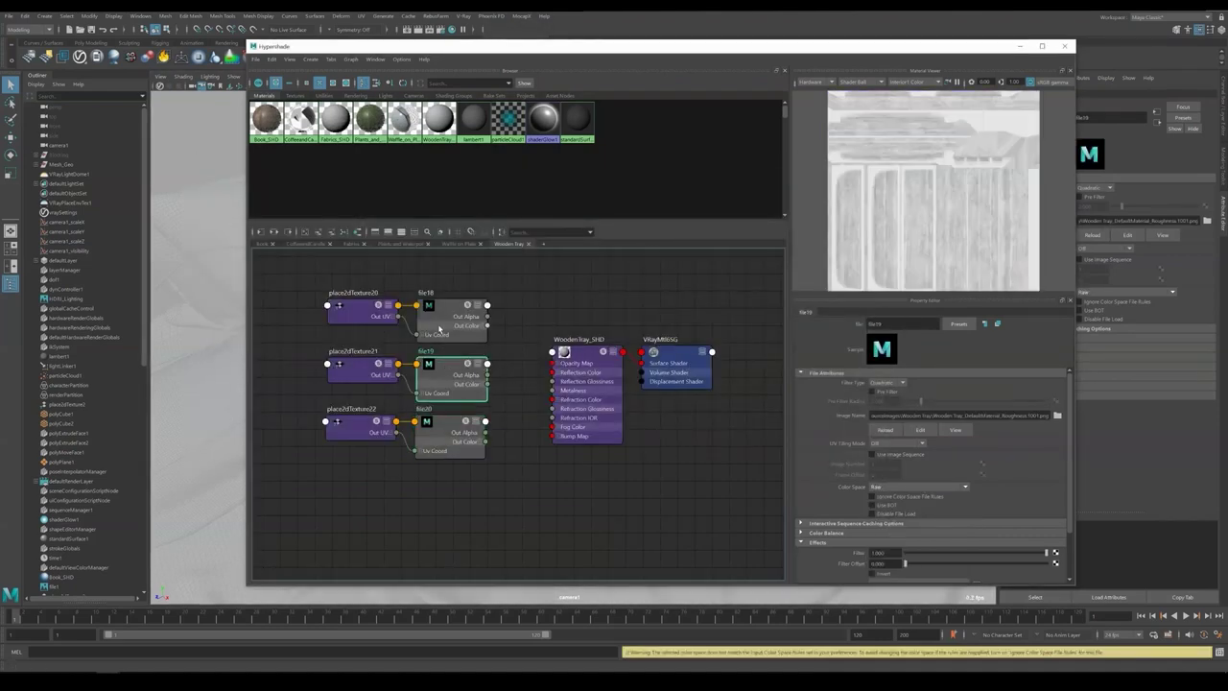
Connect the Base Color map to WoodenTray_SHD's diffuse color and make its reflection white with Use roughness enabled
{"action": "left_click", "coordinate": [571, 352]}
{"action": "left_click_drag", "start_coordinate": [487, 325], "coordinate": [553, 352]}
{"action": "left_click", "coordinate": [885, 469]}
{"action": "left_click_drag", "start_coordinate": [832, 509], "coordinate": [911, 510]}
{"action": "left_click", "coordinate": [872, 550]}
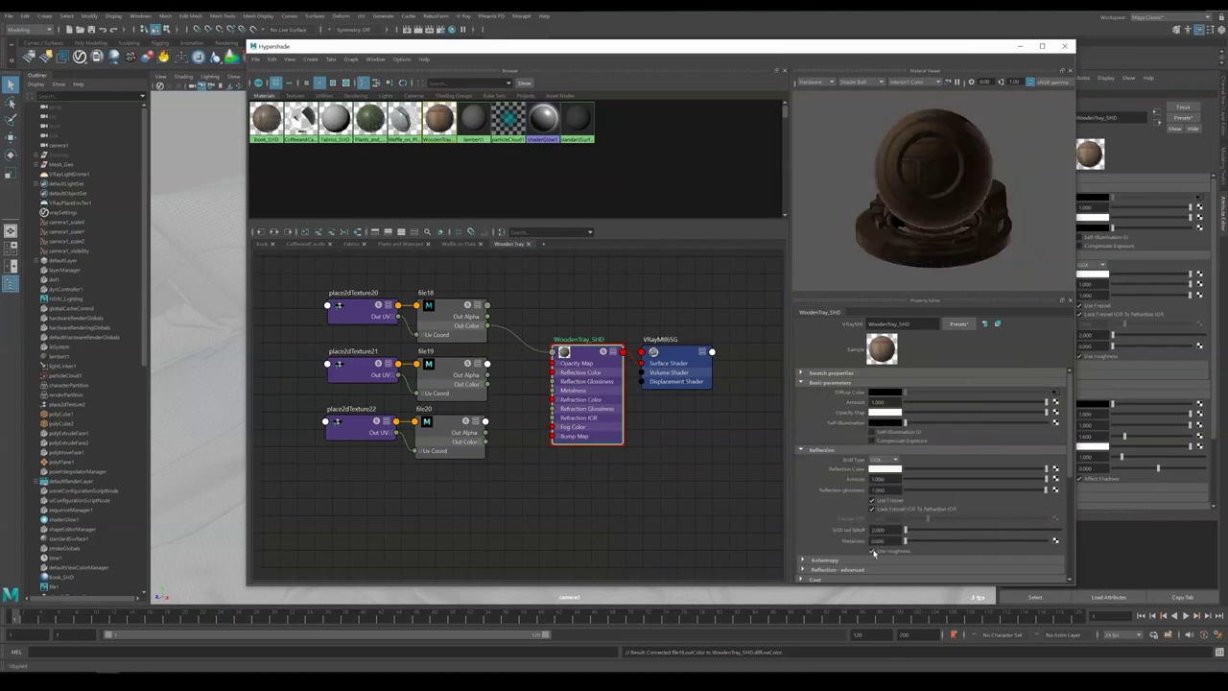
Connect the Wooden Tray Roughness map's red output to the Reflection Glossiness of WoodenTray_SHD
{"action": "left_click", "coordinate": [487, 383]}
{"action": "left_click_drag", "start_coordinate": [488, 394], "coordinate": [553, 380]}
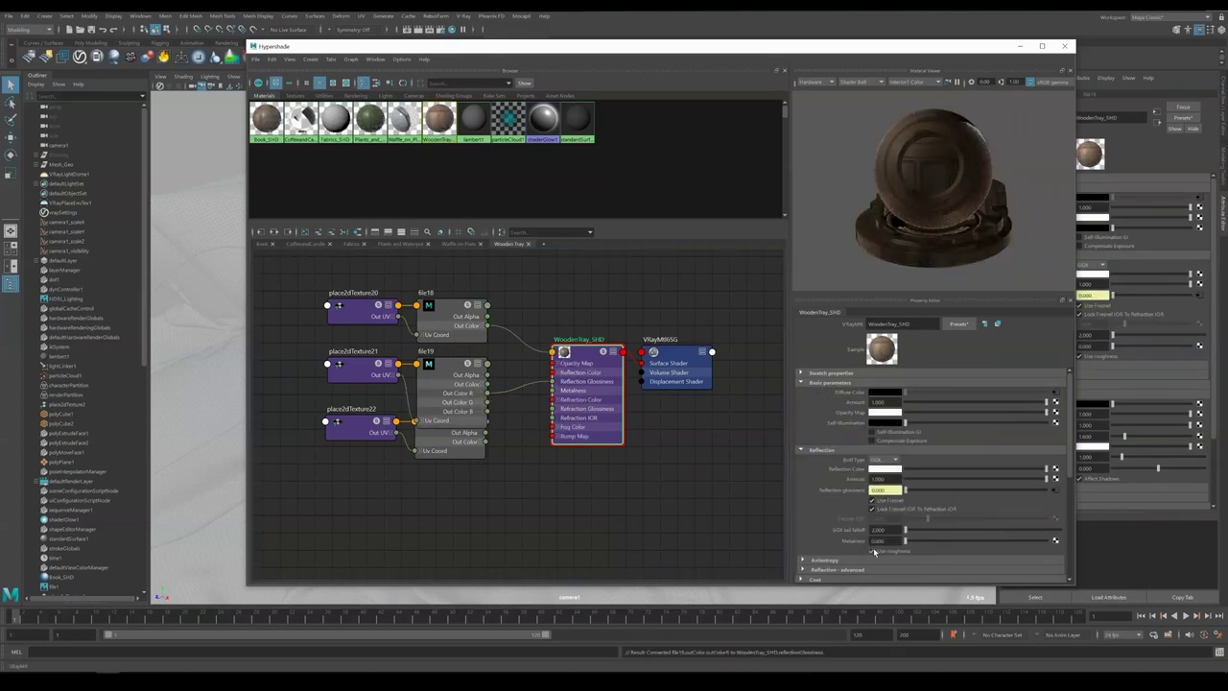
{"action": "left_click", "coordinate": [485, 385]}
Set the WoodenTray_SHD bump type to Normal map in tangent space and connect the Normal map to Bump Map
{"action": "scroll", "coordinate": [868, 505], "scroll_direction": "down", "scroll_amount": 5}
{"action": "left_click", "coordinate": [894, 518]}
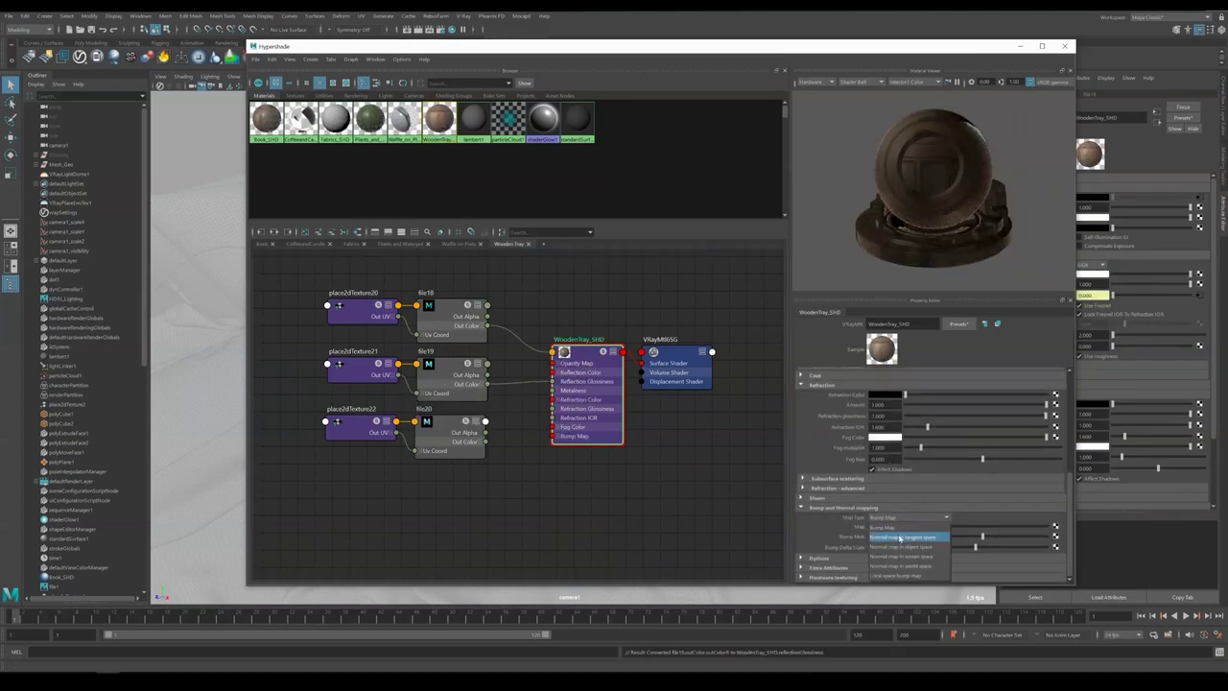
{"action": "left_click", "coordinate": [899, 537]}
{"action": "left_click_drag", "start_coordinate": [485, 441], "coordinate": [552, 436]}
{"action": "left_click", "coordinate": [450, 424]}
Reposition the WoodenTray_SHD node closer to its file nodes and save the scene
{"action": "left_click", "coordinate": [538, 484]}
{"action": "left_click_drag", "start_coordinate": [586, 352], "coordinate": [573, 341]}
{"action": "key", "text": "ctrl+s"}
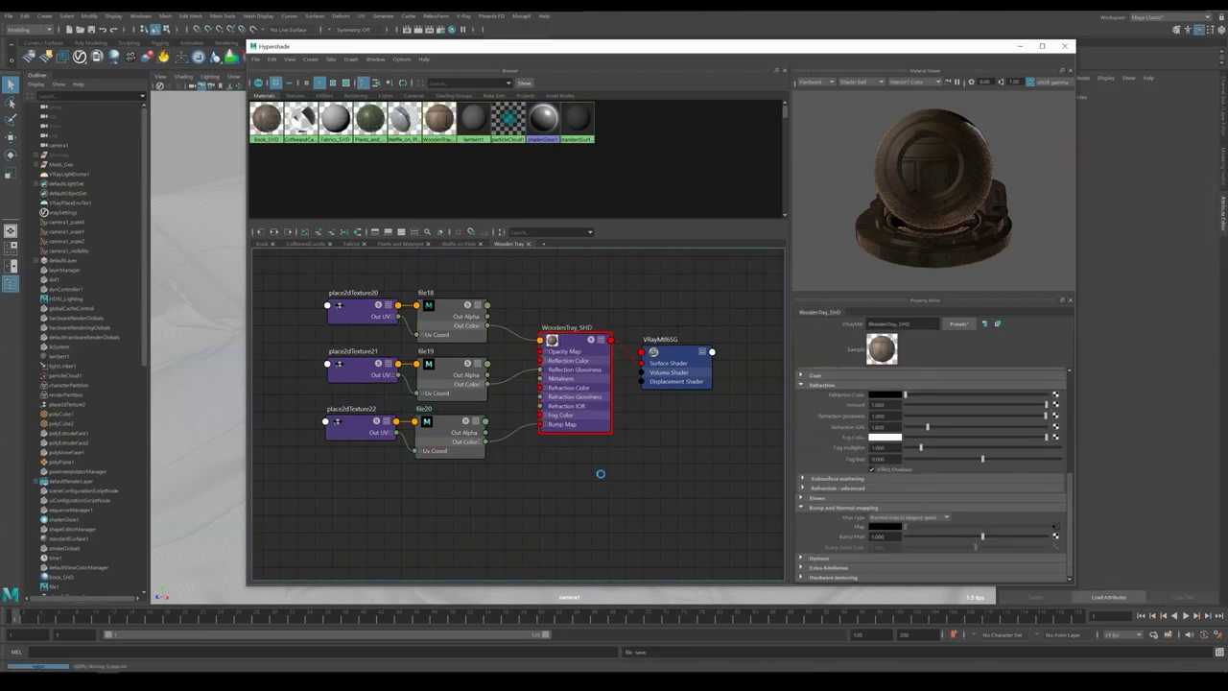
Review the node networks and reflection settings of the Book, CoffeeandCandle and Fabrics shaders
{"action": "left_click", "coordinate": [262, 244]}
{"action": "left_click", "coordinate": [514, 328]}
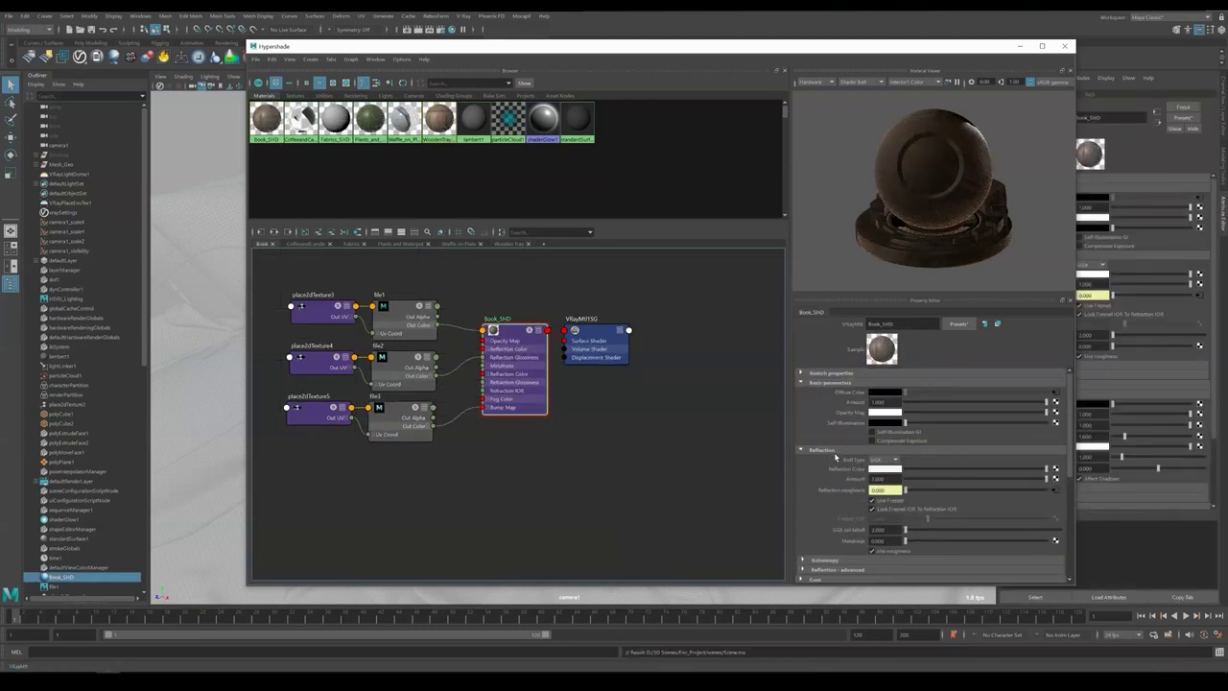
{"action": "left_click", "coordinate": [303, 244]}
{"action": "left_click", "coordinate": [569, 384]}
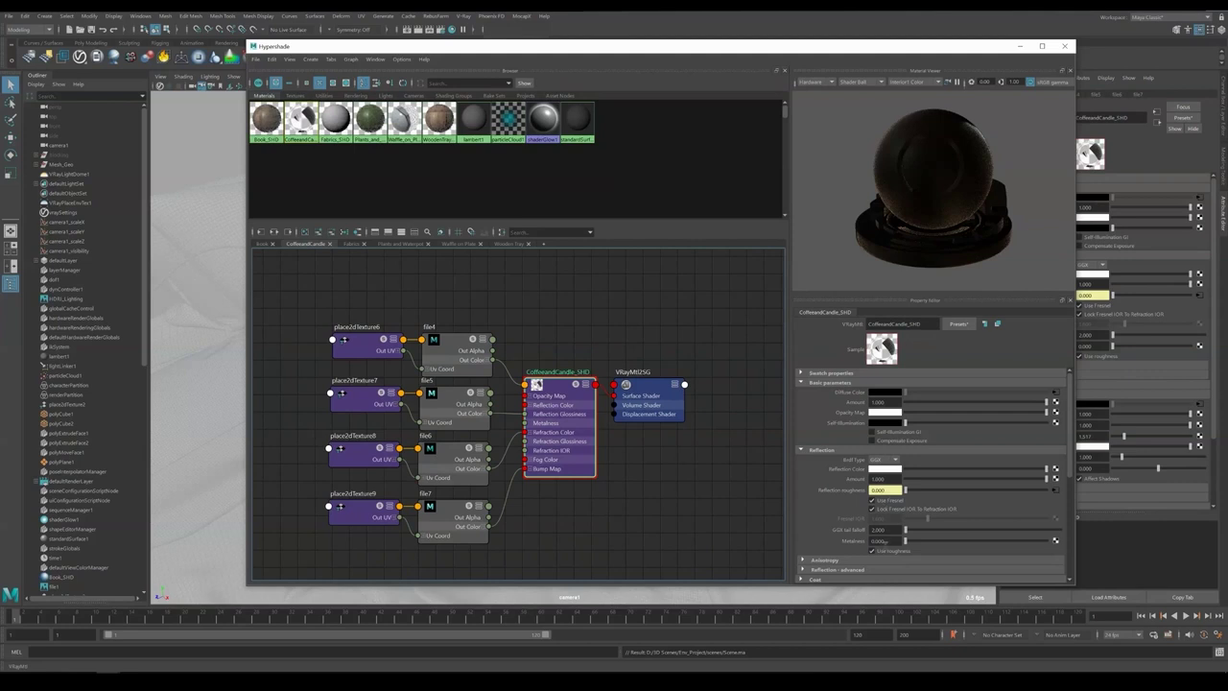
{"action": "scroll", "coordinate": [890, 545], "scroll_direction": "down", "scroll_amount": 3}
{"action": "scroll", "coordinate": [889, 545], "scroll_direction": "up", "scroll_amount": 3}
{"action": "left_click", "coordinate": [351, 243]}
{"action": "left_click", "coordinate": [598, 388]}
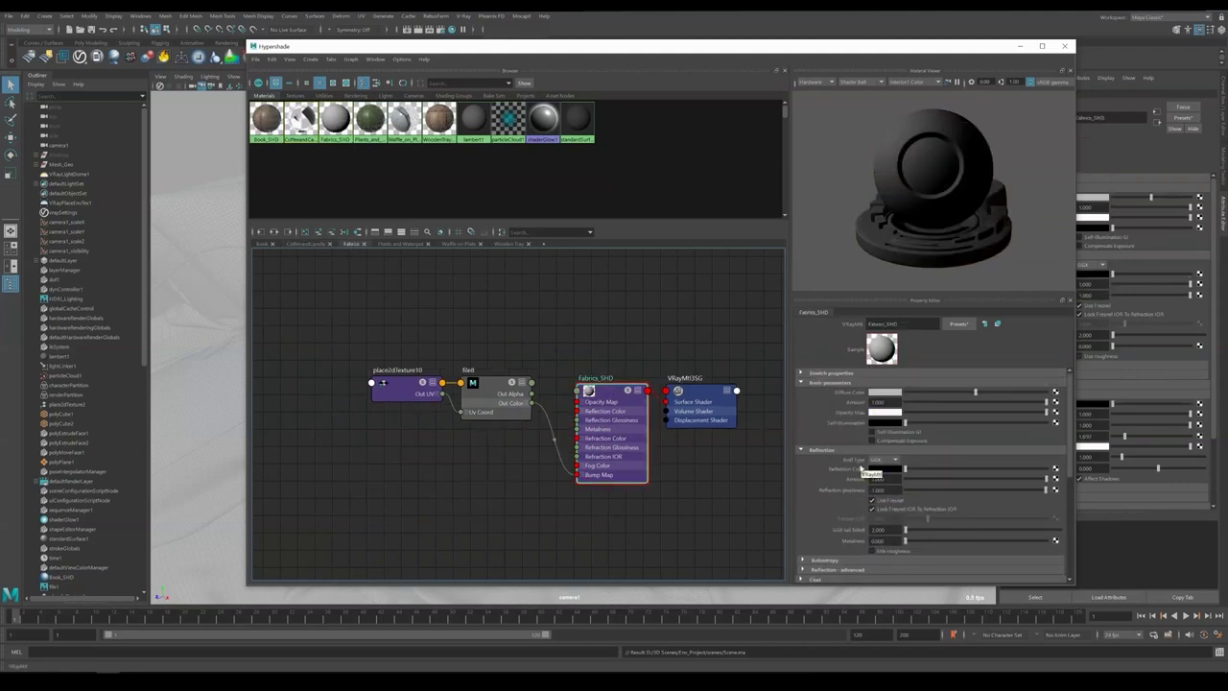
Check the node networks and material settings of the Plants and Waterpot, Waffle on Plate and Wooden Tray shaders
{"action": "left_click", "coordinate": [400, 243]}
{"action": "left_click", "coordinate": [588, 381]}
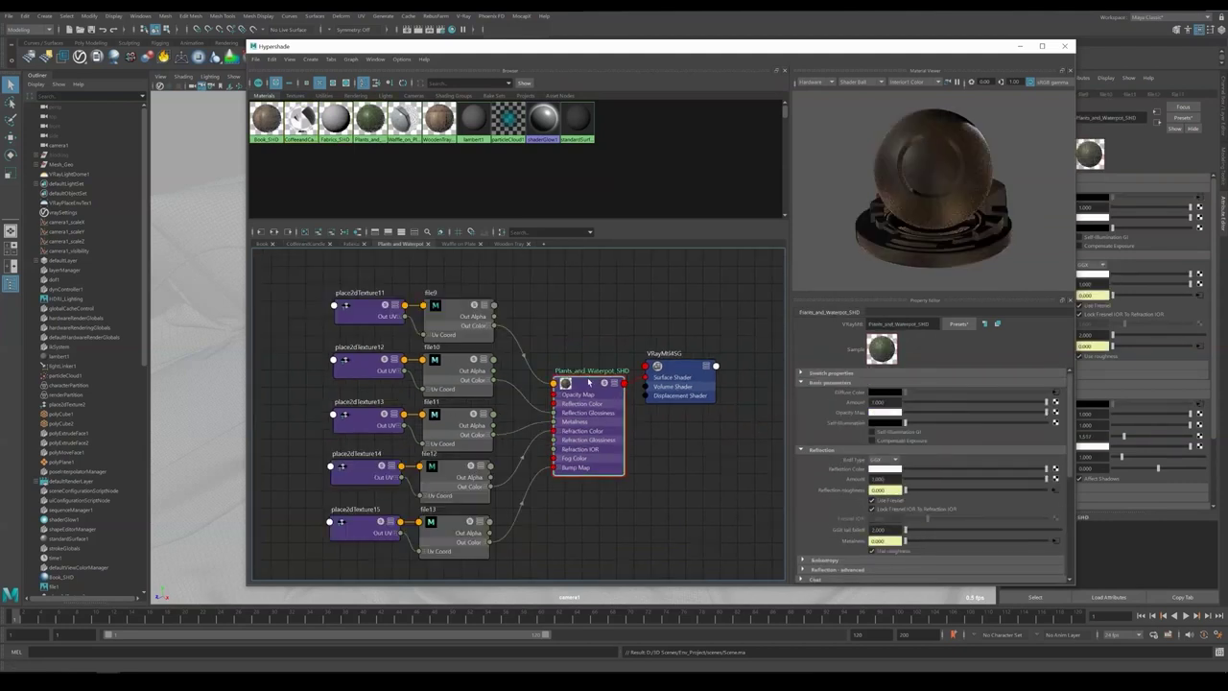
{"action": "left_click", "coordinate": [458, 243]}
{"action": "left_click", "coordinate": [581, 384]}
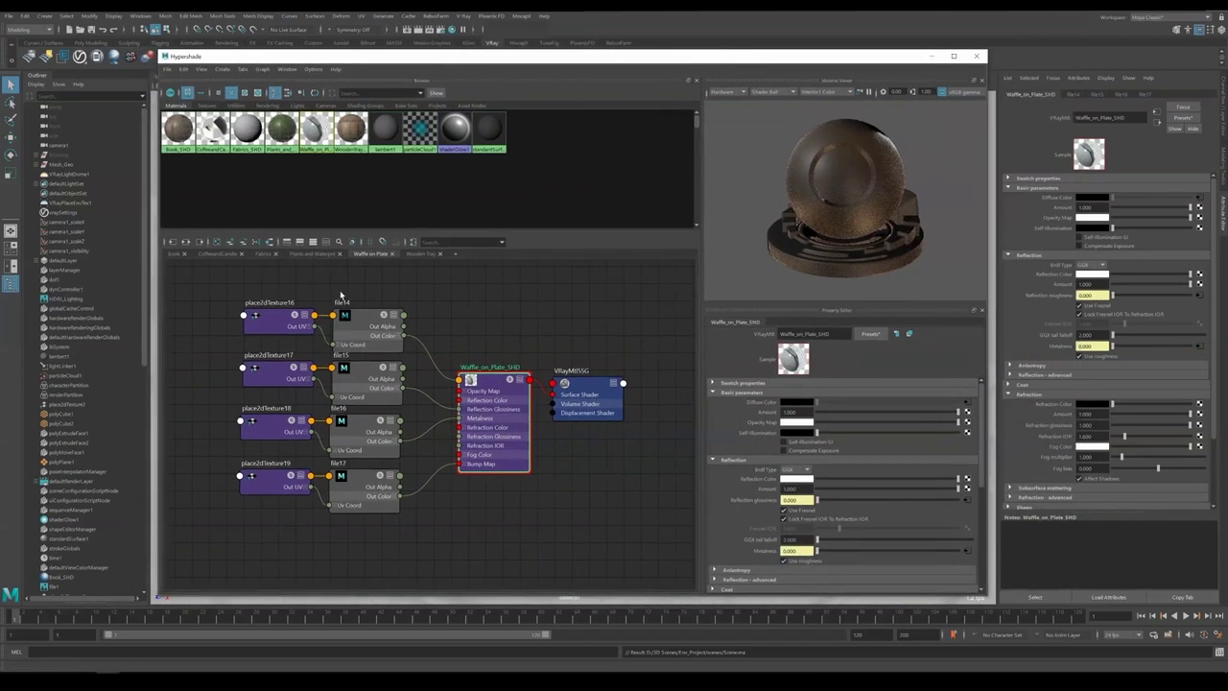
{"action": "left_click", "coordinate": [421, 253]}
{"action": "left_click", "coordinate": [481, 355]}
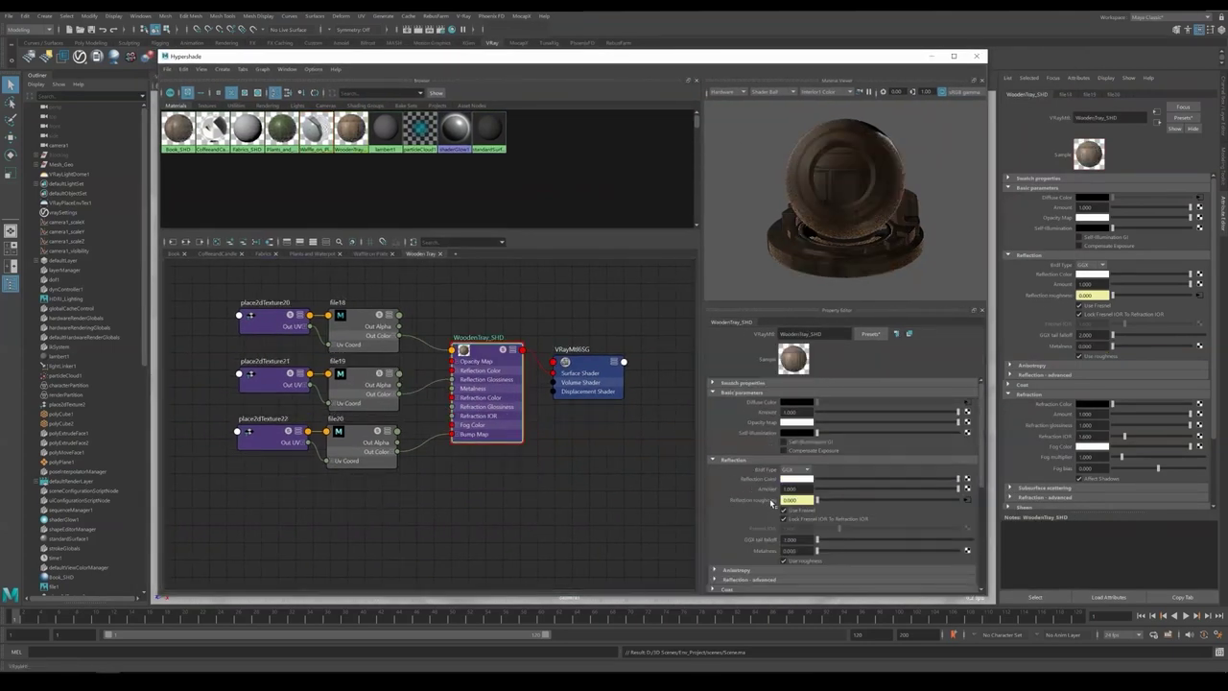
{"action": "left_click", "coordinate": [372, 254]}
{"action": "left_click", "coordinate": [488, 381]}
{"action": "left_click", "coordinate": [897, 333]}
{"action": "left_click", "coordinate": [455, 294]}
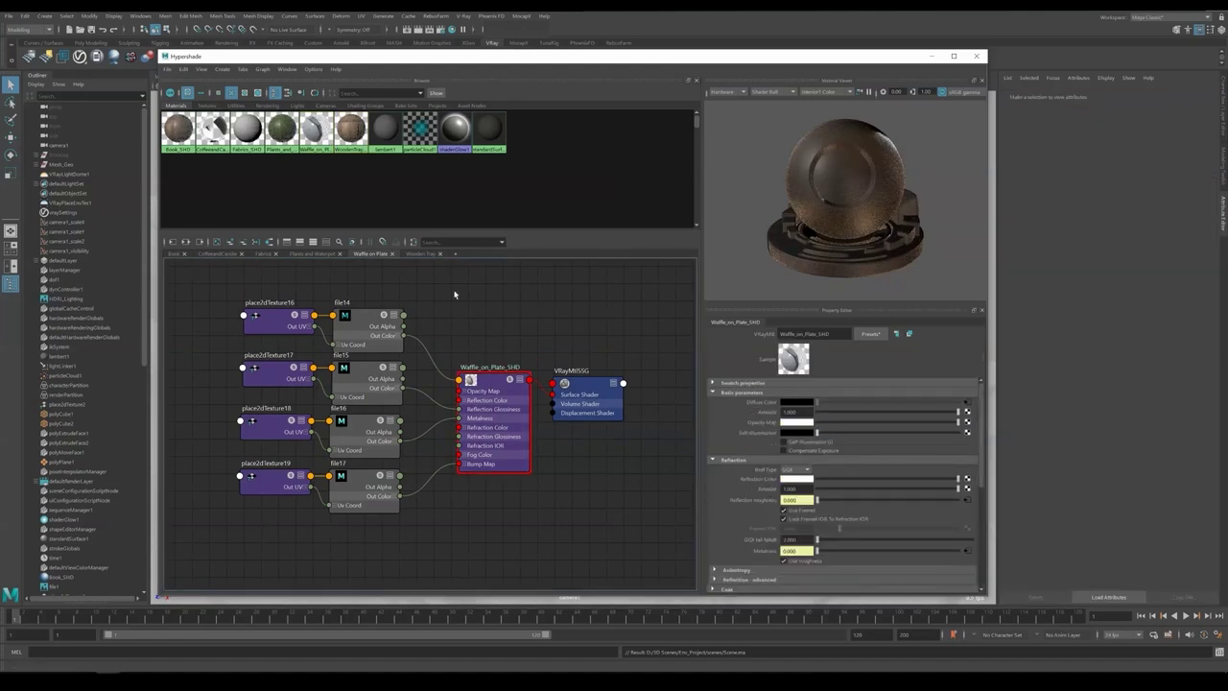
Close Hypershade and assign the existing Fabrics_SHD material to the blanket, pillows and mattress
{"action": "left_click", "coordinate": [977, 55]}
{"action": "left_click", "coordinate": [682, 255]}
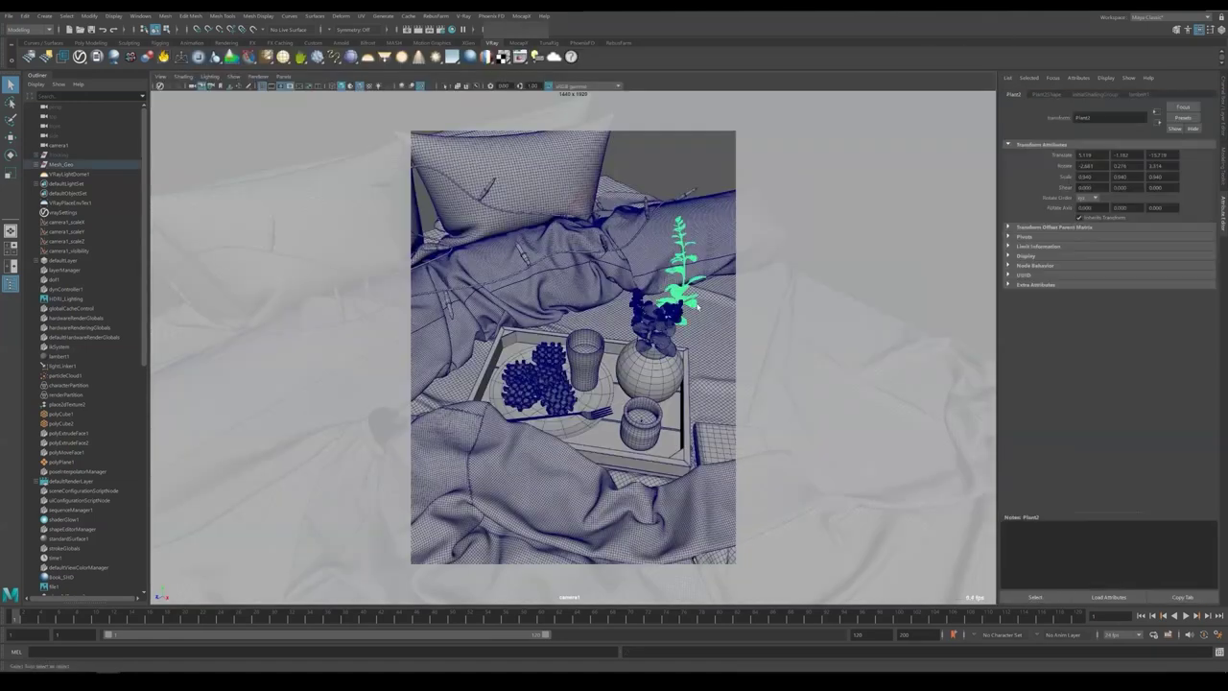
{"action": "left_click", "coordinate": [707, 292]}
{"action": "left_click", "coordinate": [600, 244], "text": "shift"}
{"action": "left_click", "coordinate": [524, 180], "text": "shift"}
{"action": "left_click", "coordinate": [603, 188], "text": "shift"}
{"action": "right_click_drag", "start_coordinate": [603, 189], "coordinate": [676, 468]}
Select the plants together with the water pot and assign the existing Plants_and_Waterpot_SHD material
{"action": "left_click", "coordinate": [692, 192]}
{"action": "left_click", "coordinate": [674, 288]}
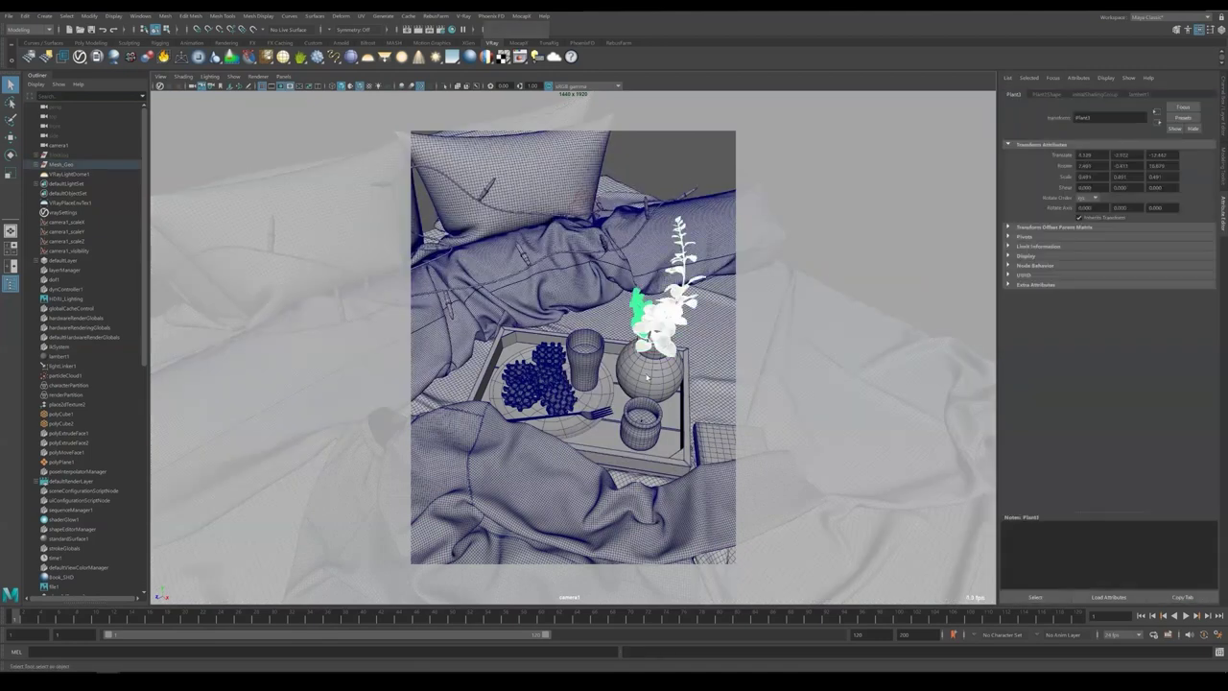
{"action": "right_click_drag", "start_coordinate": [684, 175], "coordinate": [689, 433]}
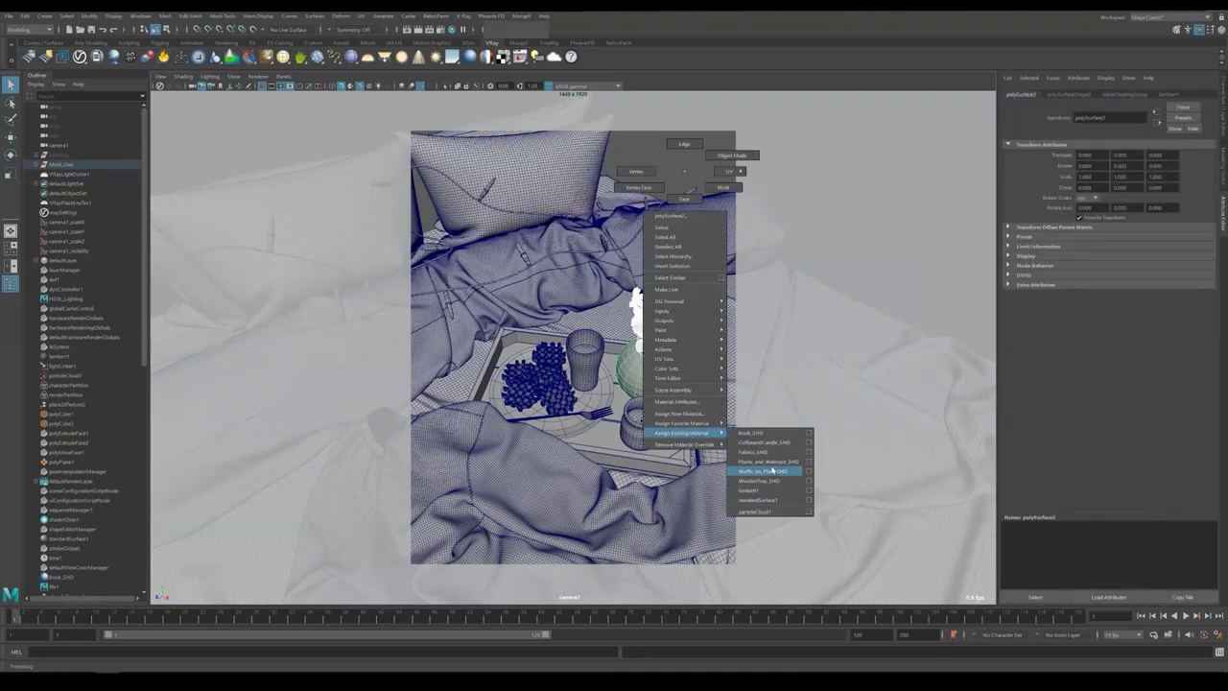
{"action": "right_click_drag", "start_coordinate": [773, 470], "coordinate": [773, 470]}
Assign the existing CoffeeandCandle_SHD material to the coffee glass and the candle on the tray
{"action": "left_click", "coordinate": [589, 377]}
{"action": "left_click", "coordinate": [641, 422], "text": "shift"}
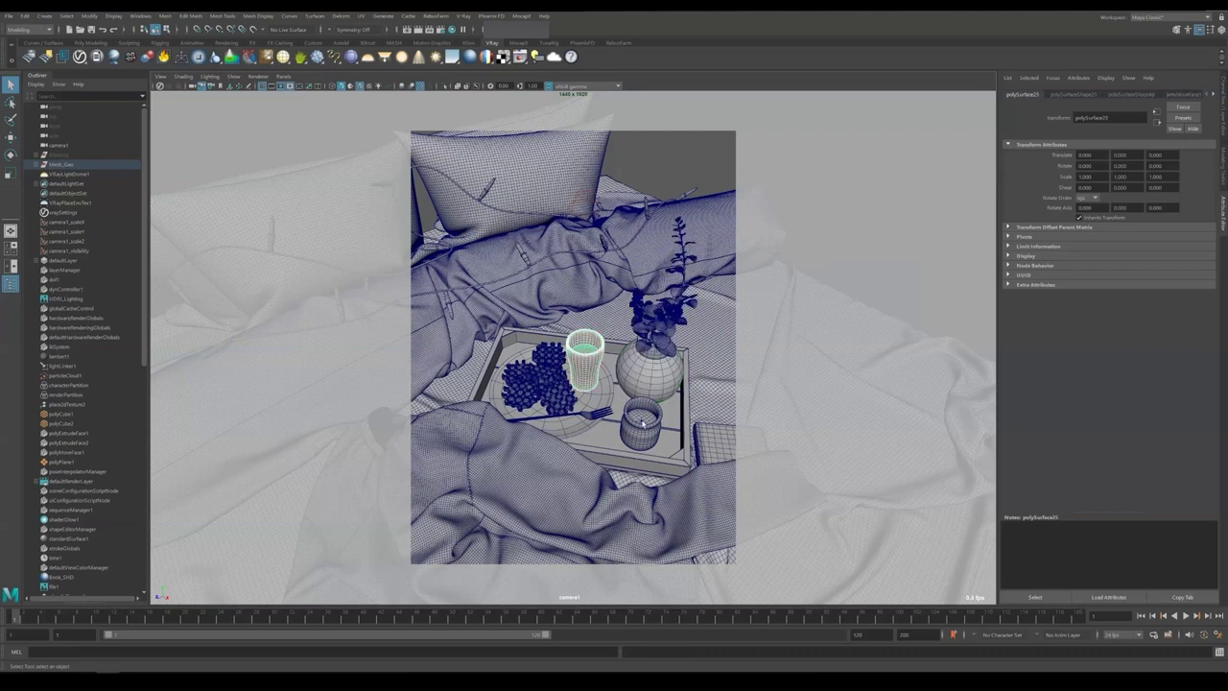
{"action": "right_click_drag", "start_coordinate": [593, 345], "coordinate": [662, 613]}
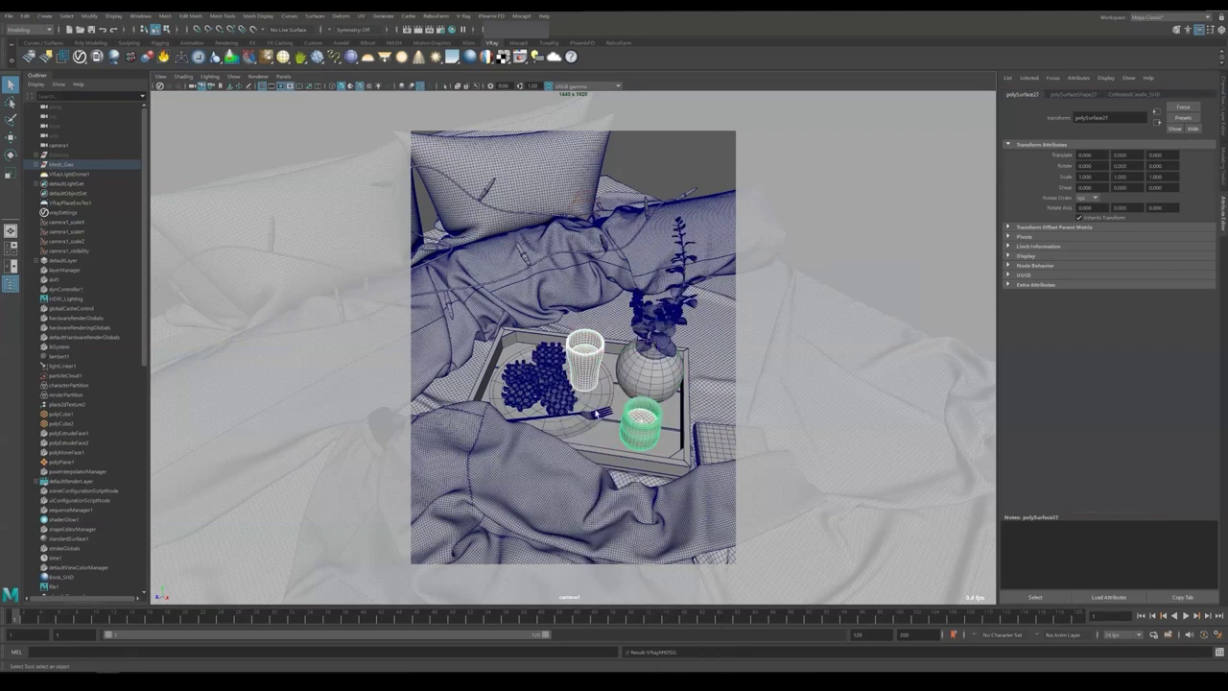
Select the plate, fork and all waffles and assign the existing Waffle_on_Plate_SHD material
{"action": "left_click", "coordinate": [593, 399]}
{"action": "left_click", "coordinate": [587, 415], "text": "shift"}
{"action": "left_click", "coordinate": [559, 396], "text": "shift"}
{"action": "left_click", "coordinate": [545, 373], "text": "shift"}
{"action": "left_click", "coordinate": [552, 356], "text": "shift"}
{"action": "left_click", "coordinate": [521, 386], "text": "shift"}
{"action": "right_click_drag", "start_coordinate": [536, 392], "coordinate": [620, 638]}
Assign WoodenTray_SHD to the tray and Book_SHD to the book, and save the scene
{"action": "left_click", "coordinate": [607, 453]}
{"action": "right_click_drag", "start_coordinate": [606, 454], "coordinate": [688, 653]}
{"action": "left_click", "coordinate": [722, 436]}
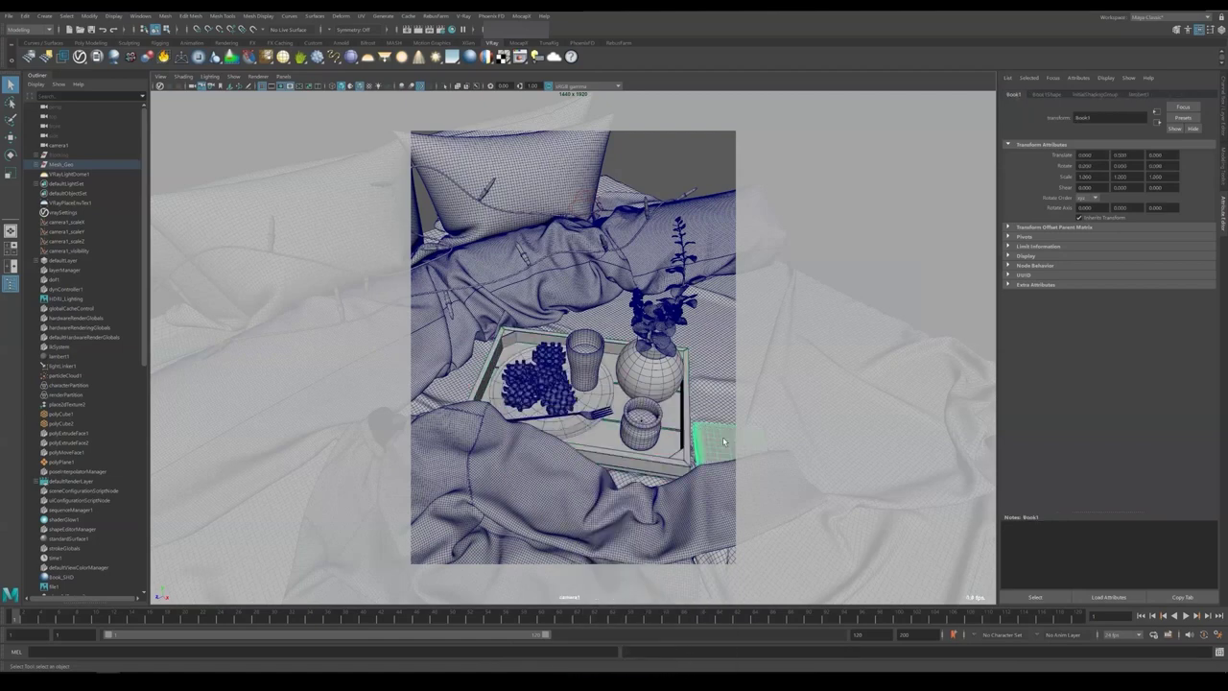
{"action": "right_click_drag", "start_coordinate": [722, 436], "coordinate": [801, 622]}
{"action": "key", "text": "ctrl+s"}
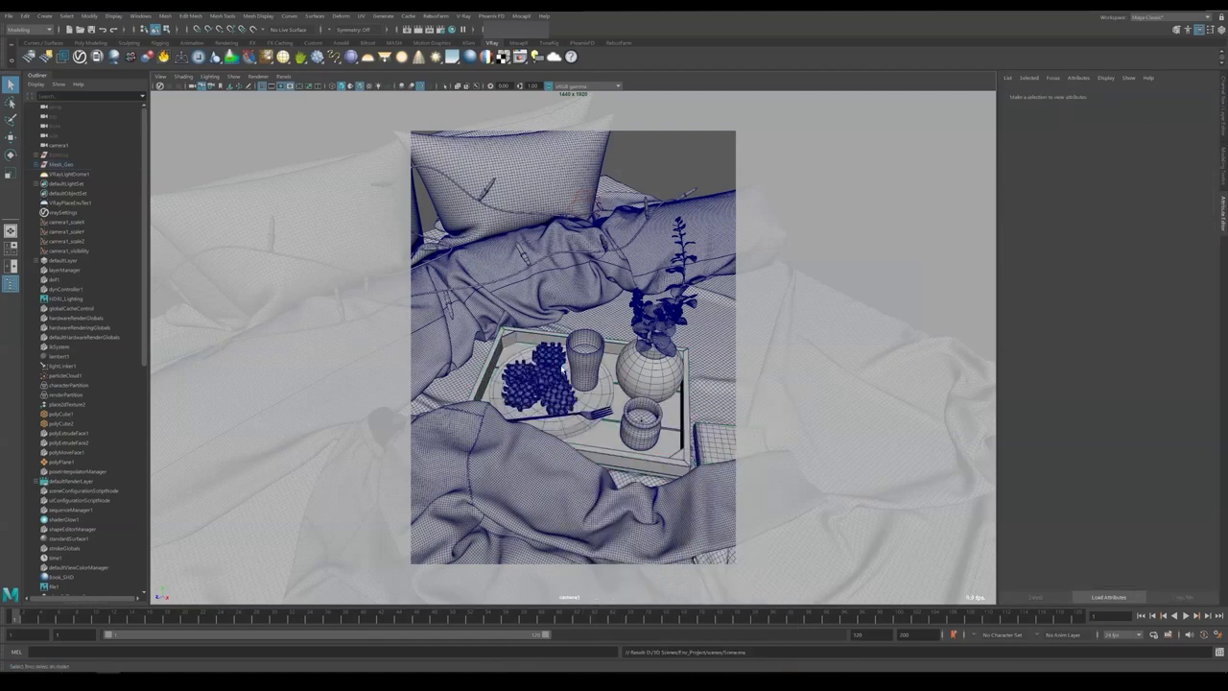
Start an interactive V-Ray render and arrange the frame buffer side by side with the reopened Hypershade
{"action": "left_click", "coordinate": [429, 29]}
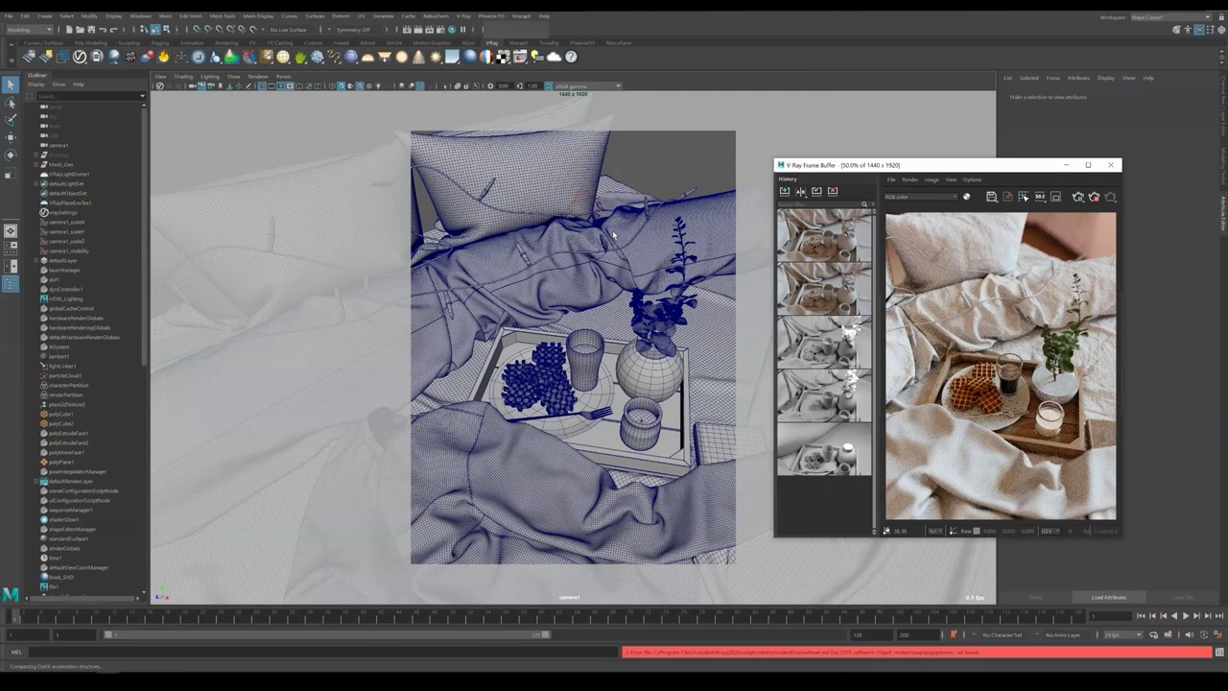
{"action": "left_click_drag", "start_coordinate": [972, 164], "coordinate": [351, 161]}
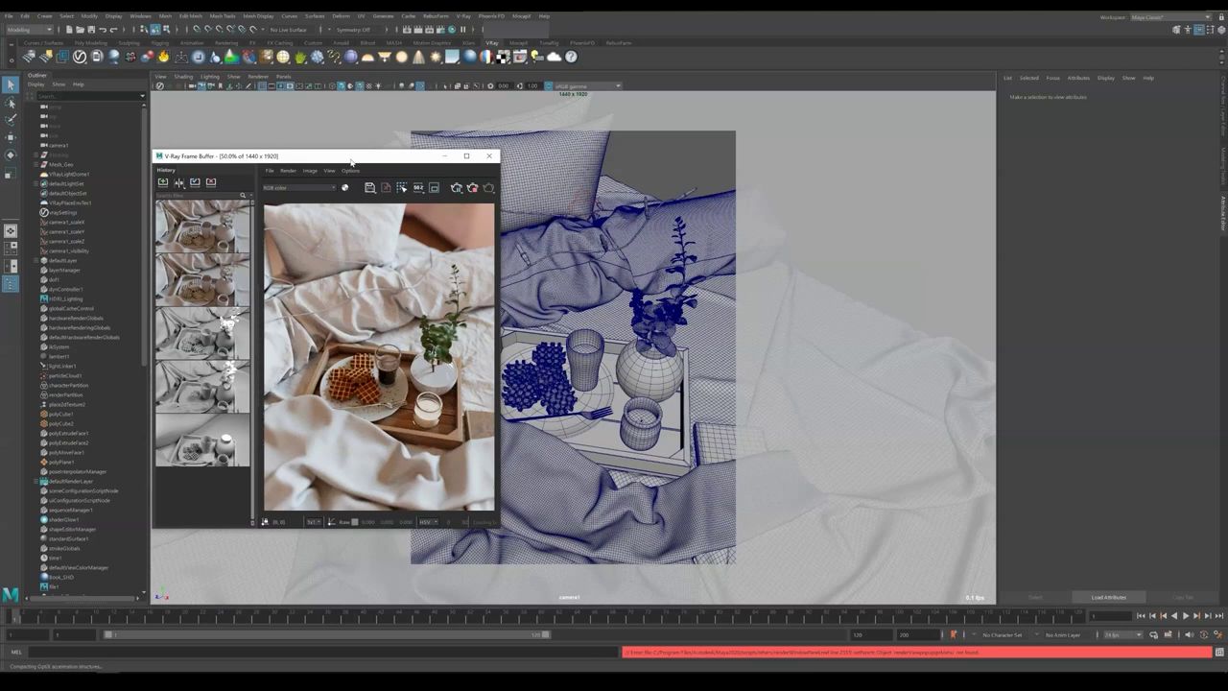
{"action": "left_click", "coordinate": [452, 29]}
{"action": "left_click_drag", "start_coordinate": [154, 48], "coordinate": [528, 114]}
{"action": "left_click_drag", "start_coordinate": [696, 376], "coordinate": [746, 376]}
{"action": "middle_click_drag", "start_coordinate": [687, 367], "coordinate": [578, 375], "text": "alt"}
{"action": "left_click_drag", "start_coordinate": [747, 365], "coordinate": [783, 365]}
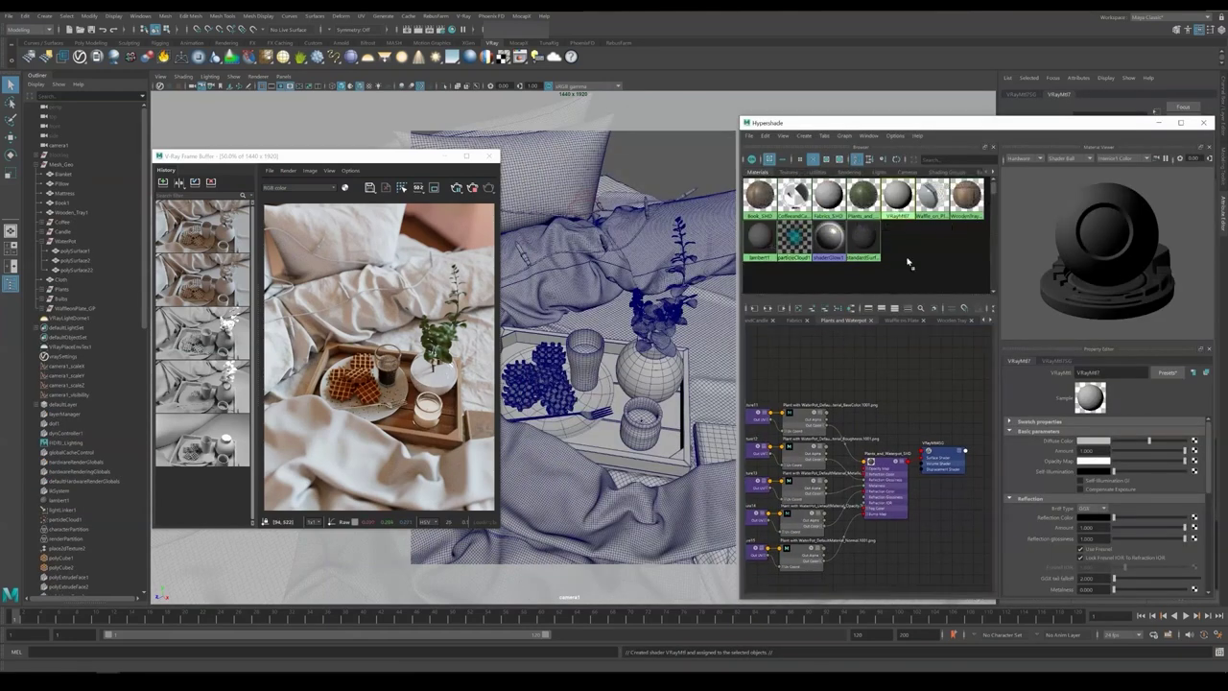
Add the new VRayMtl to the Plants and Waterpot graph, rename it Water and make its diffuse color black
{"action": "left_click_drag", "start_coordinate": [896, 197], "coordinate": [910, 382]}
{"action": "double_click", "coordinate": [908, 369]}
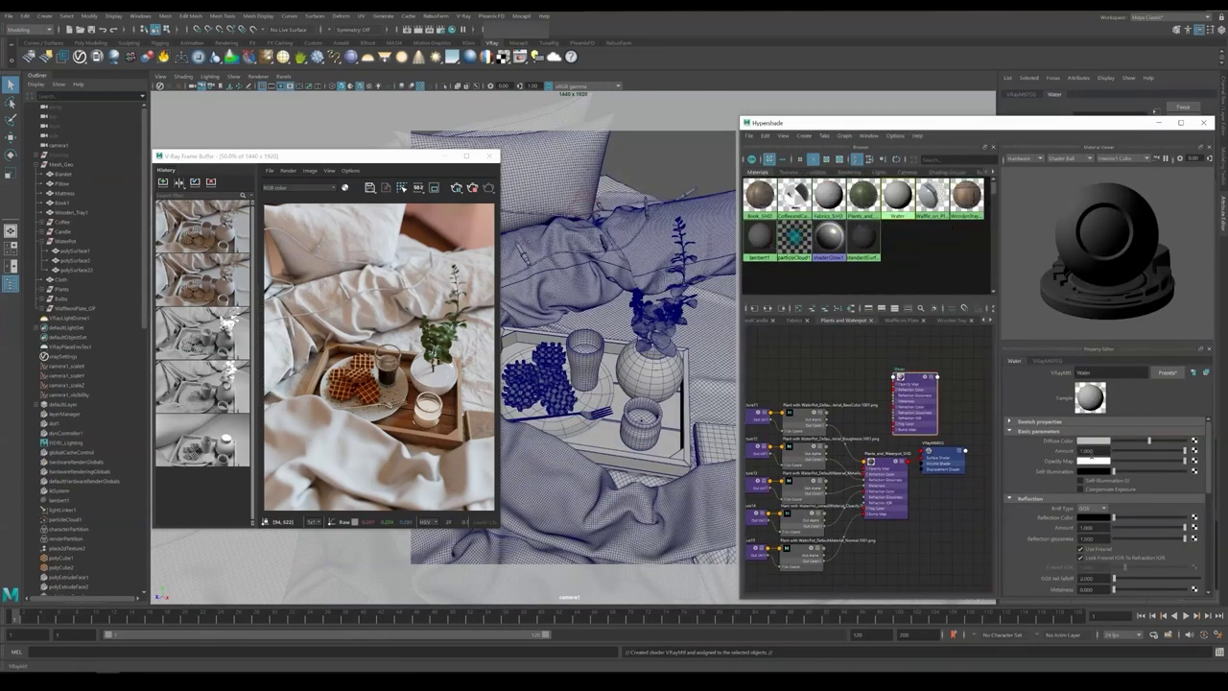
{"action": "left_click_drag", "start_coordinate": [1149, 442], "coordinate": [1111, 441]}
{"action": "left_click", "coordinate": [399, 207]}
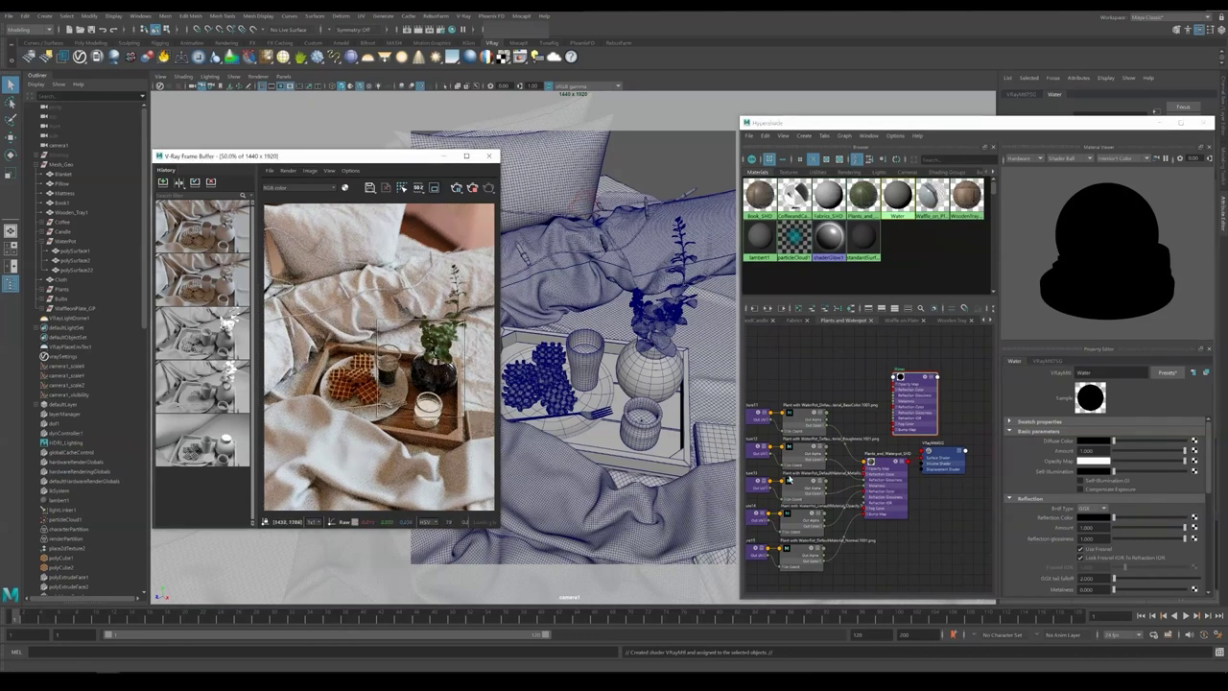
Make the Water material's reflection and refraction colors white and enter its refraction IOR
{"action": "scroll", "coordinate": [1120, 521], "scroll_direction": "down", "scroll_amount": 5}
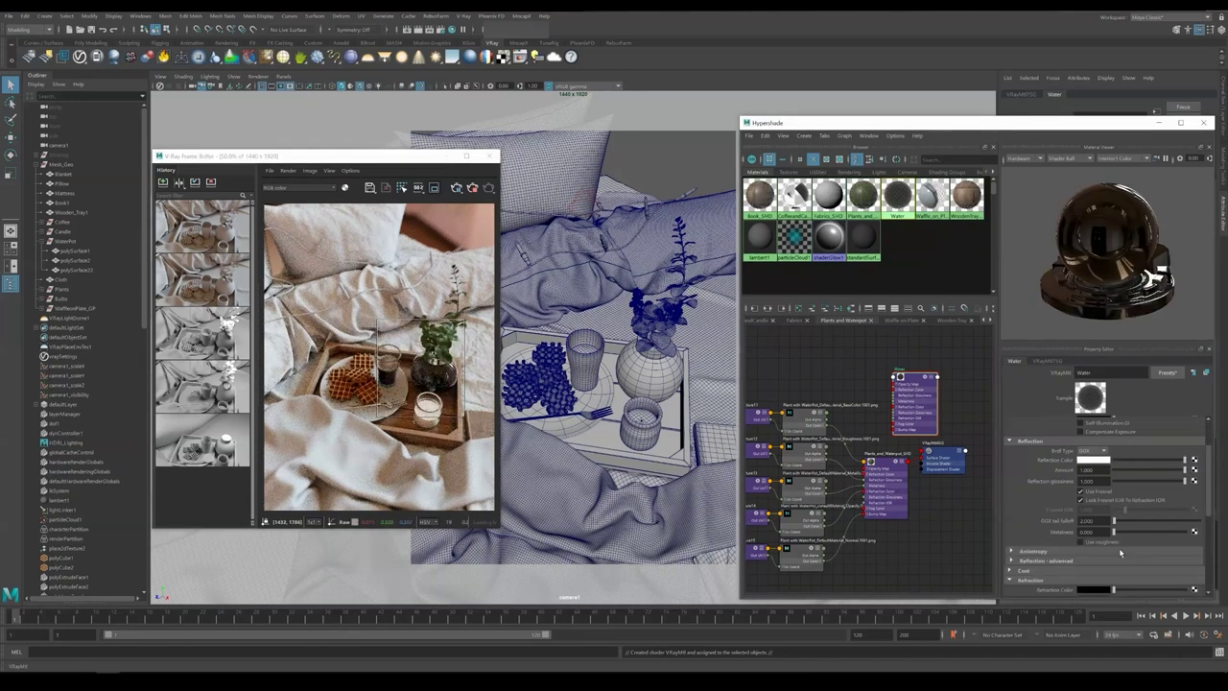
{"action": "left_click_drag", "start_coordinate": [1114, 495], "coordinate": [1185, 495]}
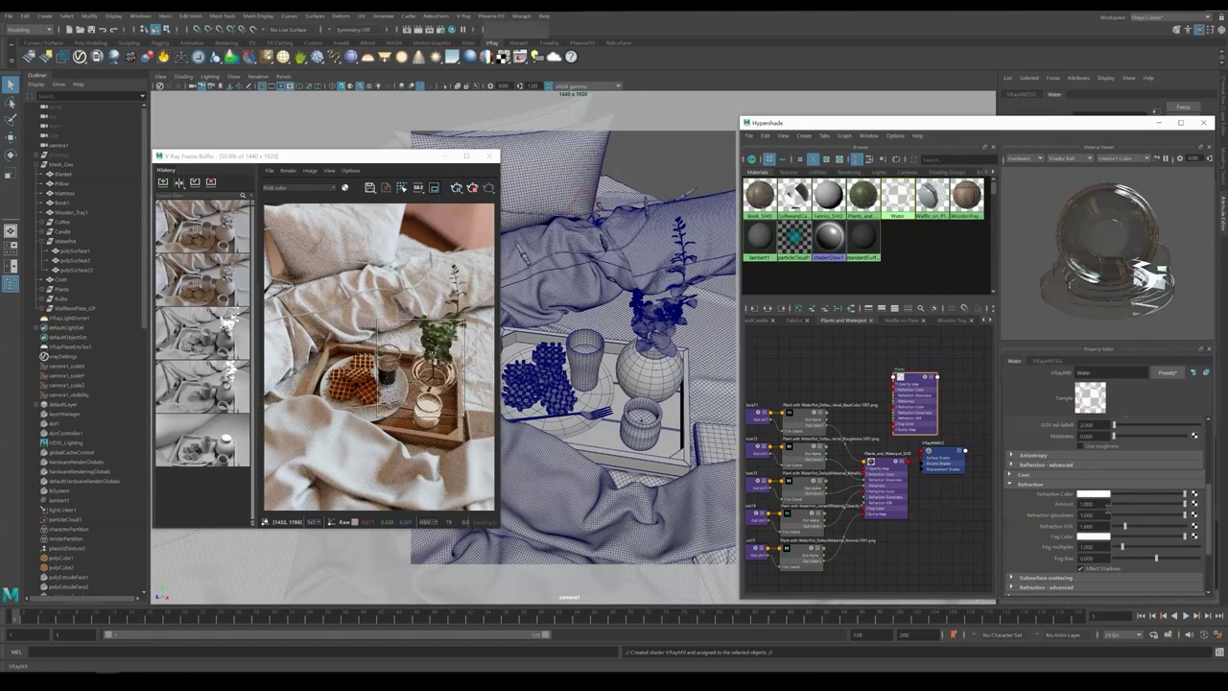
{"action": "key", "text": "Return"}
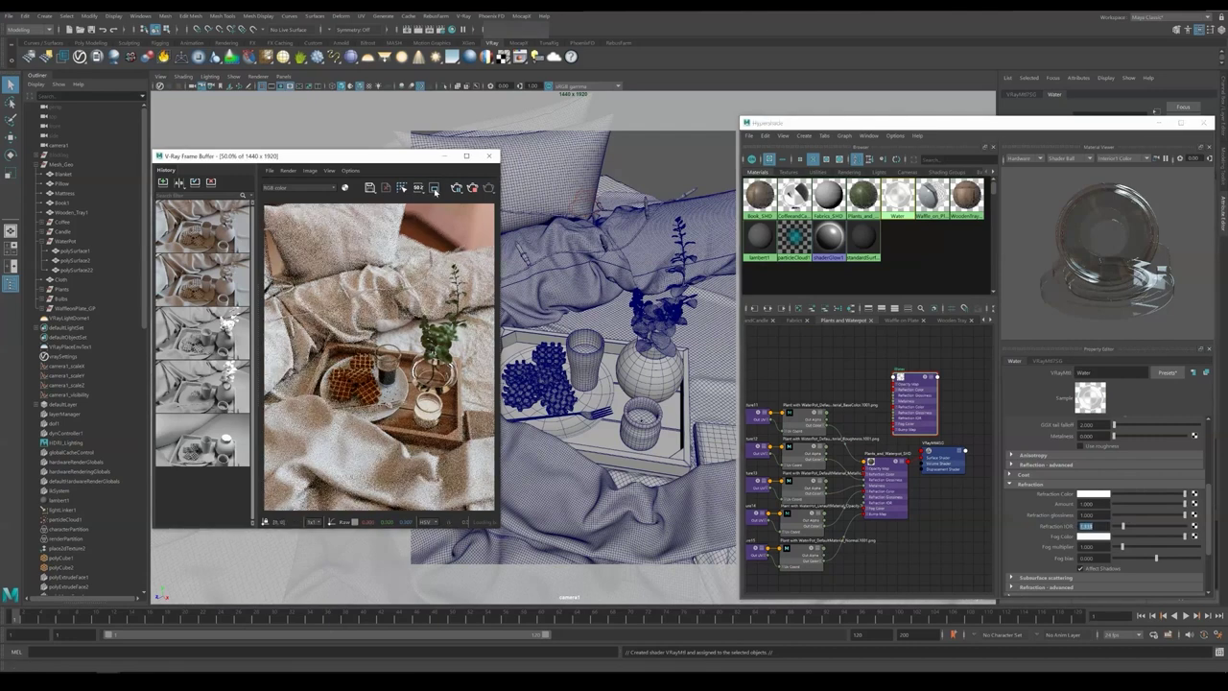
{"action": "left_click", "coordinate": [861, 381]}
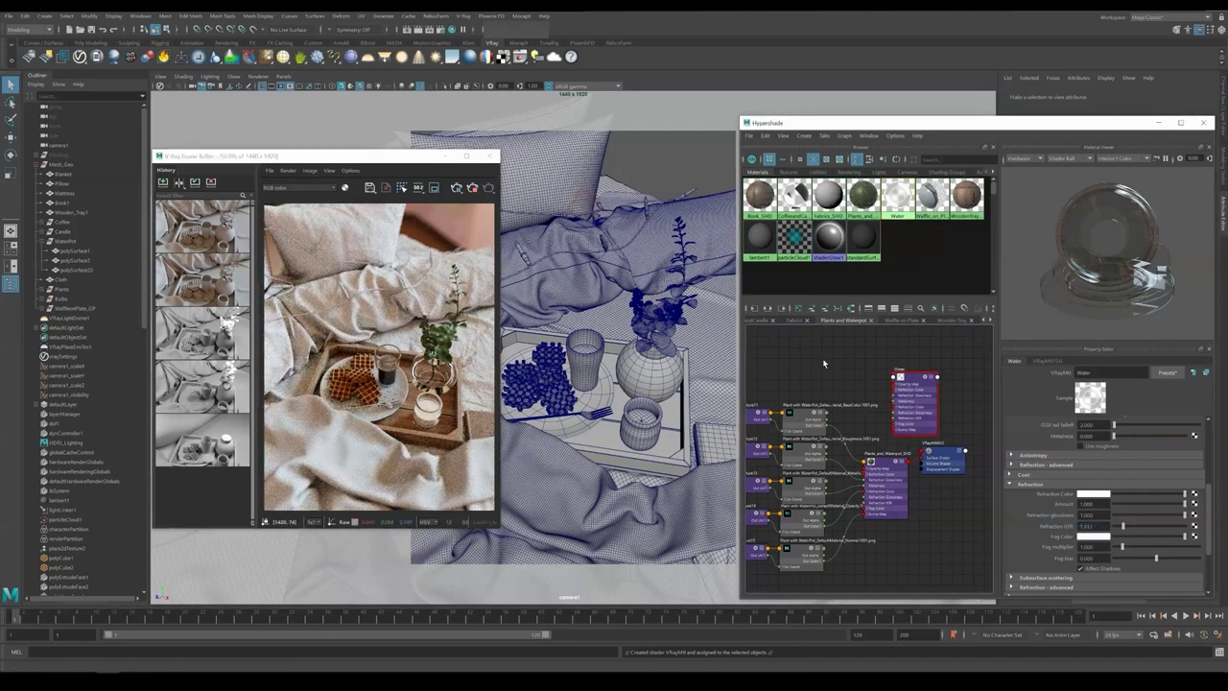
Change the diffuse color of Fabrics_SHD to a dark teal blue in the Fabrics graph
{"action": "left_click", "coordinate": [795, 320]}
{"action": "scroll", "coordinate": [853, 461], "scroll_direction": "up", "scroll_amount": 3}
{"action": "left_click", "coordinate": [906, 451]}
{"action": "scroll", "coordinate": [1055, 559], "scroll_direction": "up", "scroll_amount": 2}
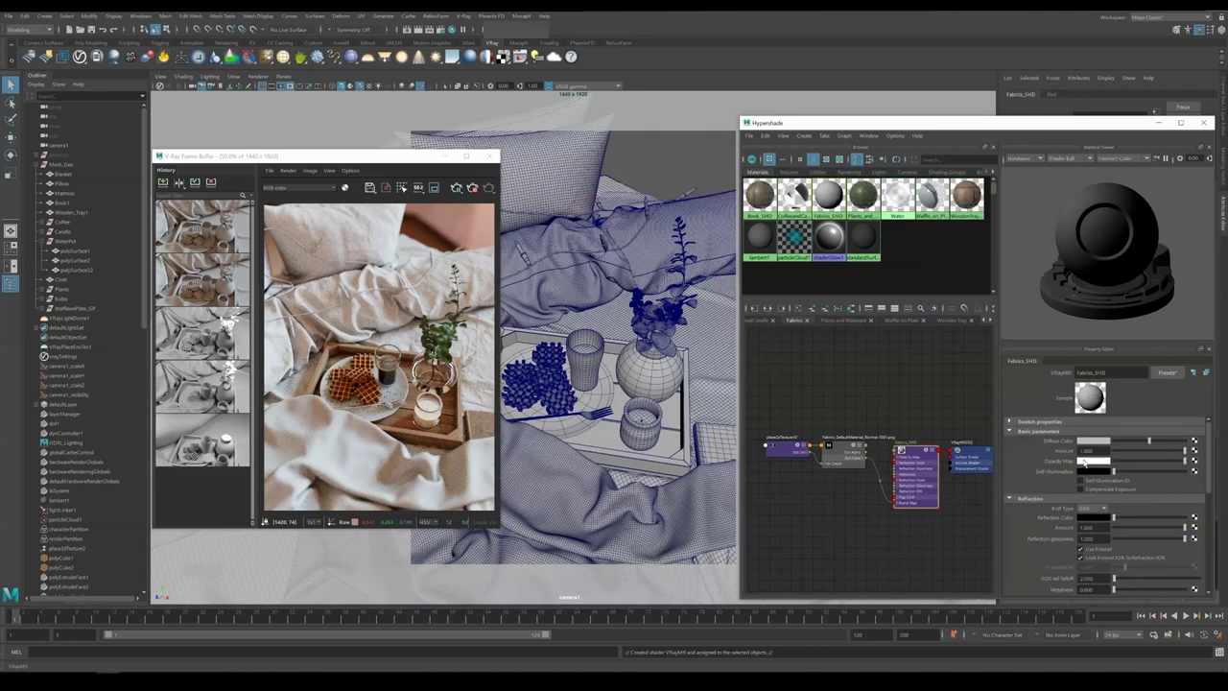
{"action": "left_click", "coordinate": [1093, 439]}
{"action": "left_click", "coordinate": [1085, 460]}
{"action": "left_click", "coordinate": [1097, 472]}
{"action": "left_click_drag", "start_coordinate": [1084, 482], "coordinate": [1074, 485]}
{"action": "left_click", "coordinate": [1081, 460]}
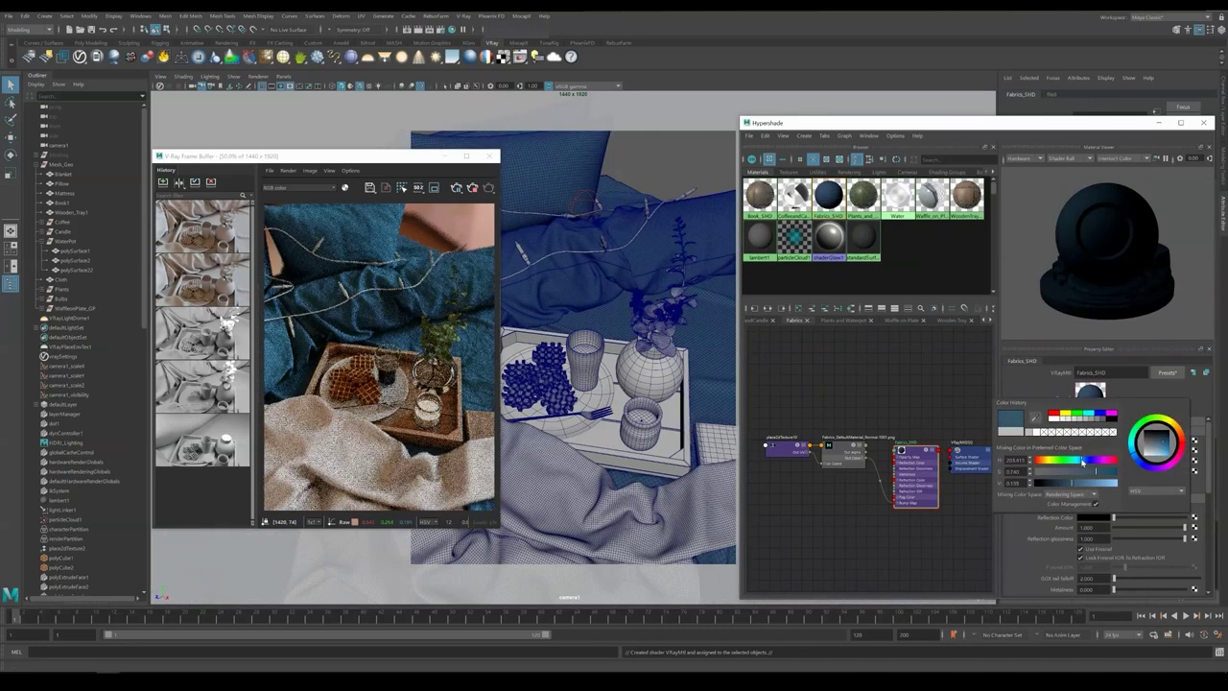
Duplicate Fabrics_SHD using Duplicate Special with Duplicate input graph enabled
{"action": "left_click", "coordinate": [34, 16]}
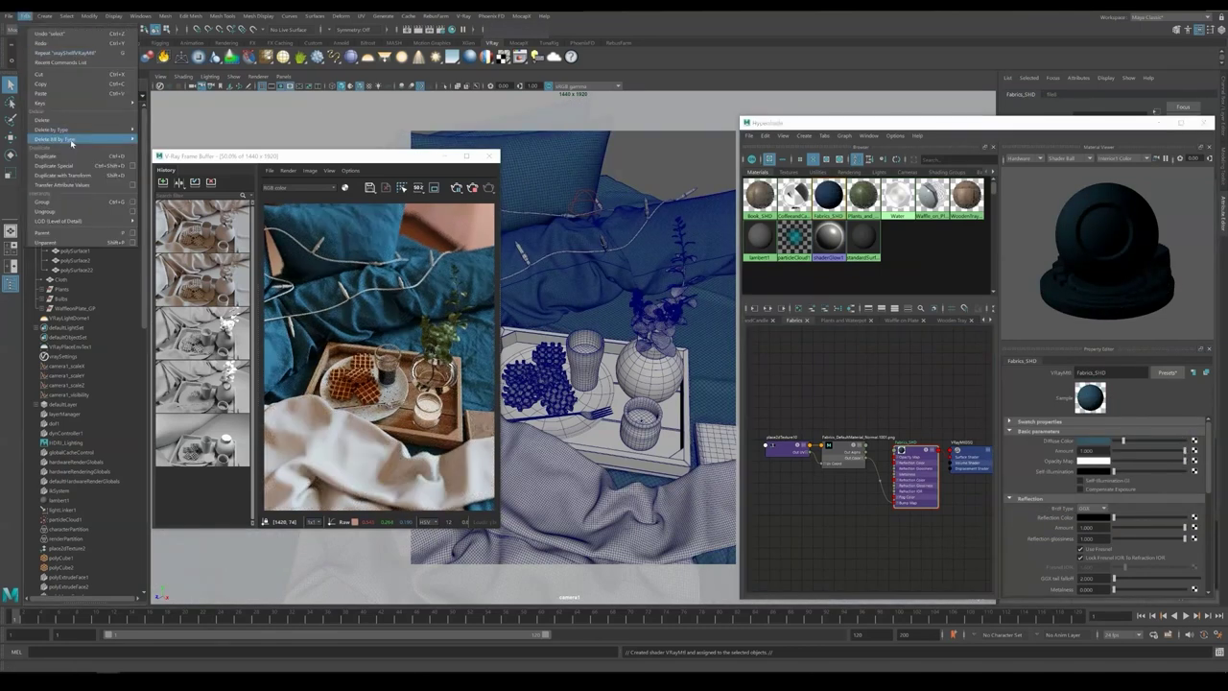
{"action": "left_click", "coordinate": [132, 164]}
{"action": "left_click_drag", "start_coordinate": [806, 197], "coordinate": [560, 244]}
{"action": "left_click", "coordinate": [619, 381]}
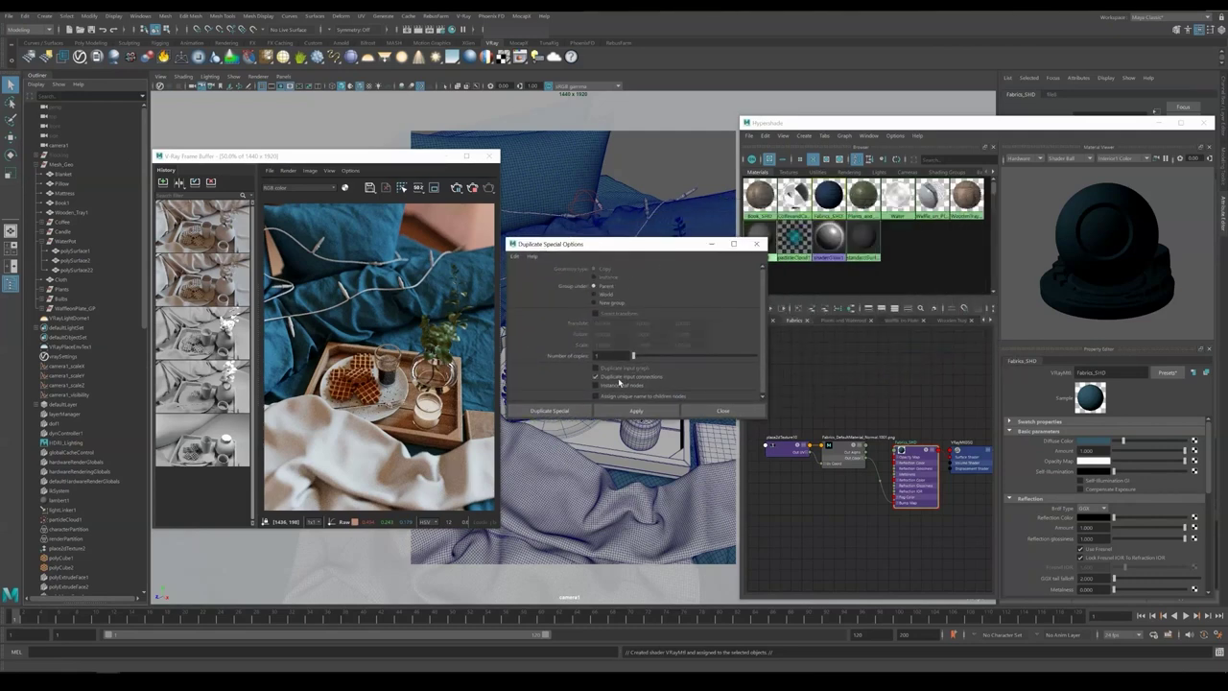
{"action": "left_click", "coordinate": [606, 369]}
{"action": "left_click", "coordinate": [632, 410]}
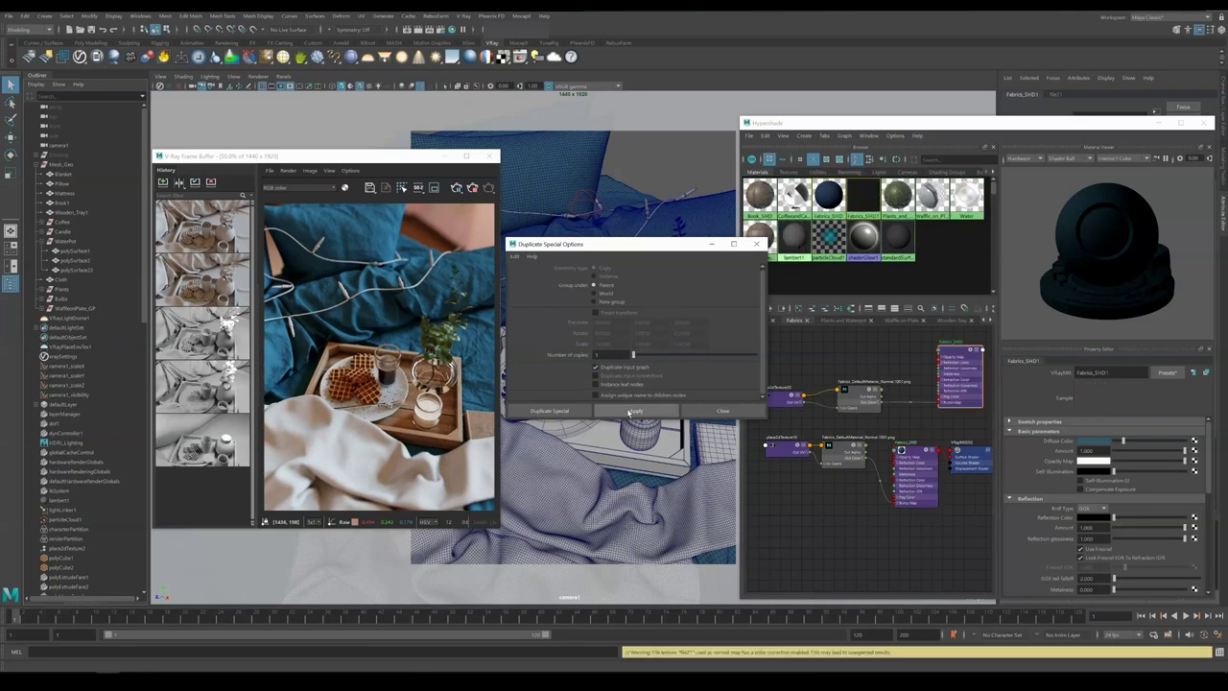
{"action": "left_click", "coordinate": [756, 244]}
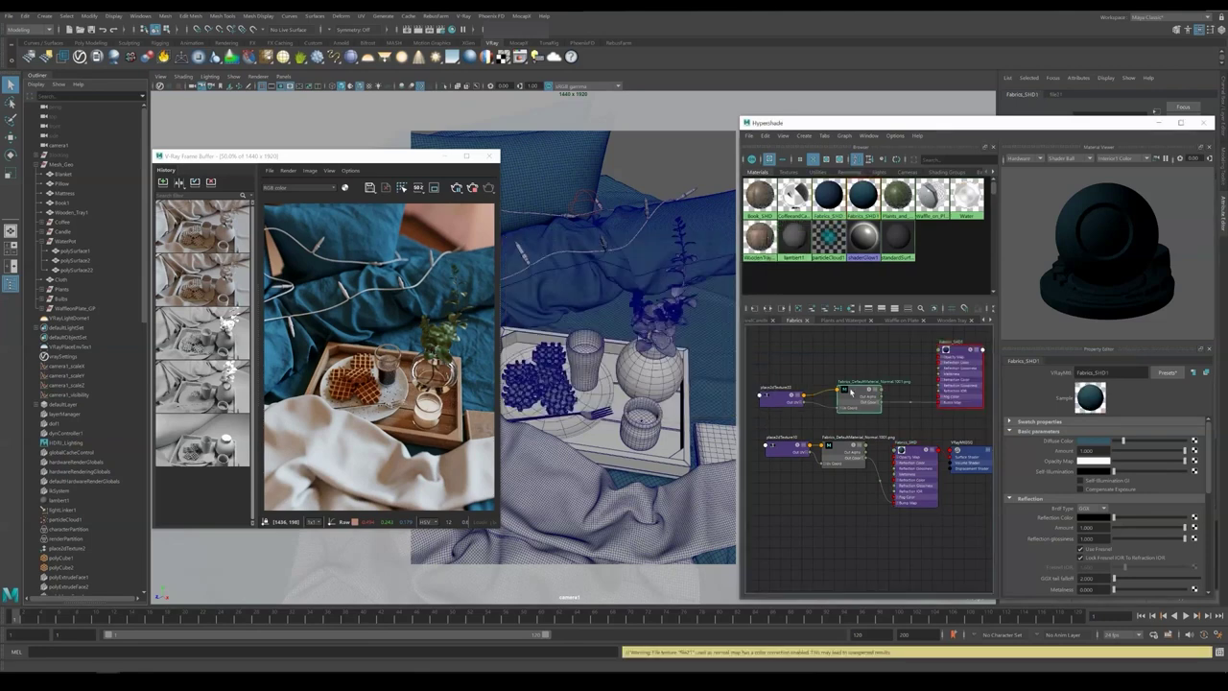
Rename the duplicated fabric shader Pillows_SHD and assign it to the pillow
{"action": "type", "text": "Pillows_SHD"}
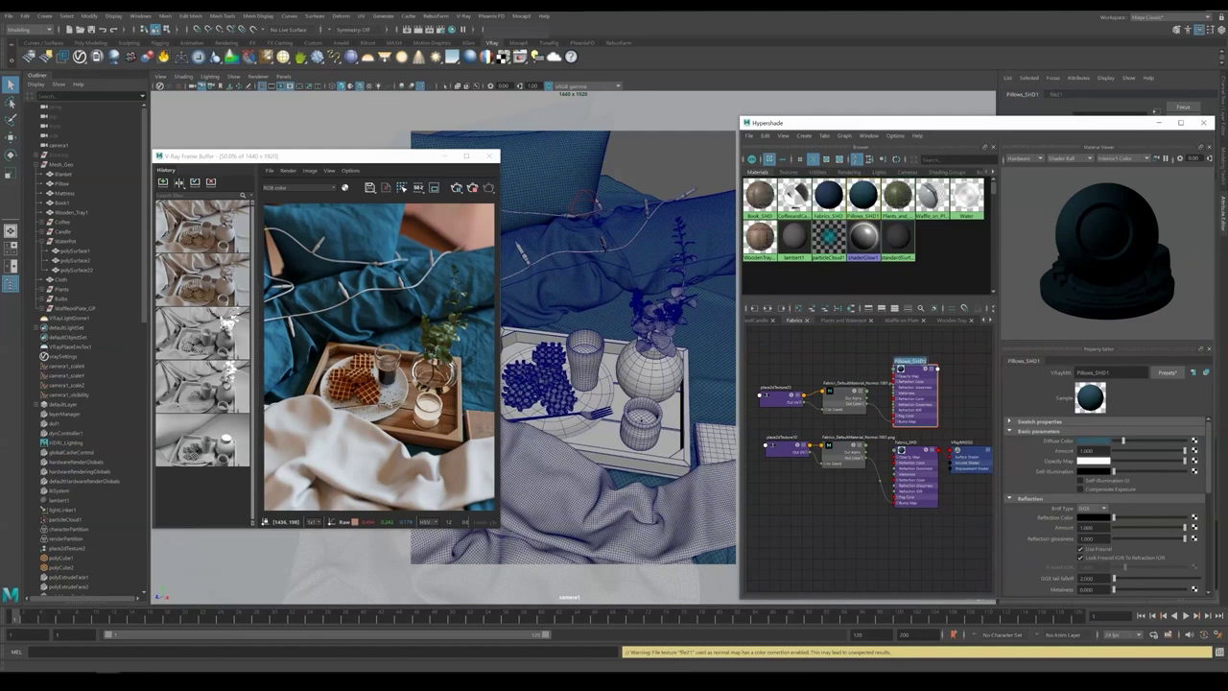
{"action": "key", "text": "Return"}
{"action": "left_click", "coordinate": [590, 175]}
{"action": "right_click_drag", "start_coordinate": [672, 151], "coordinate": [748, 442]}
Line up the Pillows_SHD nodes above the original fabric network and rename the original shader Blanket_SHD
{"action": "left_click_drag", "start_coordinate": [926, 433], "coordinate": [923, 360]}
{"action": "left_click_drag", "start_coordinate": [826, 467], "coordinate": [852, 391]}
{"action": "left_click_drag", "start_coordinate": [756, 477], "coordinate": [801, 394]}
{"action": "scroll", "coordinate": [800, 391], "scroll_direction": "up", "scroll_amount": 3}
{"action": "left_click", "coordinate": [857, 391]}
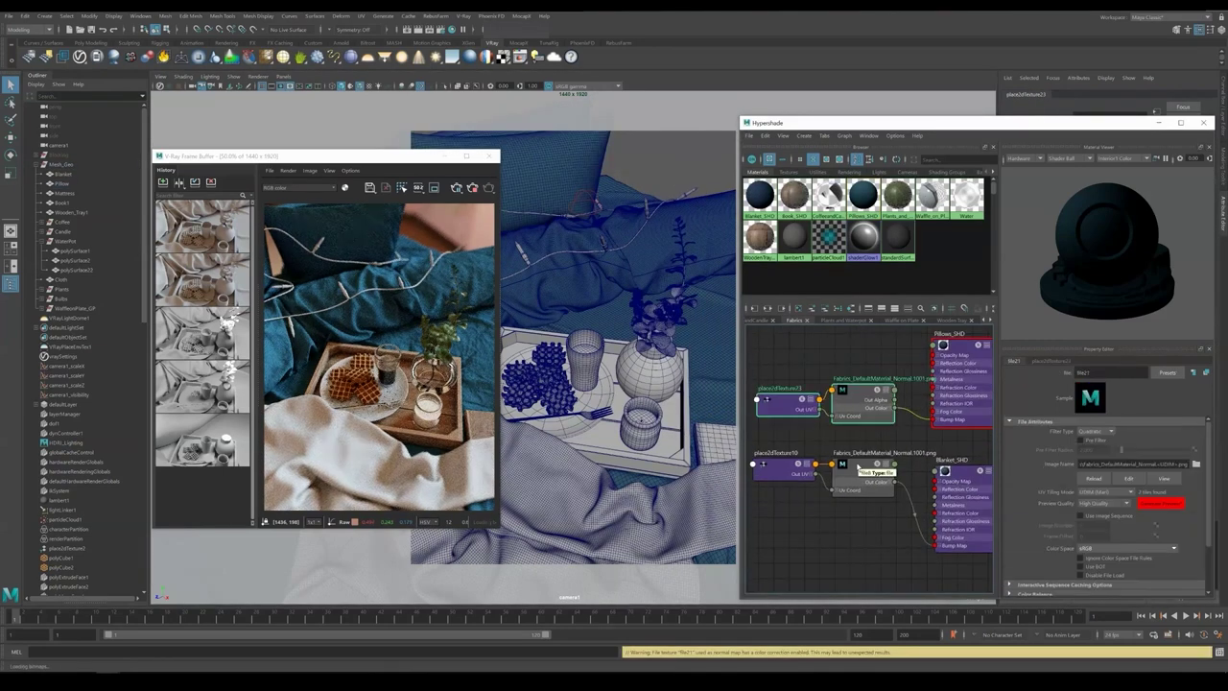
{"action": "middle_click_drag", "start_coordinate": [858, 467], "coordinate": [842, 472], "text": "alt"}
Set the diffuse color of Pillows_SHD to near white
{"action": "left_click", "coordinate": [944, 349]}
{"action": "left_click", "coordinate": [1093, 440]}
{"action": "left_click", "coordinate": [1104, 442]}
{"action": "left_click", "coordinate": [944, 476]}
Assign the pillow material to the mattress as well and rename the shader PillowsandMattress_SHD
{"action": "left_click", "coordinate": [676, 179]}
{"action": "right_click_drag", "start_coordinate": [676, 179], "coordinate": [753, 468]}
{"action": "double_click", "coordinate": [933, 338]}
{"action": "type", "text": "PillowsandMatt"}
Connect the blanket's normal map texture to the PillowsandMattress_SHD bump map and delete the duplicated texture and placement nodes
{"action": "left_click", "coordinate": [862, 370]}
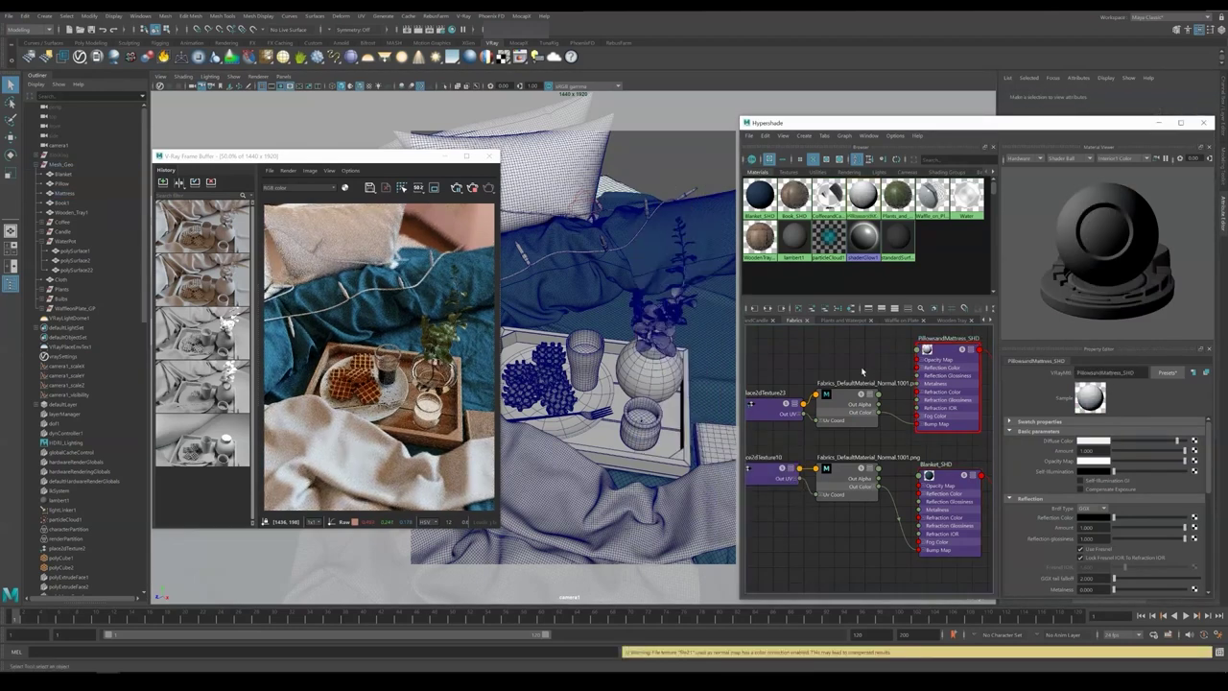
{"action": "middle_click_drag", "start_coordinate": [861, 370], "coordinate": [864, 366], "text": "alt"}
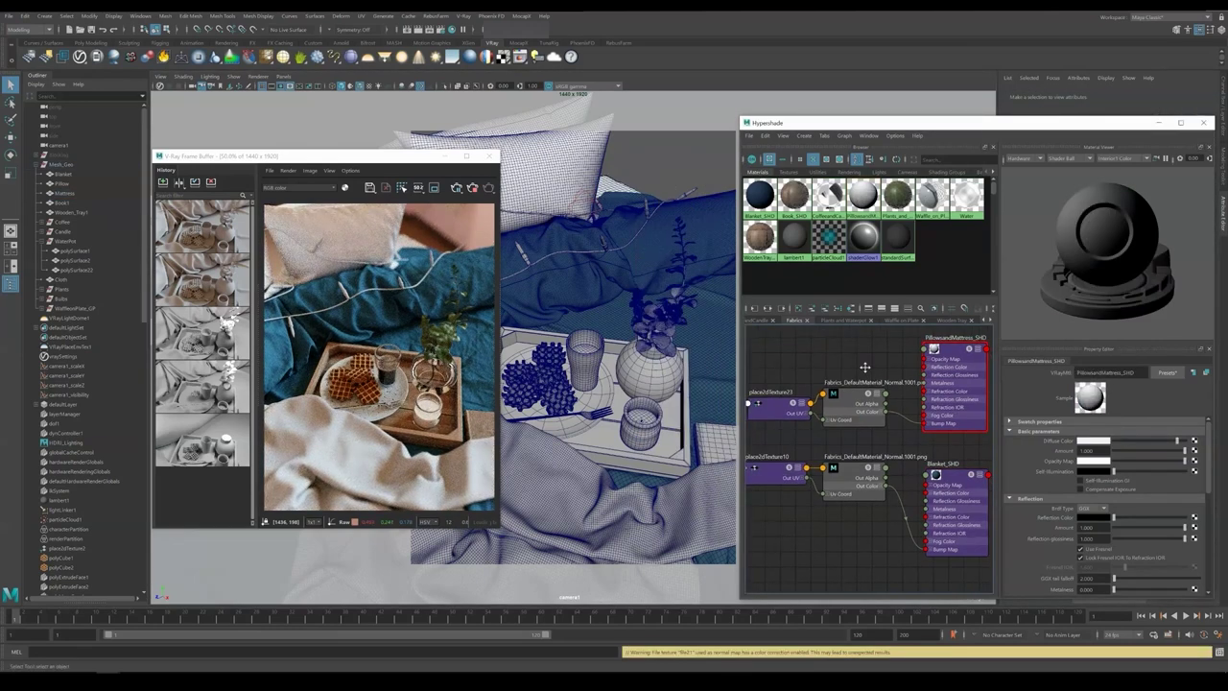
{"action": "left_click_drag", "start_coordinate": [922, 423], "coordinate": [925, 423]}
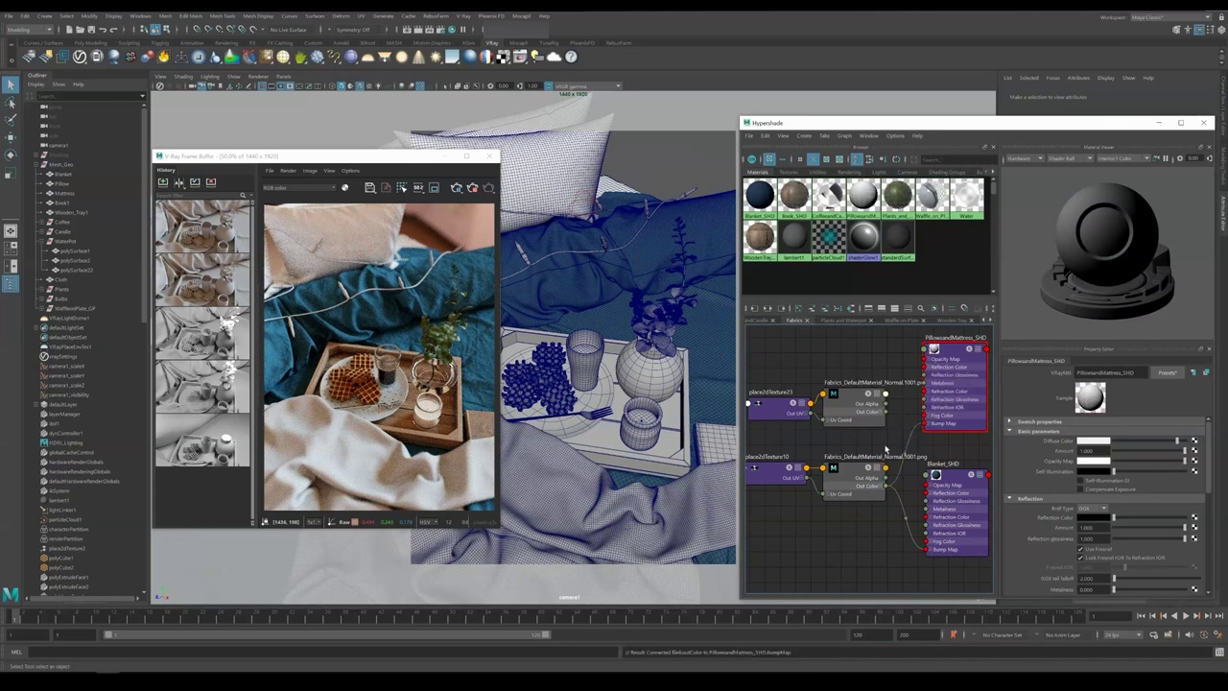
{"action": "left_click_drag", "start_coordinate": [905, 372], "coordinate": [770, 428]}
{"action": "left_click", "coordinate": [816, 409]}
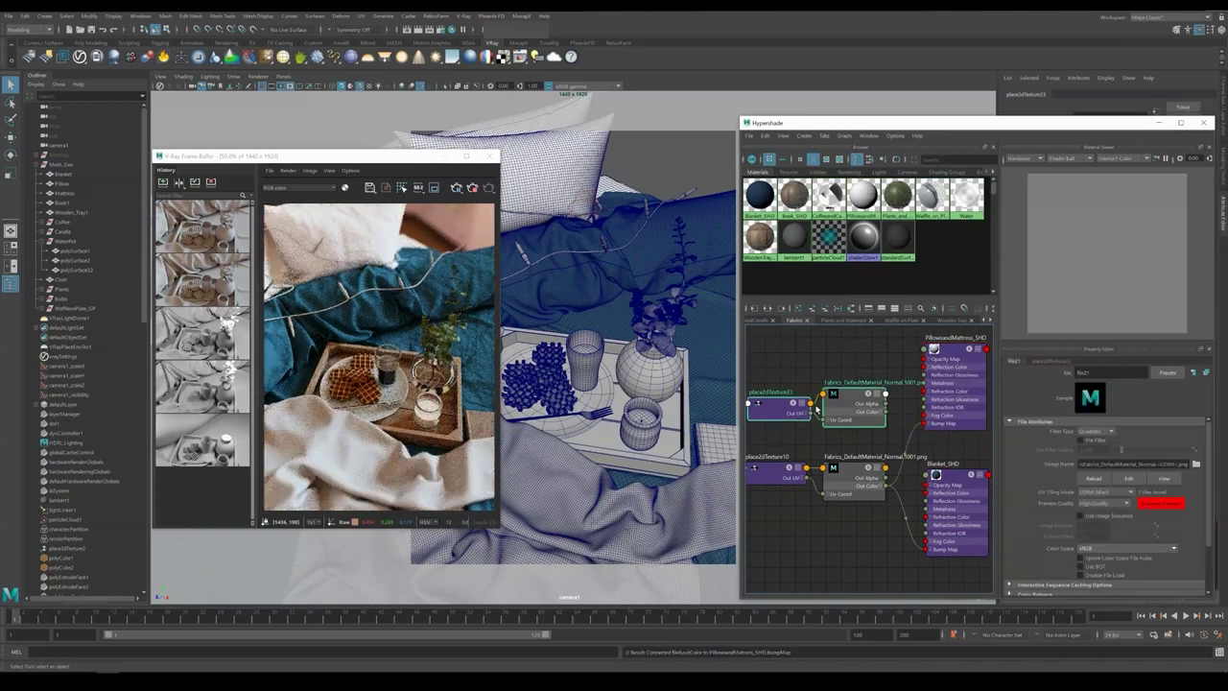
{"action": "key", "text": "Delete"}
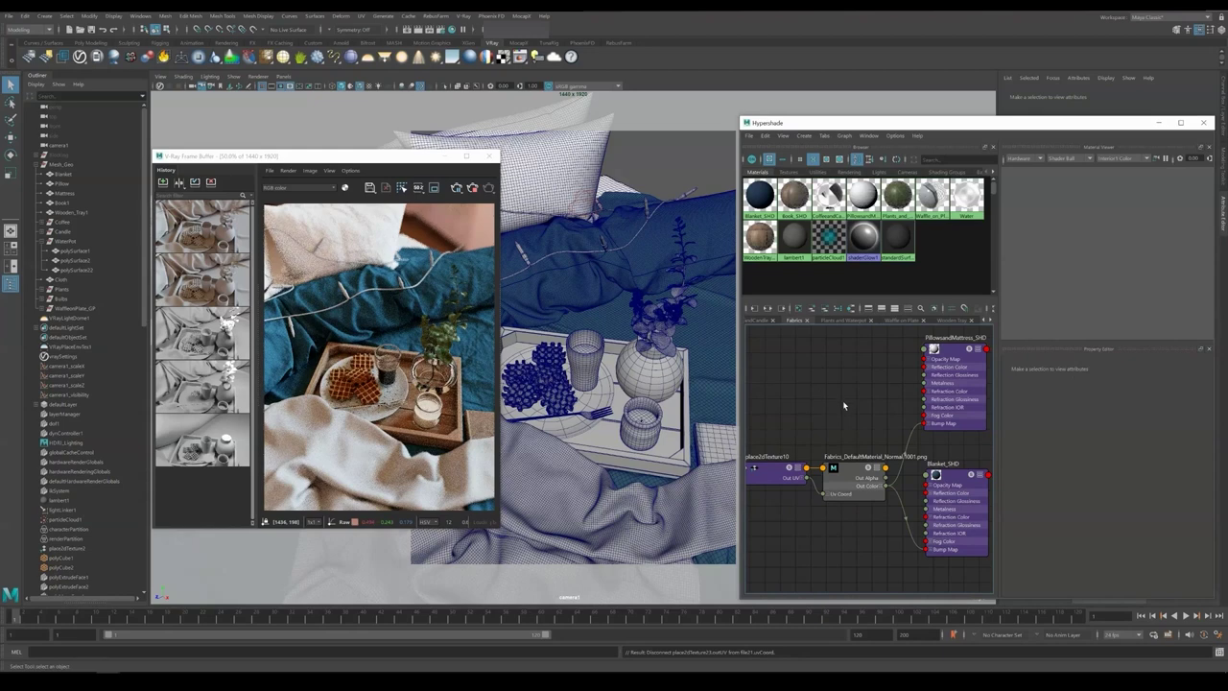
Darken the PillowsandMattress_SHD diffuse color slightly and tint it a warm off-white, moving its node nearer the Blanket_SHD node
{"action": "left_click", "coordinate": [954, 343]}
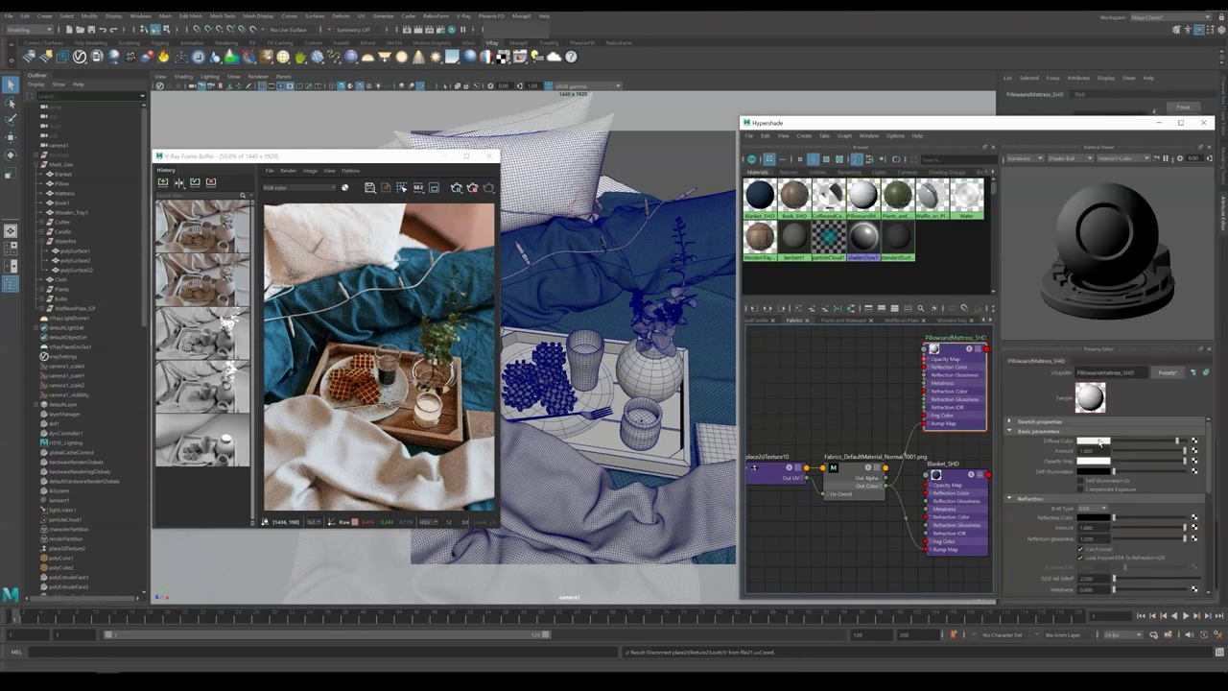
{"action": "left_click", "coordinate": [1099, 440]}
{"action": "left_click", "coordinate": [820, 387]}
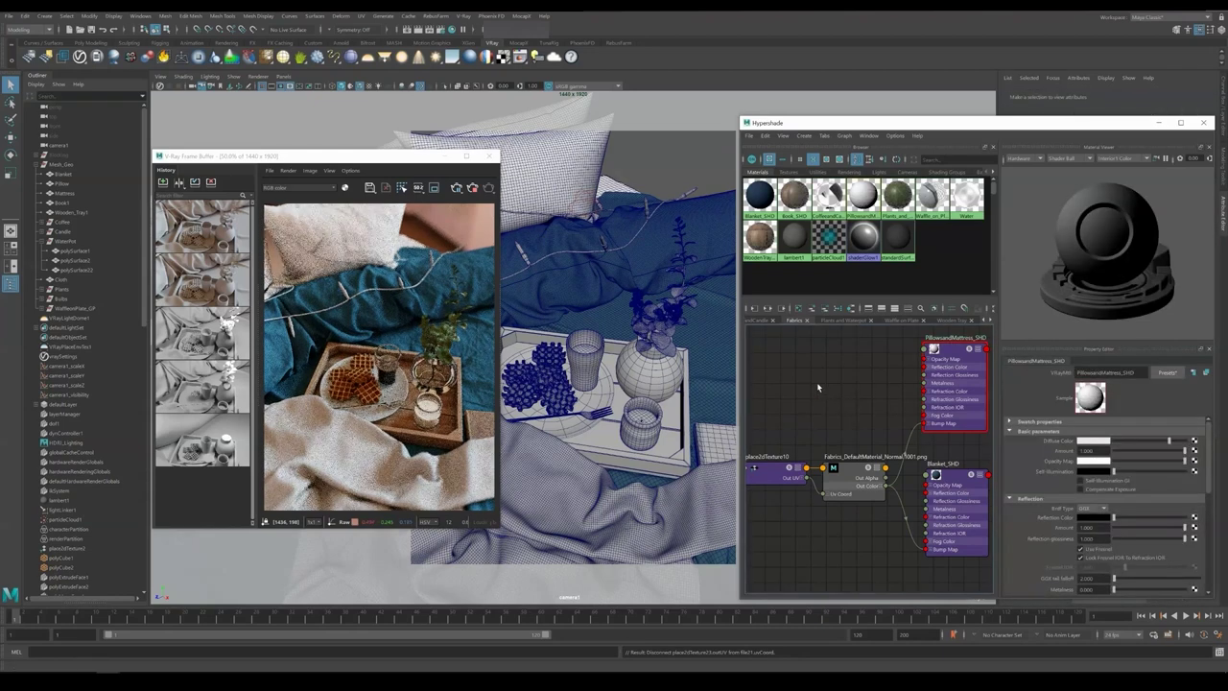
{"action": "left_click_drag", "start_coordinate": [949, 348], "coordinate": [950, 366]}
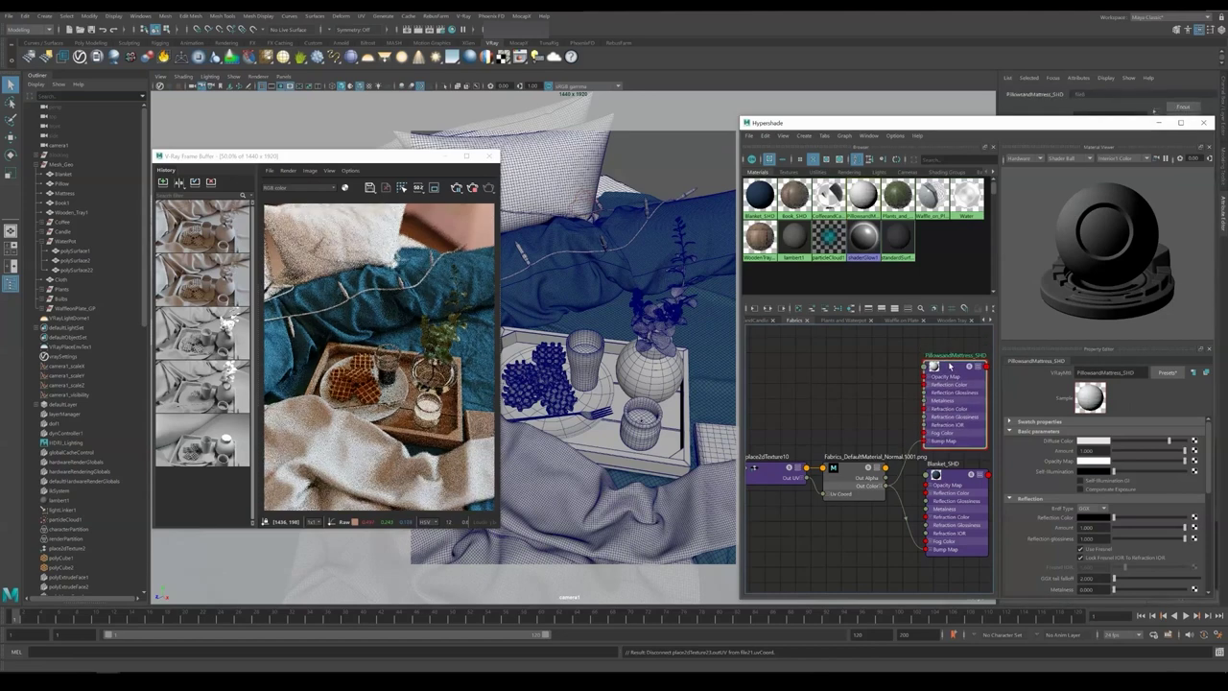
{"action": "left_click", "coordinate": [1099, 442]}
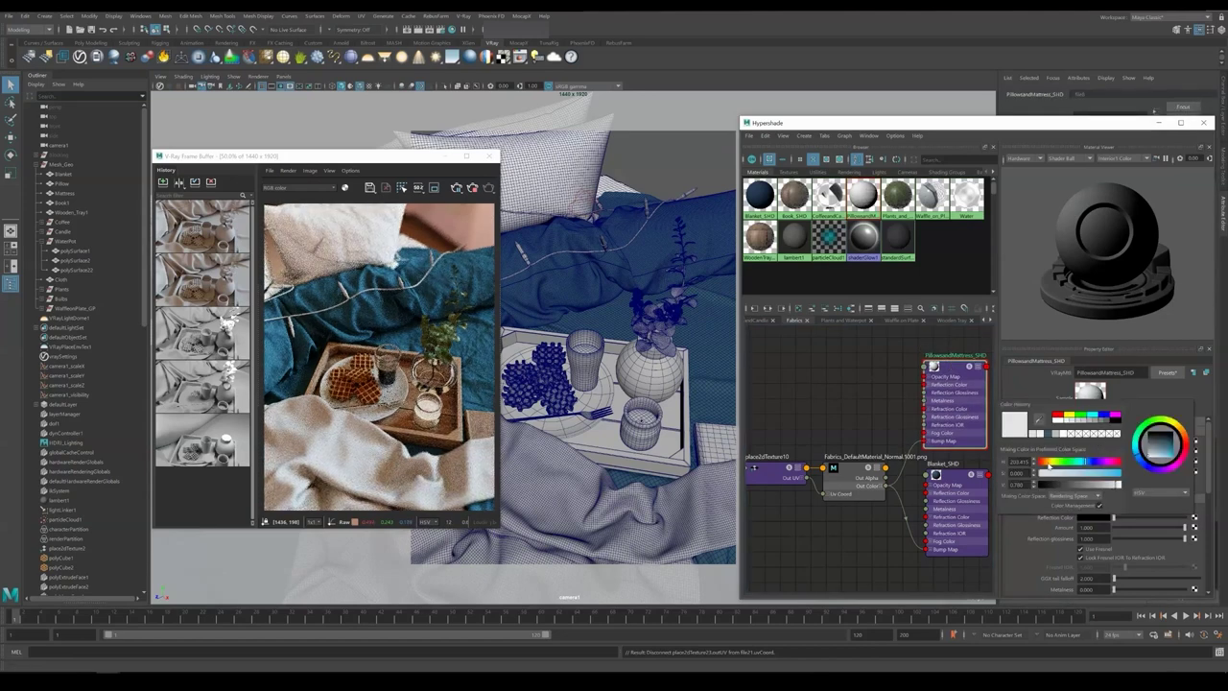
{"action": "left_click_drag", "start_coordinate": [1047, 477], "coordinate": [1029, 474]}
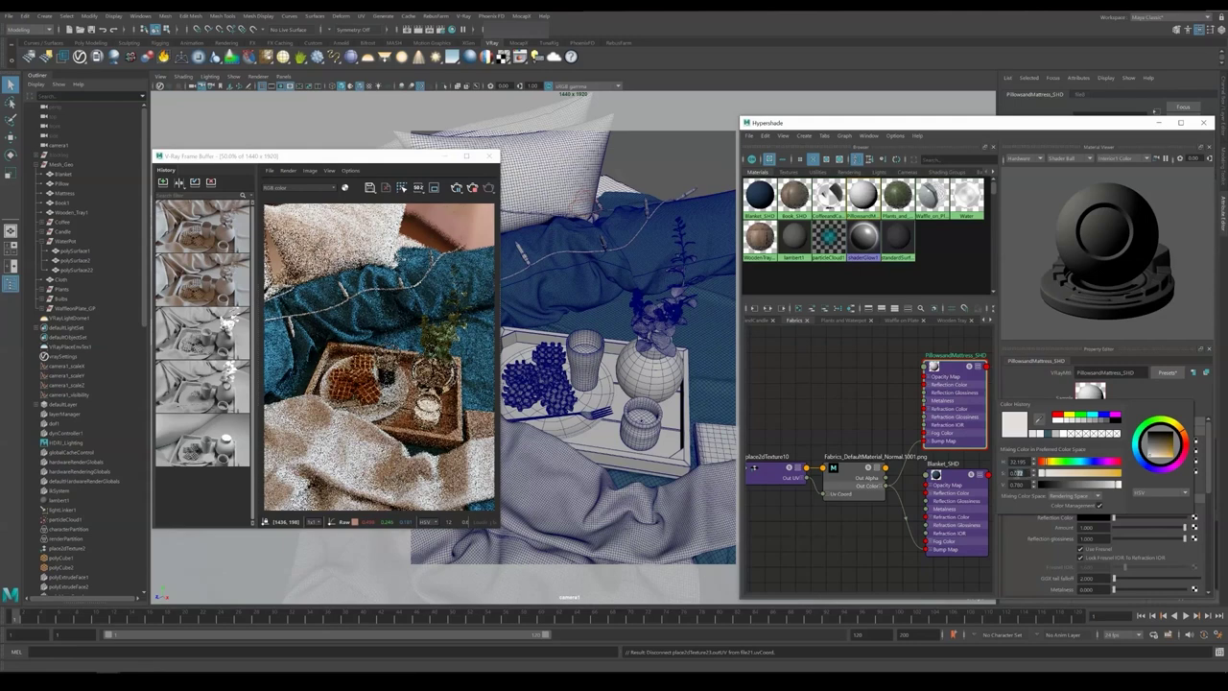
Set the interactive render resolution to 50% of the render settings
{"action": "left_click", "coordinate": [415, 189]}
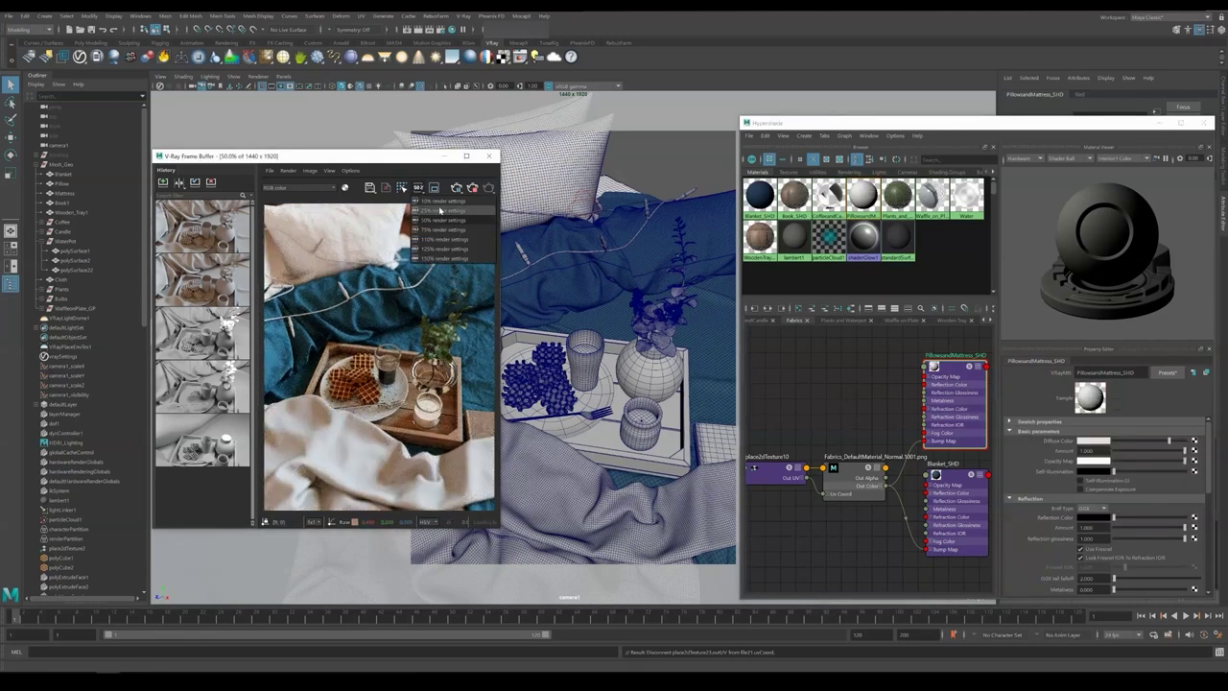
{"action": "left_click", "coordinate": [442, 222]}
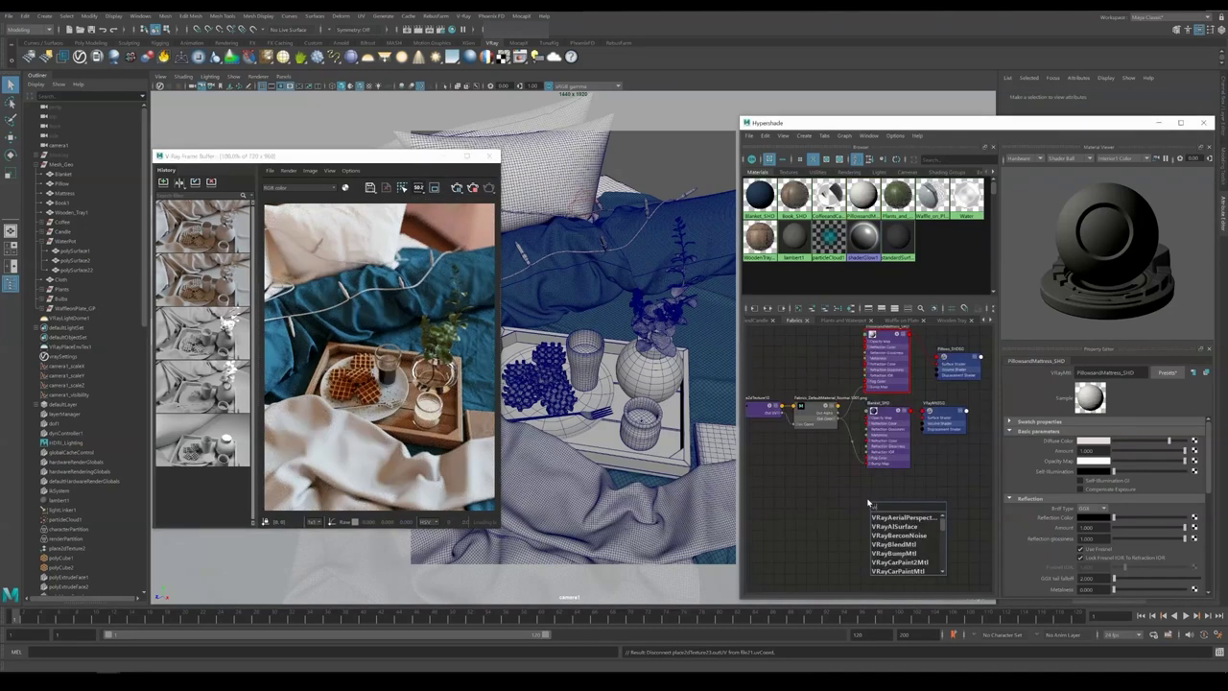
Create a VRayMtl node below the fabric shaders and rename it Cloth_SHD
{"action": "type", "text": "mtl"}
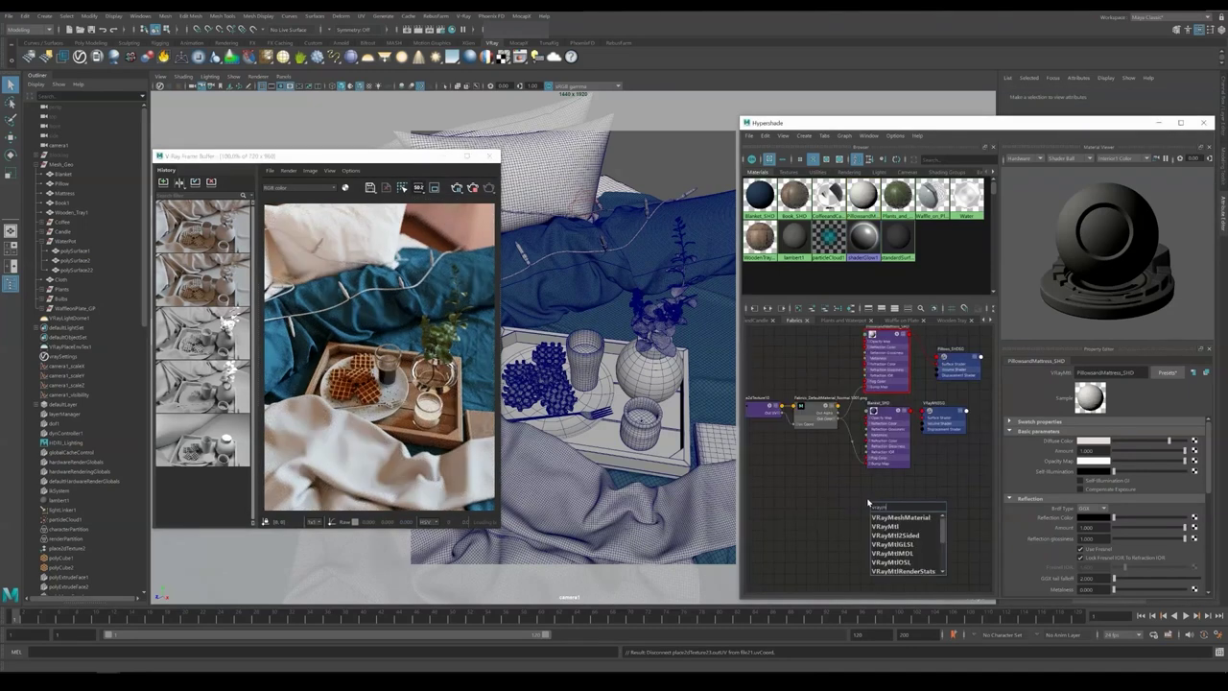
{"action": "key", "text": "Down"}
{"action": "key", "text": "Return"}
{"action": "left_click_drag", "start_coordinate": [891, 507], "coordinate": [889, 490]}
{"action": "scroll", "coordinate": [889, 489], "scroll_direction": "up", "scroll_amount": 5}
{"action": "middle_click_drag", "start_coordinate": [890, 489], "coordinate": [838, 464], "text": "alt"}
{"action": "double_click", "coordinate": [819, 441]}
{"action": "type", "text": "Cloth1"}
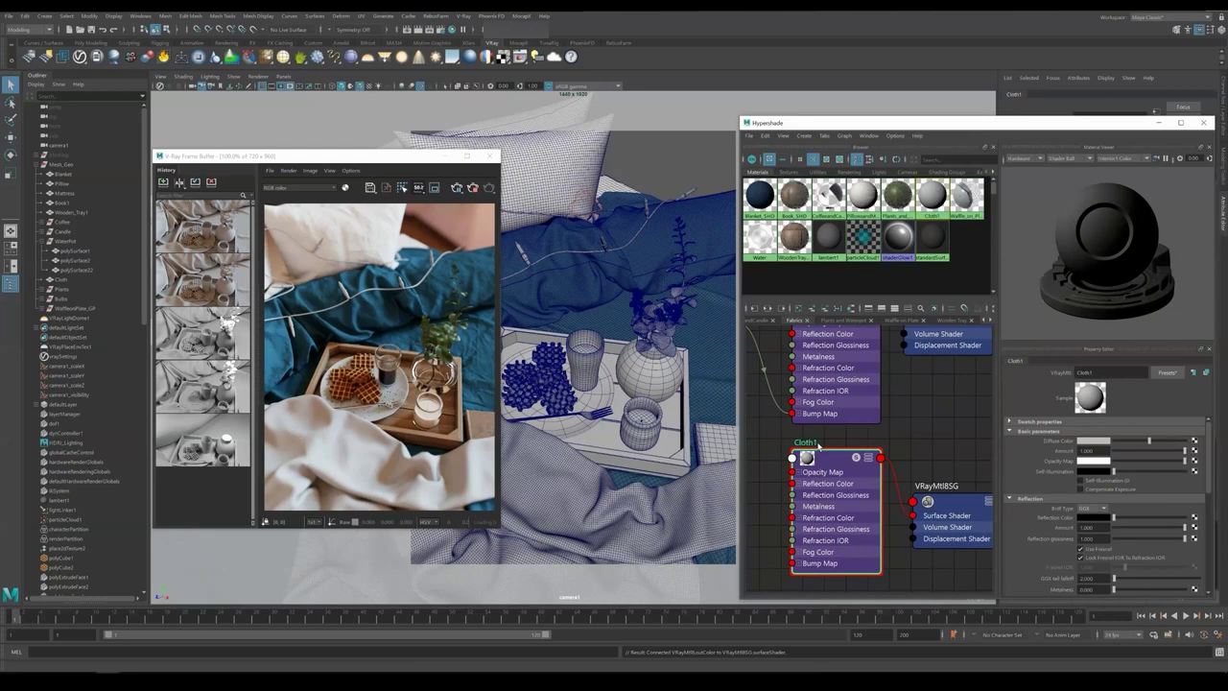
{"action": "double_click", "coordinate": [806, 442]}
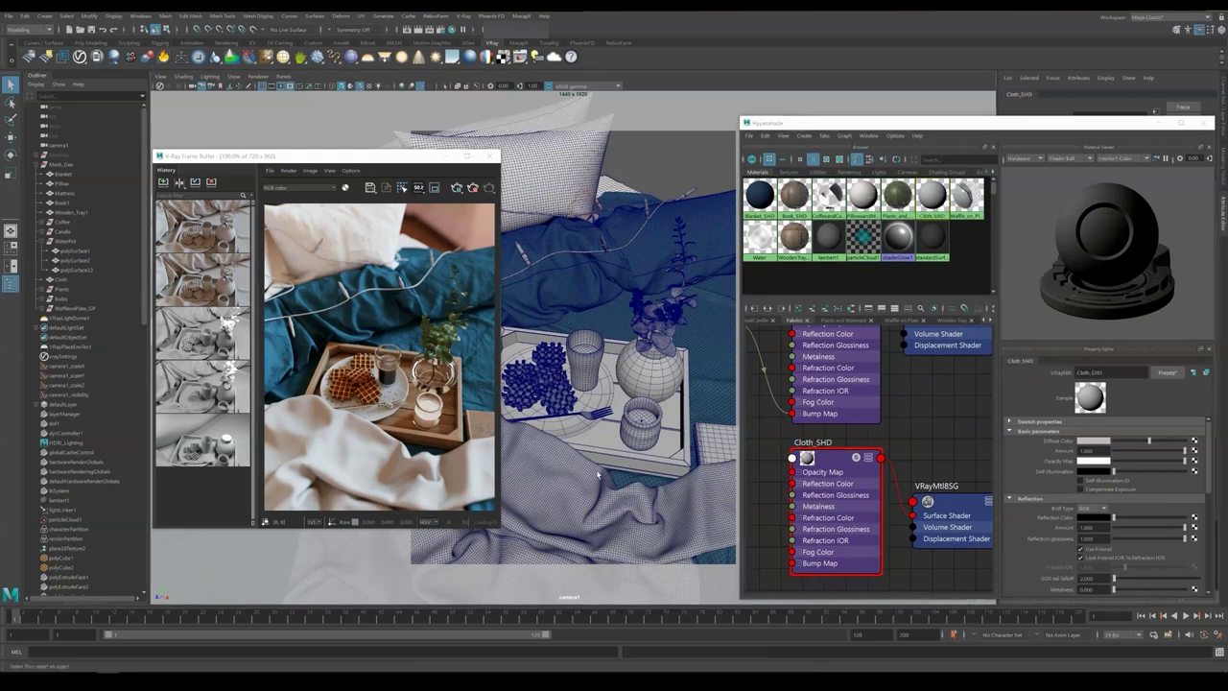
Assign the Cloth_SHD material to the crumpled cloth in front of the tray
{"action": "left_click", "coordinate": [664, 489]}
{"action": "right_click_drag", "start_coordinate": [664, 490], "coordinate": [748, 474]}
{"action": "left_click", "coordinate": [827, 459]}
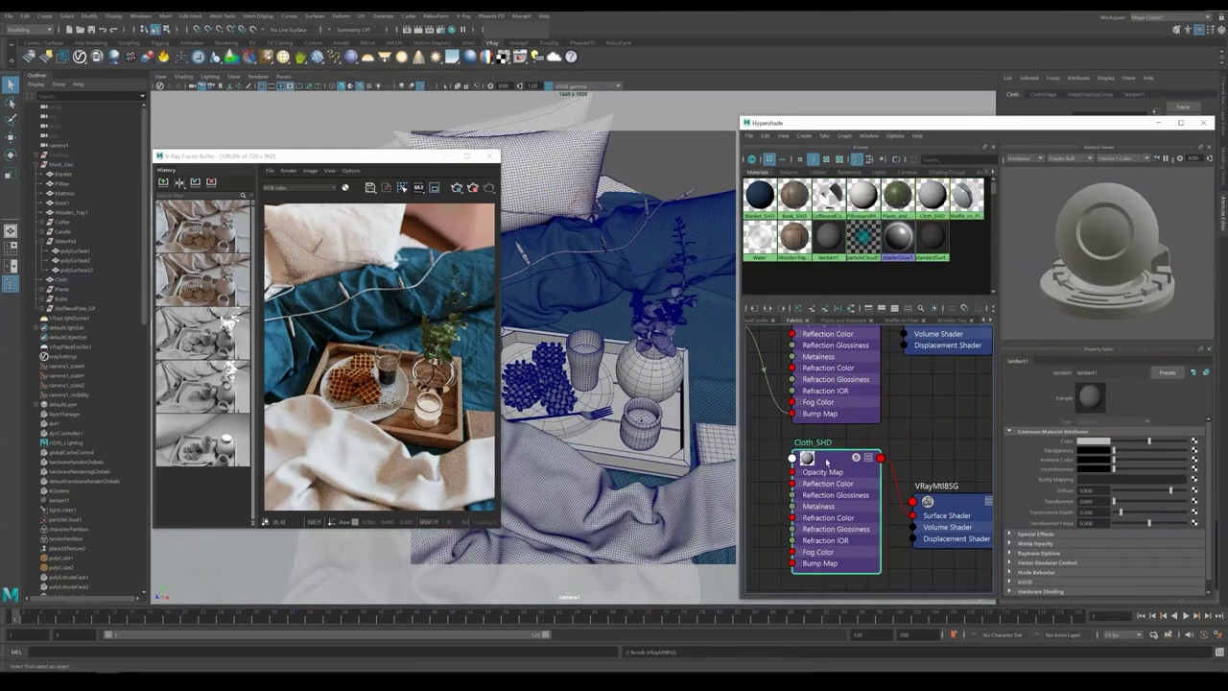
{"action": "left_click", "coordinate": [941, 427]}
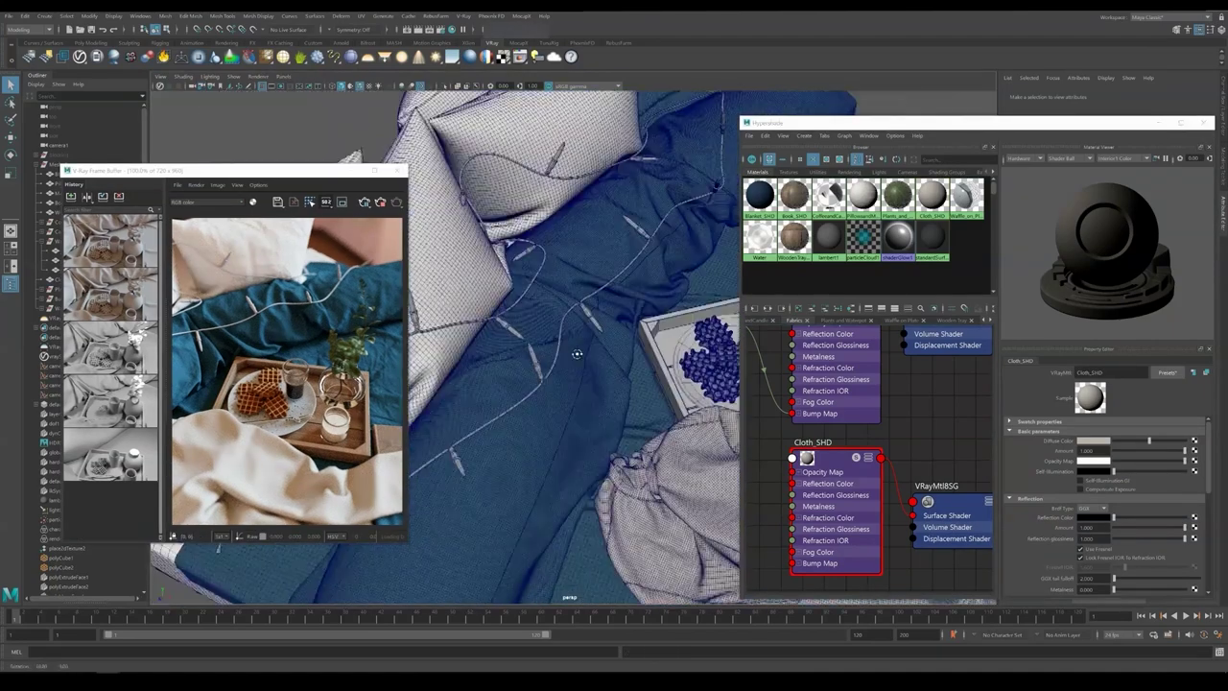
Select the string light's wire and bulb meshes and isolate them in the perspective view
{"action": "left_click", "coordinate": [585, 317]}
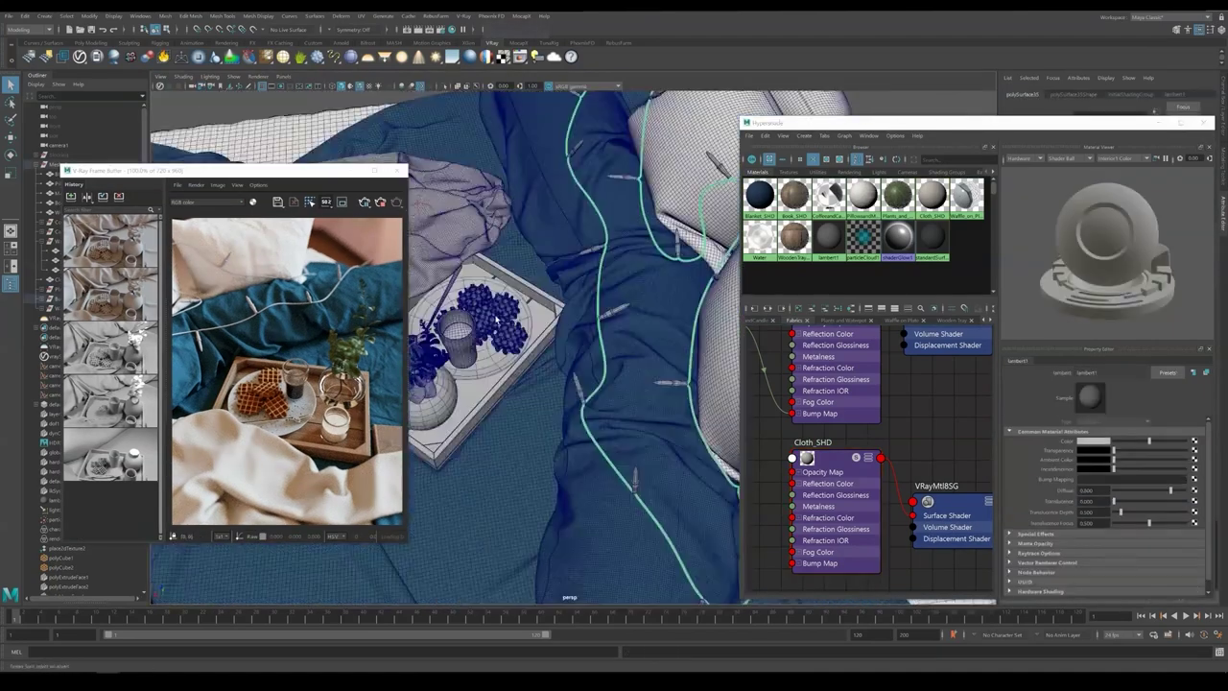
{"action": "left_click", "coordinate": [607, 442]}
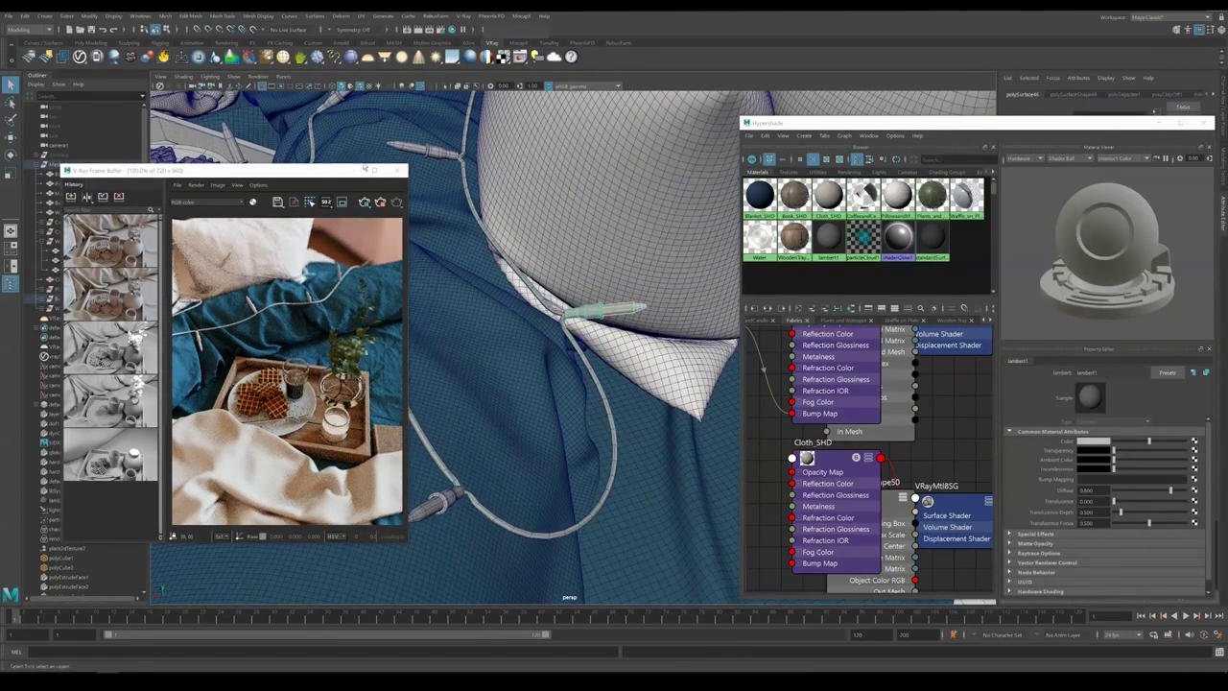
{"action": "left_click", "coordinate": [191, 17]}
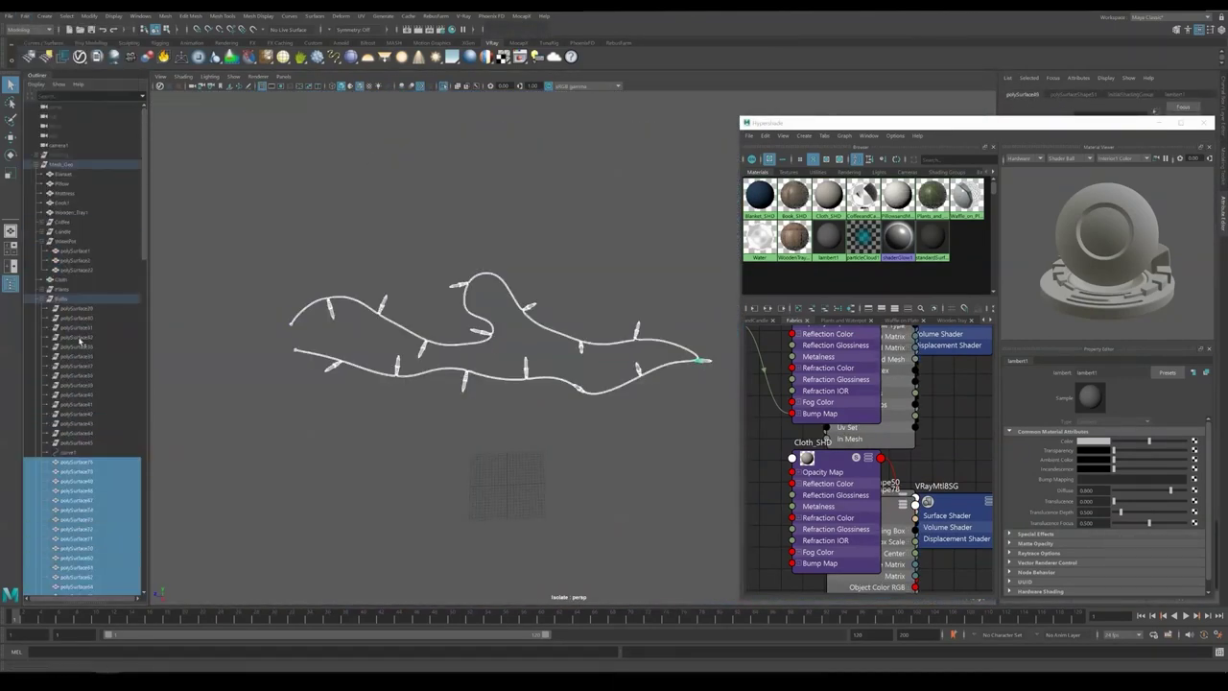
{"action": "left_click", "coordinate": [38, 303]}
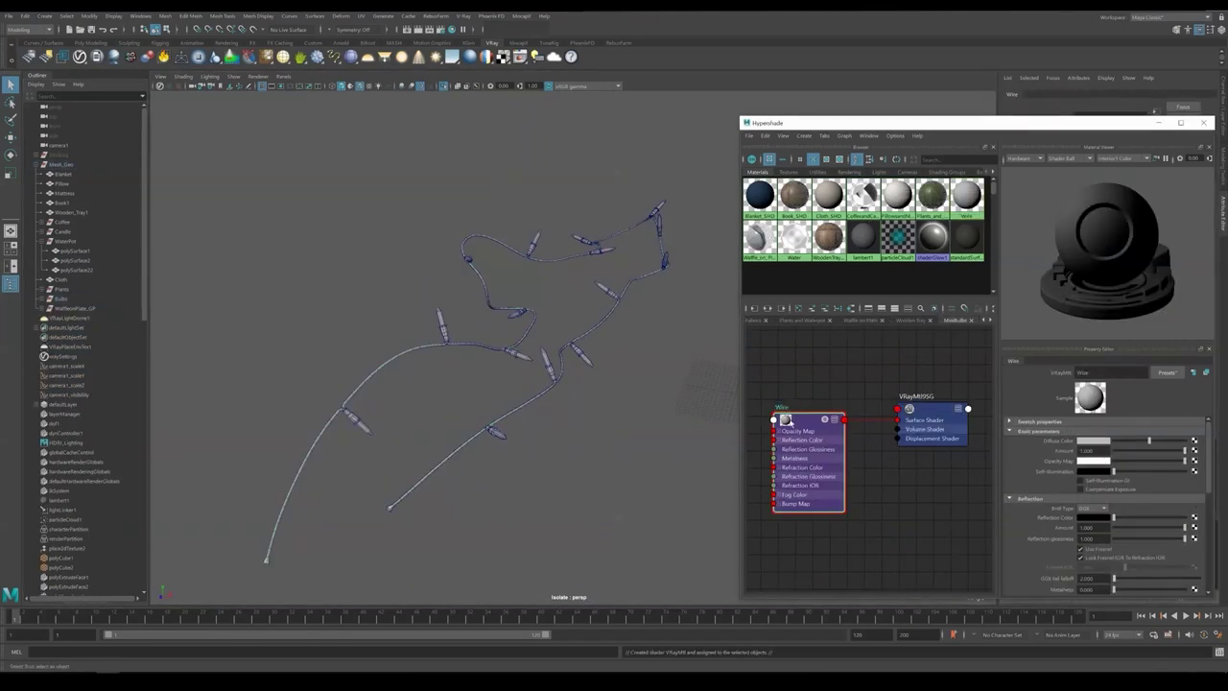
Move the Wire shader node closer to its shading group and select the glass parts of the mini bulbs
{"action": "left_click_drag", "start_coordinate": [791, 422], "coordinate": [821, 399]}
{"action": "left_click", "coordinate": [585, 361]}
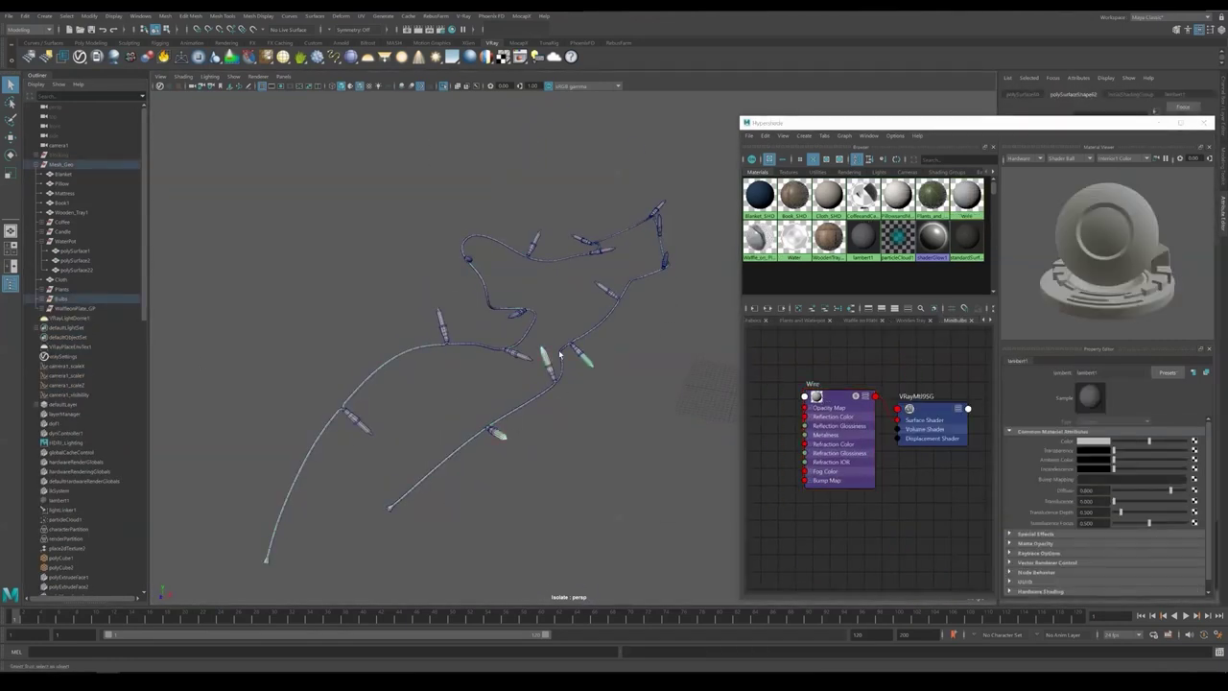
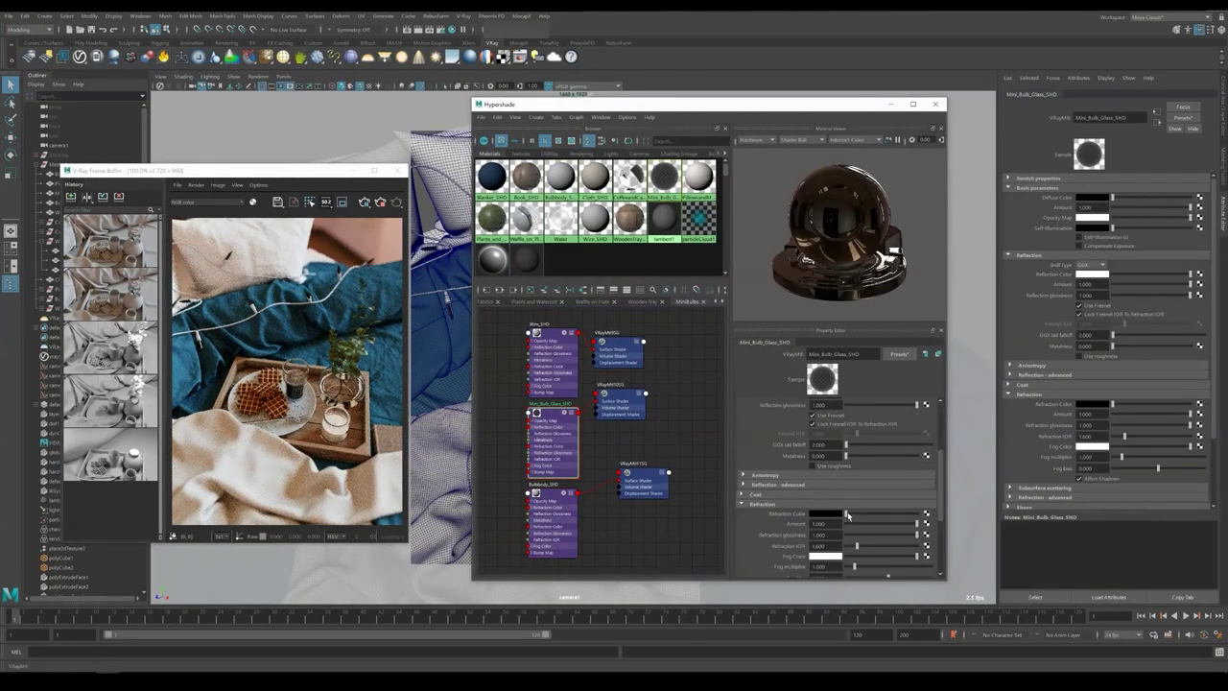
Set the Mini_Bulb_Glass_SHD refraction color to white and its refraction IOR to 1.517, checking a bulb in the render
{"action": "scroll", "coordinate": [764, 457], "scroll_direction": "down", "scroll_amount": 3}
{"action": "left_click_drag", "start_coordinate": [829, 546], "coordinate": [780, 546]}
{"action": "type", "text": "1.517"}
{"action": "key", "text": "Return"}
{"action": "scroll", "coordinate": [254, 301], "scroll_direction": "up", "scroll_amount": 3}
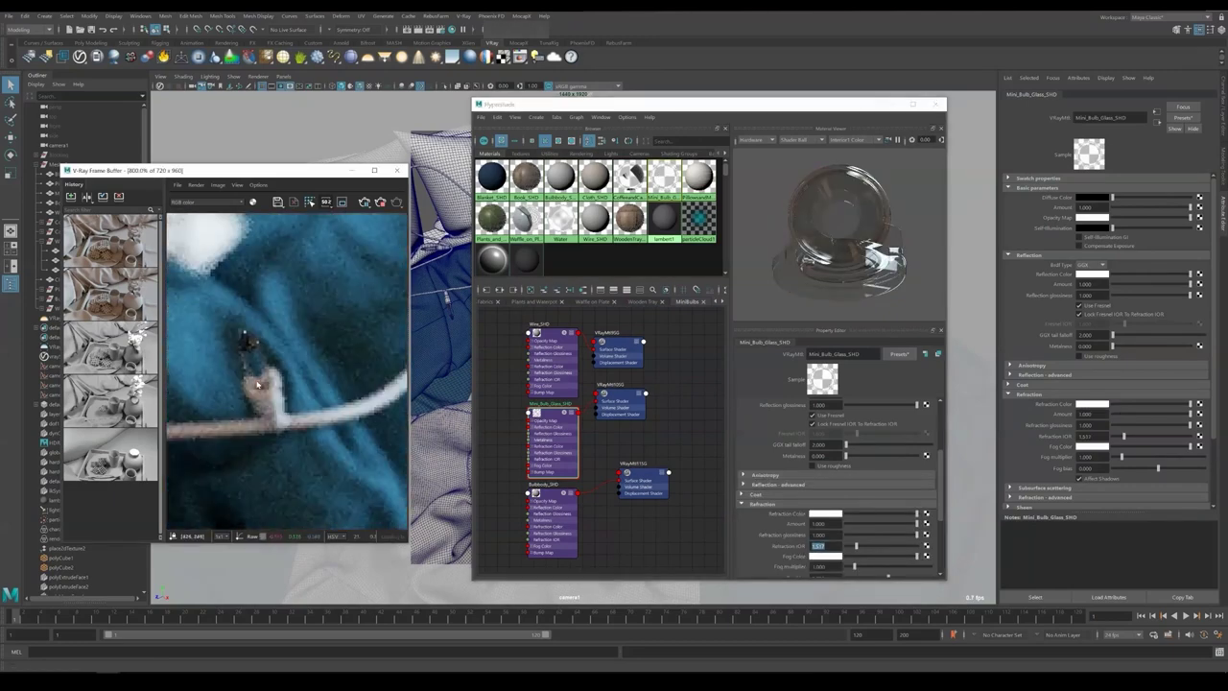
{"action": "scroll", "coordinate": [307, 378], "scroll_direction": "down", "scroll_amount": 3}
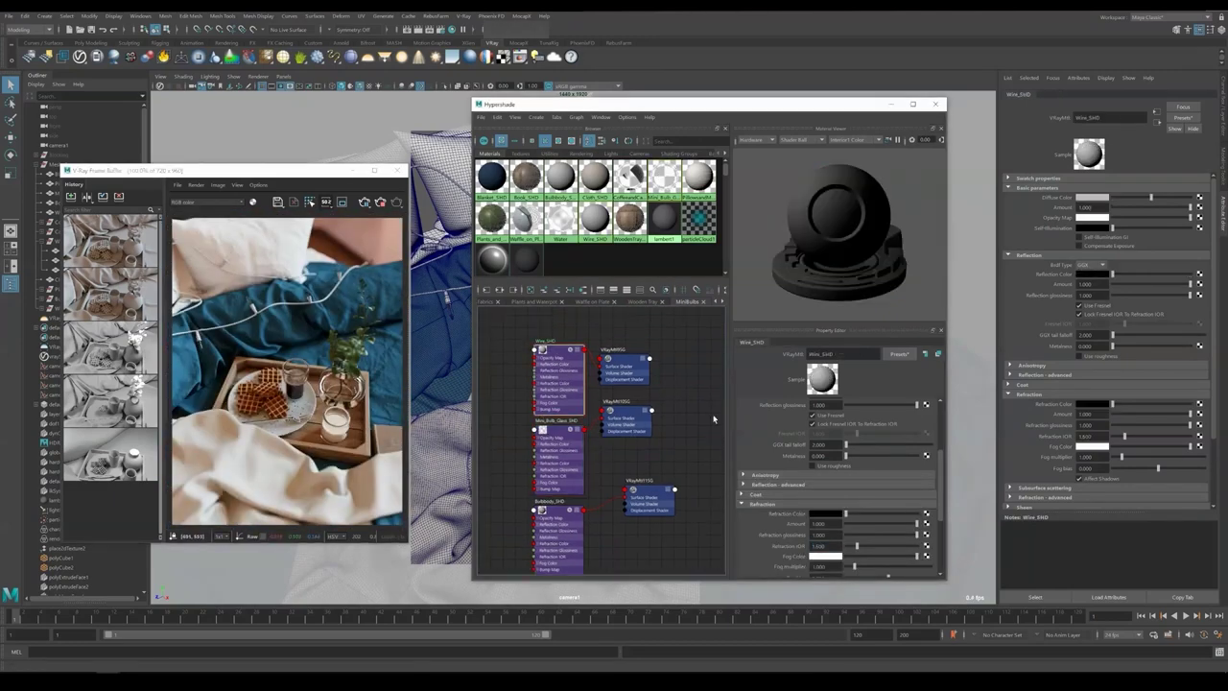
Make Wire_SHD a clear material with black diffuse, white reflection and refraction colors, and reduced refraction glossiness
{"action": "left_click", "coordinate": [825, 422]}
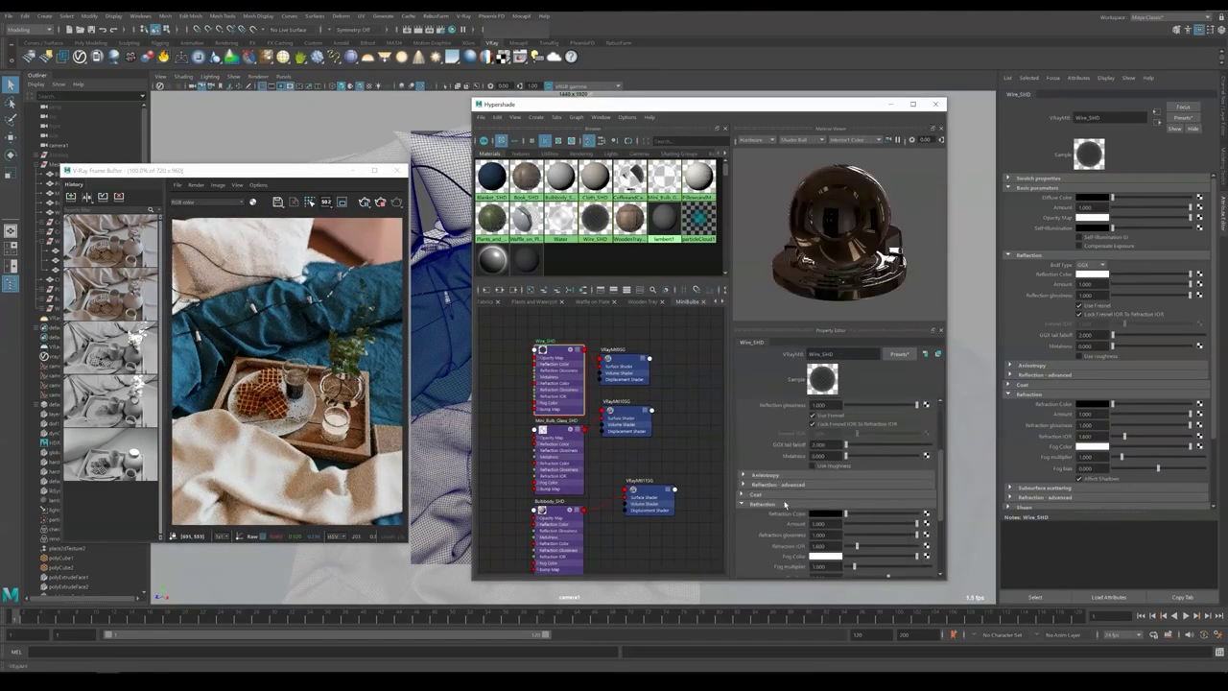
{"action": "left_click", "coordinate": [825, 513]}
{"action": "left_click", "coordinate": [789, 523]}
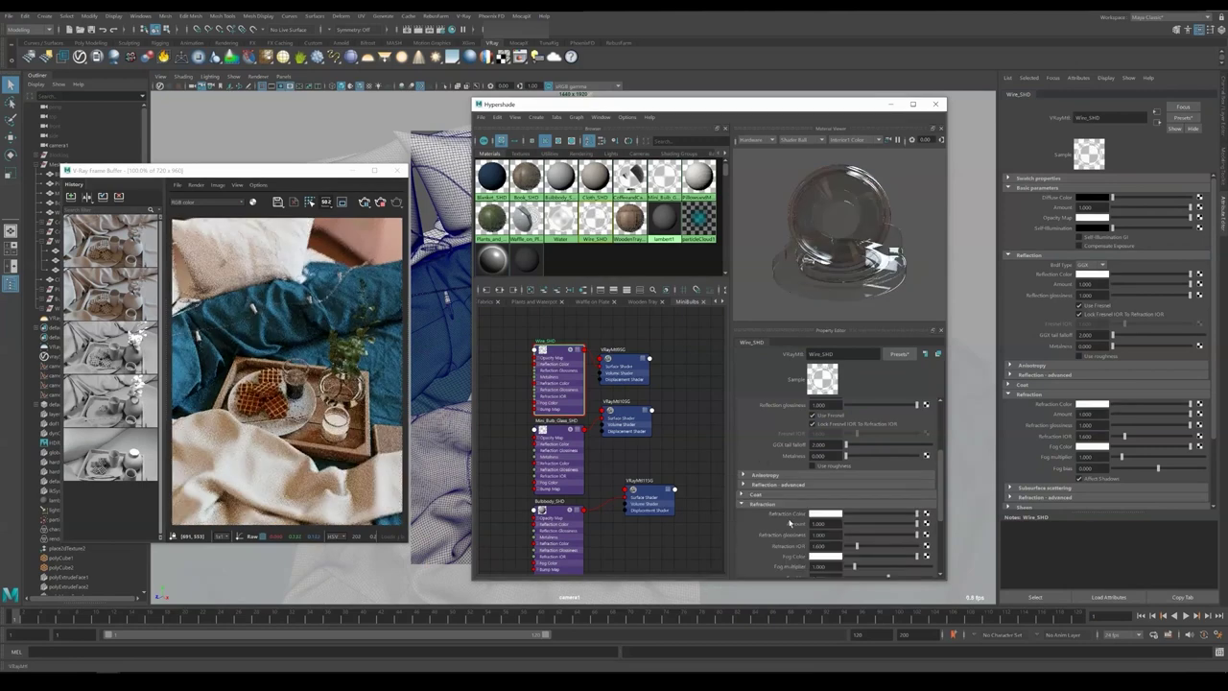
{"action": "scroll", "coordinate": [312, 324], "scroll_direction": "up", "scroll_amount": 1}
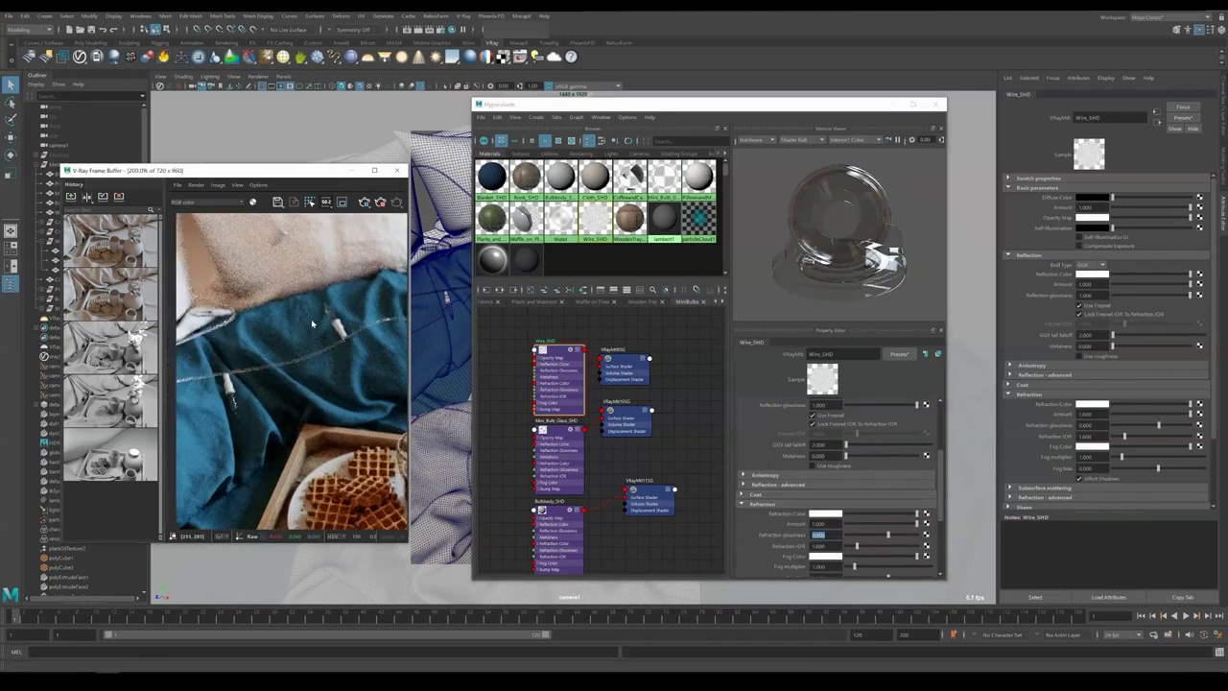
{"action": "scroll", "coordinate": [296, 345], "scroll_direction": "down", "scroll_amount": 1}
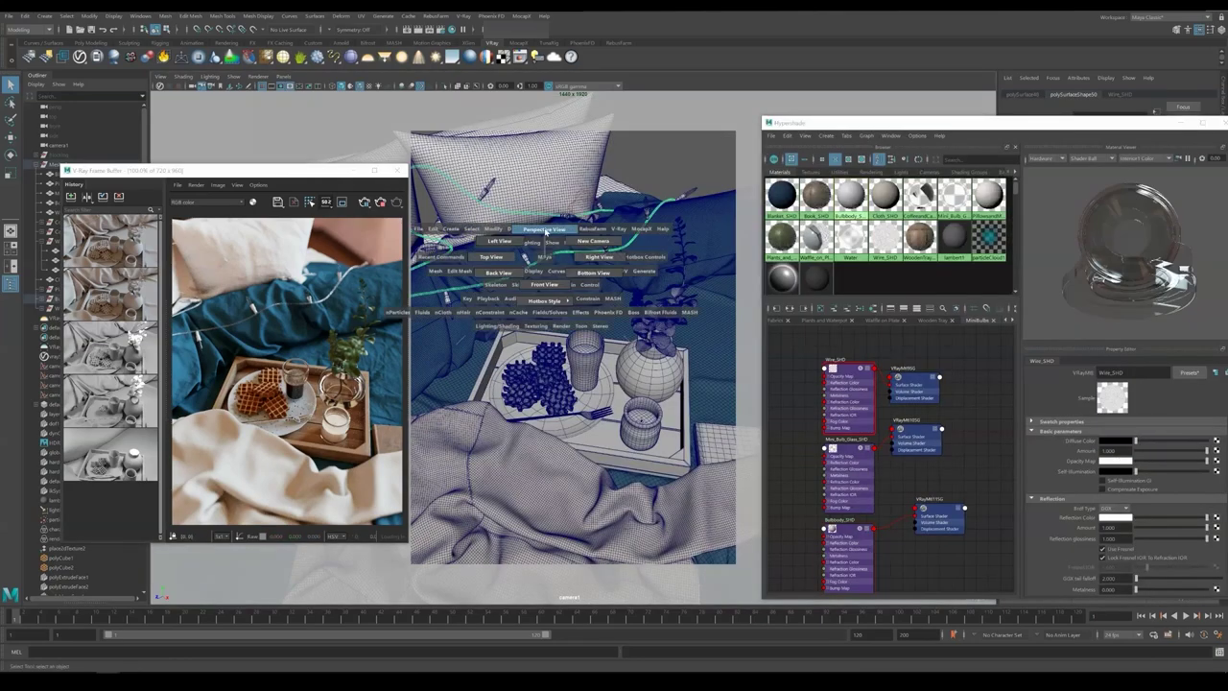
Close the render window and examine the string light's wire up close in the perspective view
{"action": "key", "text": "f"}
{"action": "left_click", "coordinate": [396, 176]}
{"action": "left_click_drag", "start_coordinate": [566, 479], "coordinate": [597, 411], "text": "alt"}
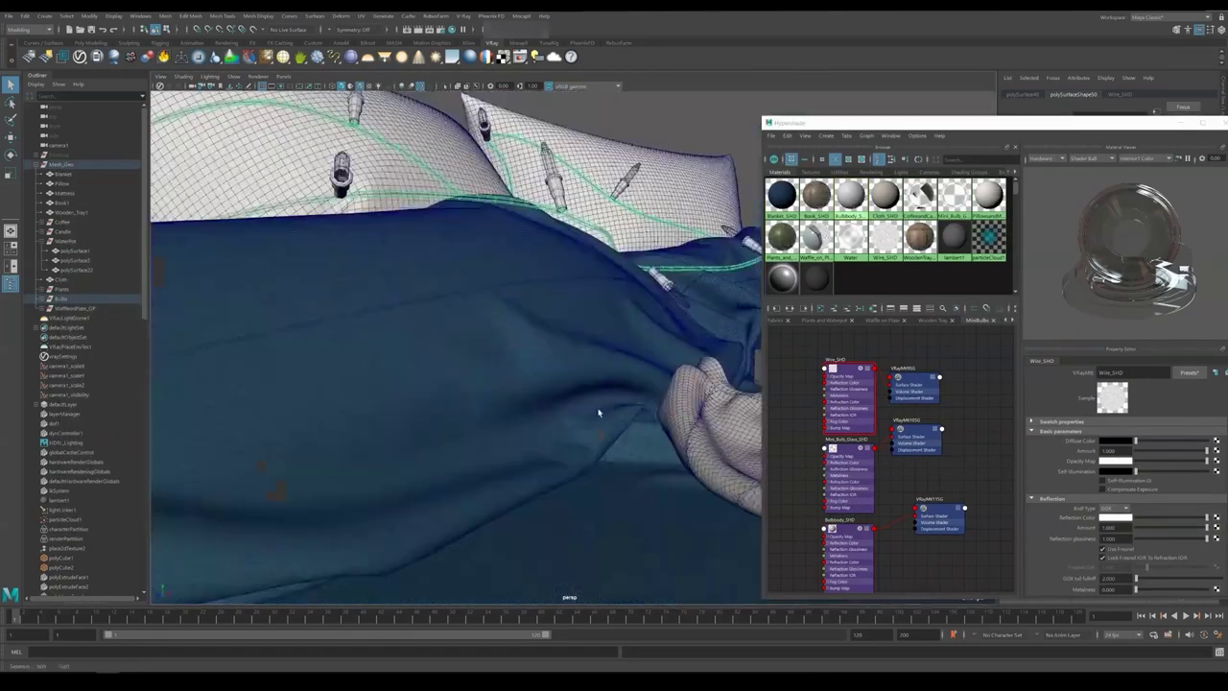
{"action": "middle_click_drag", "start_coordinate": [537, 202], "coordinate": [546, 277], "text": "alt"}
{"action": "scroll", "coordinate": [545, 277], "scroll_direction": "up", "scroll_amount": 3}
{"action": "left_click_drag", "start_coordinate": [546, 277], "coordinate": [523, 336], "text": "alt"}
Rename the two wire meshes in the Bulbs group Wire and Wire_Shell
{"action": "left_click", "coordinate": [42, 299]}
{"action": "double_click", "coordinate": [81, 338]}
{"action": "type", "text": "Wire"}
{"action": "key", "text": "Return"}
{"action": "scroll", "coordinate": [86, 355], "scroll_direction": "down", "scroll_amount": 4}
{"action": "left_click", "coordinate": [81, 307]}
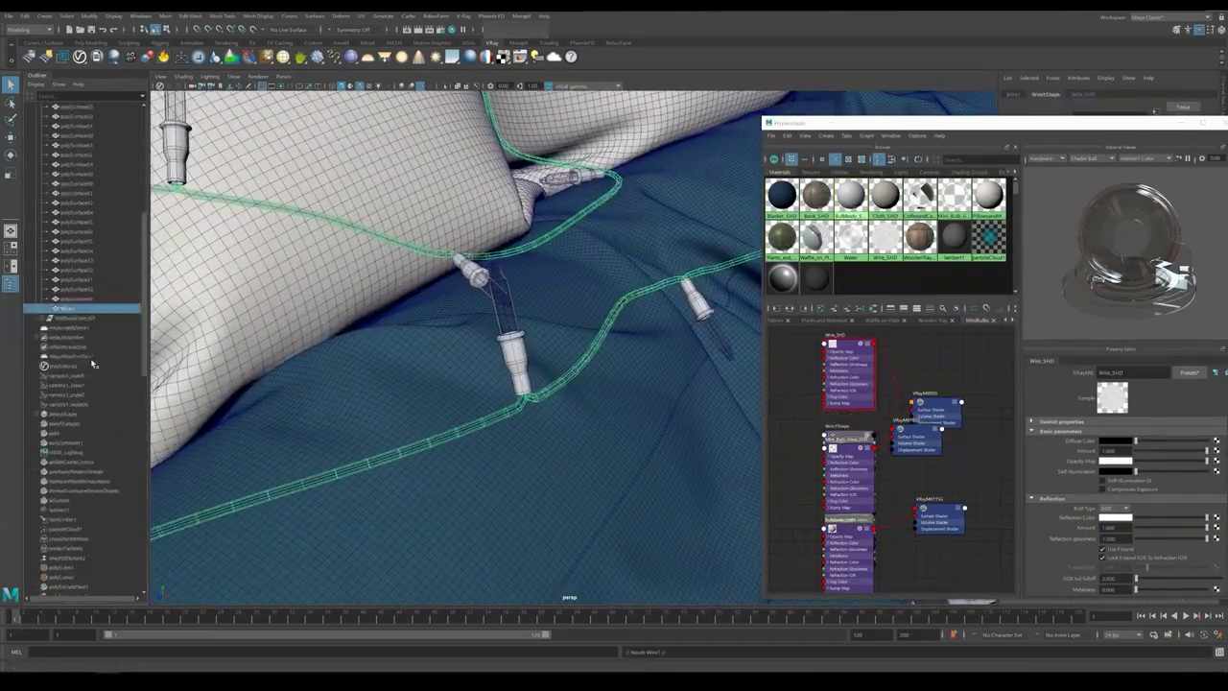
{"action": "scroll", "coordinate": [91, 362], "scroll_direction": "up", "scroll_amount": 4}
{"action": "double_click", "coordinate": [73, 338]}
{"action": "type", "text": "Wire_Shell"}
{"action": "scroll", "coordinate": [72, 365], "scroll_direction": "down", "scroll_amount": 3}
Rename the inner wire mesh Wire_Inner and the outer one Wire_Outter, placing them next to each other in the Bulbs group
{"action": "double_click", "coordinate": [79, 386]}
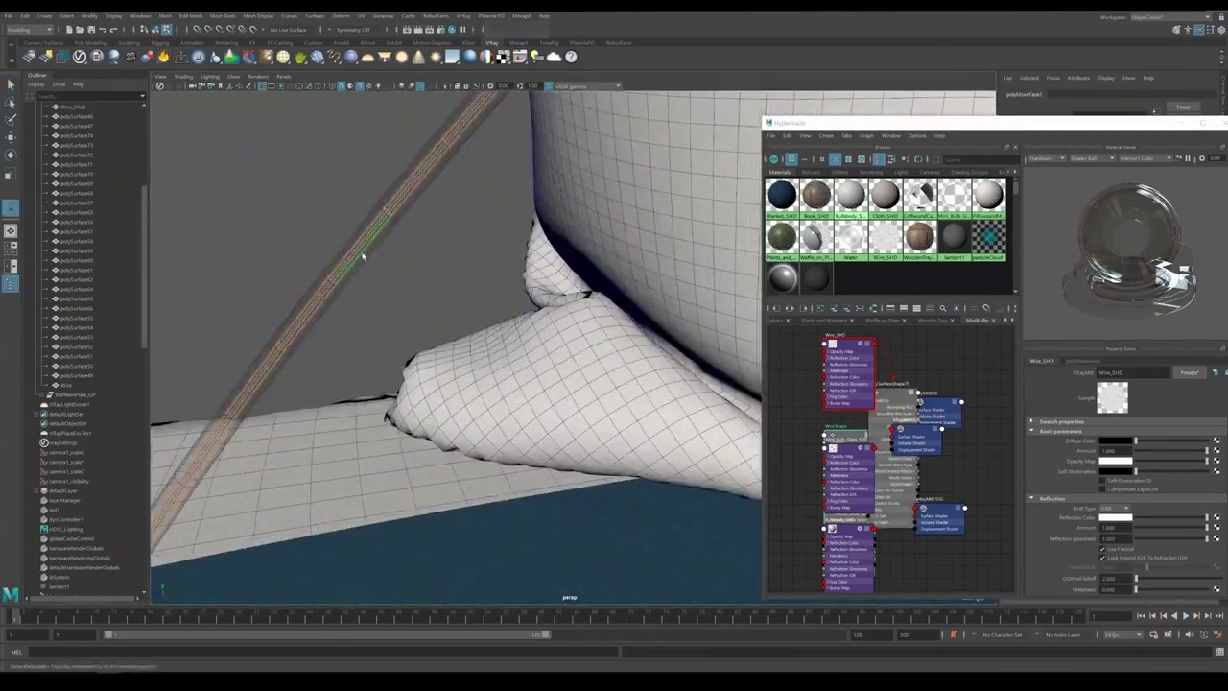
{"action": "double_click", "coordinate": [81, 386]}
{"action": "type", "text": "Wire_Inner"}
{"action": "key", "text": "Return"}
{"action": "middle_click_drag", "start_coordinate": [83, 290], "coordinate": [76, 266]}
{"action": "double_click", "coordinate": [73, 260]}
{"action": "type", "text": "Wire_Outter"}
{"action": "key", "text": "Return"}
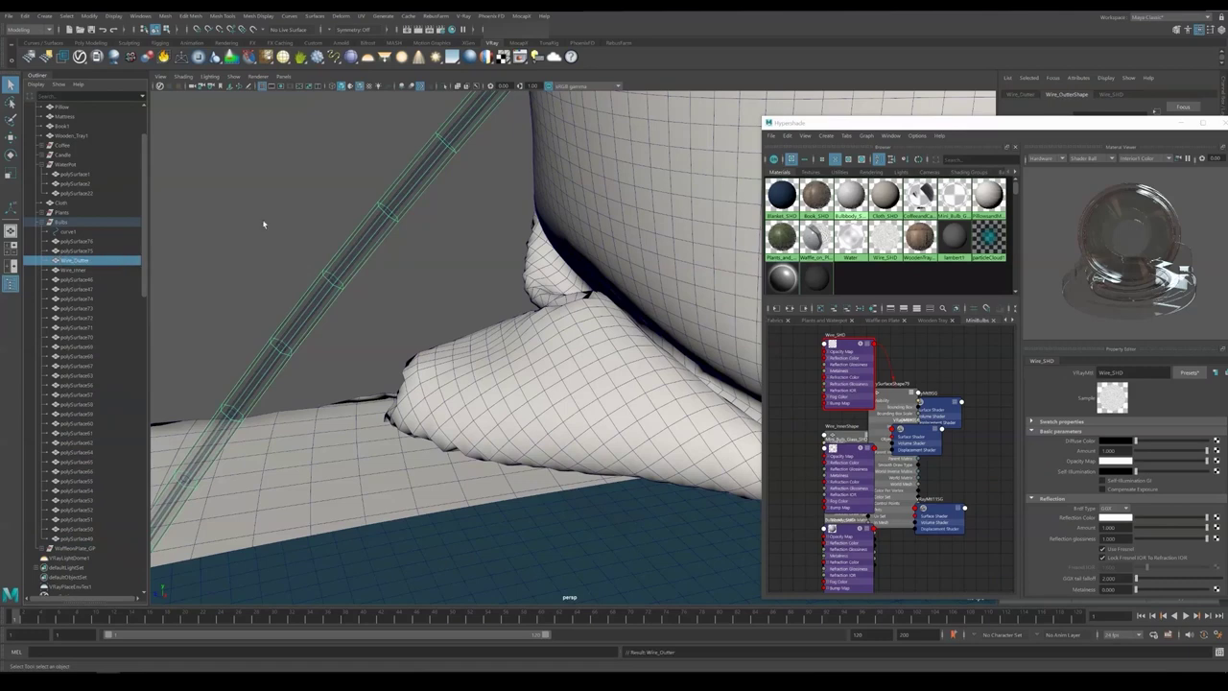
Rename the Wire_SHD shader WireOutter_SHD and select the Wire_Inner mesh
{"action": "left_click", "coordinate": [266, 222]}
{"action": "double_click", "coordinate": [827, 389]}
{"action": "type", "text": "Outter"}
{"action": "left_click", "coordinate": [72, 269]}
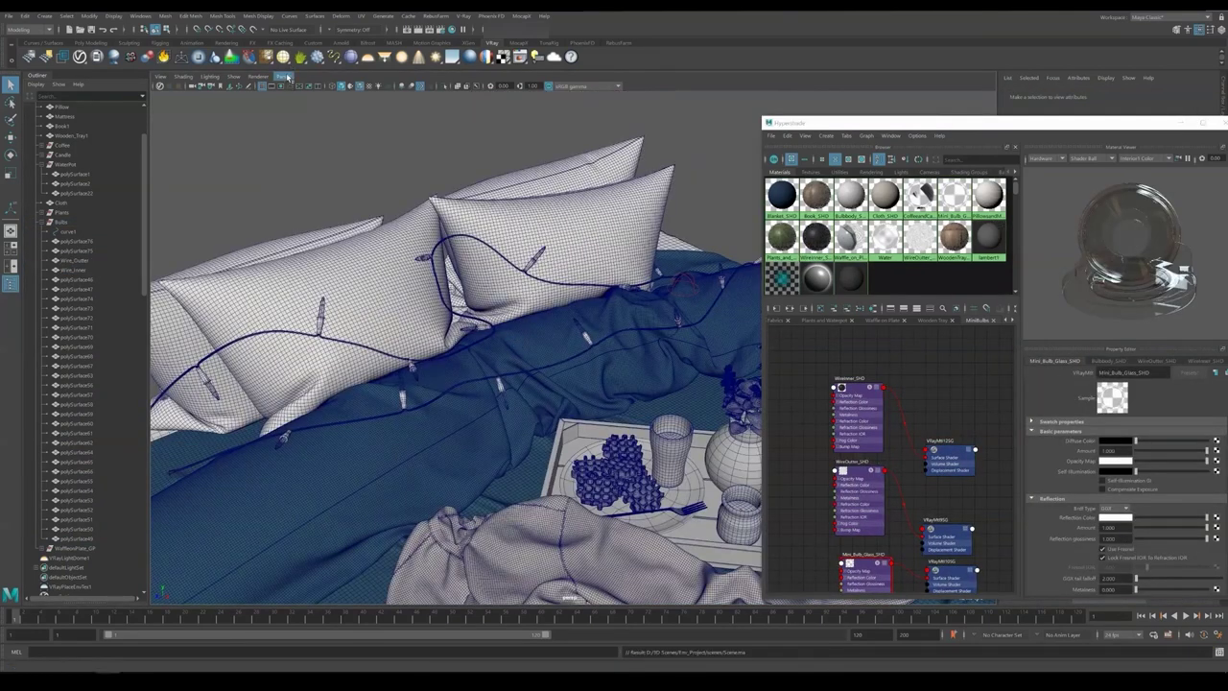
Switch the viewport from the perspective view to camera1
{"action": "left_click", "coordinate": [283, 77]}
{"action": "mouse_move", "coordinate": [300, 87]}
{"action": "left_click", "coordinate": [382, 88]}
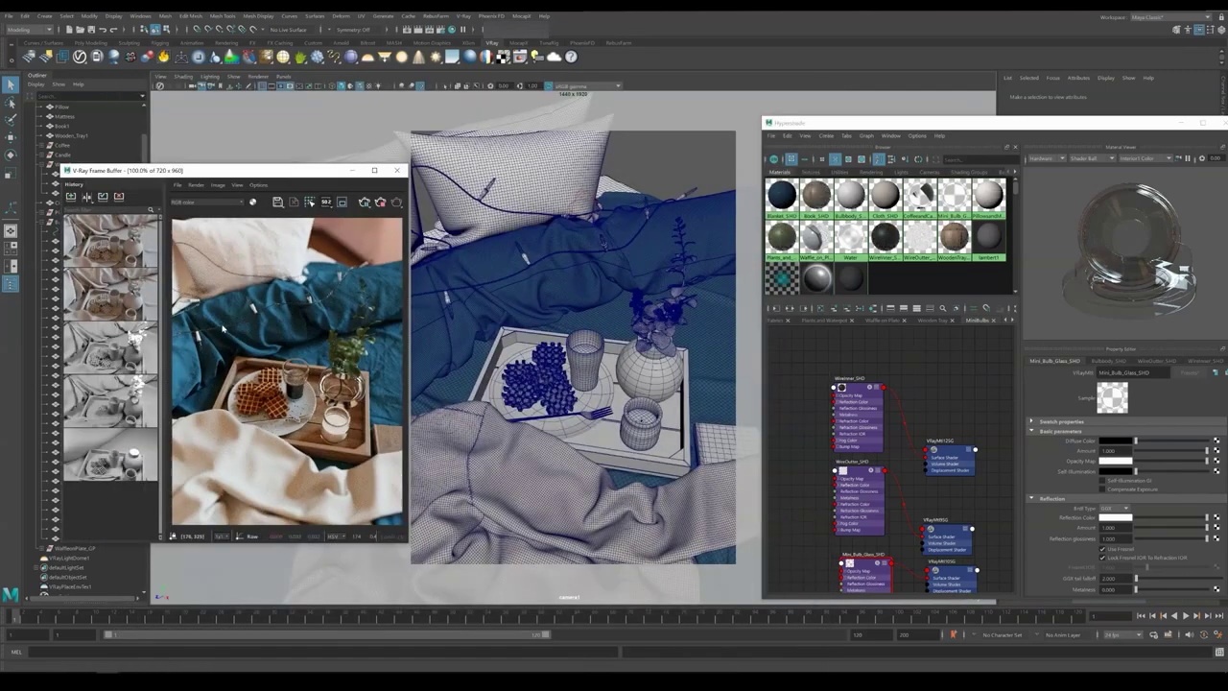
Change the diffuse colour of WireInner_SHD to a mid grey
{"action": "scroll", "coordinate": [276, 349], "scroll_direction": "up", "scroll_amount": 5}
{"action": "scroll", "coordinate": [276, 349], "scroll_direction": "down", "scroll_amount": 5}
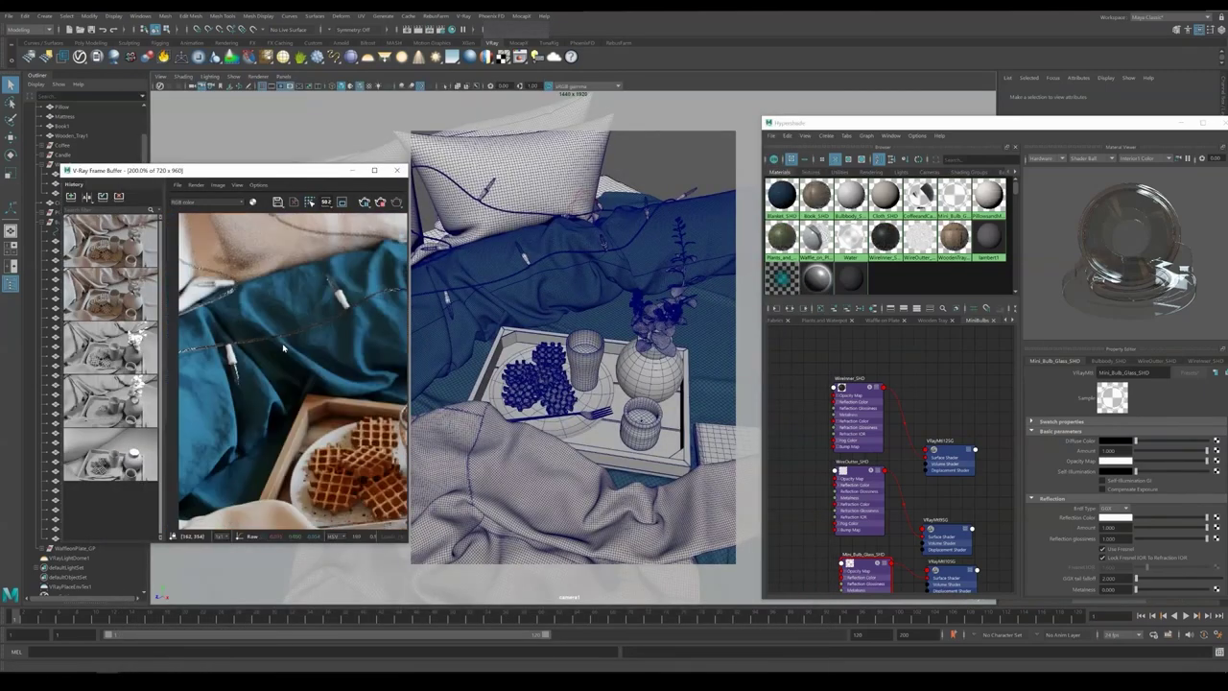
{"action": "left_click", "coordinate": [857, 388]}
{"action": "left_click", "coordinate": [1114, 440]}
{"action": "left_click", "coordinate": [1112, 418]}
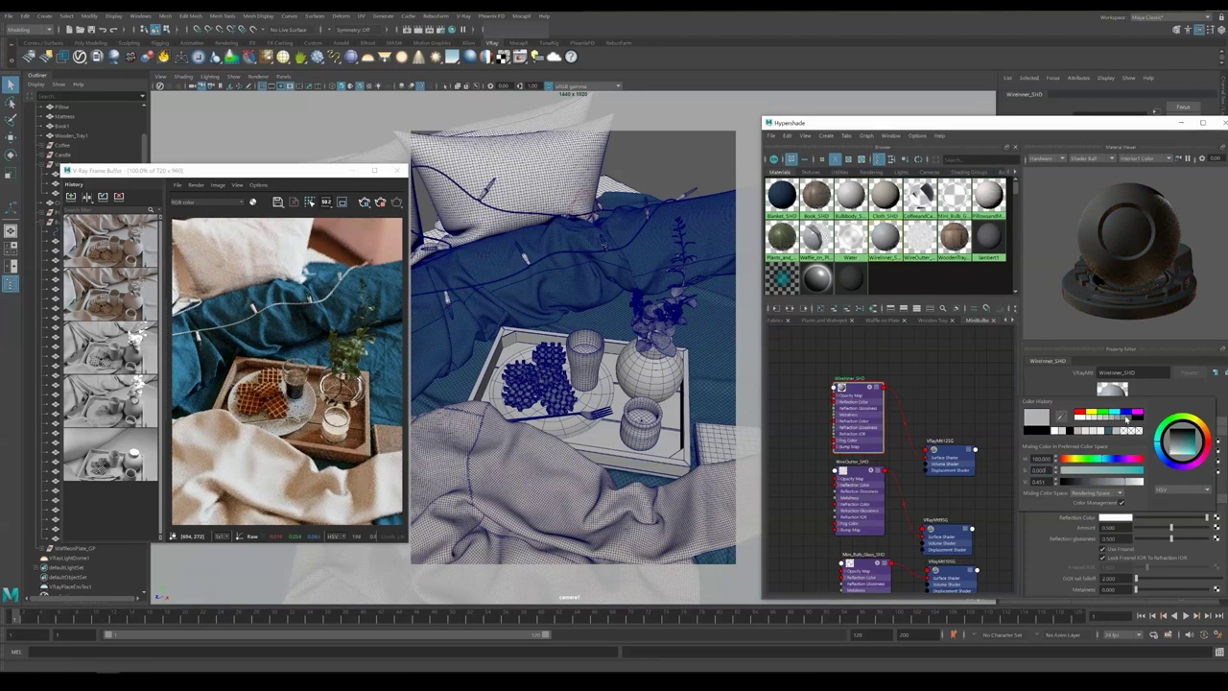
{"action": "left_click", "coordinate": [1130, 417]}
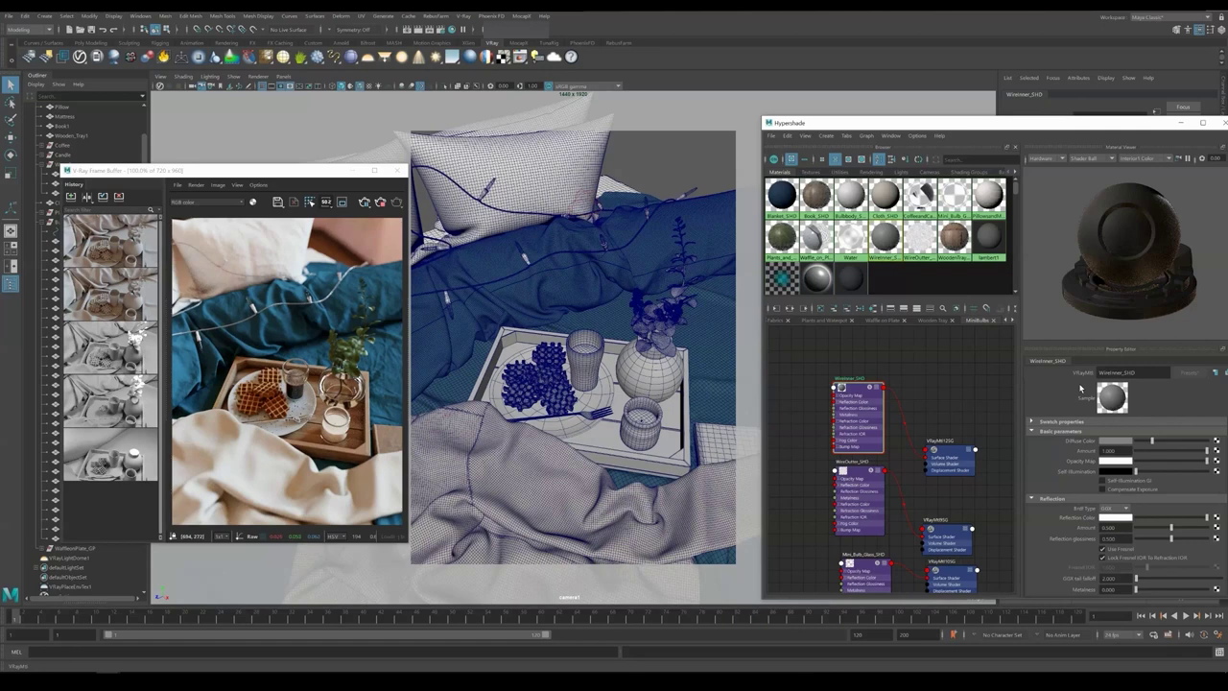
Create a VRayAlSurface material in the Waffle on Plate graph and place it above Waffle_on_Plate_SHD
{"action": "left_click", "coordinate": [874, 321]}
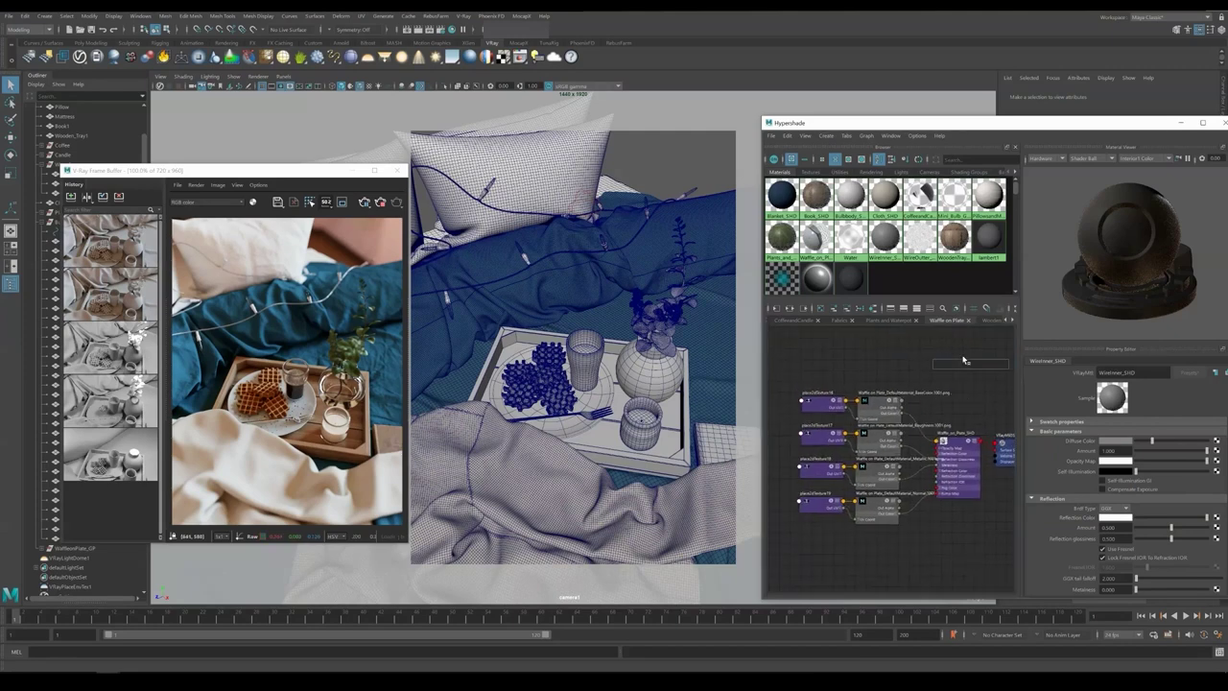
{"action": "type", "text": "vr"}
{"action": "key", "text": "Down"}
{"action": "key", "text": "Down"}
{"action": "key", "text": "Return"}
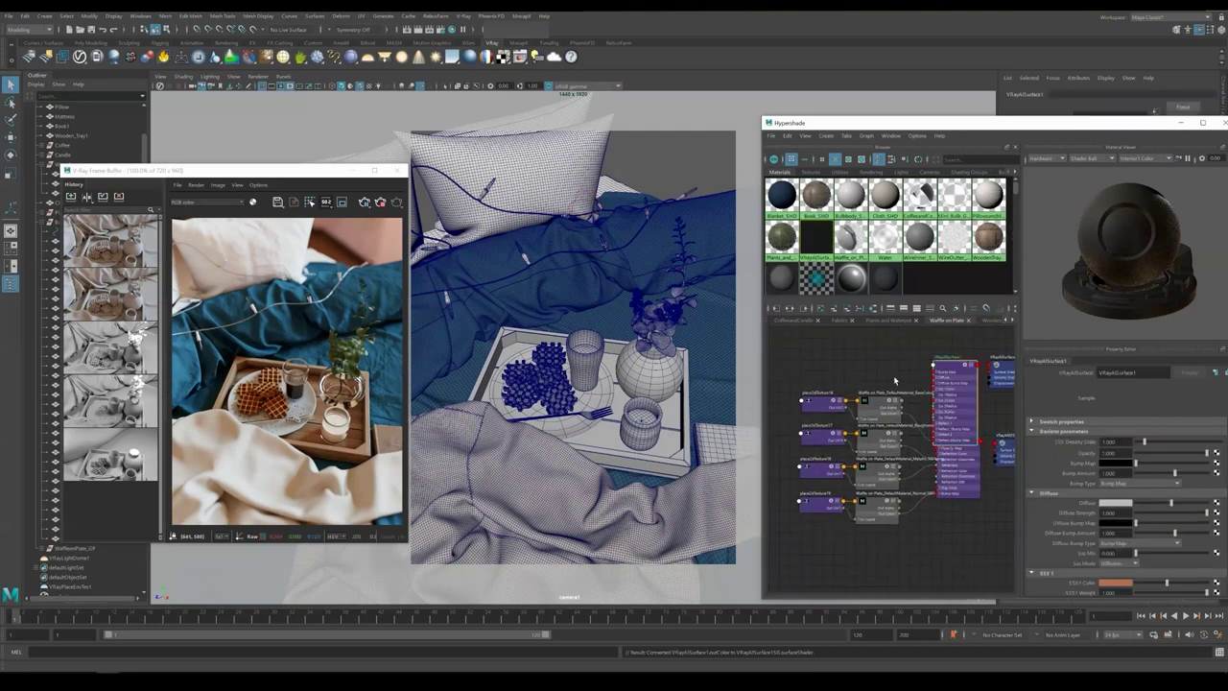
{"action": "scroll", "coordinate": [894, 381], "scroll_direction": "up", "scroll_amount": 3}
{"action": "middle_click_drag", "start_coordinate": [964, 326], "coordinate": [913, 336], "text": "alt"}
{"action": "left_click_drag", "start_coordinate": [917, 375], "coordinate": [921, 343]}
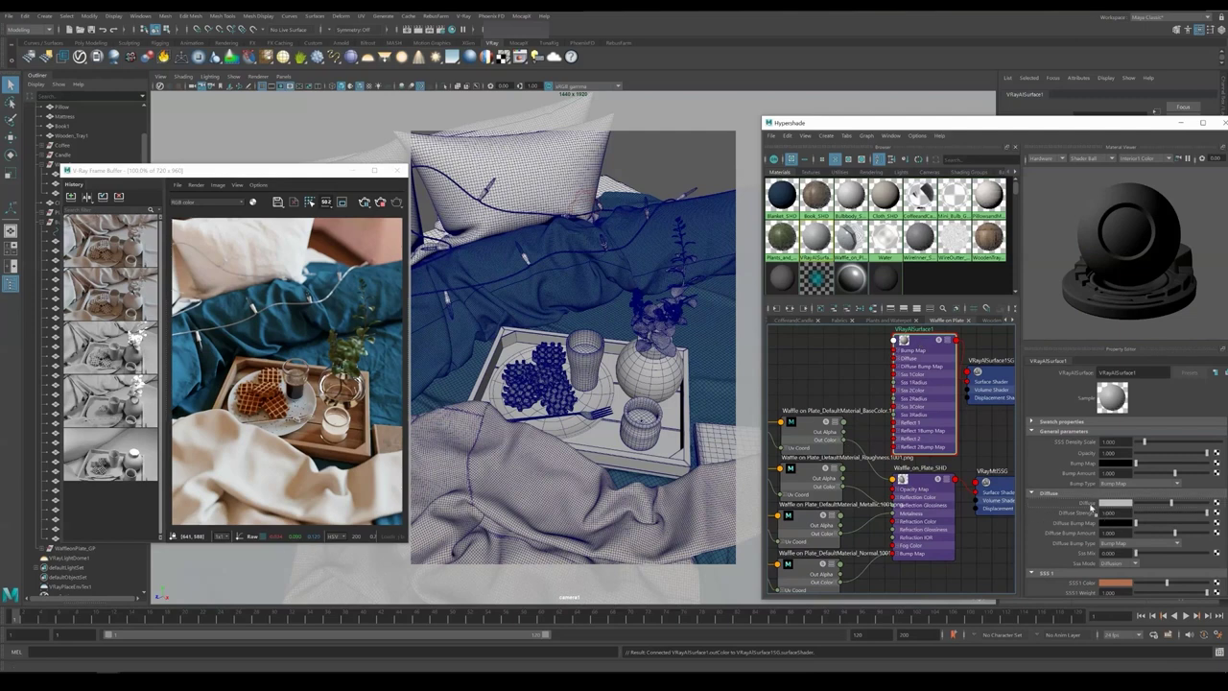
Connect the waffle textures to the new material's diffuse, bump, SSS 1 colour and Reflection 1 roughness, with SSS mix 1 and Directional mode
{"action": "middle_click_drag", "start_coordinate": [1090, 508], "coordinate": [1090, 508]}
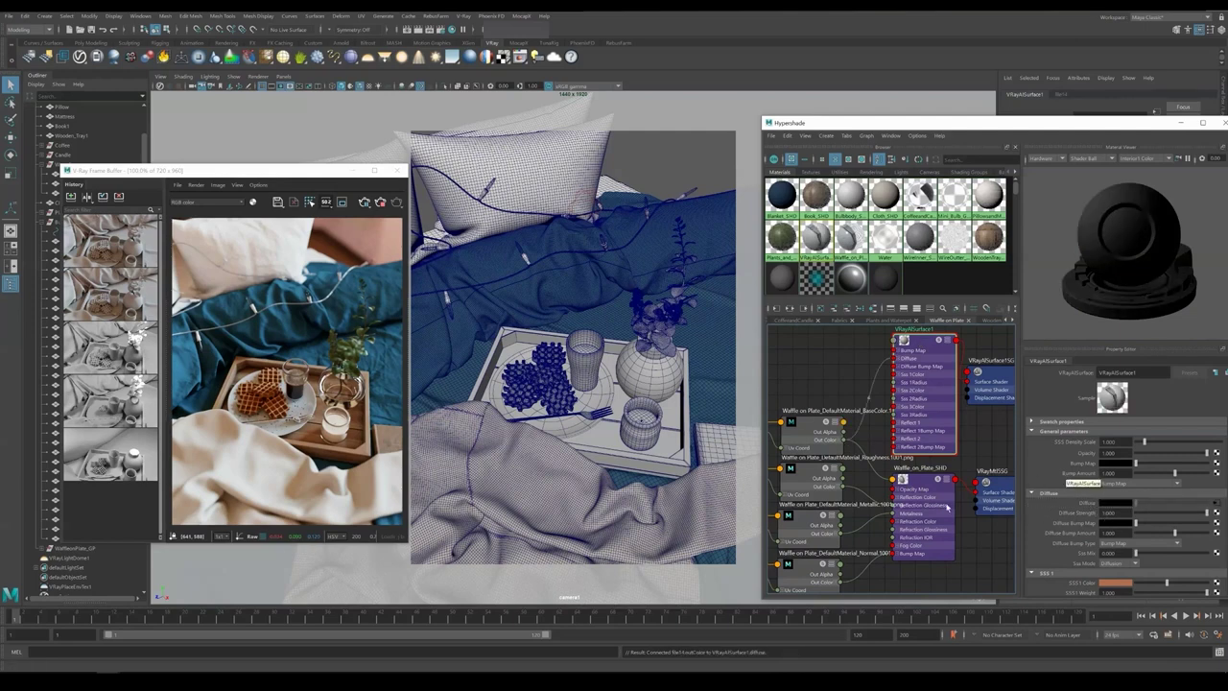
{"action": "left_click_drag", "start_coordinate": [840, 581], "coordinate": [894, 350]}
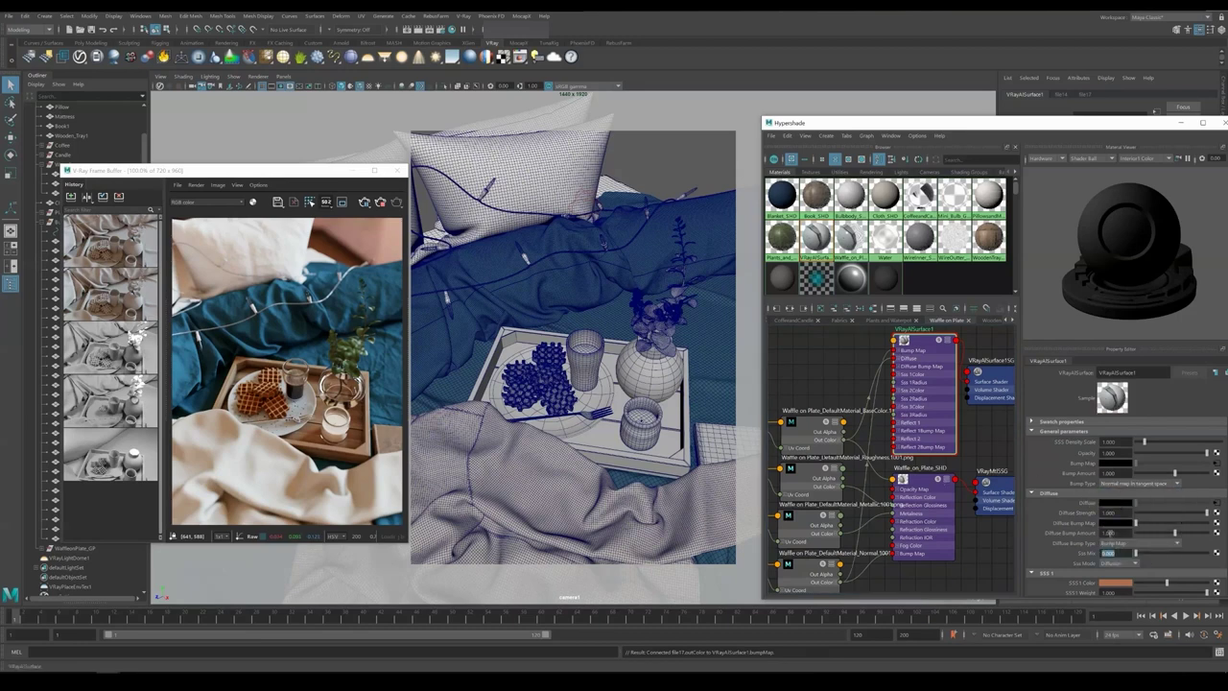
{"action": "scroll", "coordinate": [1076, 547], "scroll_direction": "down", "scroll_amount": 3}
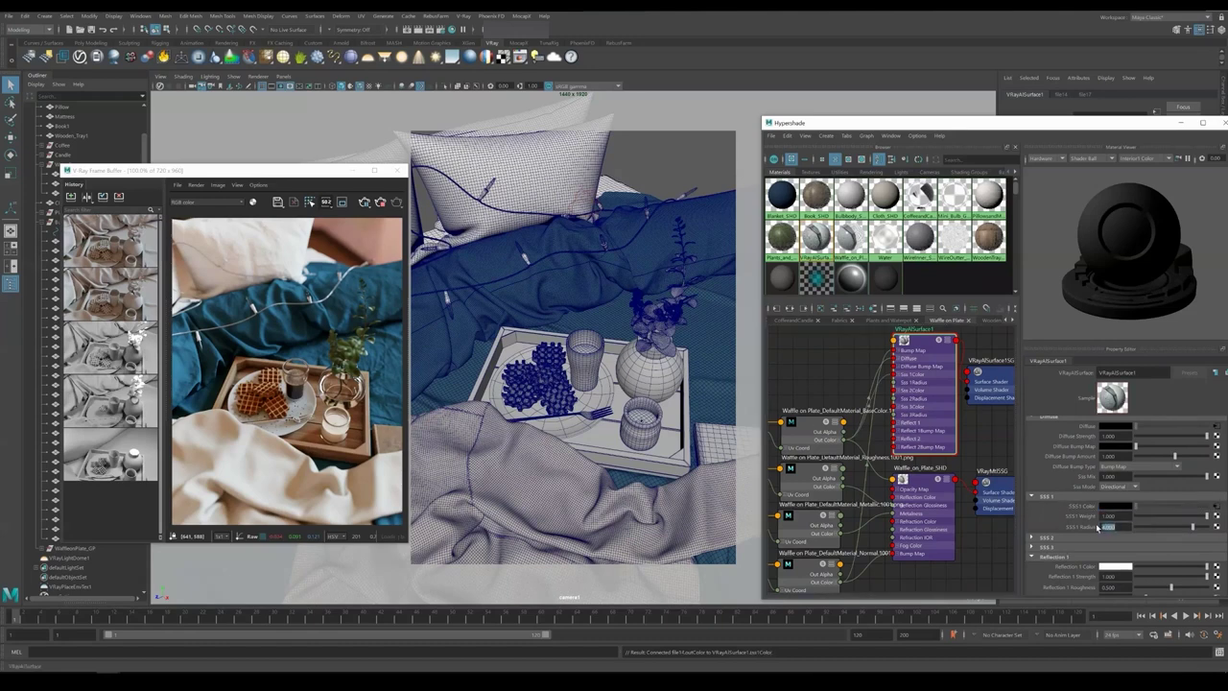
{"action": "scroll", "coordinate": [1098, 527], "scroll_direction": "down", "scroll_amount": 3}
{"action": "middle_click_drag", "start_coordinate": [1061, 514], "coordinate": [1074, 514]}
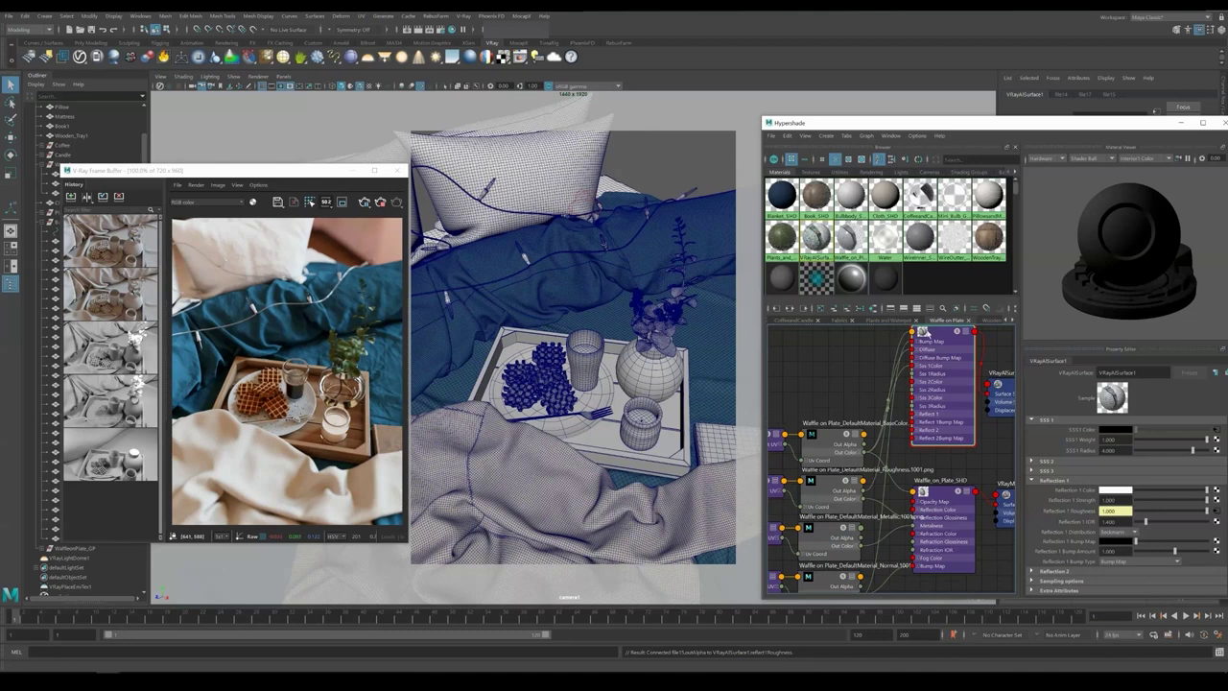
{"action": "left_click_drag", "start_coordinate": [924, 332], "coordinate": [928, 342]}
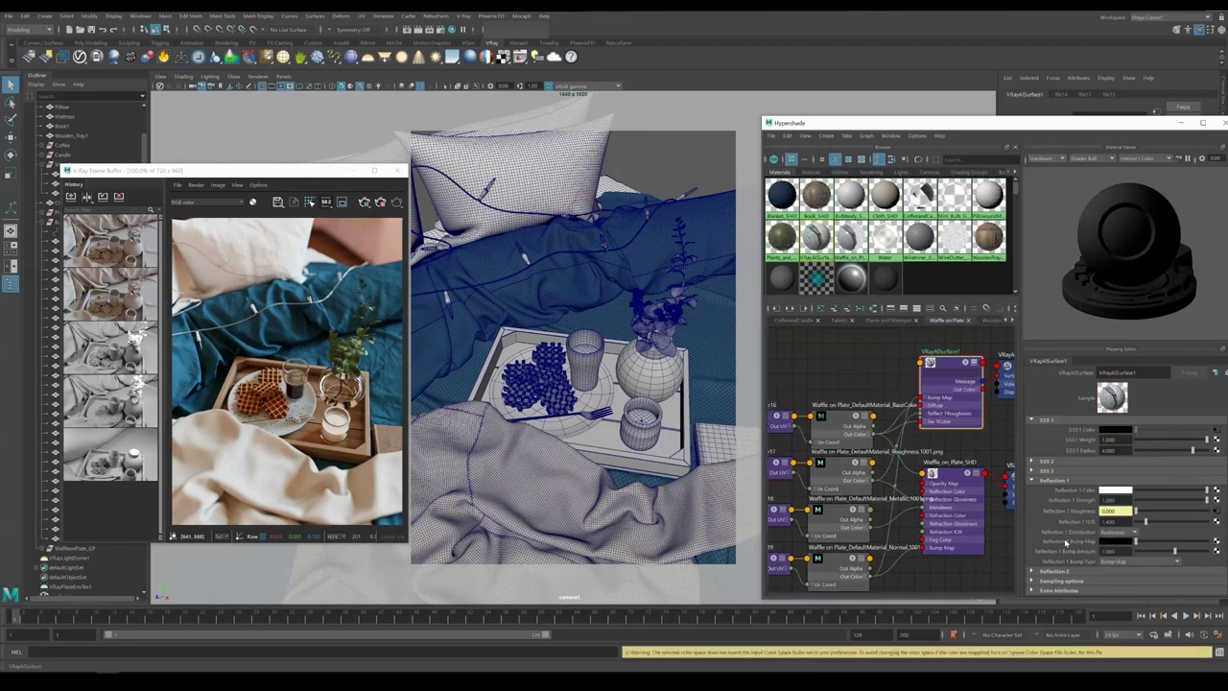
{"action": "scroll", "coordinate": [1065, 543], "scroll_direction": "up", "scroll_amount": 5}
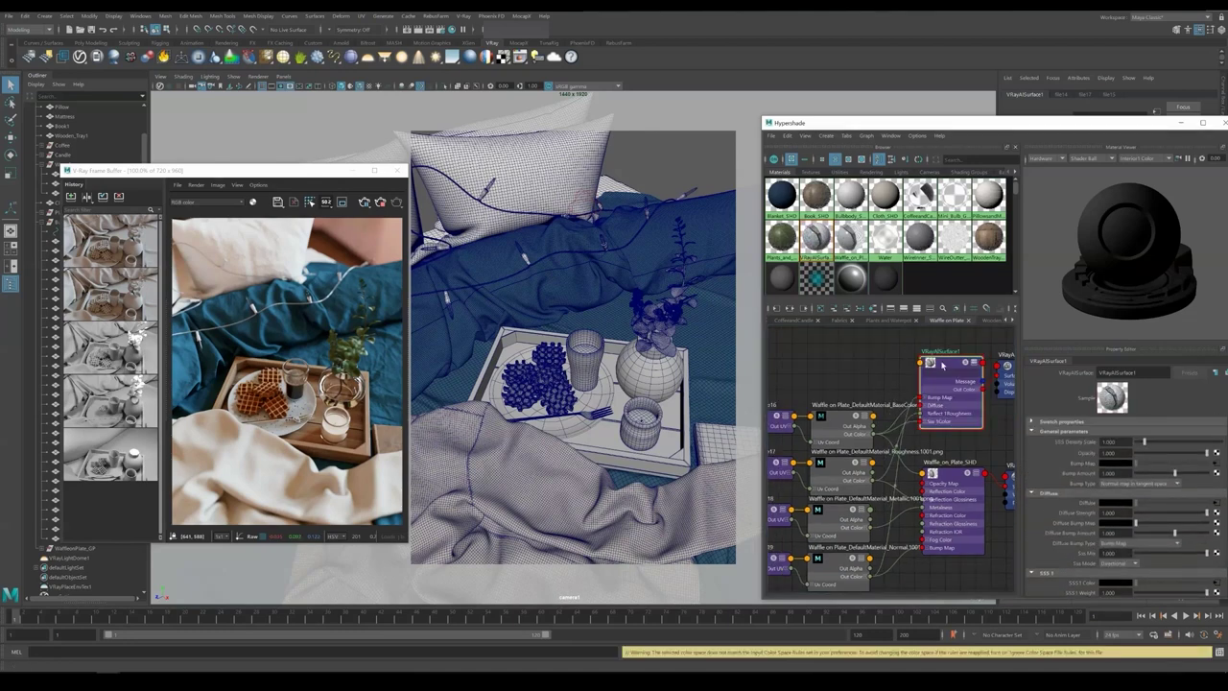
Rename the new VRayAlSurface material Waffle_SHD and assign it to the waffles on the plate
{"action": "type", "text": "_SHD"}
{"action": "key", "text": "Return"}
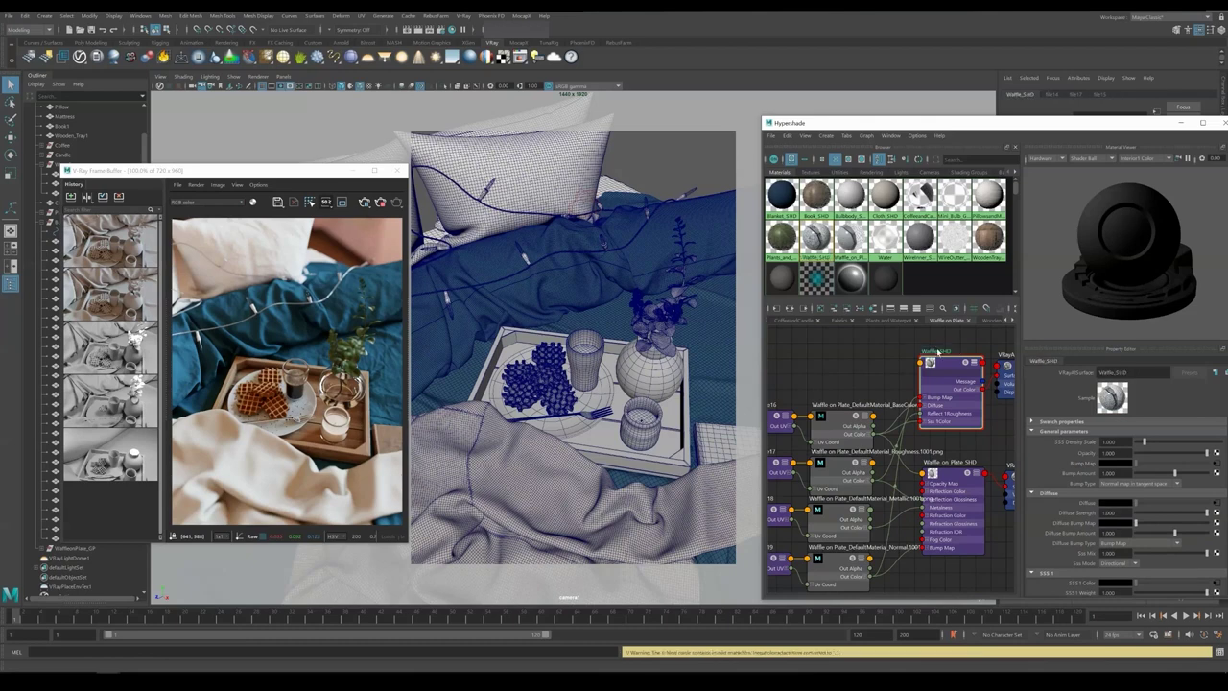
{"action": "left_click", "coordinate": [570, 395]}
{"action": "left_click", "coordinate": [550, 358], "text": "shift"}
{"action": "left_click", "coordinate": [521, 395], "text": "shift"}
{"action": "left_click", "coordinate": [515, 371], "text": "shift"}
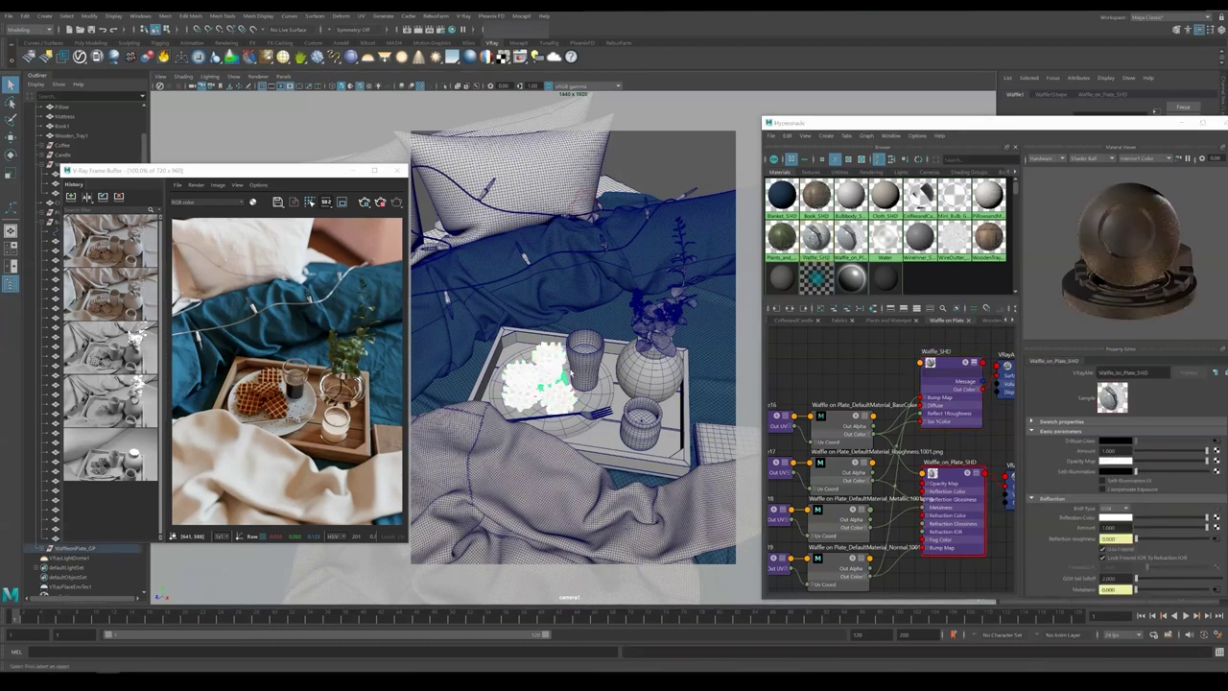
{"action": "right_click_drag", "start_coordinate": [663, 165], "coordinate": [739, 430]}
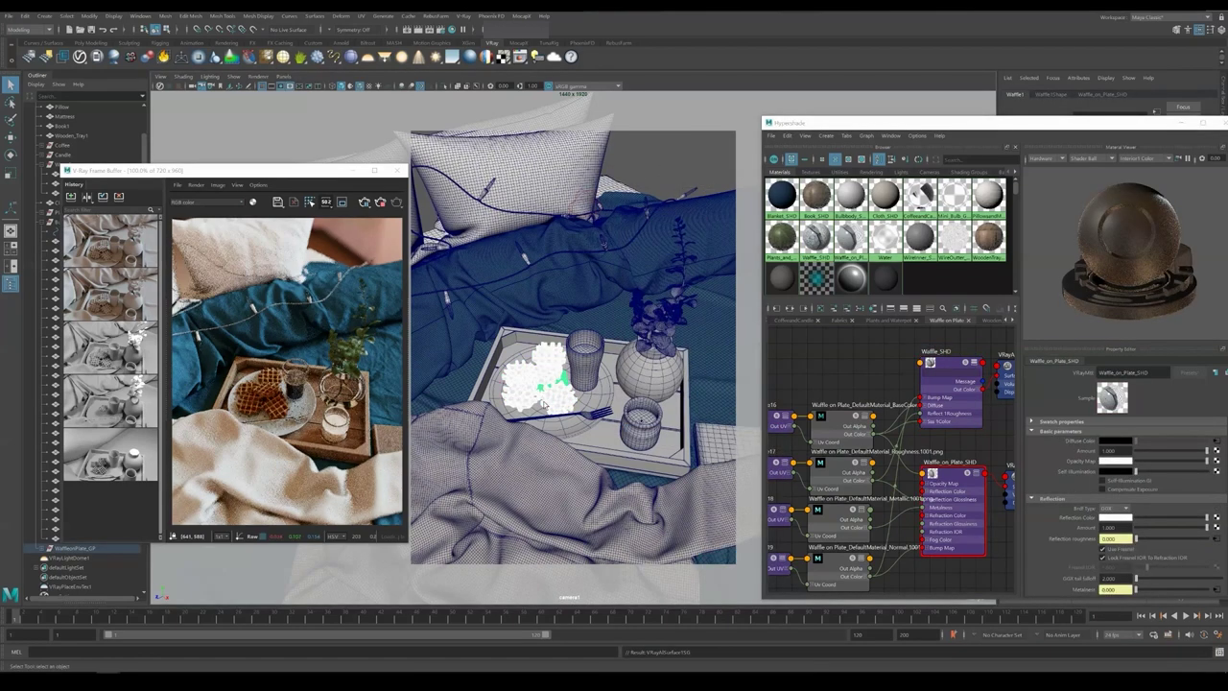
Try a lower SSS density scale on Waffle_SHD against the rendered waffles and restore it to 1
{"action": "scroll", "coordinate": [281, 399], "scroll_direction": "up", "scroll_amount": 2}
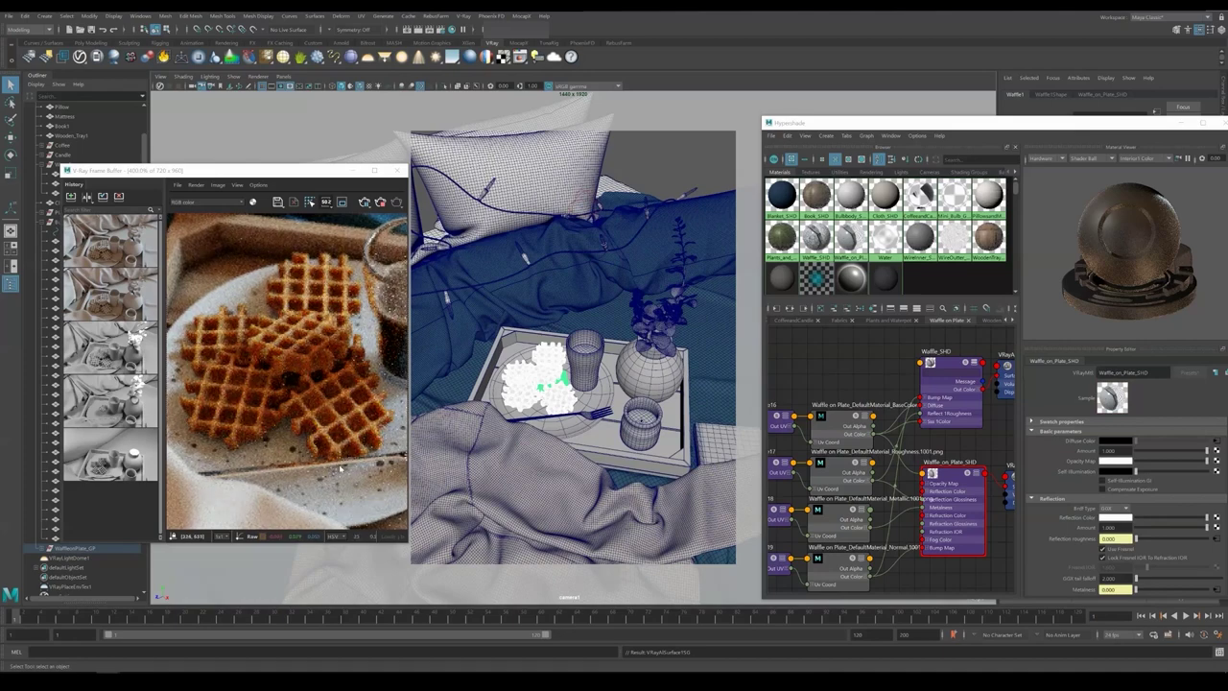
{"action": "left_click", "coordinate": [949, 374]}
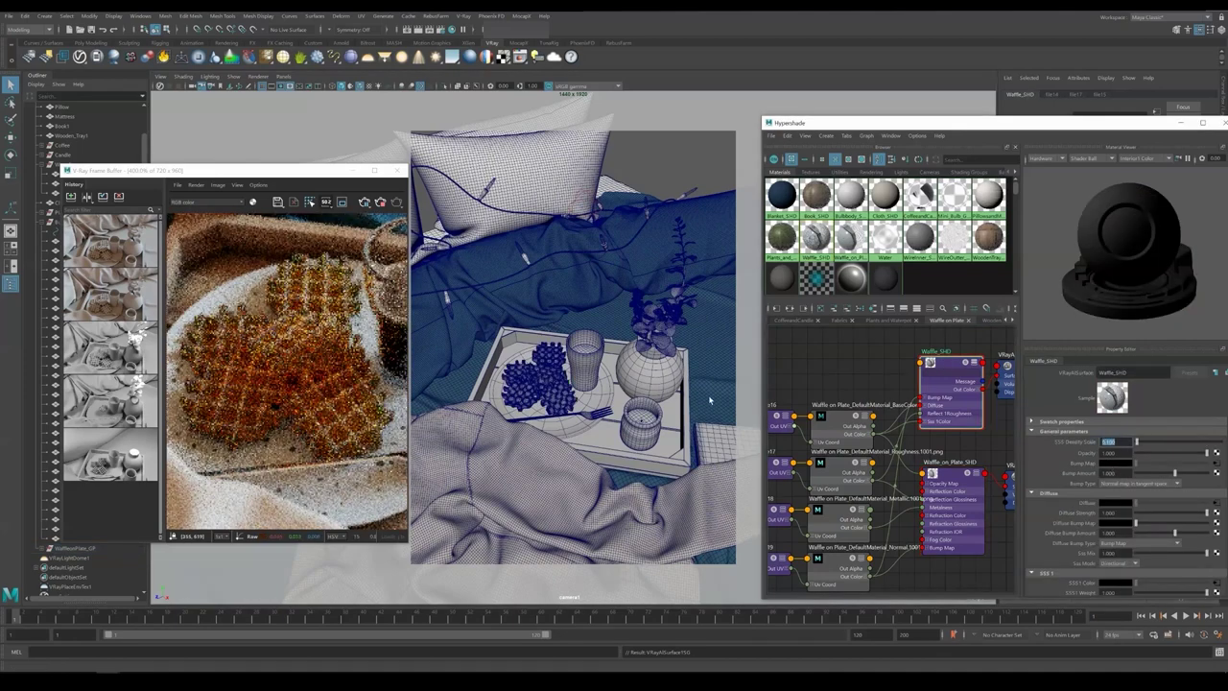
{"action": "scroll", "coordinate": [255, 387], "scroll_direction": "down", "scroll_amount": 3}
{"action": "scroll", "coordinate": [255, 387], "scroll_direction": "up", "scroll_amount": 2}
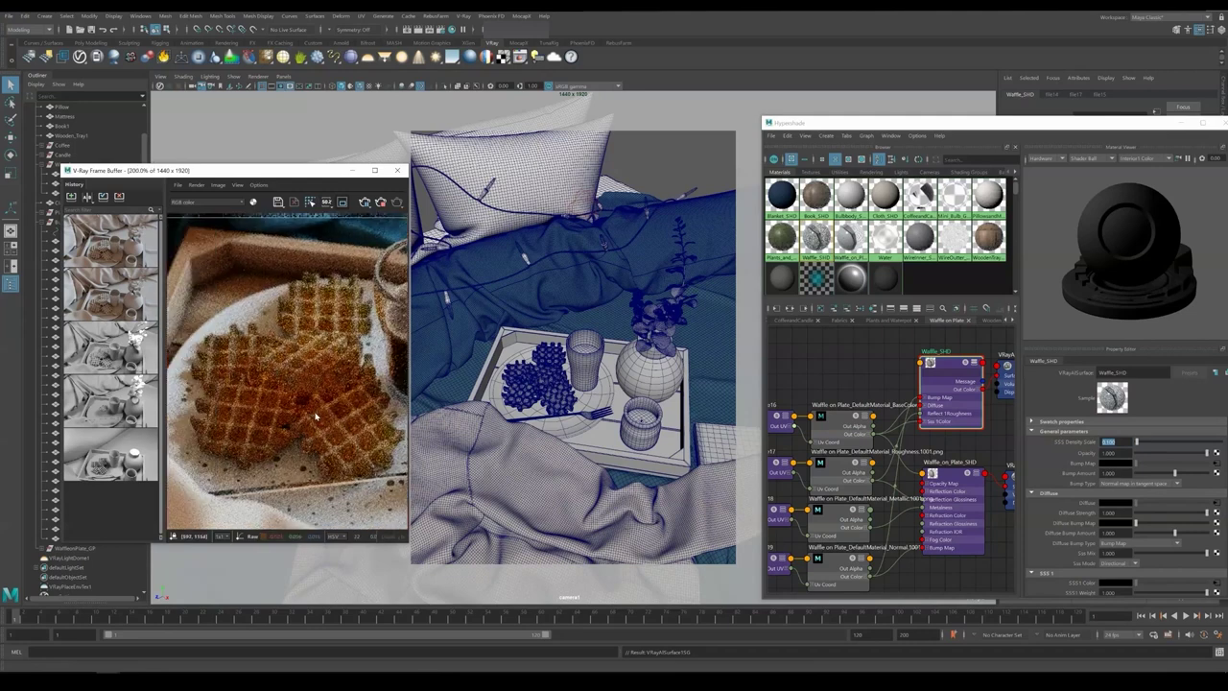
{"action": "scroll", "coordinate": [315, 415], "scroll_direction": "down", "scroll_amount": 1}
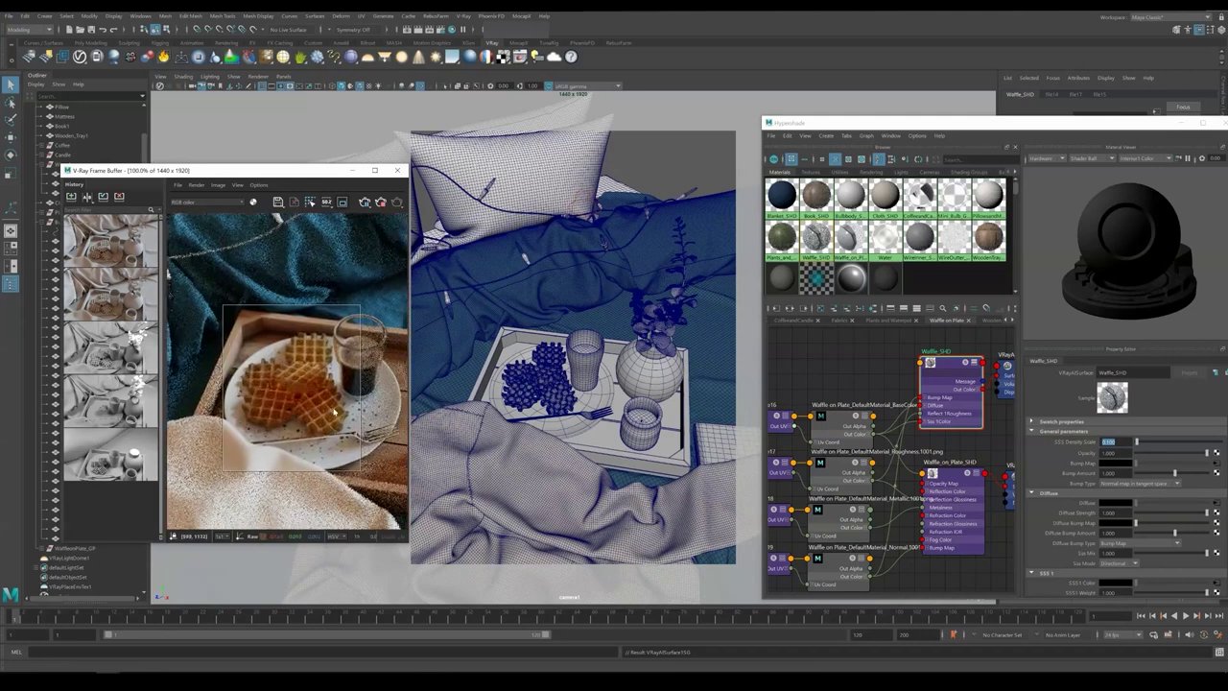
{"action": "scroll", "coordinate": [331, 408], "scroll_direction": "down", "scroll_amount": 1}
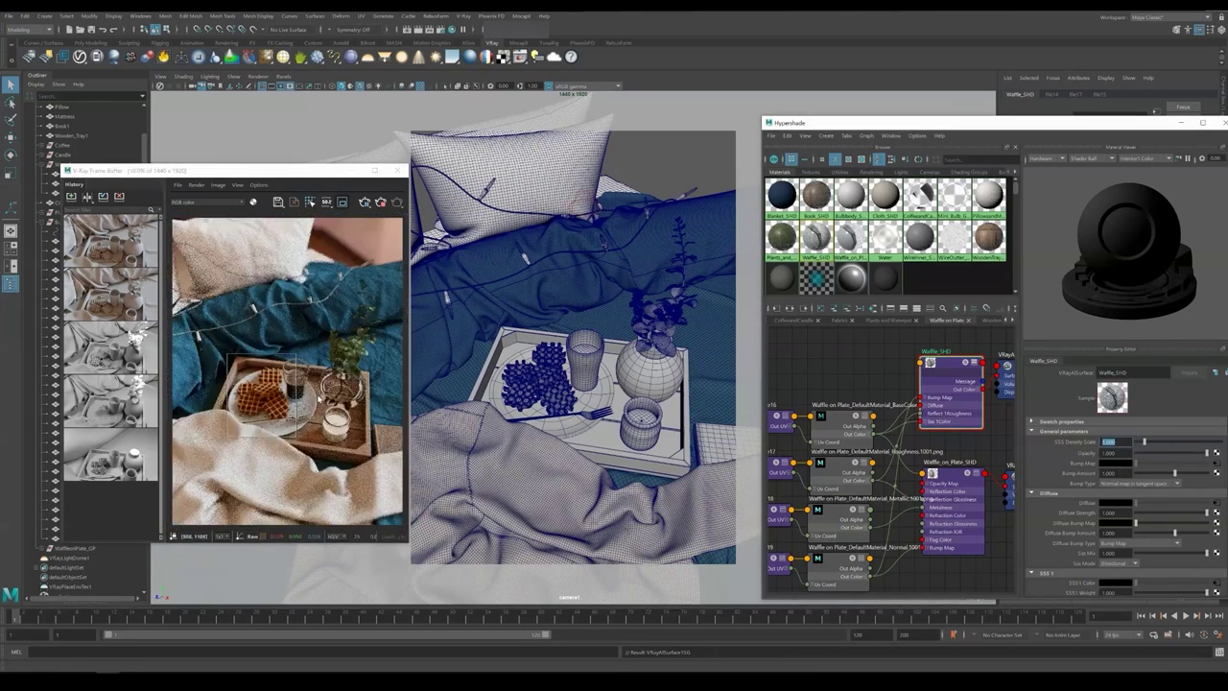
Draw a render region around the plant and add a VRayAlSurface material using the base colour and normal maps in the Plants and Waterpot graph
{"action": "left_click_drag", "start_coordinate": [307, 273], "coordinate": [385, 389]}
{"action": "scroll", "coordinate": [403, 301], "scroll_direction": "up", "scroll_amount": 1}
{"action": "left_click", "coordinate": [866, 365]}
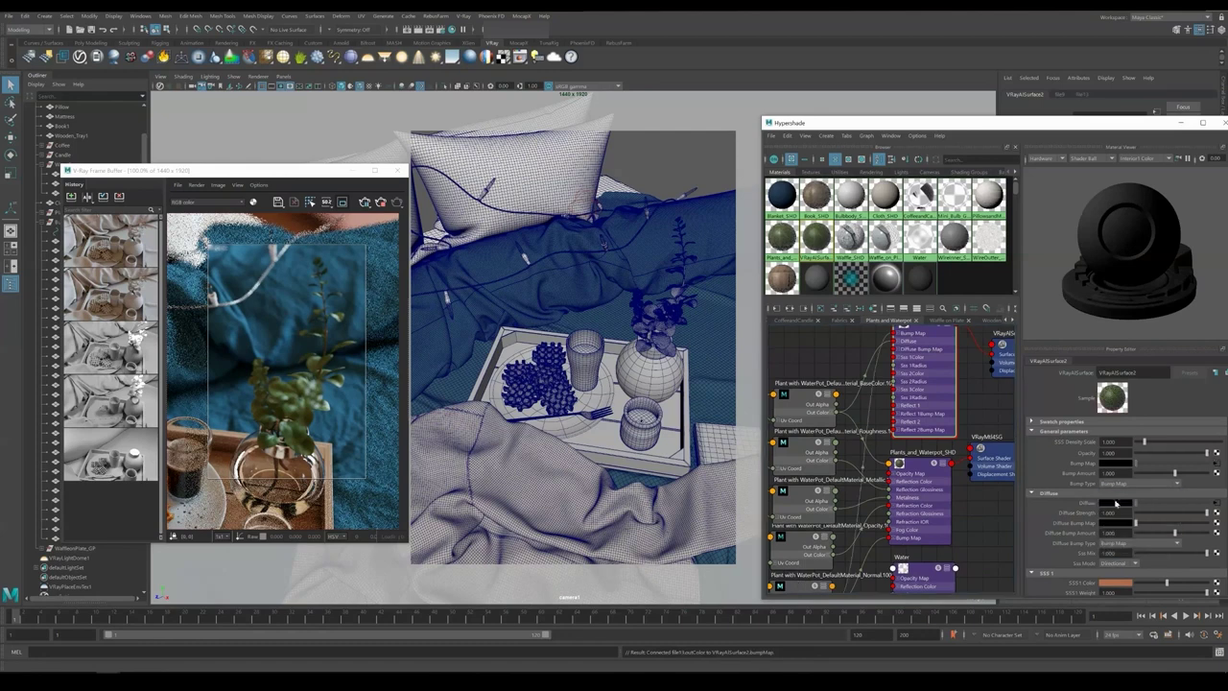
{"action": "scroll", "coordinate": [1079, 544], "scroll_direction": "down", "scroll_amount": 5}
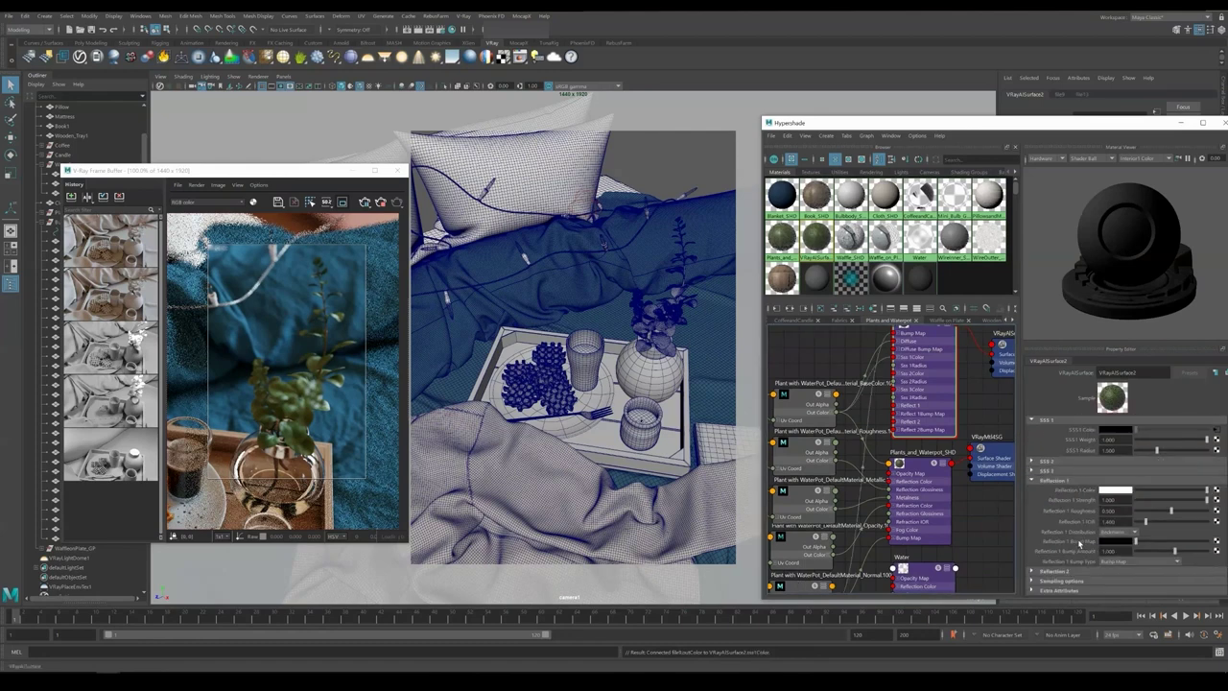
Connect the plant roughness texture to the new material's Reflection 1 roughness and set that texture's colour space to Raw
{"action": "left_click_drag", "start_coordinate": [835, 451], "coordinate": [1079, 511]}
{"action": "key", "text": "2"}
{"action": "left_click_drag", "start_coordinate": [914, 348], "coordinate": [914, 383]}
{"action": "scroll", "coordinate": [950, 436], "scroll_direction": "up", "scroll_amount": 2}
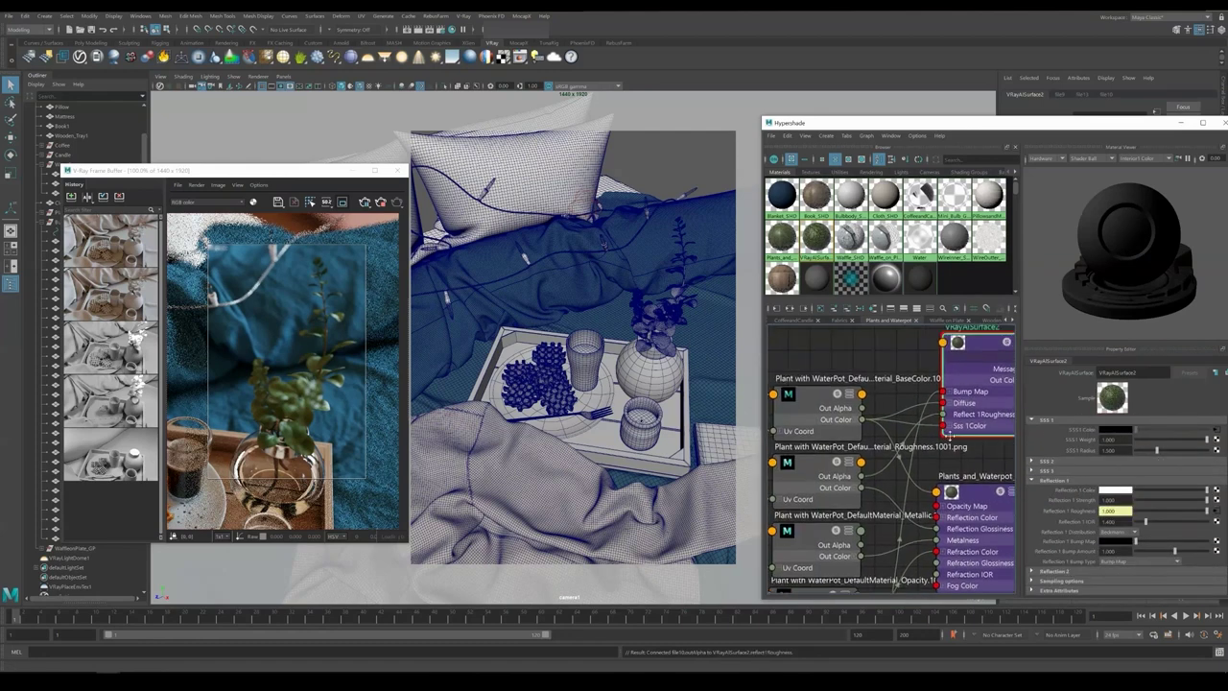
{"action": "left_click", "coordinate": [859, 488]}
{"action": "left_click_drag", "start_coordinate": [860, 499], "coordinate": [943, 414]}
{"action": "left_click", "coordinate": [850, 487]}
{"action": "left_click", "coordinate": [857, 487]}
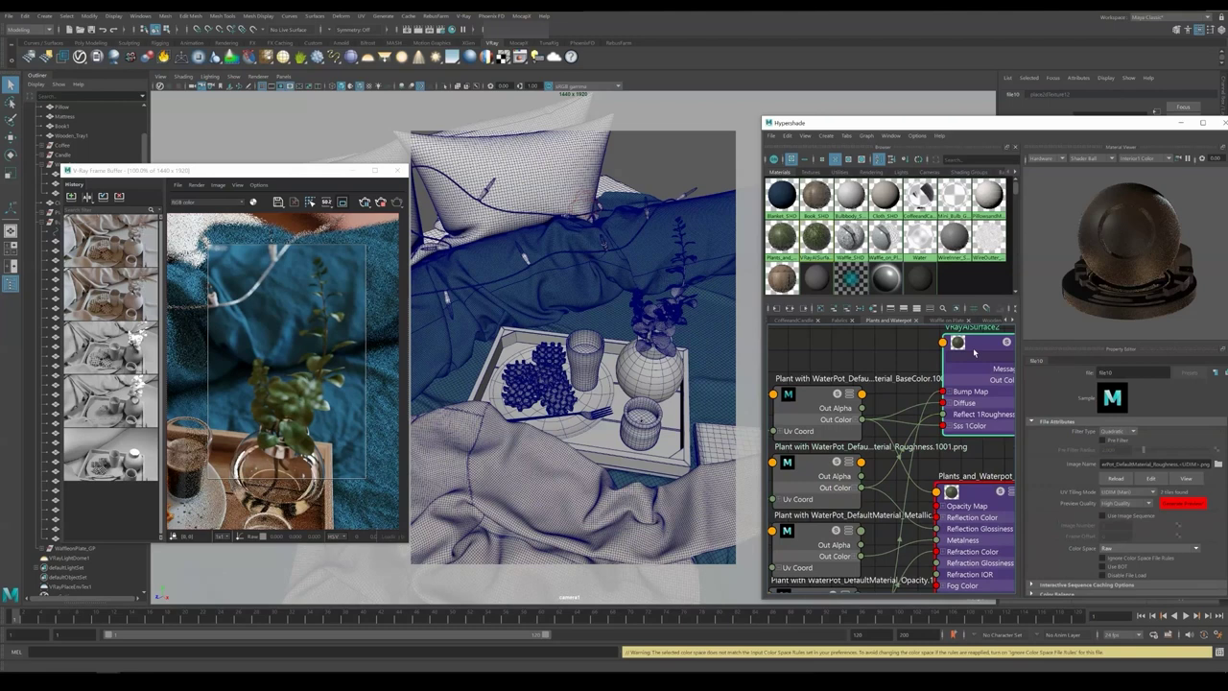
Set the new material's bump type to normal map in tangent space and assign it to the plant meshes above the vase
{"action": "left_click", "coordinate": [972, 346]}
{"action": "scroll", "coordinate": [1075, 535], "scroll_direction": "up", "scroll_amount": 4}
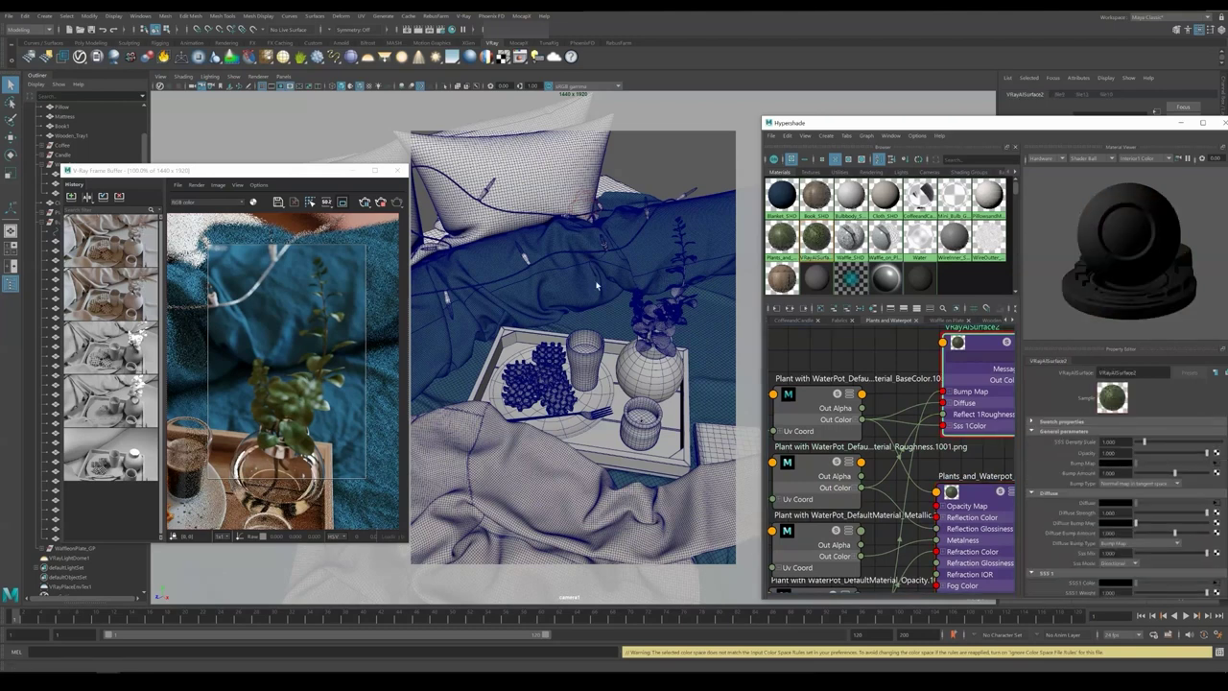
{"action": "left_click", "coordinate": [679, 273]}
{"action": "left_click", "coordinate": [637, 305], "text": "shift"}
{"action": "right_click_drag", "start_coordinate": [679, 165], "coordinate": [753, 494]}
Rename the plants' VRayAlSurface material Plants_SHD
{"action": "middle_click_drag", "start_coordinate": [890, 353], "coordinate": [812, 411], "text": "alt"}
{"action": "double_click", "coordinate": [882, 384]}
{"action": "type", "text": "Plants1"}
{"action": "key", "text": "Return"}
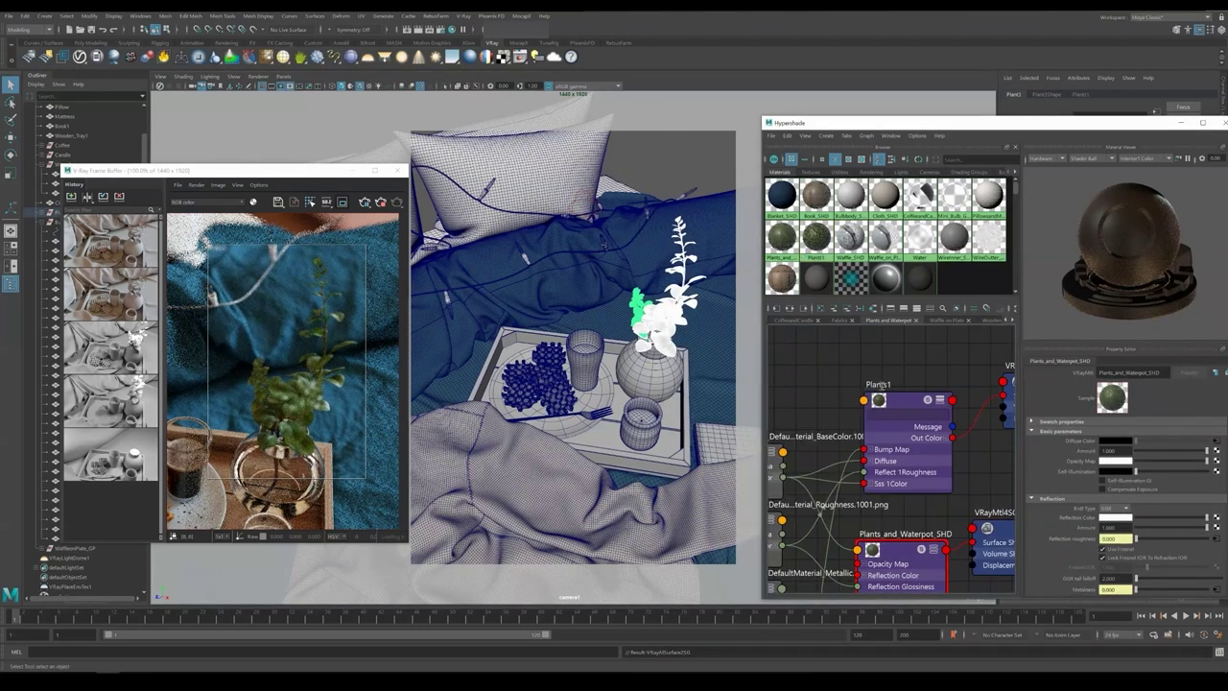
{"action": "double_click", "coordinate": [881, 386]}
{"action": "type", "text": "Plants SHD"}
{"action": "key", "text": "Return"}
Inspect the SSS settings of Plants_SHD against the full render and clear the render region around the plant
{"action": "scroll", "coordinate": [322, 359], "scroll_direction": "down", "scroll_amount": 1}
{"action": "scroll", "coordinate": [1078, 497], "scroll_direction": "down", "scroll_amount": 4}
{"action": "scroll", "coordinate": [1078, 497], "scroll_direction": "up", "scroll_amount": 5}
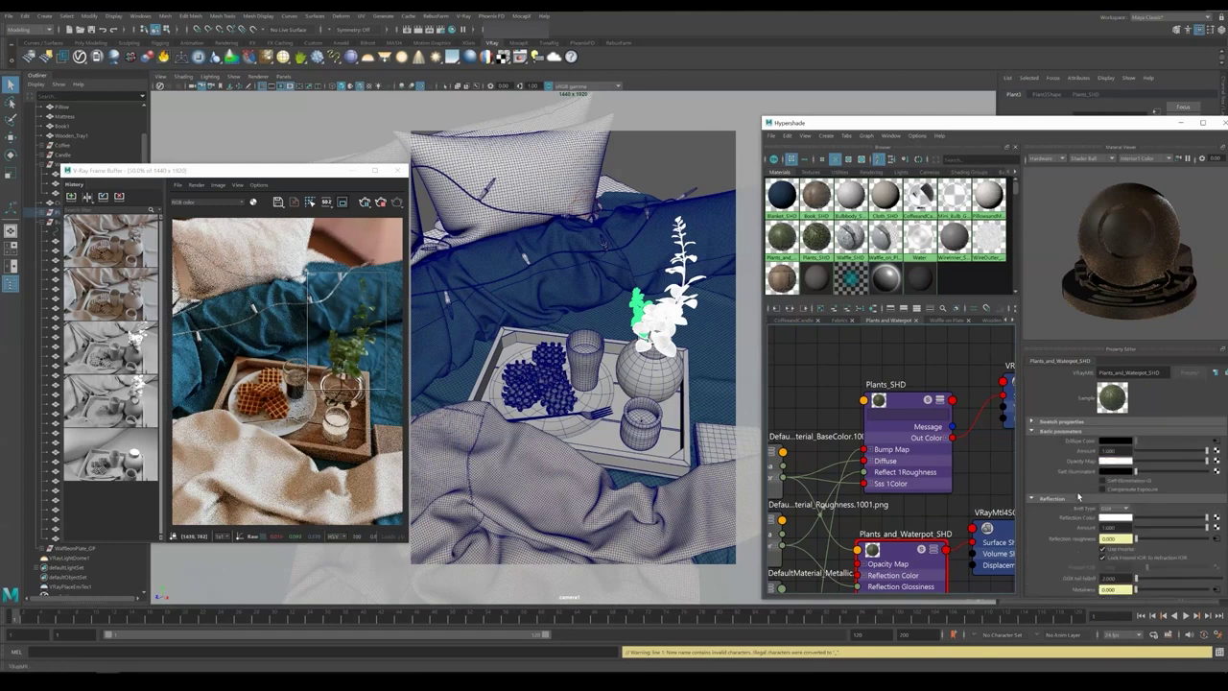
{"action": "left_click", "coordinate": [906, 432]}
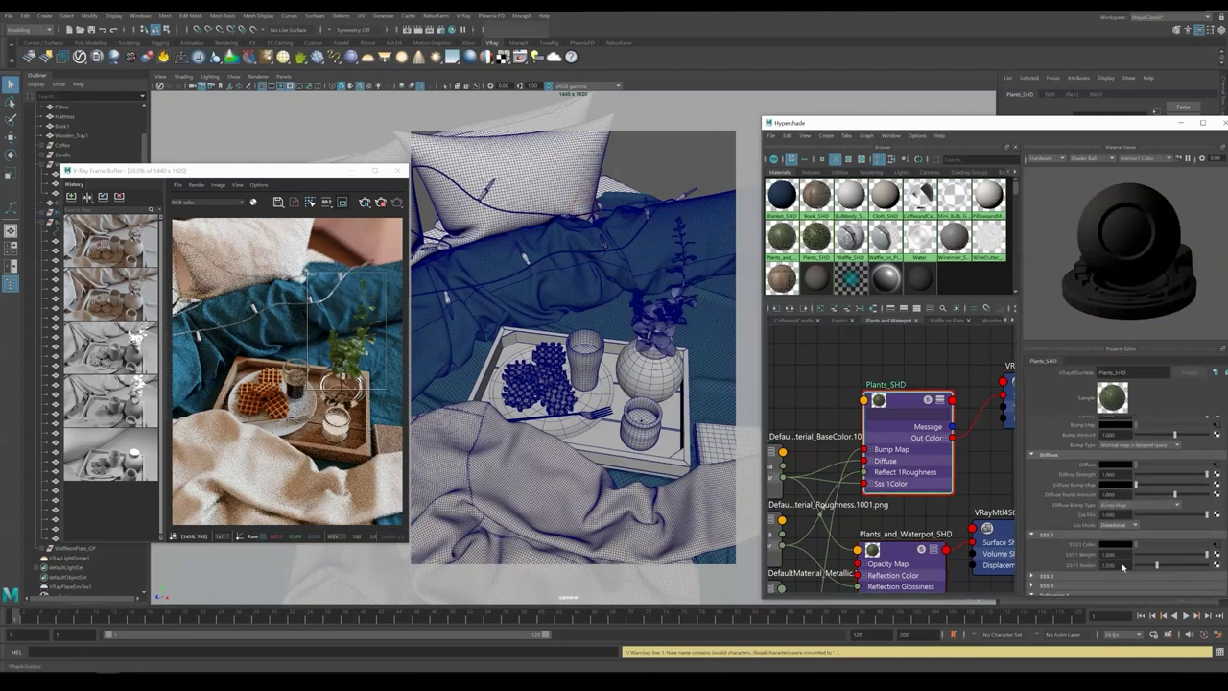
{"action": "left_click", "coordinate": [372, 329]}
Add a VRayAlSurface material to the CoffeeandCandle graph, connecting the base colour texture to its diffuse and SSS 1 colour
{"action": "left_click", "coordinate": [644, 415]}
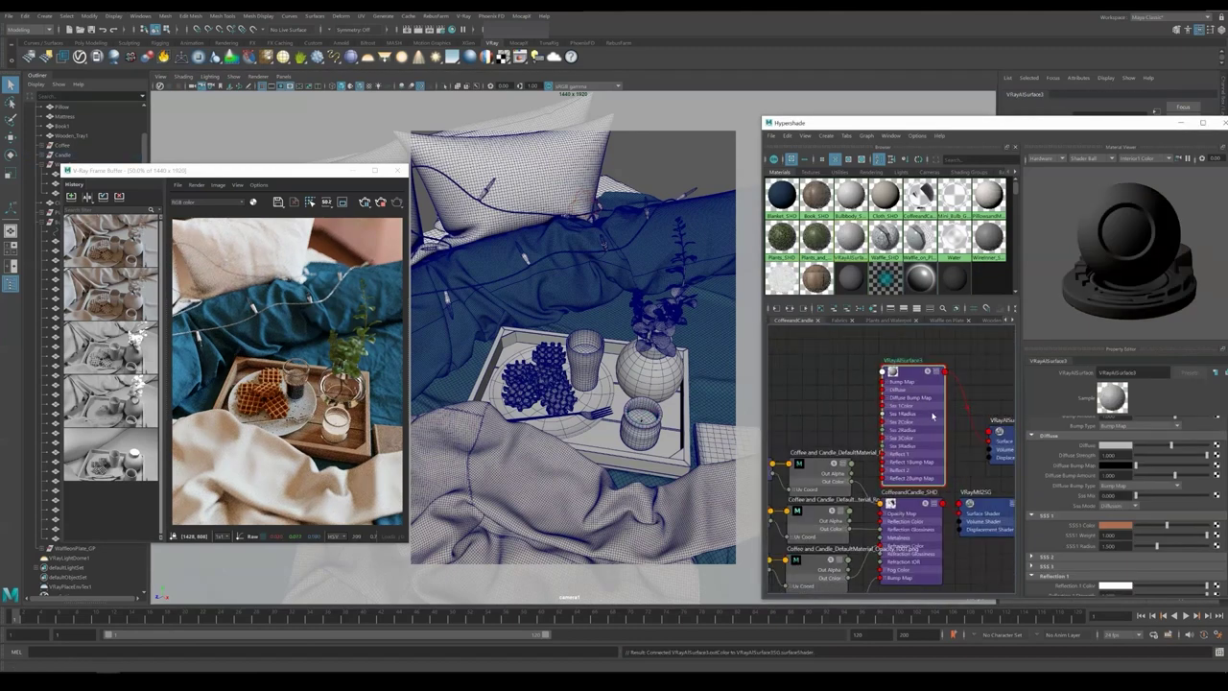
{"action": "middle_click_drag", "start_coordinate": [807, 467], "coordinate": [1084, 503]}
{"action": "left_click", "coordinate": [1118, 563]}
{"action": "left_click", "coordinate": [1119, 573]}
{"action": "scroll", "coordinate": [1074, 560], "scroll_direction": "down", "scroll_amount": 1}
{"action": "middle_click_drag", "start_coordinate": [808, 467], "coordinate": [1076, 563]}
Set the candle material's SSS 1 radius to 4 and connect the normal texture as a tangent-space bump map
{"action": "left_click_drag", "start_coordinate": [1120, 584], "coordinate": [1065, 586]}
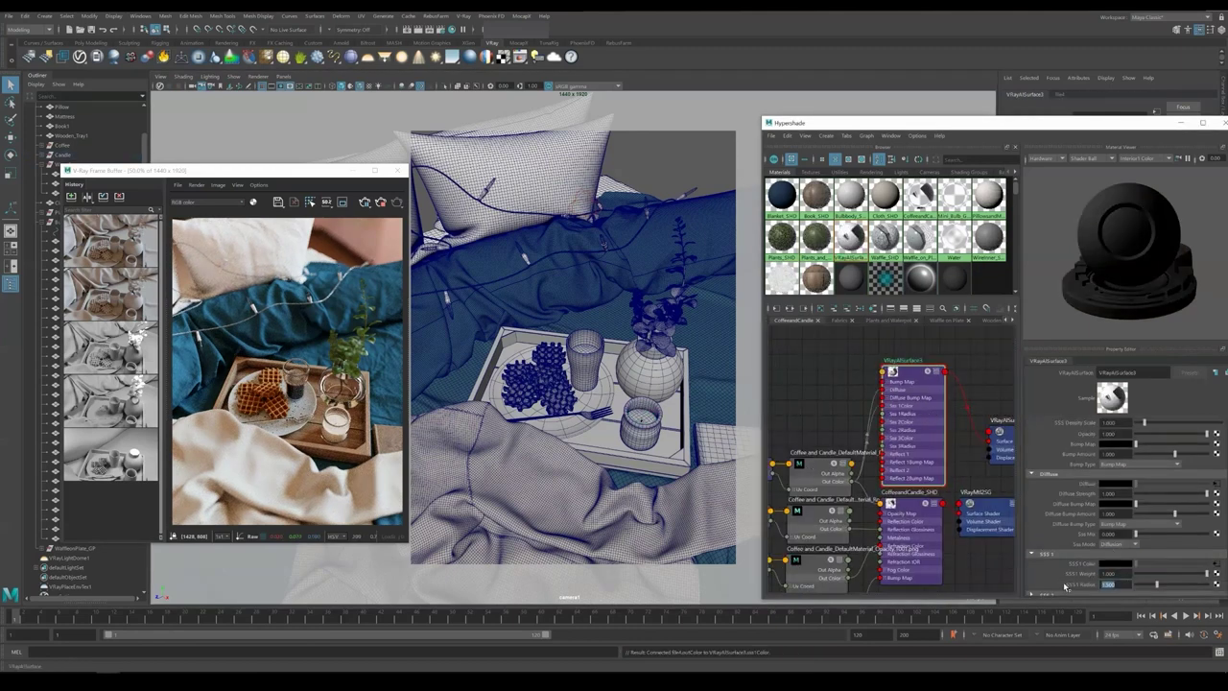
{"action": "middle_click_drag", "start_coordinate": [848, 518], "coordinate": [857, 471], "text": "alt"}
{"action": "middle_click_drag", "start_coordinate": [808, 563], "coordinate": [1086, 444]}
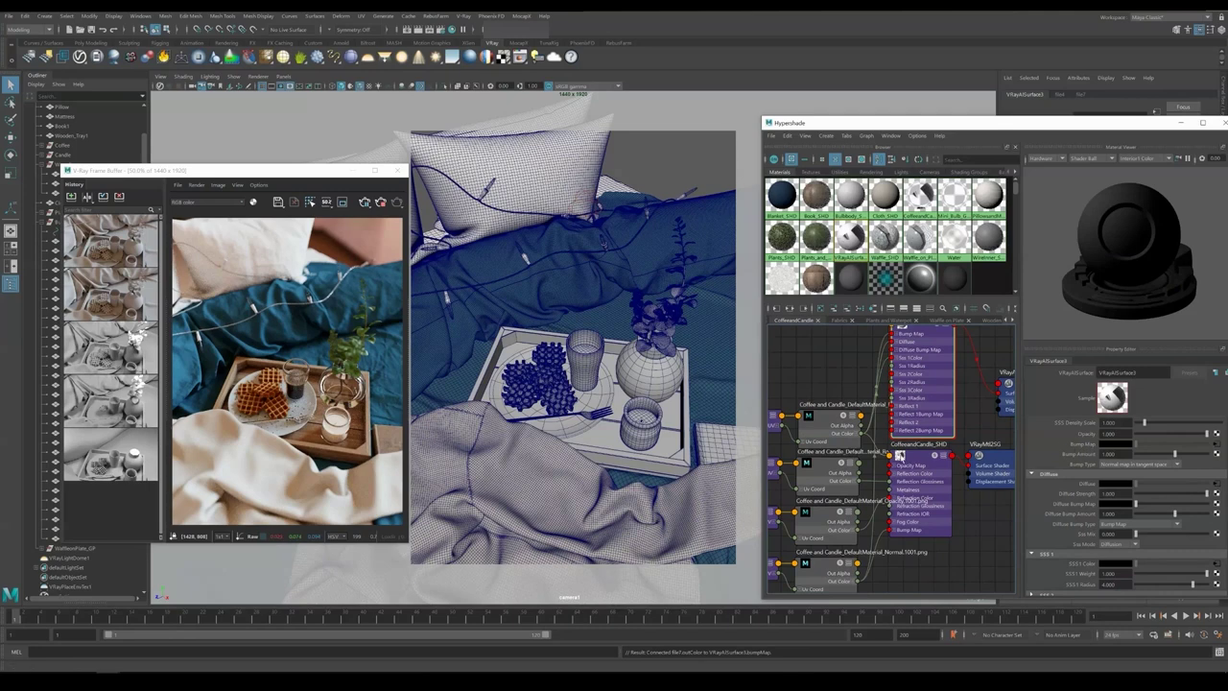
Connect the coffee and candle roughness texture to the new material's Reflection 1 roughness and change that texture's colour space
{"action": "scroll", "coordinate": [1079, 480], "scroll_direction": "down", "scroll_amount": 3}
{"action": "middle_click_drag", "start_coordinate": [865, 462], "coordinate": [1084, 530], "text": "alt"}
{"action": "key", "text": "2"}
{"action": "scroll", "coordinate": [899, 478], "scroll_direction": "up", "scroll_amount": 3}
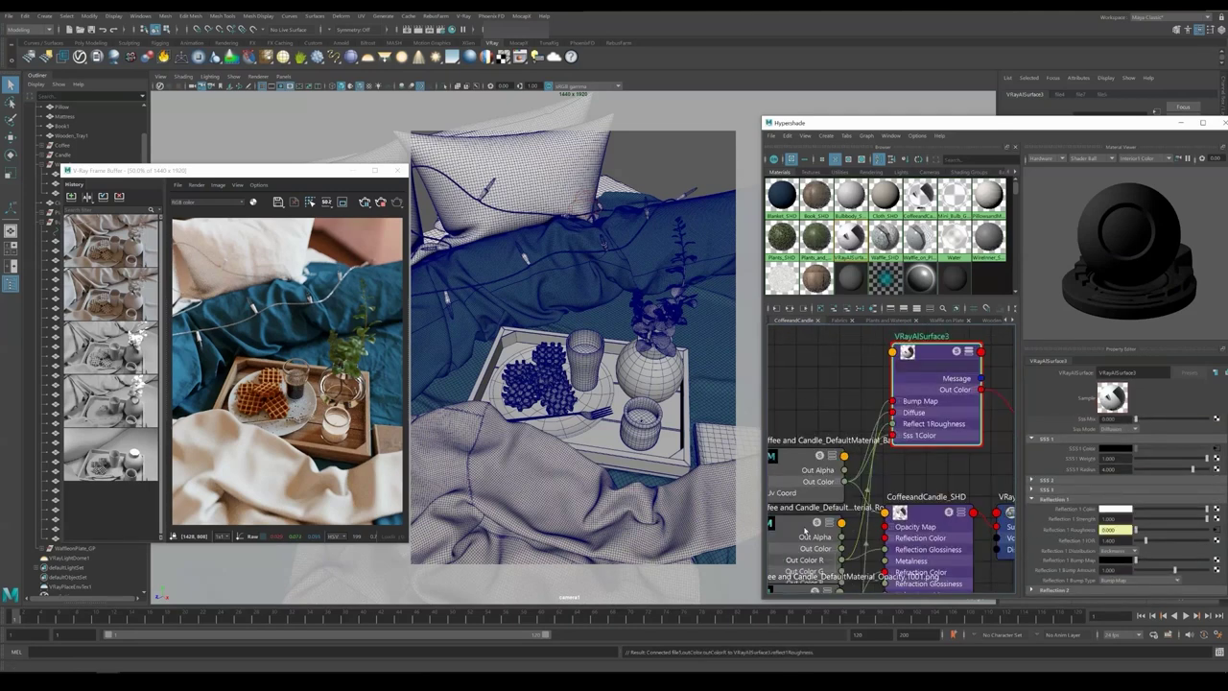
{"action": "left_click", "coordinate": [808, 531]}
{"action": "left_click", "coordinate": [1148, 548]}
{"action": "left_click", "coordinate": [1136, 568]}
Move the new VRayAlSurface node closer to CoffeeandCandle_SHD and rename it Candle_SHD
{"action": "left_click", "coordinate": [922, 392]}
{"action": "left_click_drag", "start_coordinate": [923, 392], "coordinate": [917, 420]}
{"action": "double_click", "coordinate": [923, 372]}
{"action": "type", "text": "Candle SHD"}
{"action": "key", "text": "Return"}
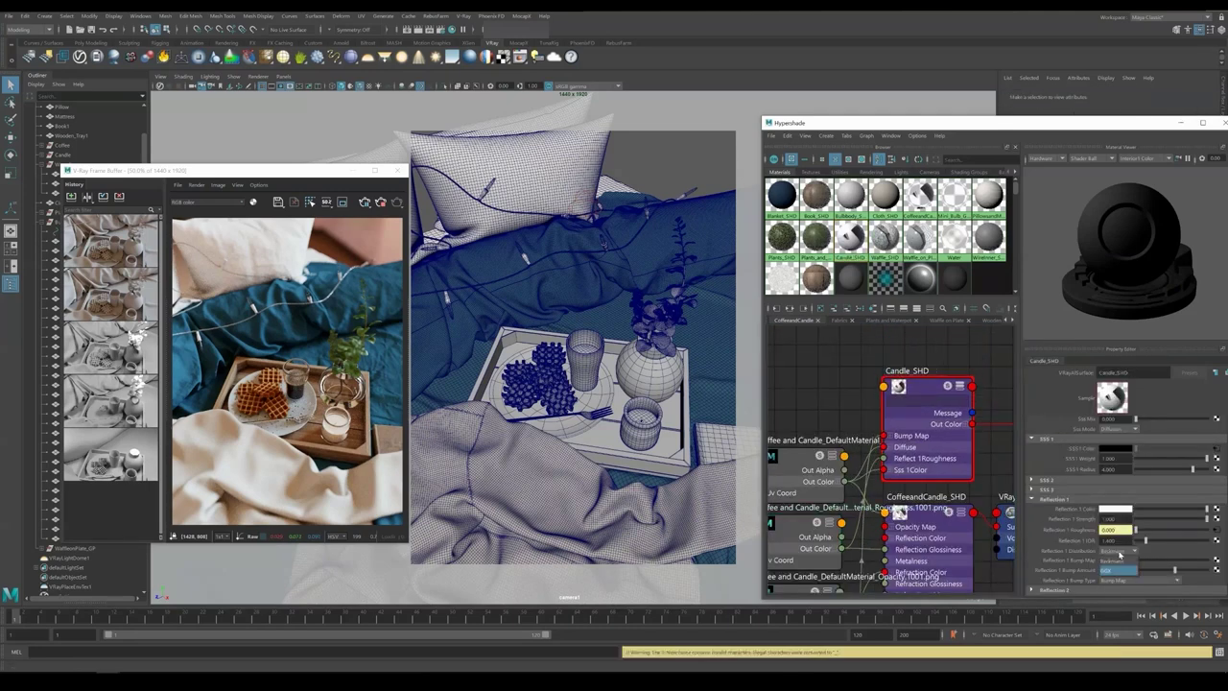
Set Candle_SHD's Reflection 1 distribution to GGX and assign the material to the candle wax mesh in the glass
{"action": "left_click", "coordinate": [1117, 570]}
{"action": "scroll", "coordinate": [1119, 554], "scroll_direction": "down", "scroll_amount": 3}
{"action": "left_click", "coordinate": [641, 417]}
{"action": "right_click", "coordinate": [641, 417]}
{"action": "left_click", "coordinate": [653, 368]}
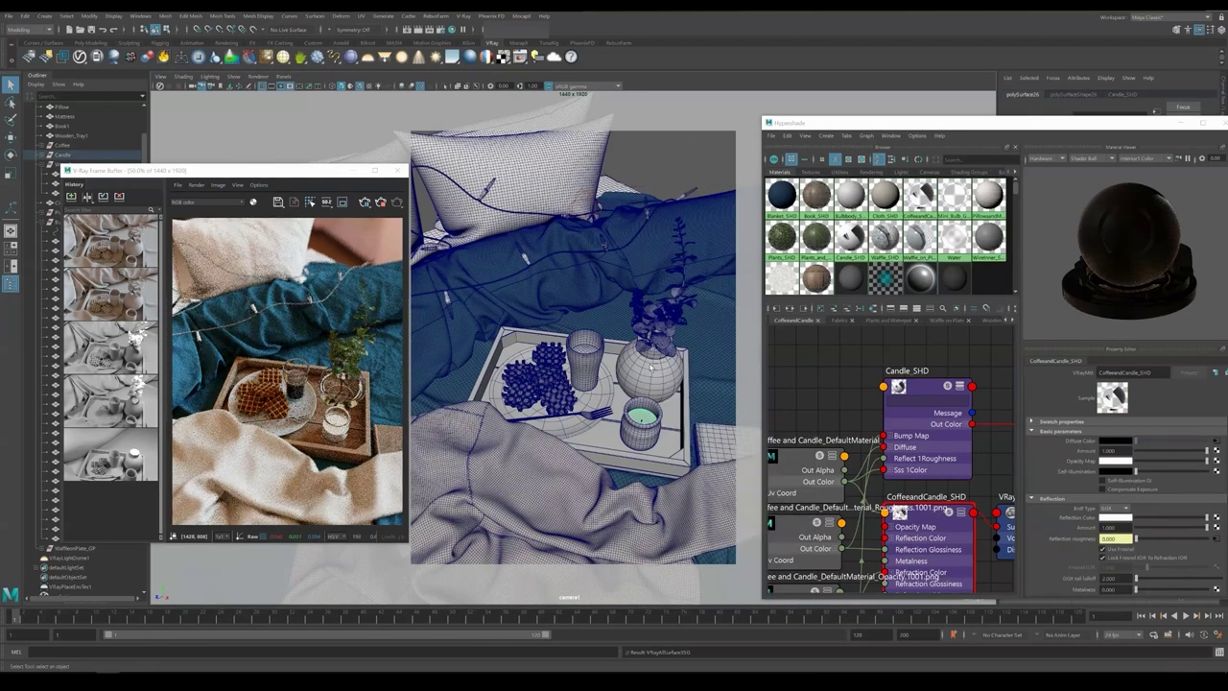
{"action": "scroll", "coordinate": [915, 433], "scroll_direction": "down", "scroll_amount": 4}
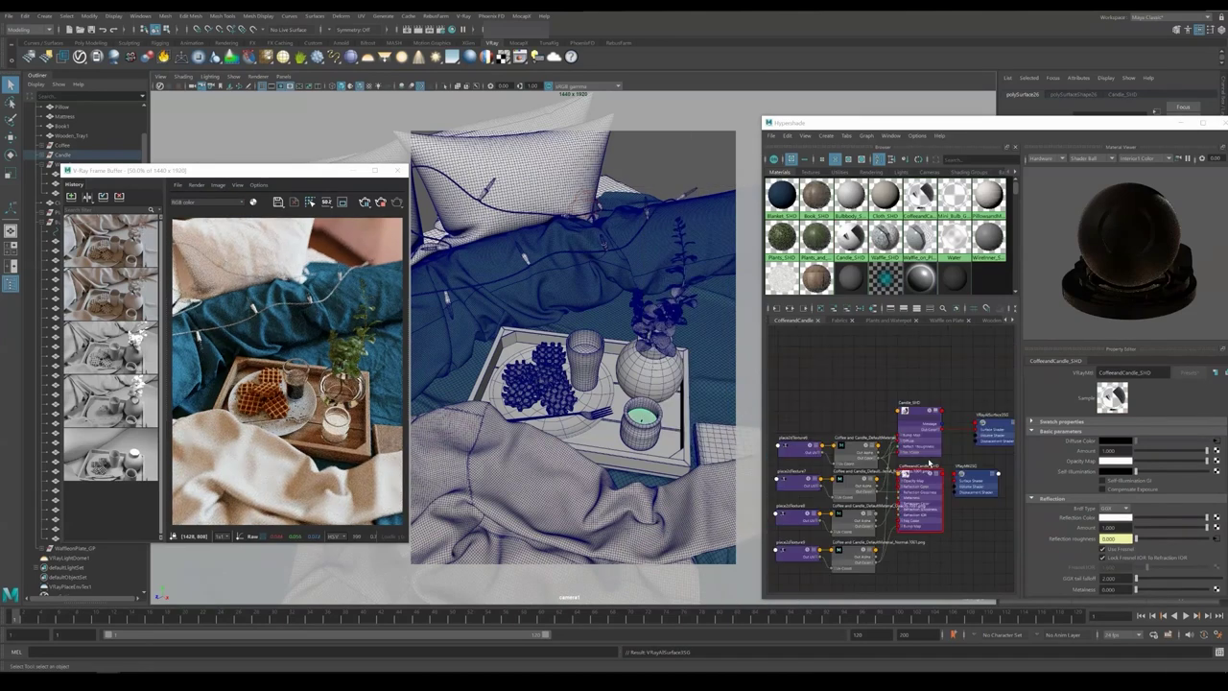
Bring up the reference photo of the breakfast tray beside the render and enlarge it on the candle jar
{"action": "middle_click_drag", "start_coordinate": [915, 465], "coordinate": [904, 428], "text": "alt"}
{"action": "left_click", "coordinate": [631, 438]}
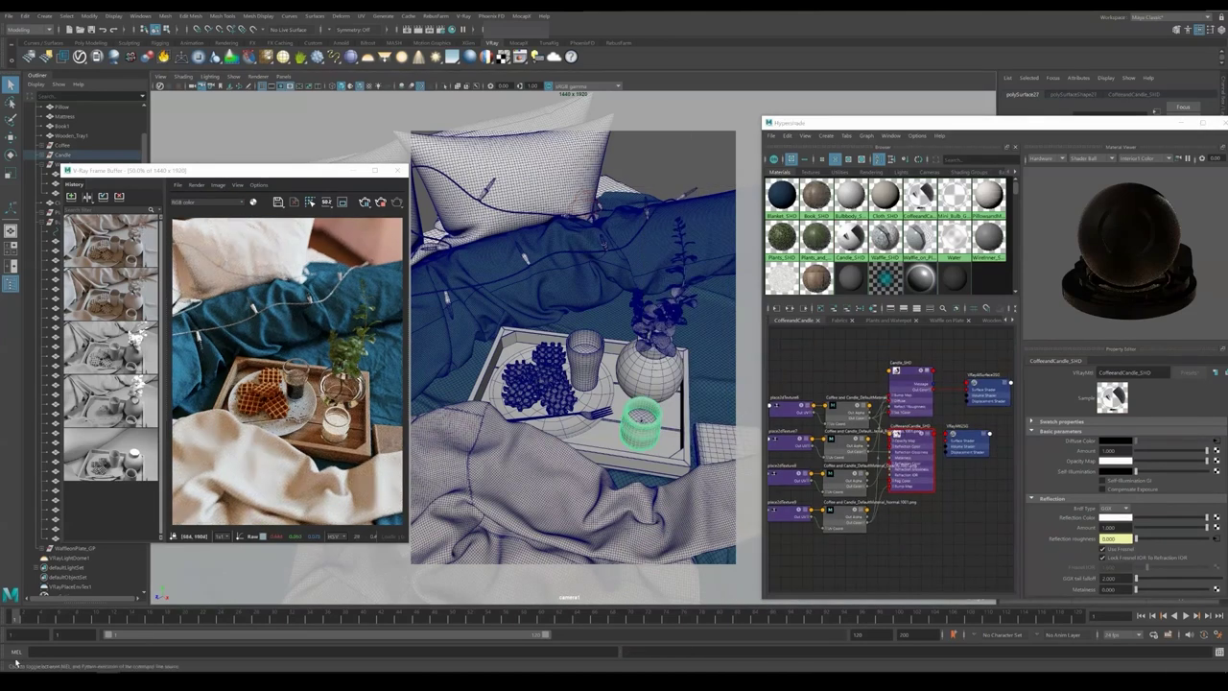
{"action": "left_click", "coordinate": [107, 678]}
{"action": "left_click", "coordinate": [60, 678]}
{"action": "left_click", "coordinate": [518, 265]}
{"action": "left_click_drag", "start_coordinate": [646, 247], "coordinate": [278, 537]}
{"action": "left_click", "coordinate": [1126, 132]}
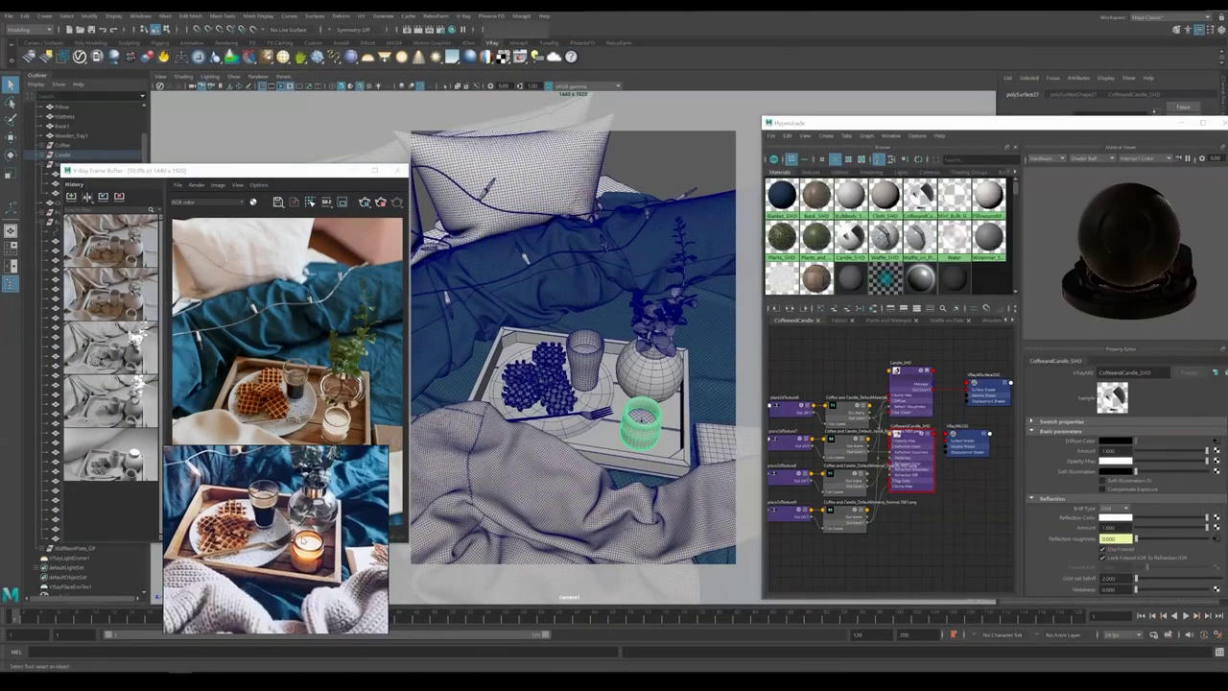
{"action": "scroll", "coordinate": [303, 541], "scroll_direction": "up", "scroll_amount": 4}
{"action": "right_click_drag", "start_coordinate": [306, 524], "coordinate": [555, 548]}
{"action": "scroll", "coordinate": [948, 508], "scroll_direction": "up", "scroll_amount": 2}
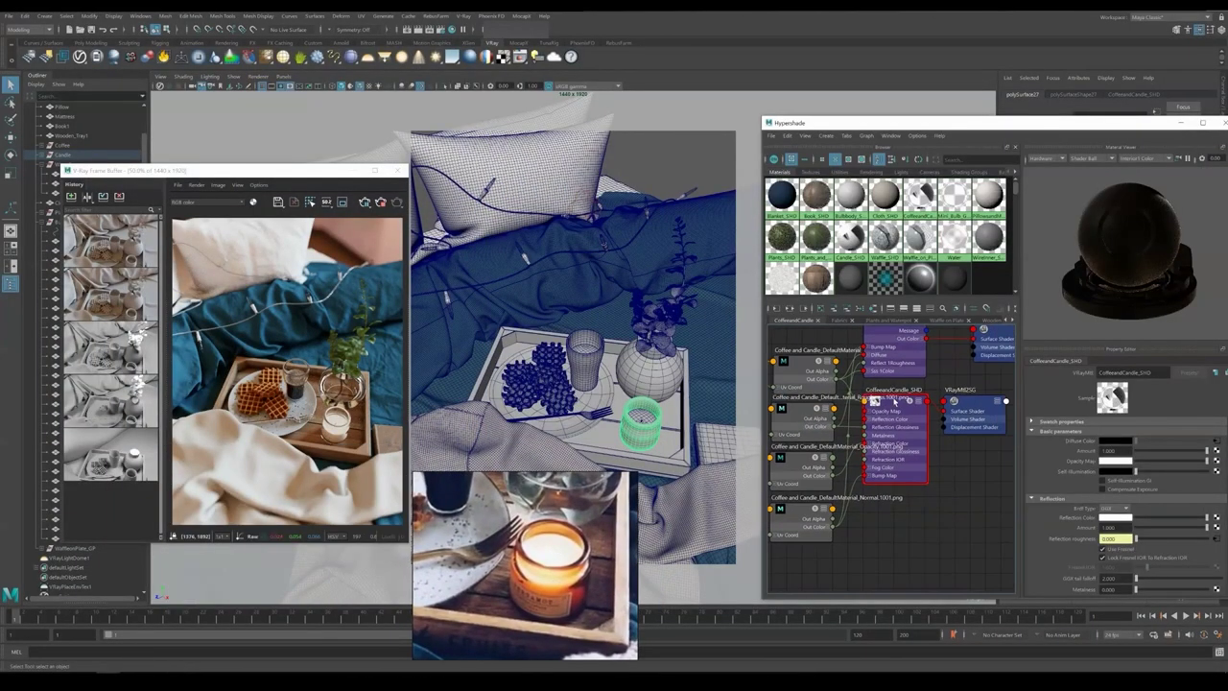
Duplicate CoffeeandCandle_SHD with its input connections and rename the copy CandleMug_SHD
{"action": "left_click", "coordinate": [886, 404]}
{"action": "left_click", "coordinate": [23, 15]}
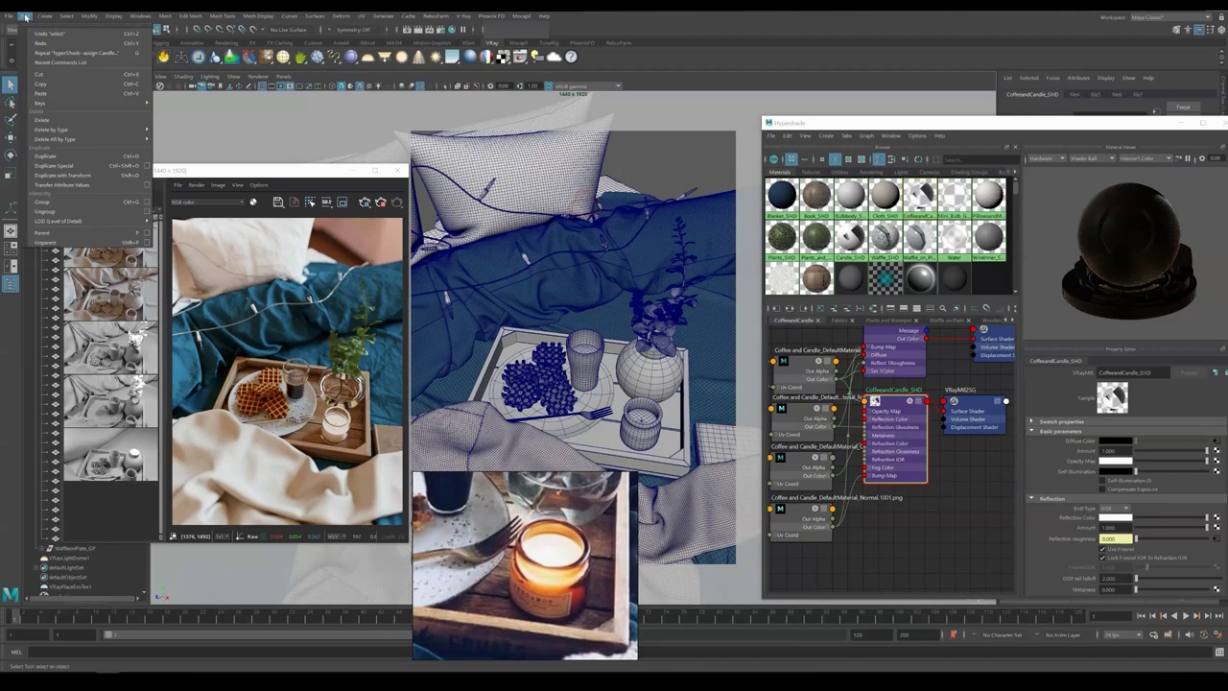
{"action": "left_click", "coordinate": [146, 166]}
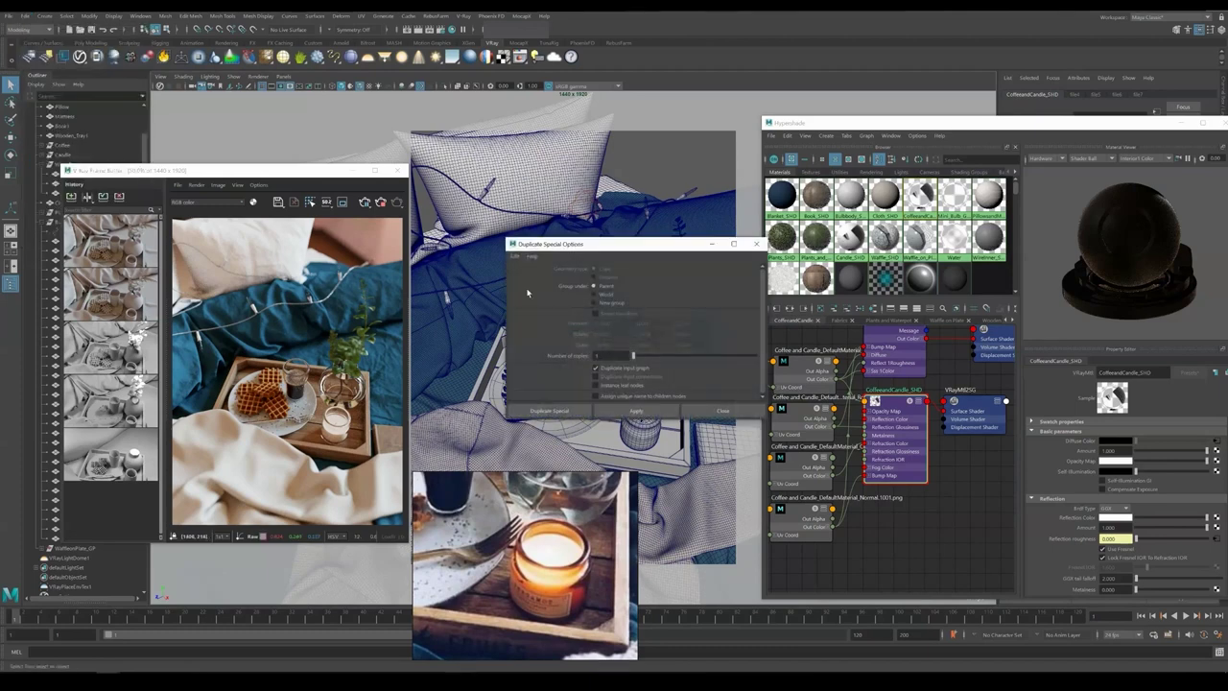
{"action": "left_click", "coordinate": [598, 376]}
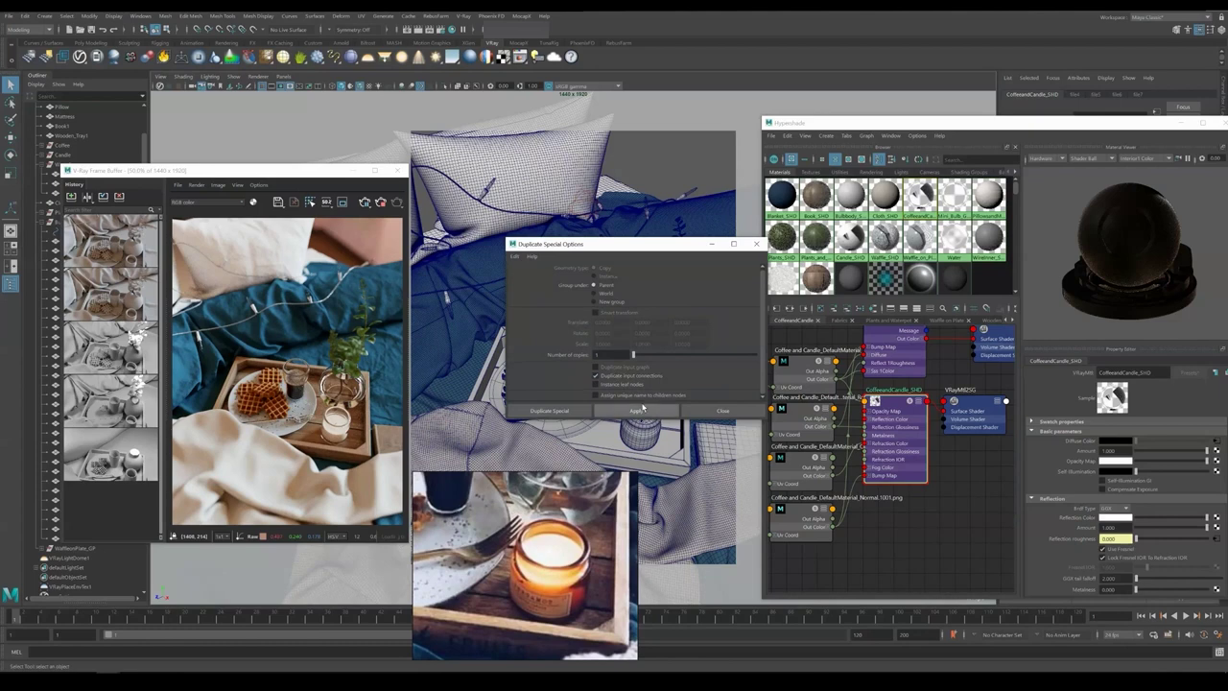
{"action": "left_click", "coordinate": [636, 410]}
{"action": "left_click", "coordinate": [722, 411]}
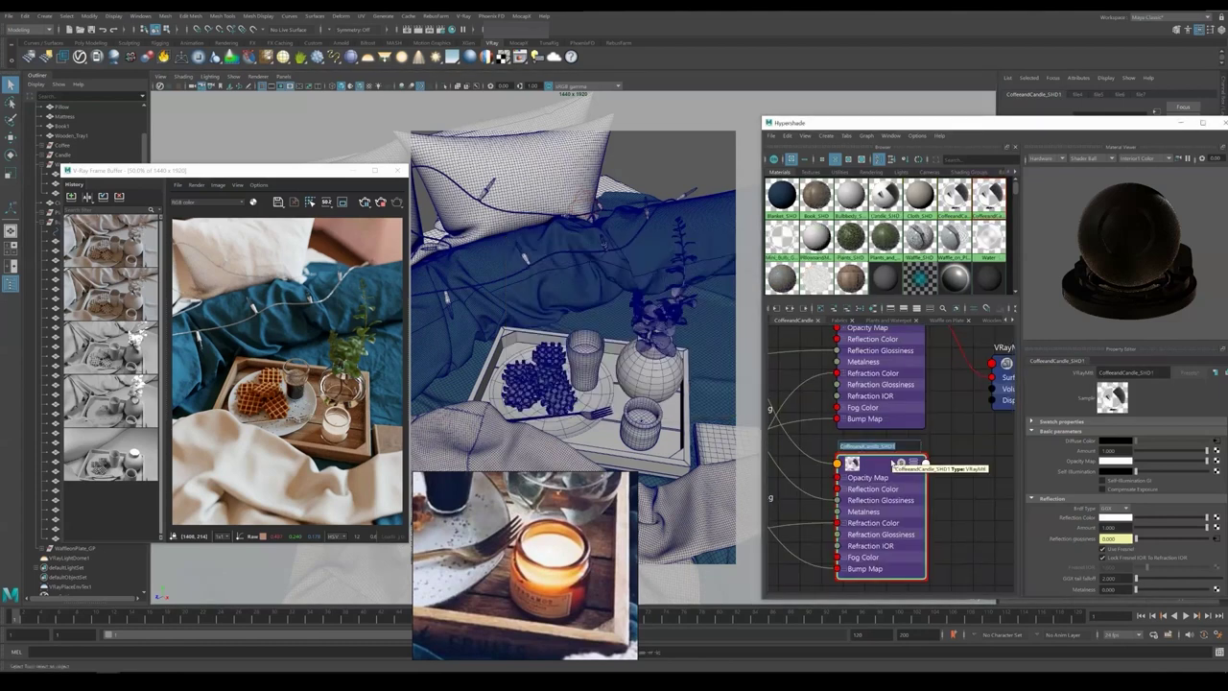
{"action": "type", "text": "CandleMug_SHD"}
{"action": "key", "text": "Return"}
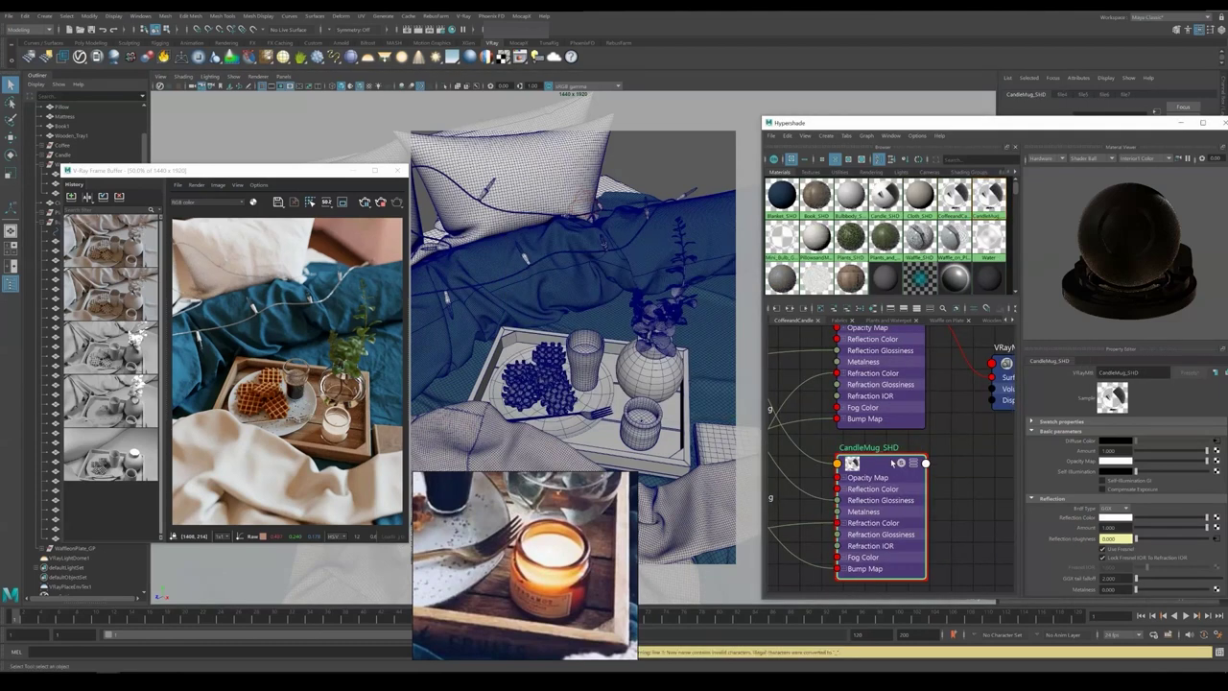
Assign CandleMug_SHD to the candle glass mesh and change its refraction fog colour to a warm orange-brown
{"action": "left_click", "coordinate": [654, 420]}
{"action": "right_click_drag", "start_coordinate": [687, 159], "coordinate": [759, 478]}
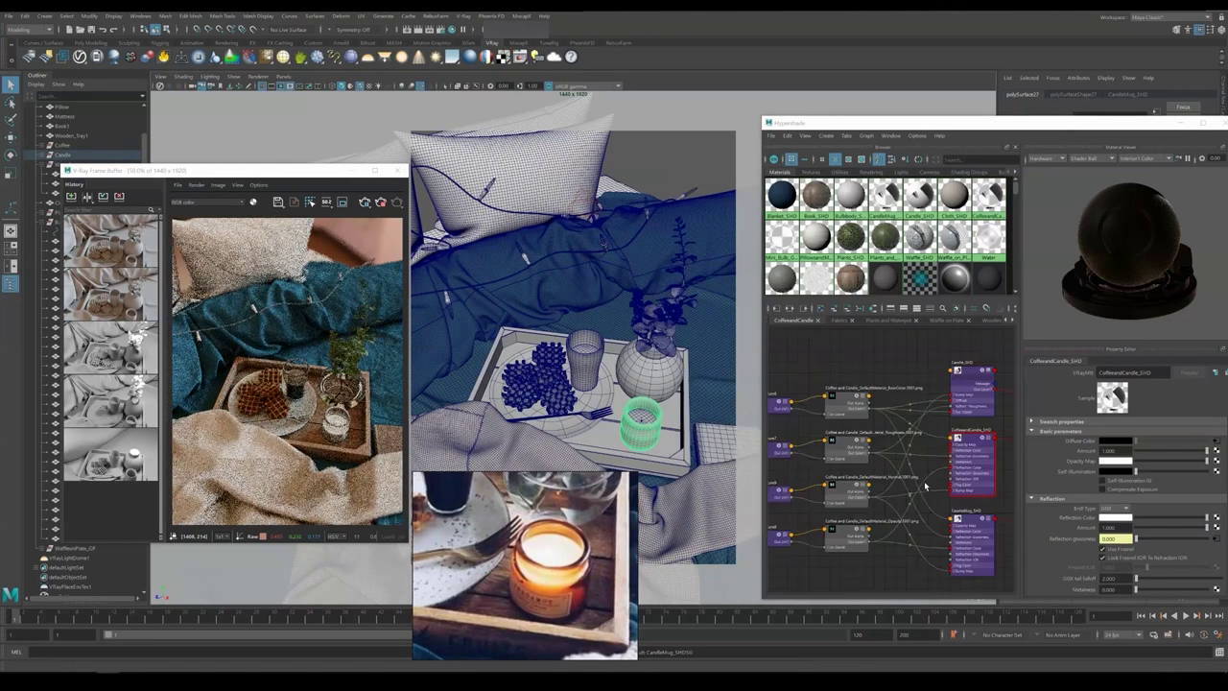
{"action": "left_click_drag", "start_coordinate": [1036, 122], "coordinate": [1012, 81]}
{"action": "scroll", "coordinate": [1087, 480], "scroll_direction": "down", "scroll_amount": 2}
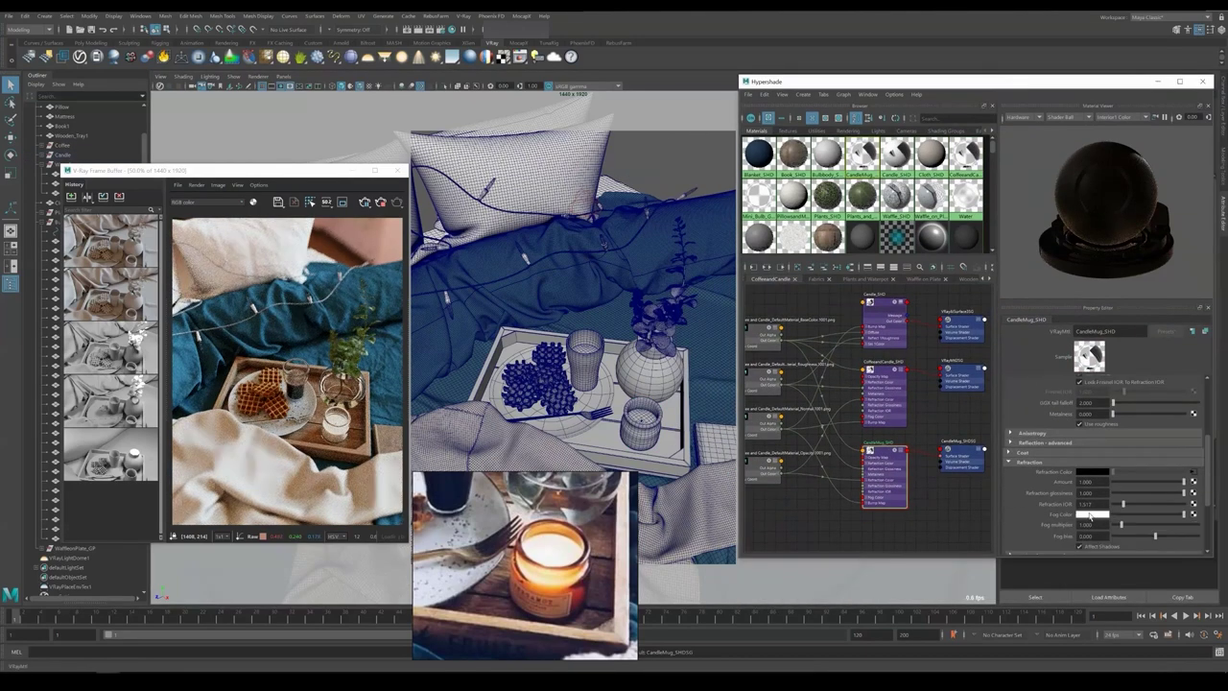
{"action": "left_click", "coordinate": [1091, 515]}
{"action": "left_click", "coordinate": [1036, 533]}
{"action": "left_click", "coordinate": [1096, 545]}
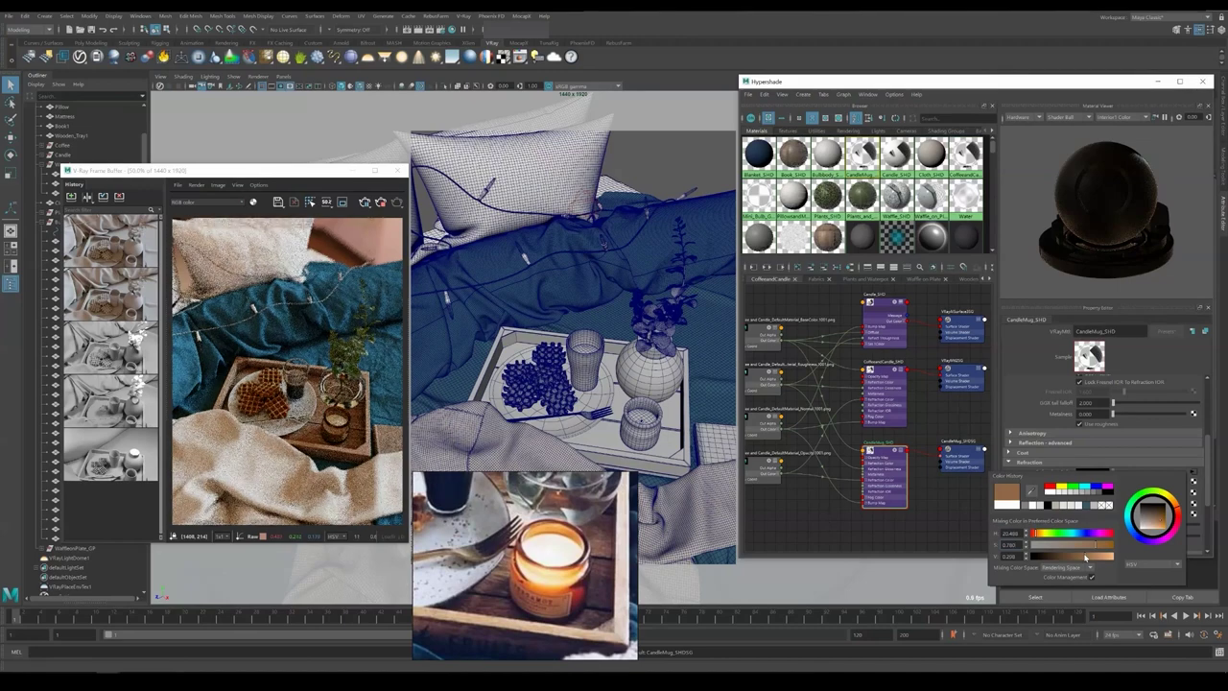
{"action": "scroll", "coordinate": [342, 439], "scroll_direction": "up", "scroll_amount": 1}
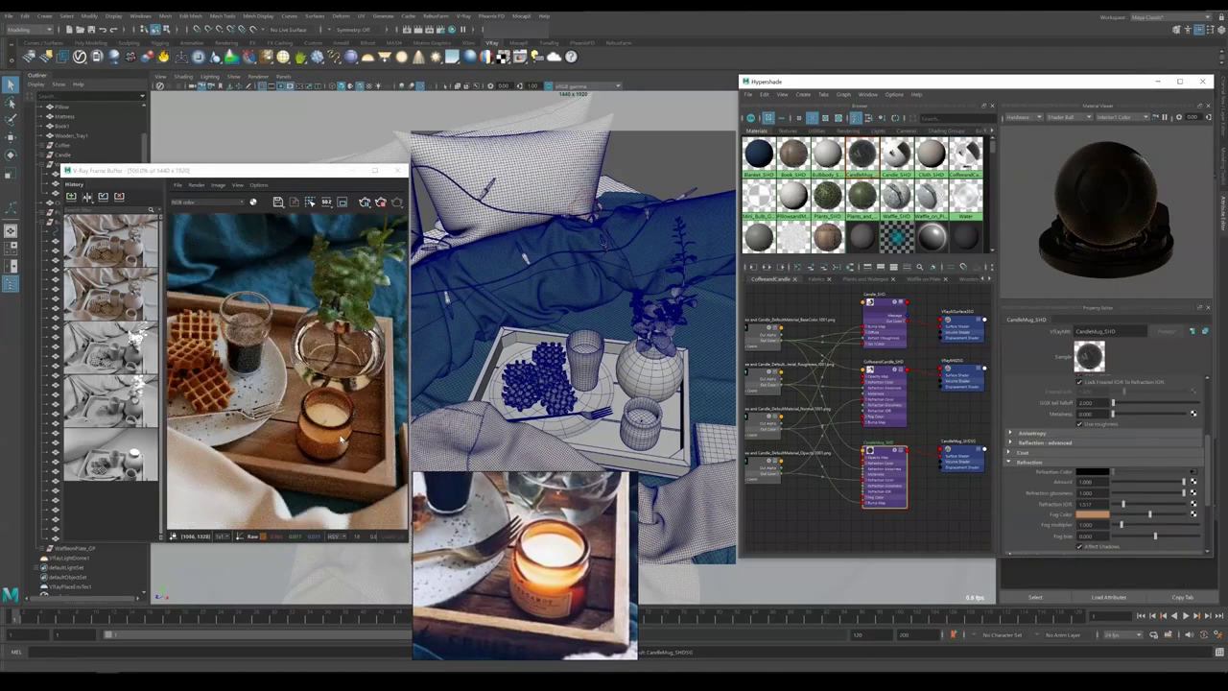
{"action": "scroll", "coordinate": [342, 439], "scroll_direction": "down", "scroll_amount": 1}
{"action": "left_click", "coordinate": [1090, 518]}
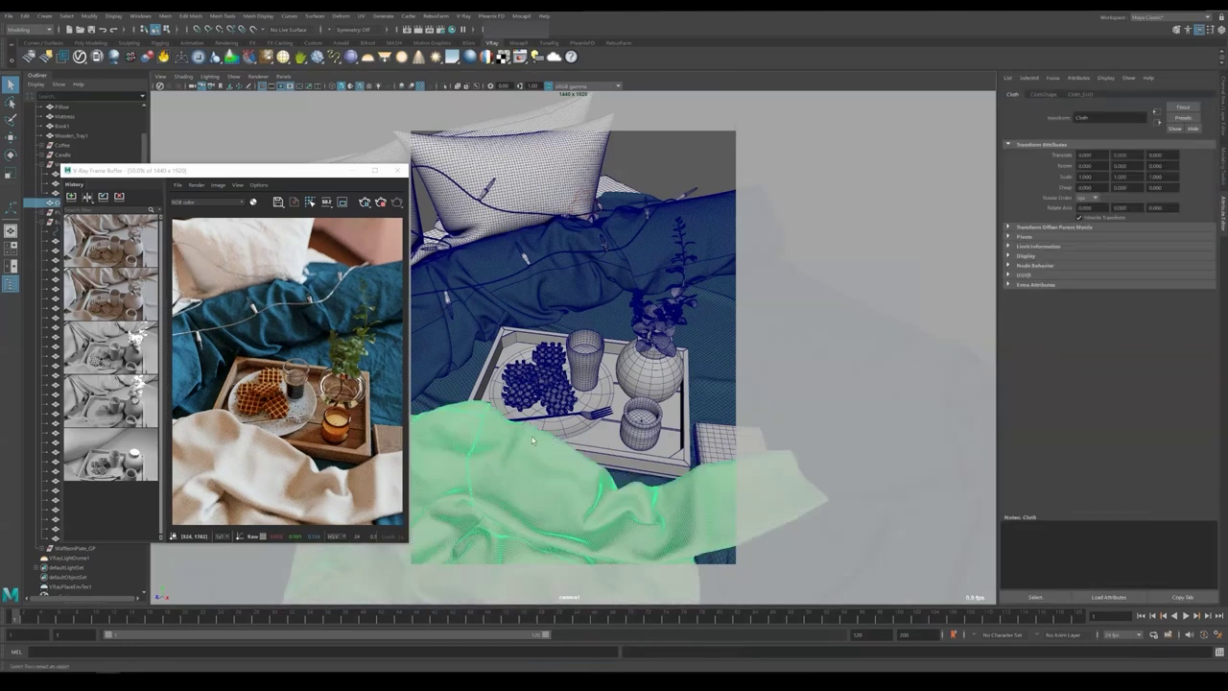
Check the cloth's shape and material attributes and apply a V-Ray displacement node to the cloth mesh
{"action": "left_click", "coordinate": [1079, 95]}
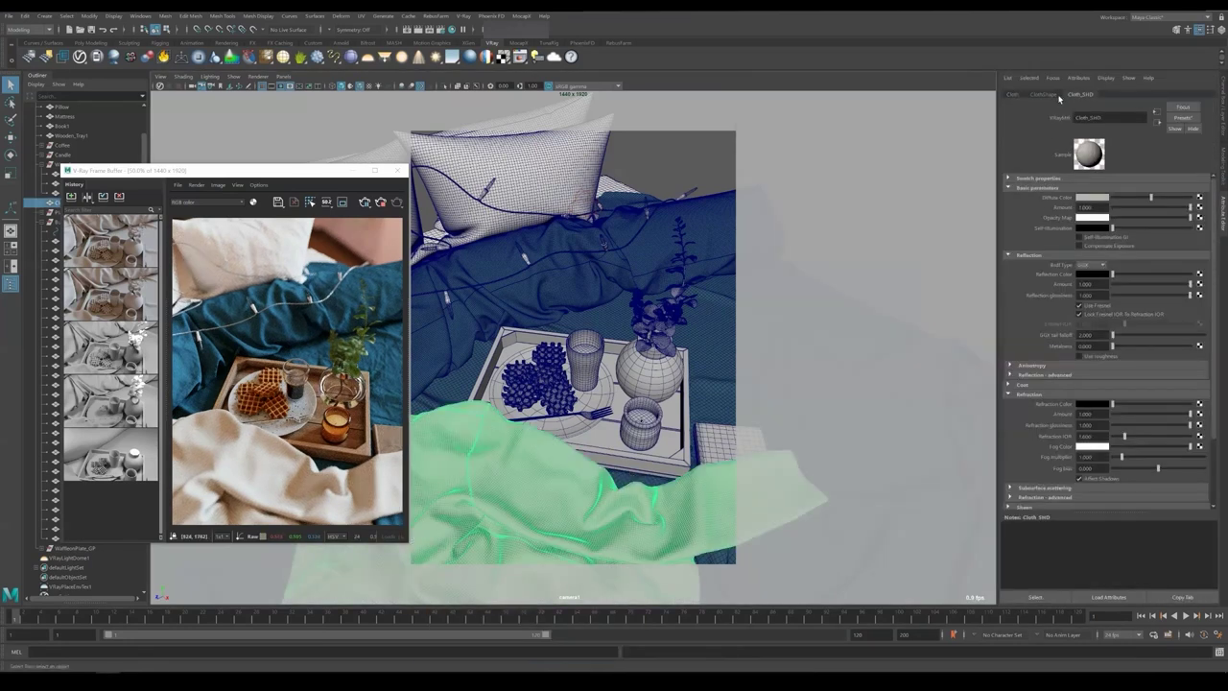
{"action": "left_click", "coordinate": [1042, 95]}
{"action": "left_click", "coordinate": [1013, 95]}
{"action": "left_click", "coordinate": [1044, 95]}
{"action": "left_click", "coordinate": [1078, 94]}
{"action": "left_click", "coordinate": [320, 59]}
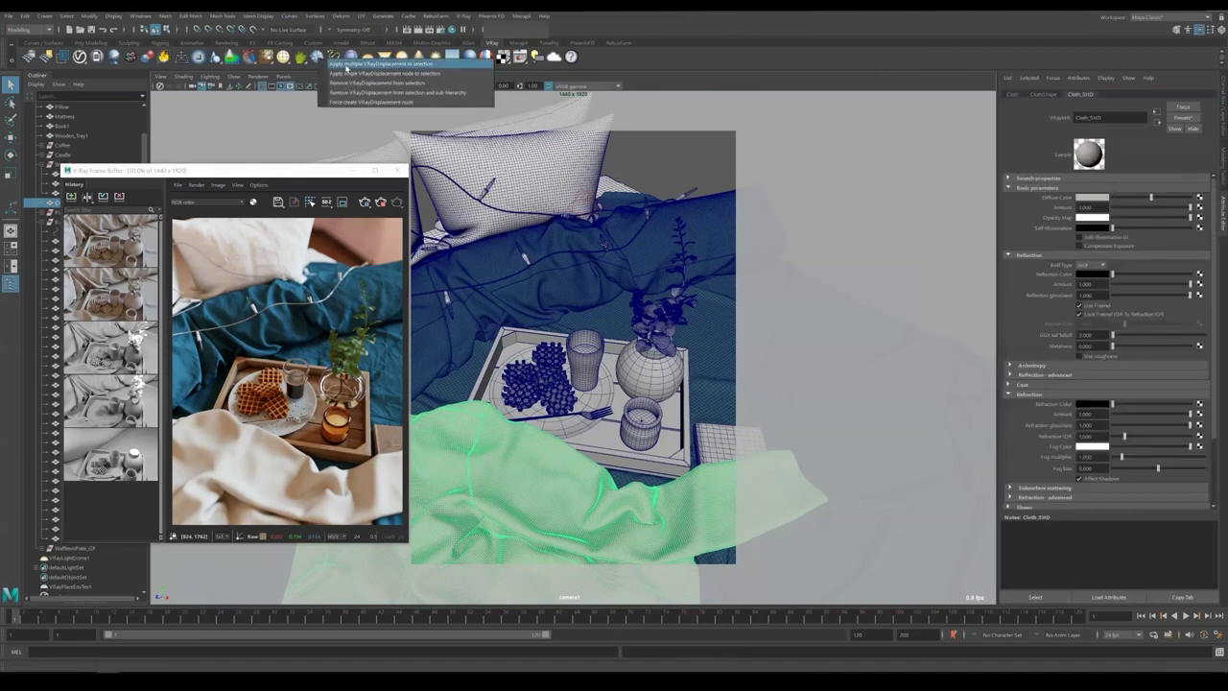
{"action": "left_click", "coordinate": [348, 64]}
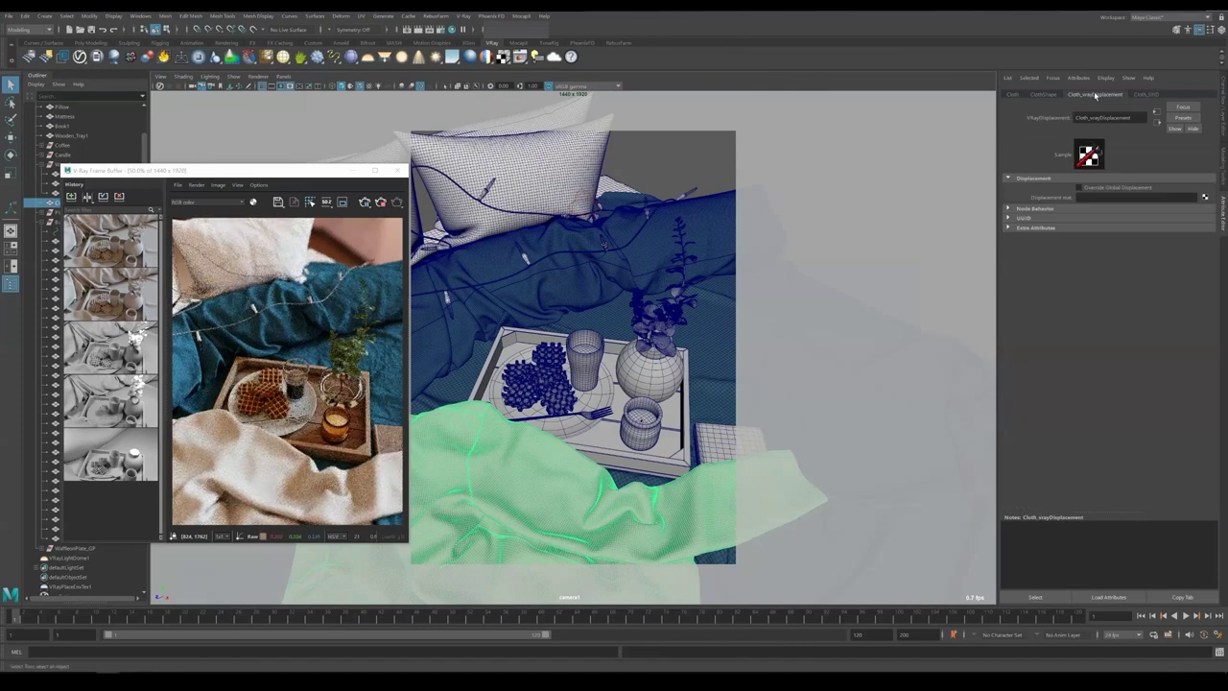
Connect a File texture to the cloth's displacement map and load Fabric Pattern.jpg from the Fabrics folder
{"action": "left_click", "coordinate": [1205, 197]}
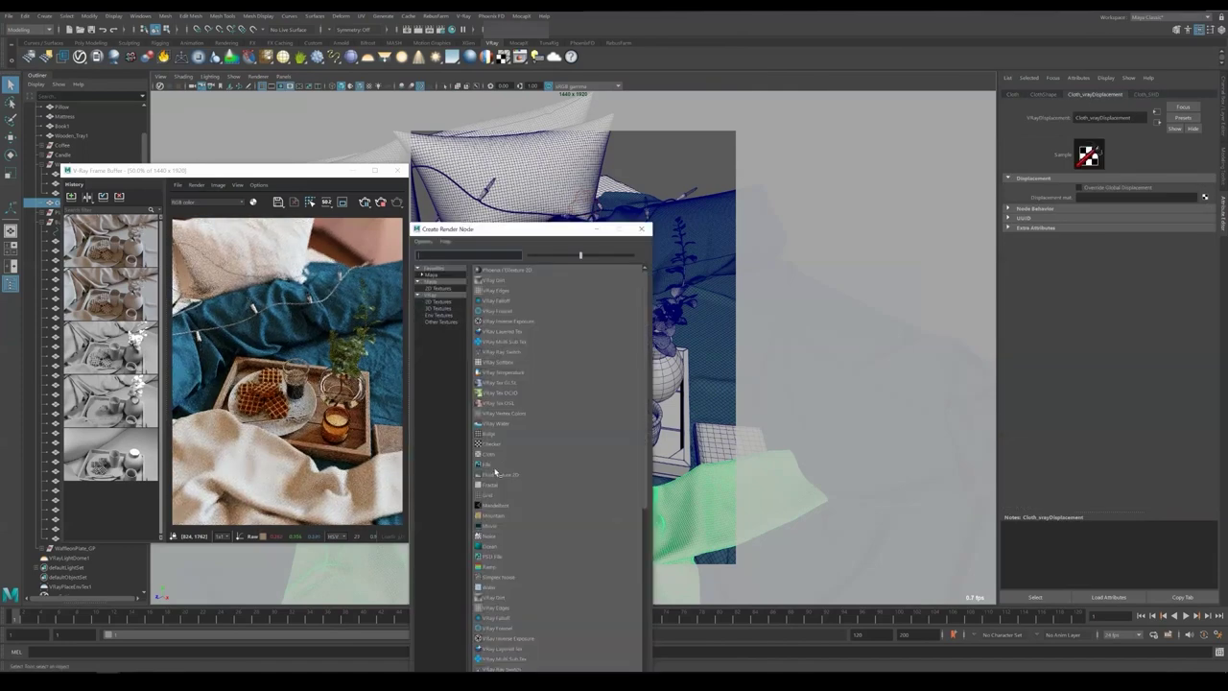
{"action": "left_click", "coordinate": [491, 466]}
{"action": "left_click", "coordinate": [1206, 220]}
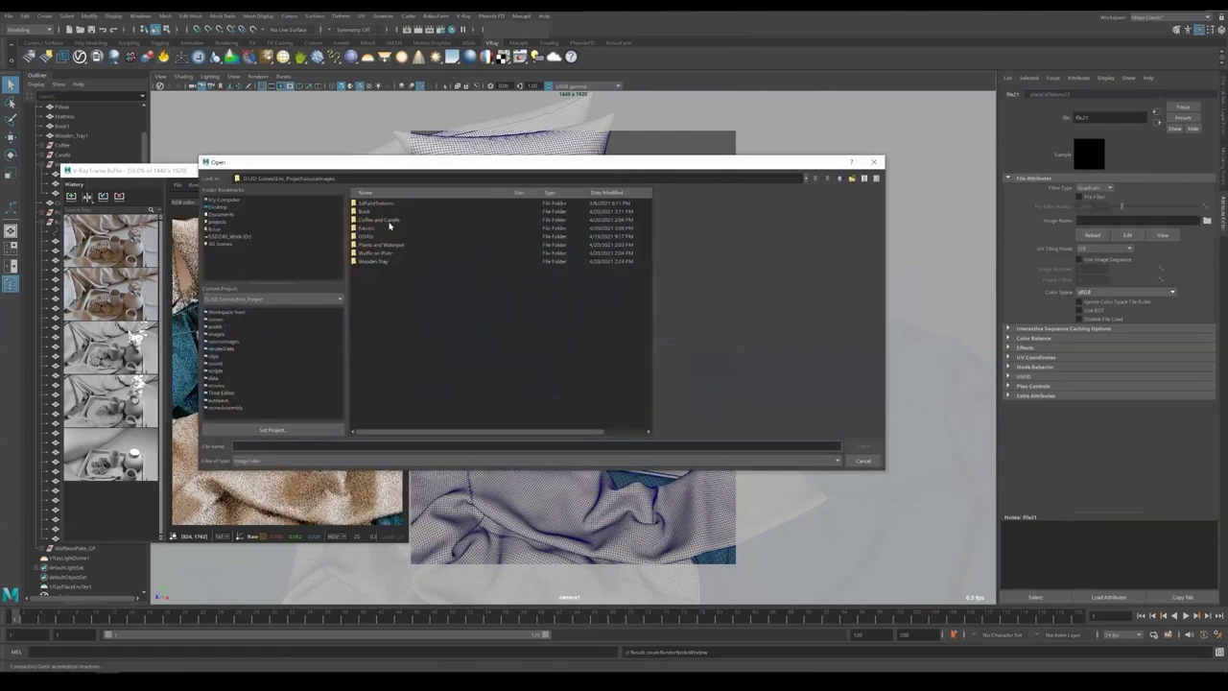
{"action": "double_click", "coordinate": [379, 227]}
{"action": "left_click", "coordinate": [372, 204]}
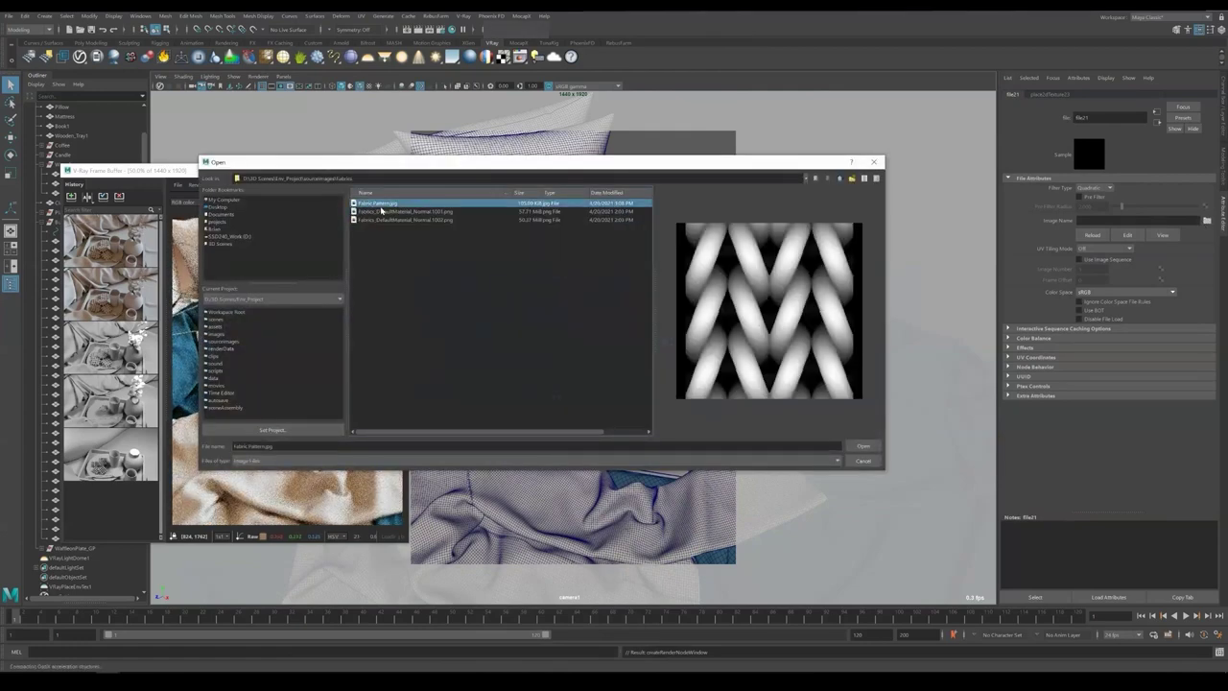
{"action": "left_click", "coordinate": [862, 446]}
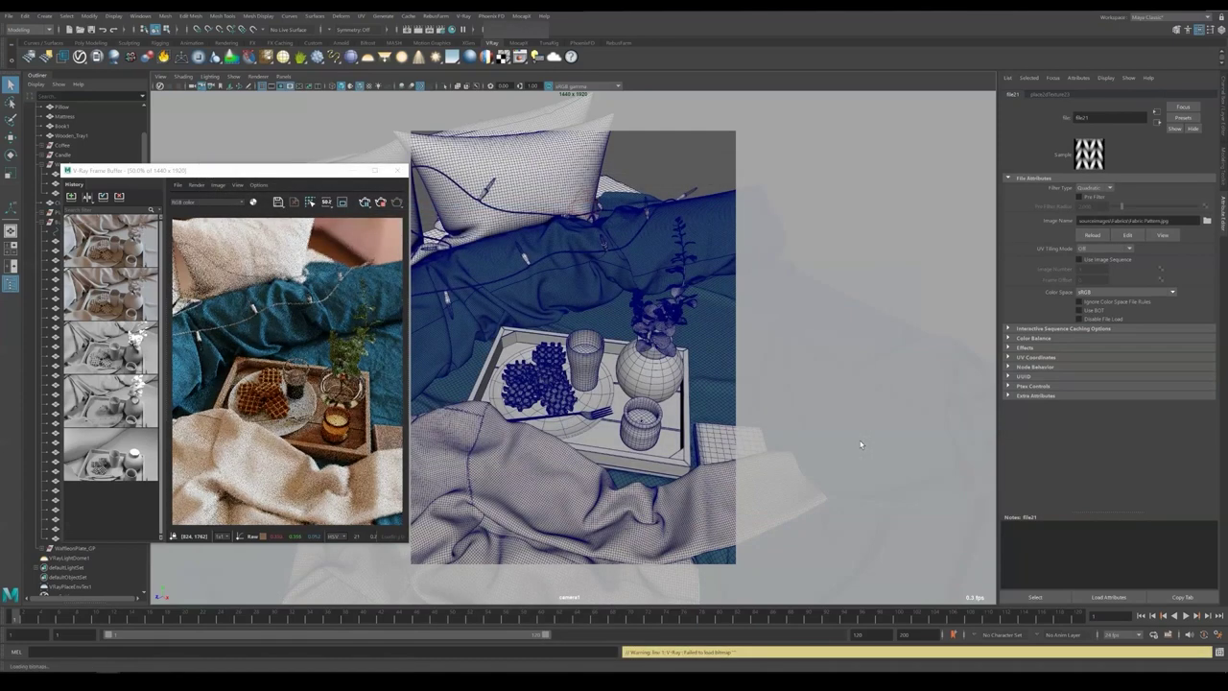
Set the fabric pattern texture's Repeat UV to 40 by 40
{"action": "left_click", "coordinate": [1043, 96]}
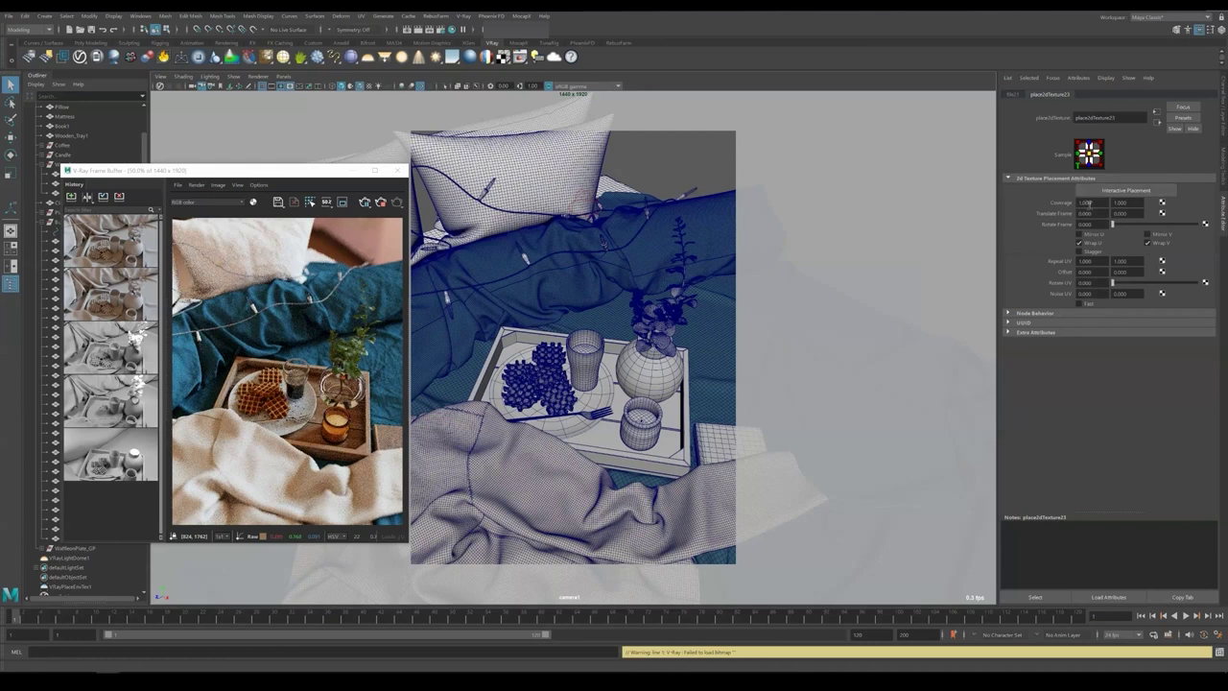
{"action": "type", "text": "40"}
{"action": "key", "text": "Tab"}
{"action": "type", "text": "40"}
{"action": "key", "text": "Return"}
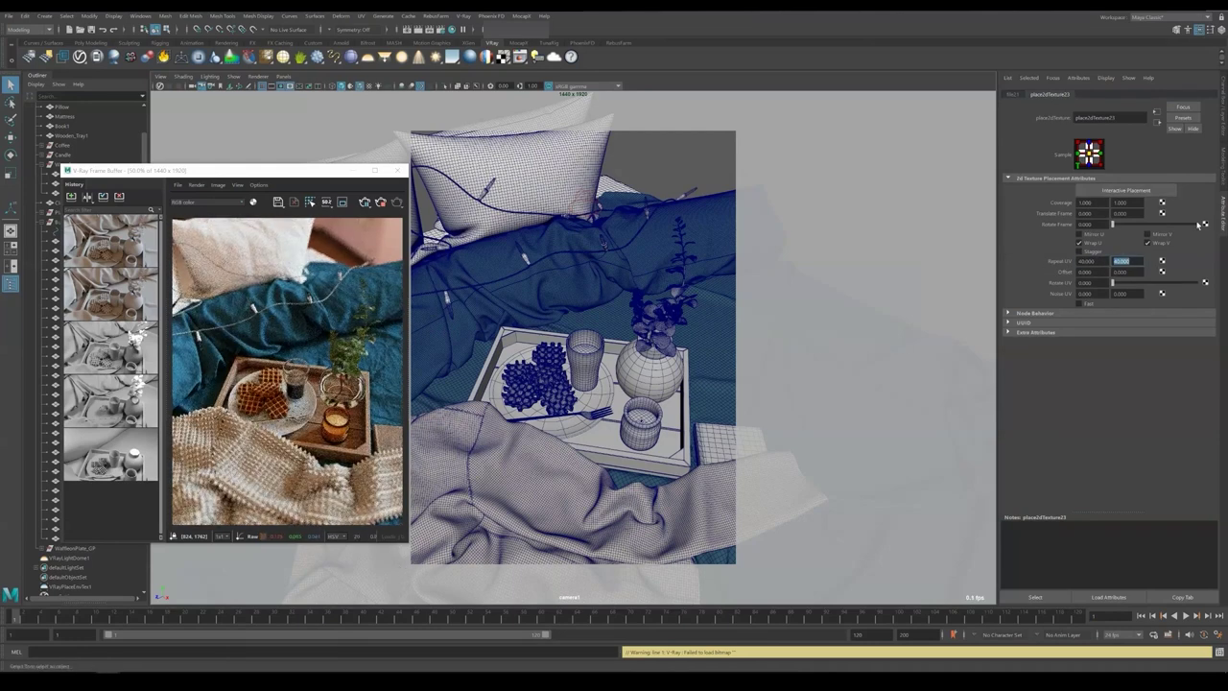
Add V-Ray displacement control to the cloth's displacement node, trying an amount of 0.1 and settling on 0.4
{"action": "left_click", "coordinate": [1017, 95]}
{"action": "left_click", "coordinate": [779, 491]}
{"action": "left_click", "coordinate": [1078, 78]}
{"action": "mouse_move", "coordinate": [1103, 119]}
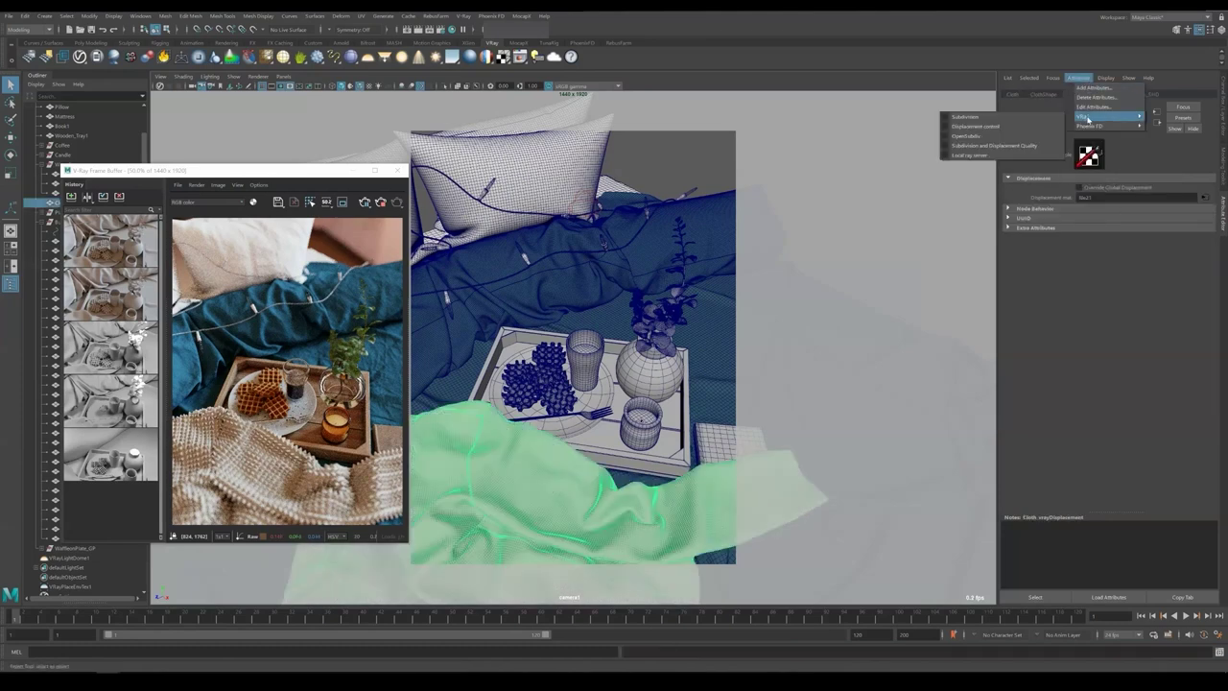
{"action": "left_click", "coordinate": [998, 124]}
{"action": "type", "text": "0.1"}
{"action": "key", "text": "Return"}
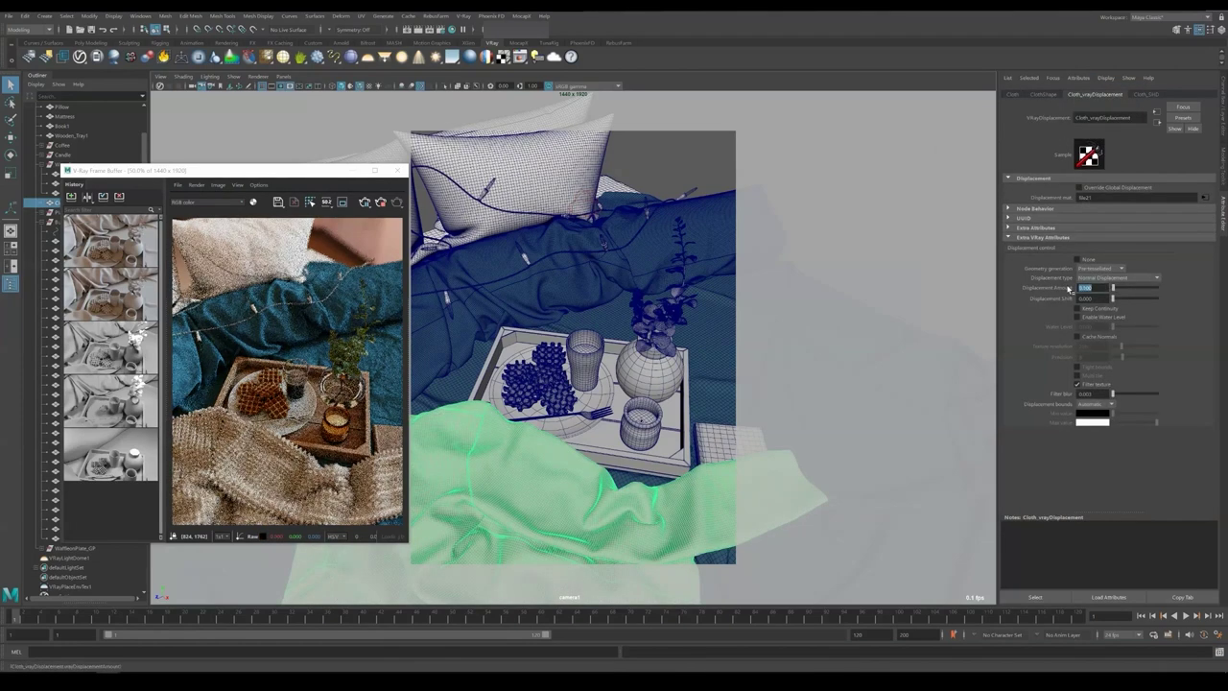
{"action": "key", "text": "BackSpace"}
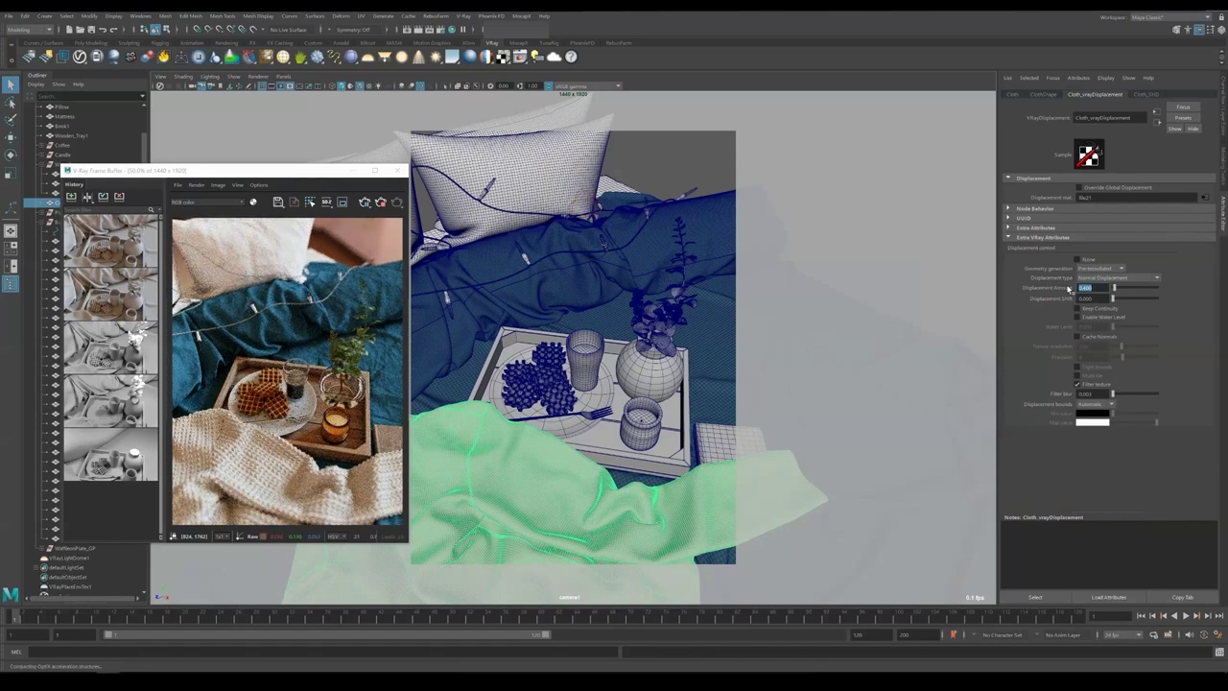
Set the fabric pattern texture's Repeat UV to 60 by 60 and check the knit detail in the render
{"action": "left_click", "coordinate": [1205, 198]}
{"action": "left_click", "coordinate": [1052, 95]}
{"action": "left_click", "coordinate": [1055, 261]}
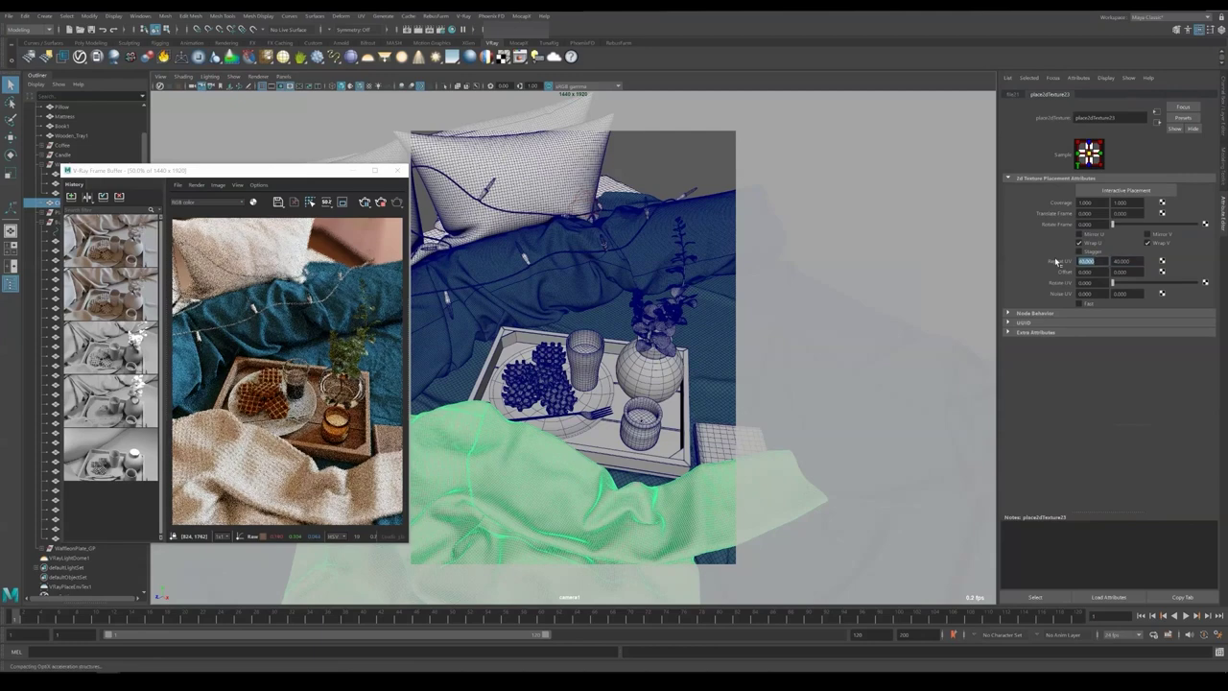
{"action": "key", "text": "Tab"}
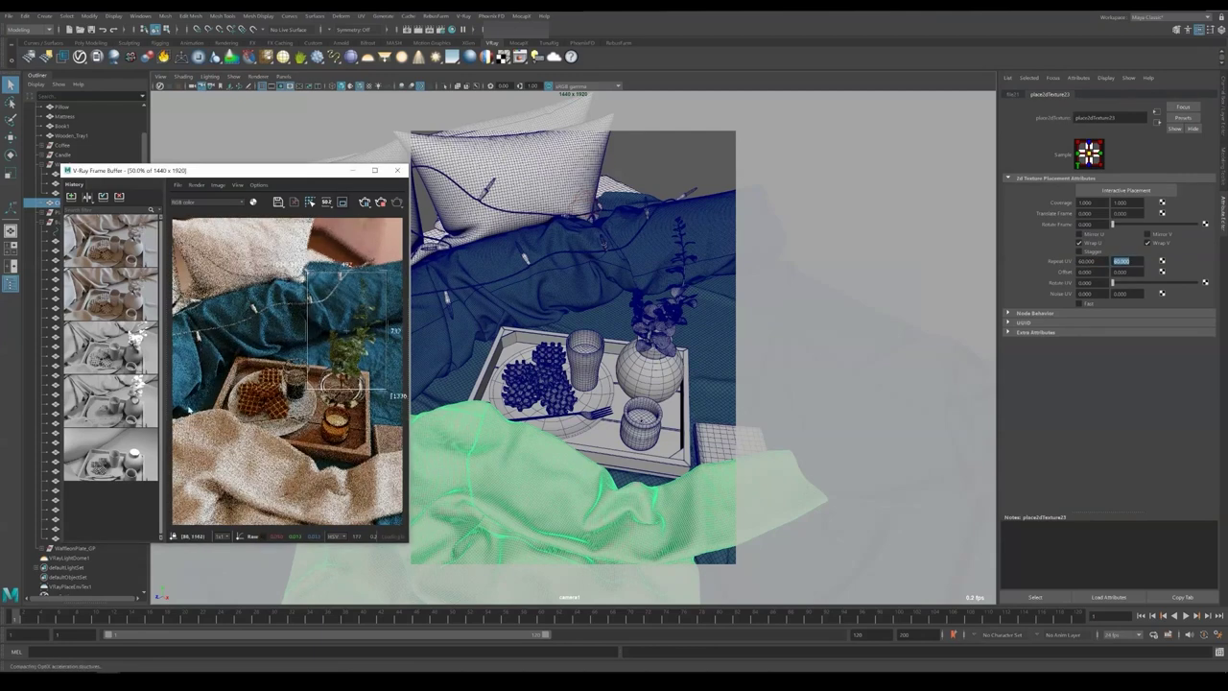
{"action": "scroll", "coordinate": [242, 456], "scroll_direction": "up", "scroll_amount": 1}
{"action": "scroll", "coordinate": [244, 420], "scroll_direction": "down", "scroll_amount": 1}
{"action": "scroll", "coordinate": [211, 415], "scroll_direction": "up", "scroll_amount": 1}
{"action": "scroll", "coordinate": [230, 414], "scroll_direction": "down", "scroll_amount": 1}
{"action": "scroll", "coordinate": [265, 428], "scroll_direction": "up", "scroll_amount": 2}
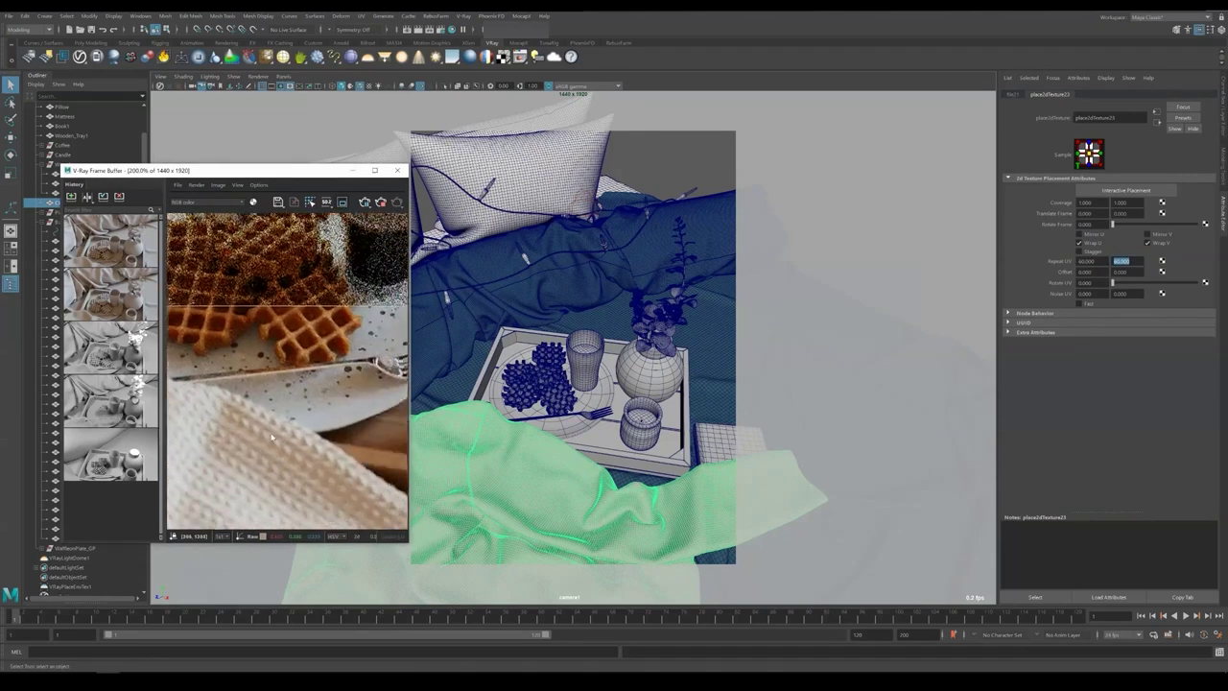
{"action": "scroll", "coordinate": [271, 436], "scroll_direction": "down", "scroll_amount": 2}
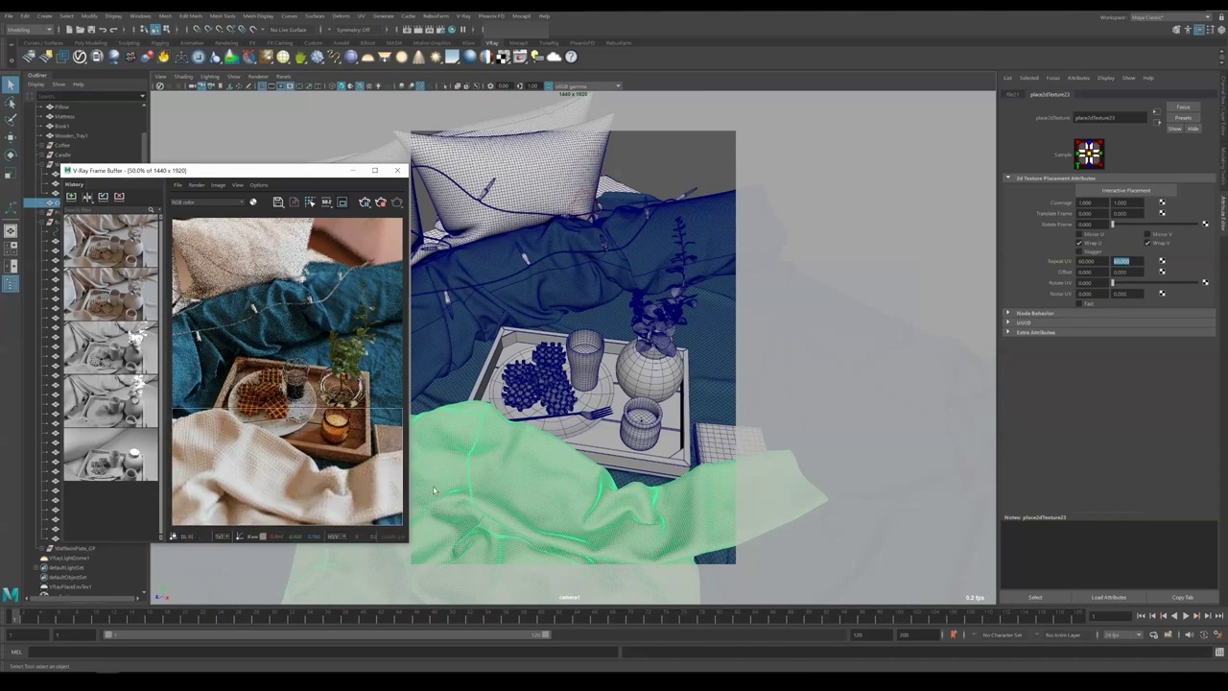
Rename the fabric pattern texture FabricPattern_FILE and place it in the Fabrics graph beside Cloth_SHD
{"action": "left_click", "coordinate": [452, 29]}
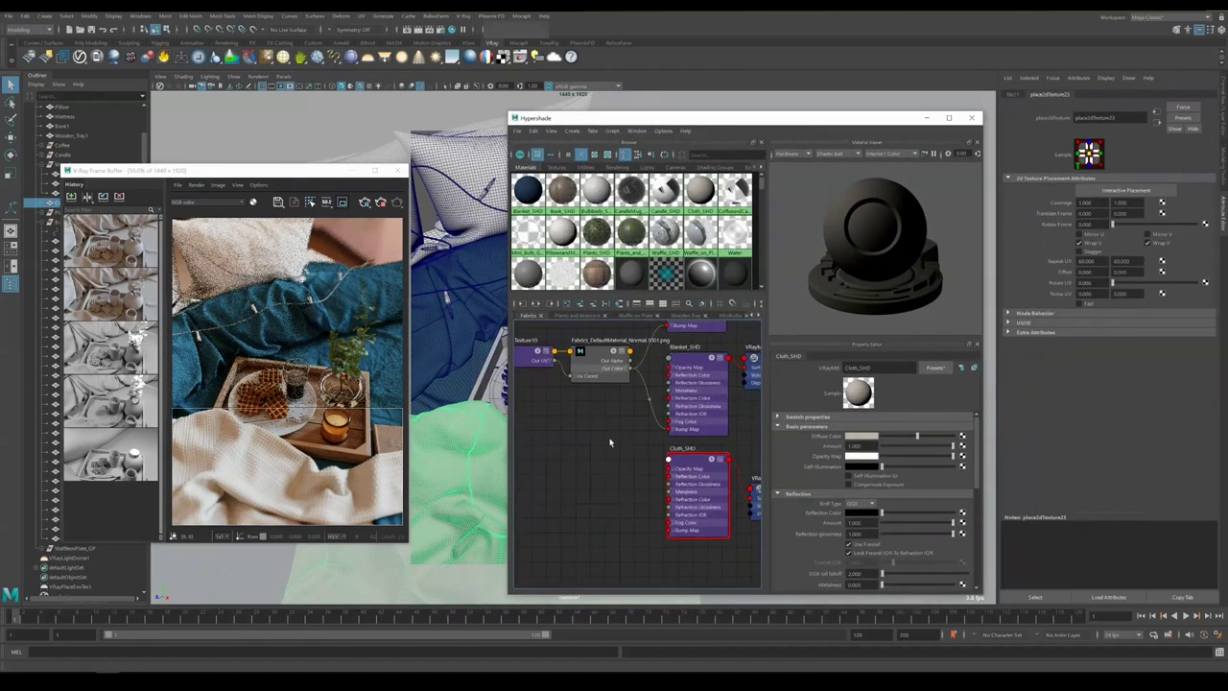
{"action": "type", "text": "FabricPattern_FILE"}
{"action": "key", "text": "Return"}
{"action": "left_click", "coordinate": [556, 167]}
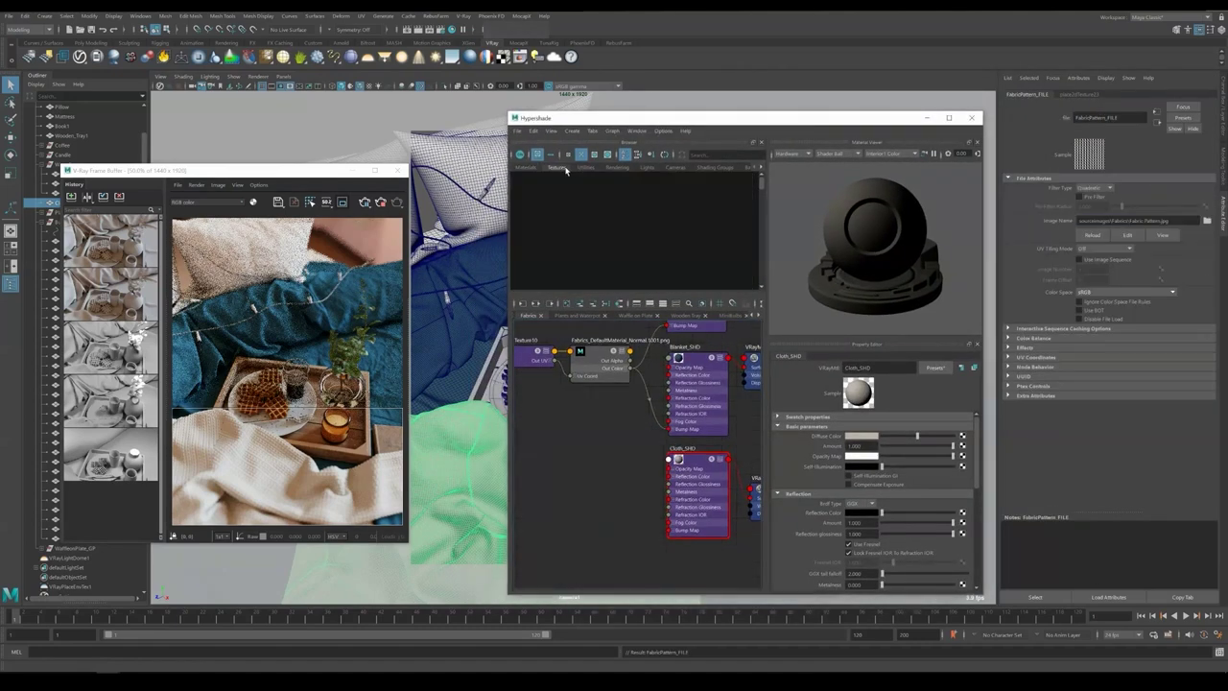
{"action": "middle_click_drag", "start_coordinate": [531, 192], "coordinate": [606, 491]}
{"action": "left_click_drag", "start_coordinate": [606, 491], "coordinate": [569, 440]}
{"action": "left_click", "coordinate": [697, 460]}
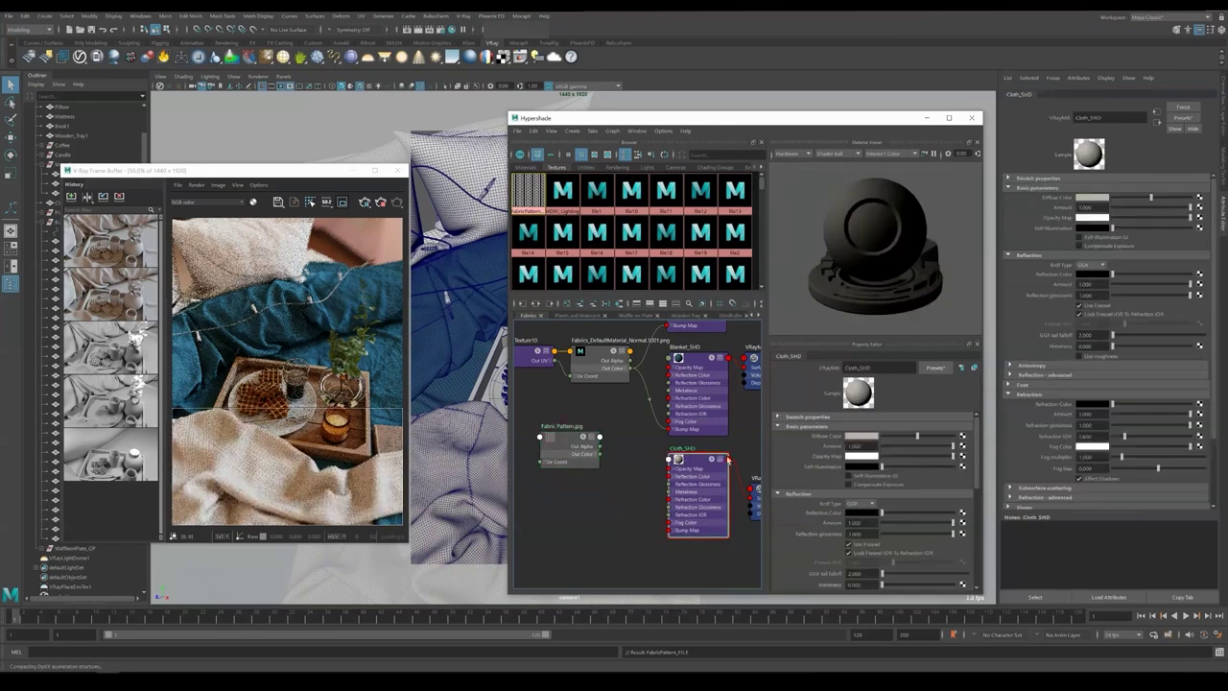
Create a Color Composite node near Cloth_SHD and connect the fabric pattern's Out Color to its Color B
{"action": "left_click", "coordinate": [568, 440]}
{"action": "left_click", "coordinate": [696, 461]}
{"action": "key", "text": "Tab"}
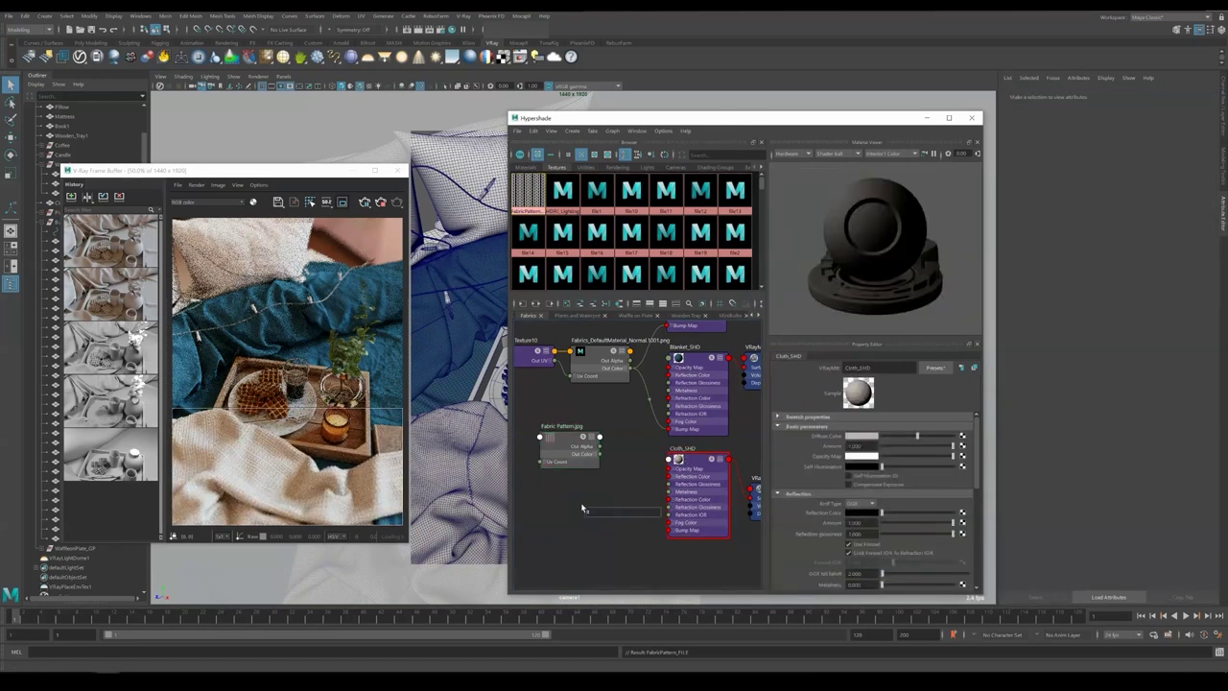
{"action": "type", "text": "color"}
{"action": "left_click", "coordinate": [601, 522]}
{"action": "mouse_move", "coordinate": [600, 518]}
{"action": "left_mouse_down"}
{"action": "mouse_move", "coordinate": [599, 493]}
{"action": "mouse_move", "coordinate": [584, 531]}
{"action": "left_mouse_up"}
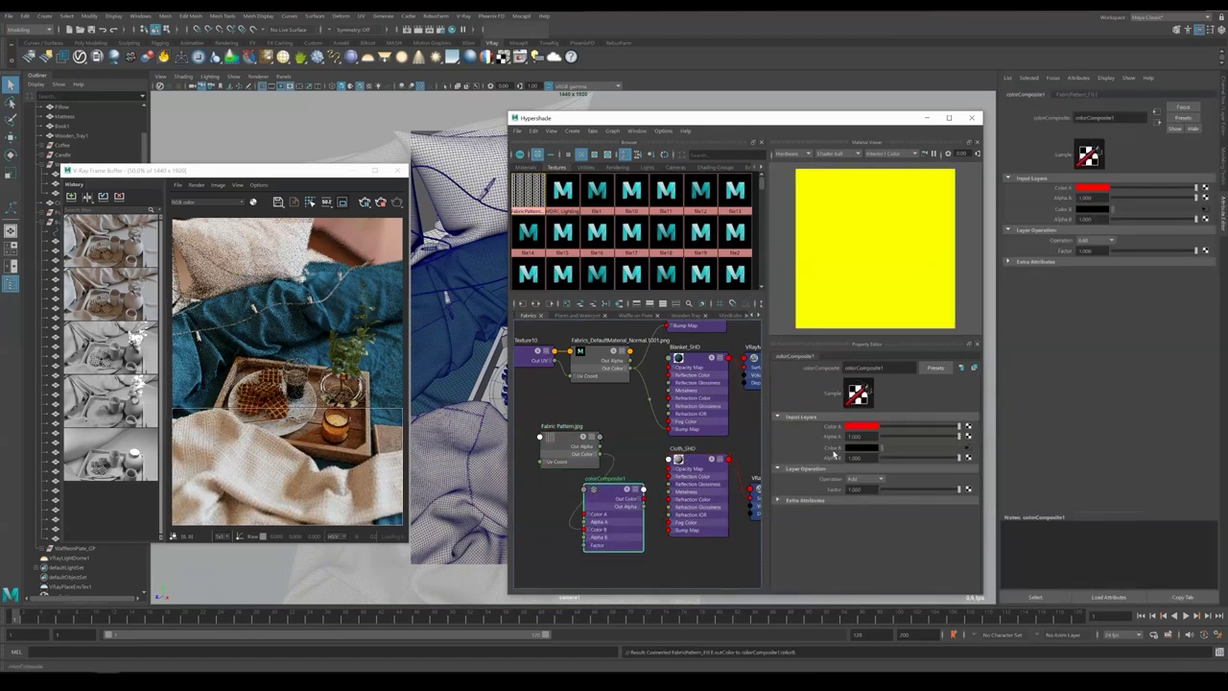
Rearrange the fabric pattern and Color Composite nodes and set the composite's layer operation to Multiply
{"action": "left_click_drag", "start_coordinate": [570, 438], "coordinate": [521, 519]}
{"action": "left_click_drag", "start_coordinate": [604, 493], "coordinate": [591, 467]}
{"action": "left_click", "coordinate": [866, 478]}
{"action": "left_click", "coordinate": [864, 517]}
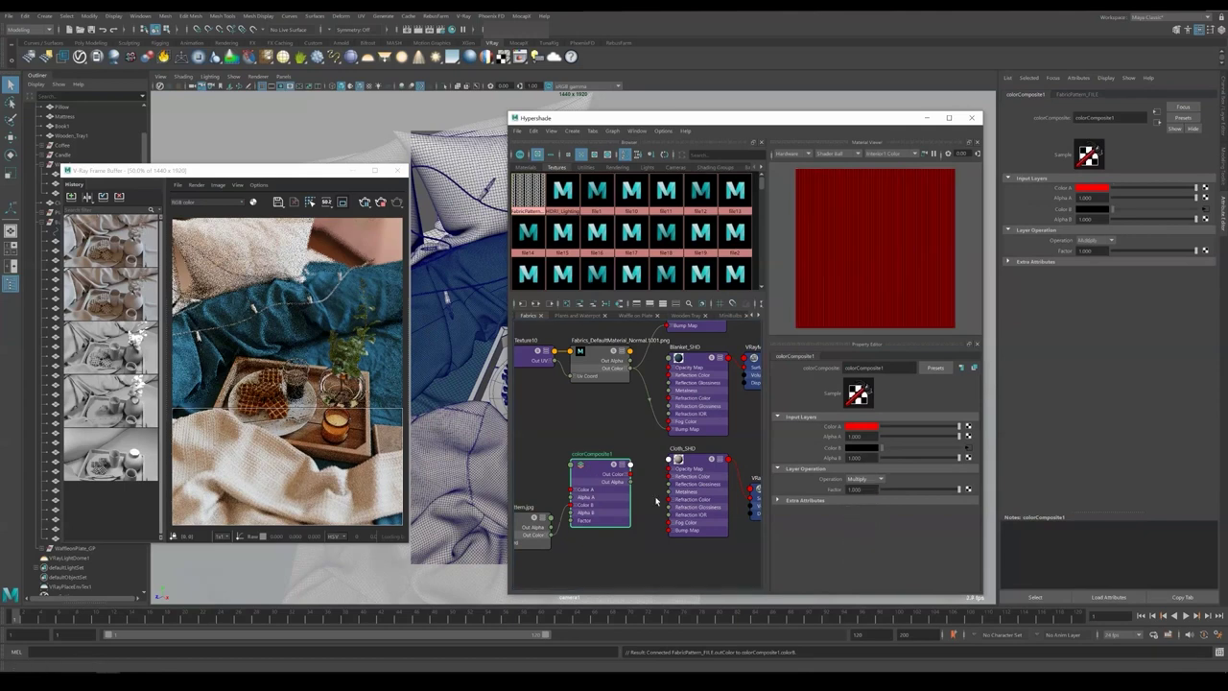
Set the Color Composite node's Color A to a pale, desaturated beige
{"action": "left_click", "coordinate": [861, 426]}
{"action": "left_click", "coordinate": [860, 426]}
{"action": "left_click", "coordinate": [822, 447]}
{"action": "left_click", "coordinate": [841, 457]}
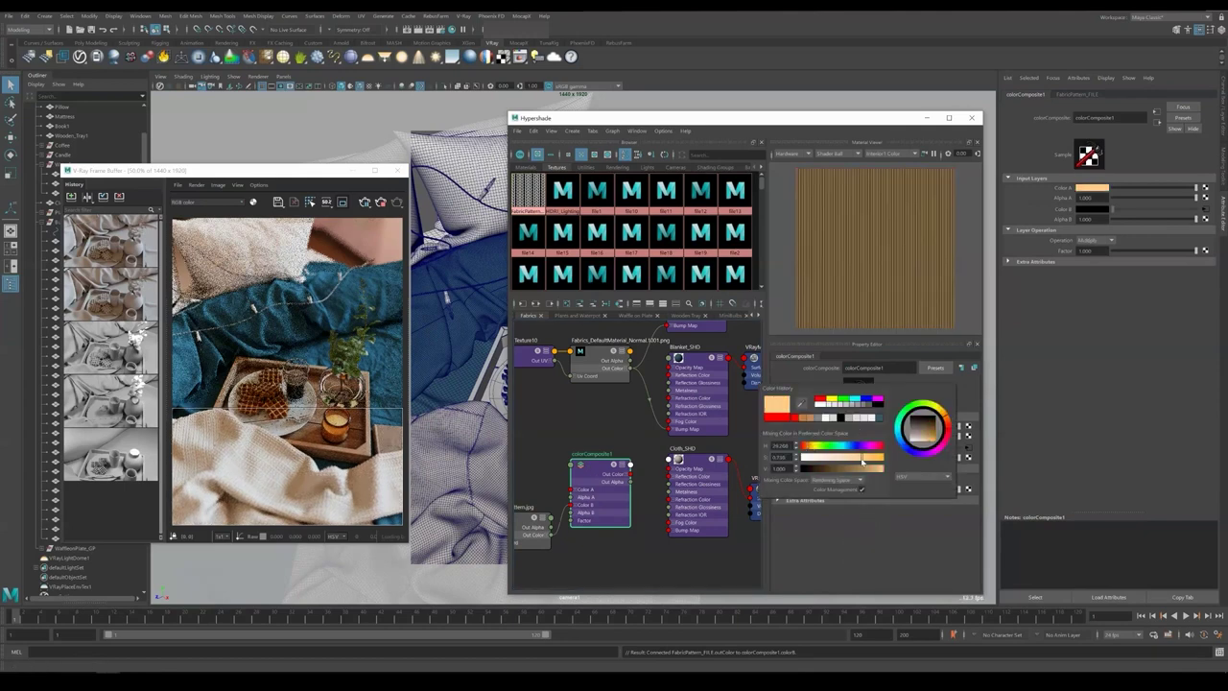
Connect the Color Composite's Out Color to the Diffuse Color of Cloth_SHD and check the cloth in the render
{"action": "left_click", "coordinate": [694, 459]}
{"action": "left_click", "coordinate": [860, 435]}
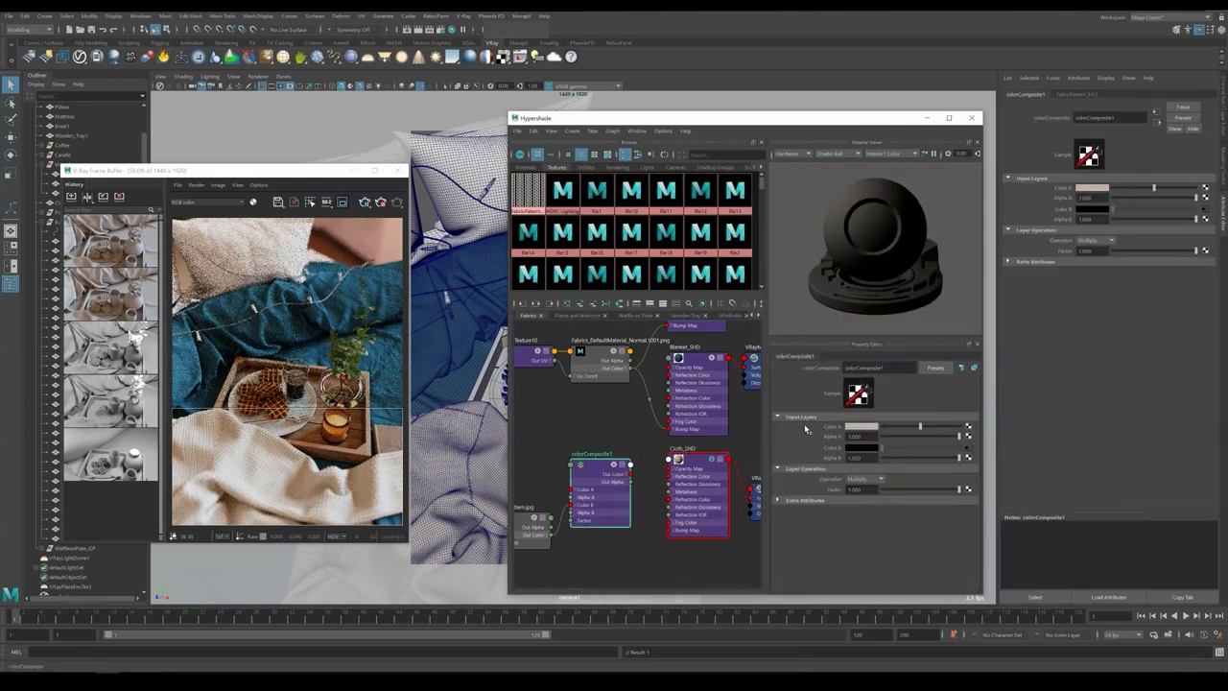
{"action": "left_click", "coordinate": [696, 461]}
{"action": "middle_click_drag", "start_coordinate": [595, 465], "coordinate": [819, 439]}
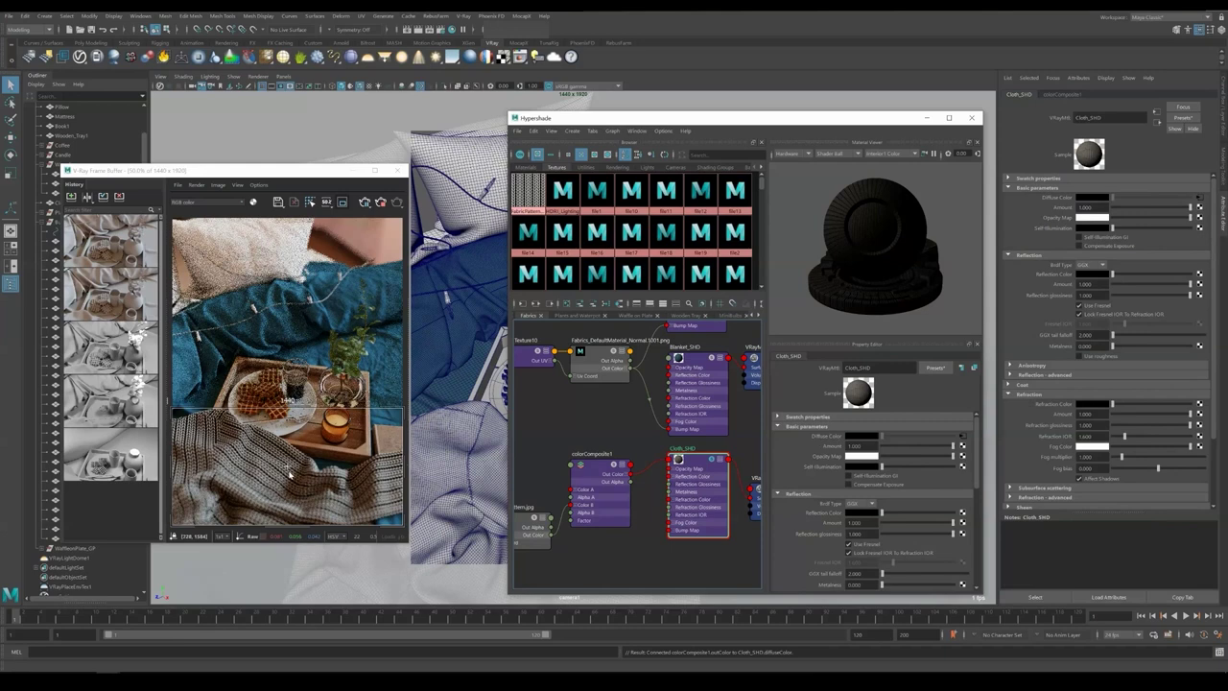
{"action": "left_click", "coordinate": [589, 467]}
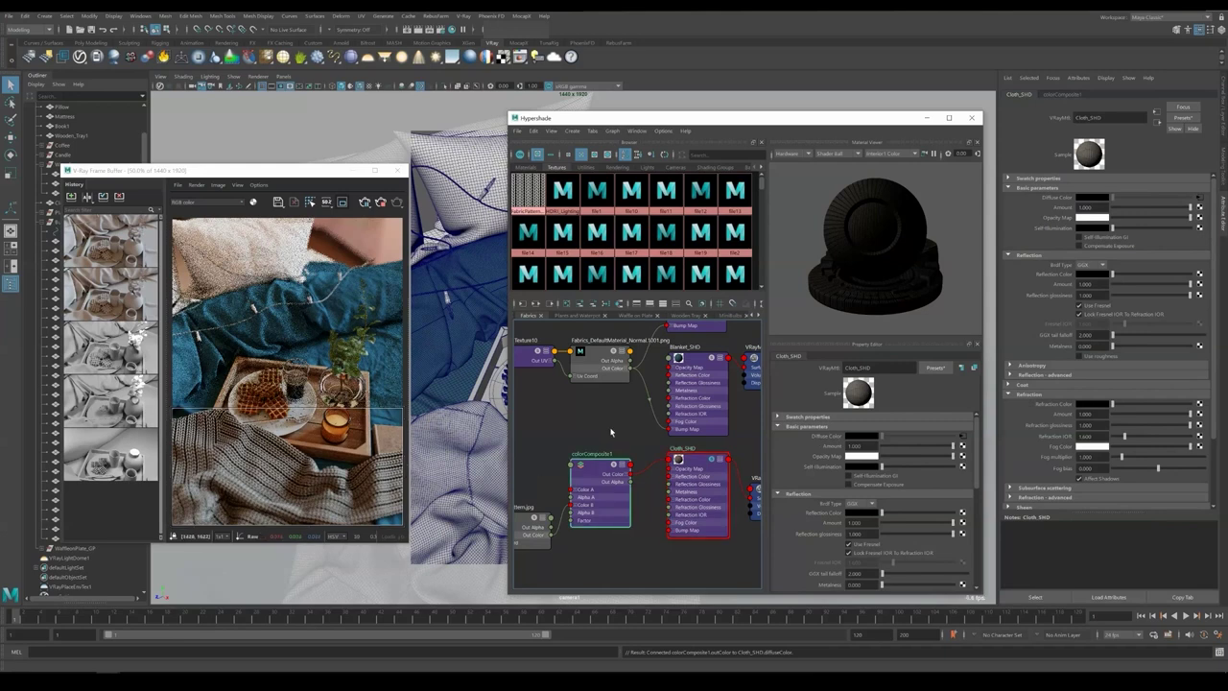
{"action": "left_click", "coordinate": [610, 432]}
{"action": "left_click", "coordinate": [597, 470]}
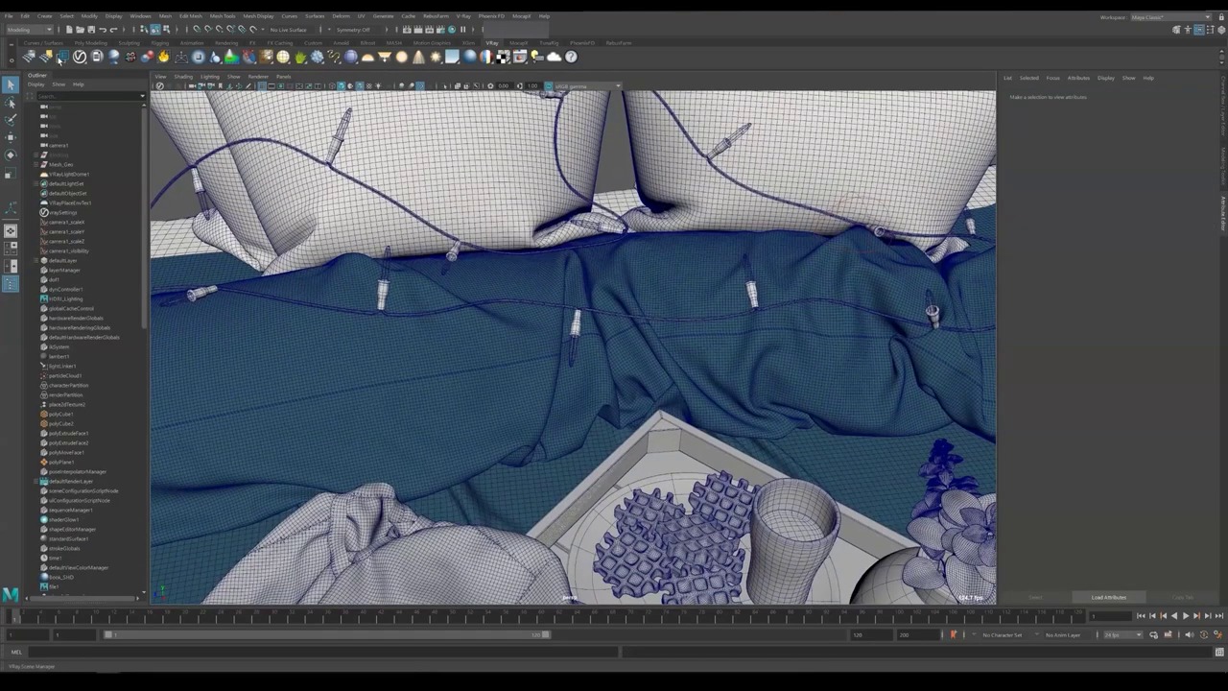
Create a polygon cube and move it towards a mini bulb on the string lights as a light source
{"action": "left_click", "coordinate": [74, 42]}
{"action": "left_click", "coordinate": [45, 56]}
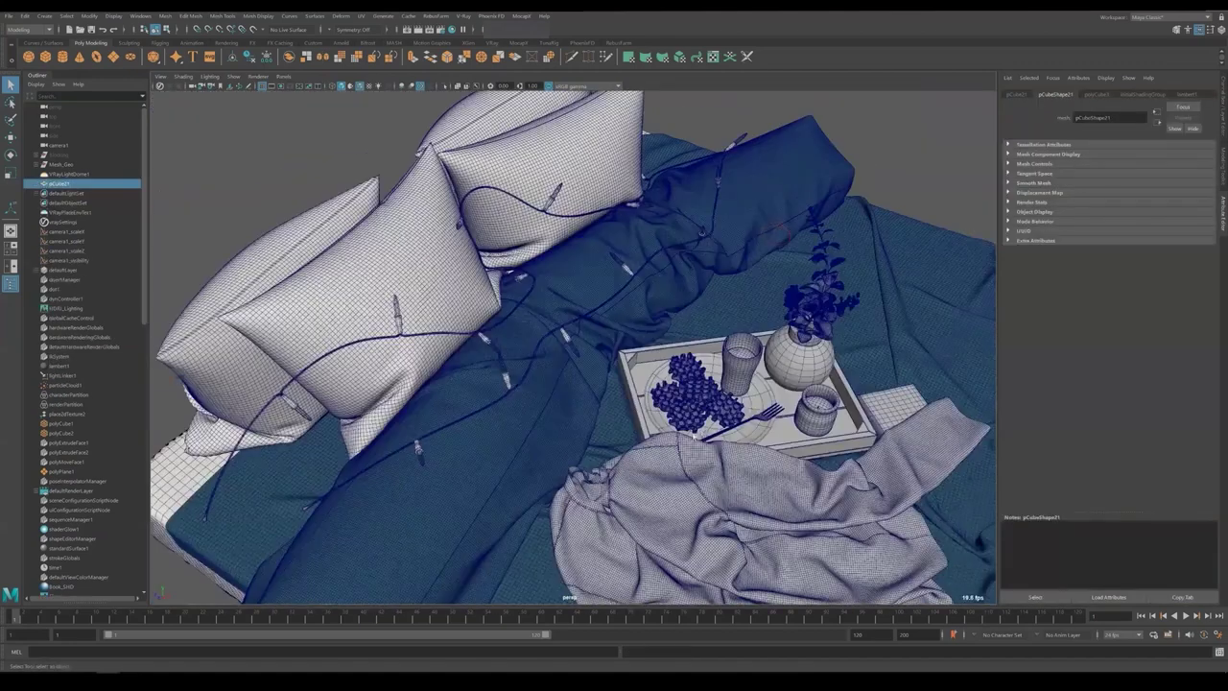
{"action": "key", "text": "w"}
{"action": "left_click_drag", "start_coordinate": [737, 407], "coordinate": [568, 350]}
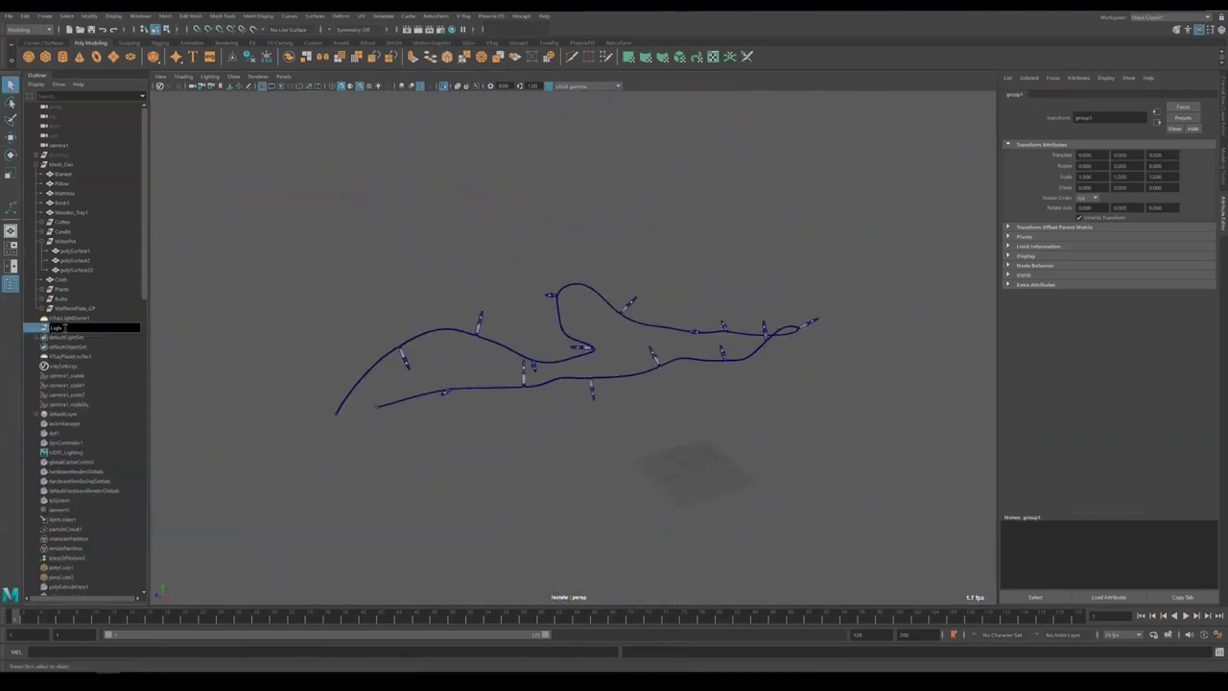
Rename the group of light cubes LightSources and parent it under the Bulbs group
{"action": "type", "text": "tSources"}
{"action": "key", "text": "Return"}
{"action": "middle_click_drag", "start_coordinate": [65, 327], "coordinate": [61, 299]}
Group the remaining bulb meshes inside Bulbs and name the new group MiniBulbs
{"action": "left_click", "coordinate": [75, 308]}
{"action": "left_click", "coordinate": [83, 308], "text": "shift"}
{"action": "key", "text": "ctrl+g"}
{"action": "double_click", "coordinate": [73, 318]}
{"action": "type", "text": "MeshBulbs"}
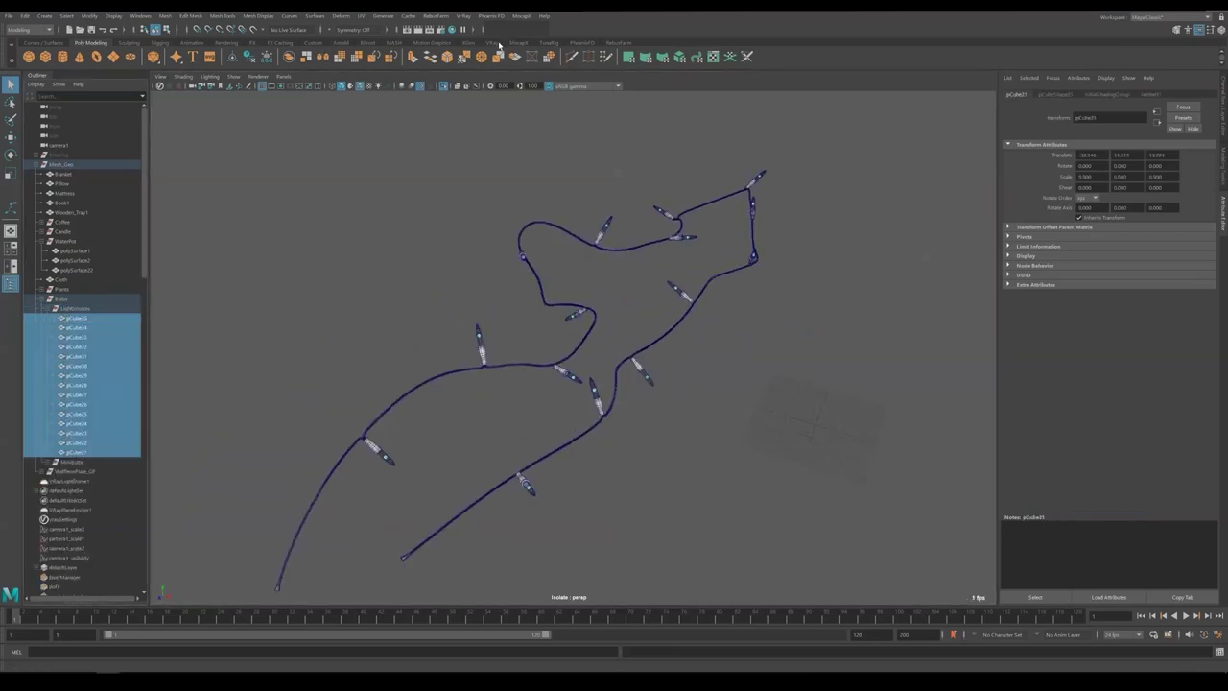
Convert the selected LightSources cubes into a V-Ray mesh light and select its light mesh properties node
{"action": "left_click", "coordinate": [495, 44]}
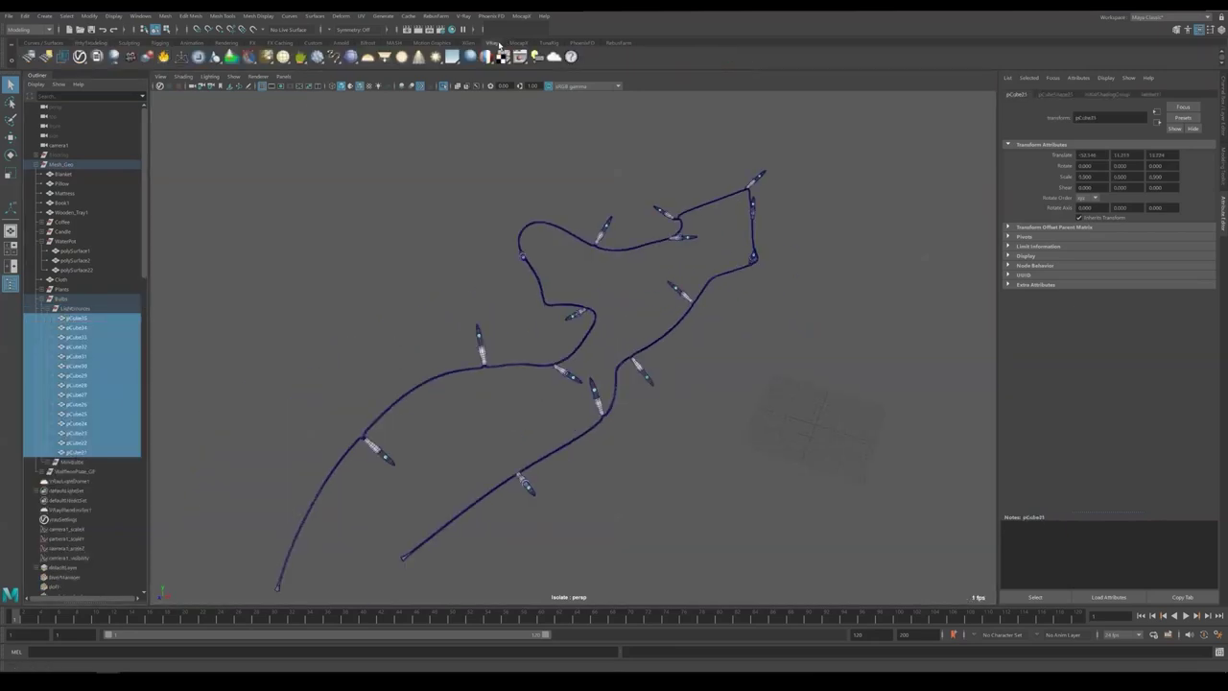
{"action": "left_click_drag", "start_coordinate": [145, 268], "coordinate": [158, 587]}
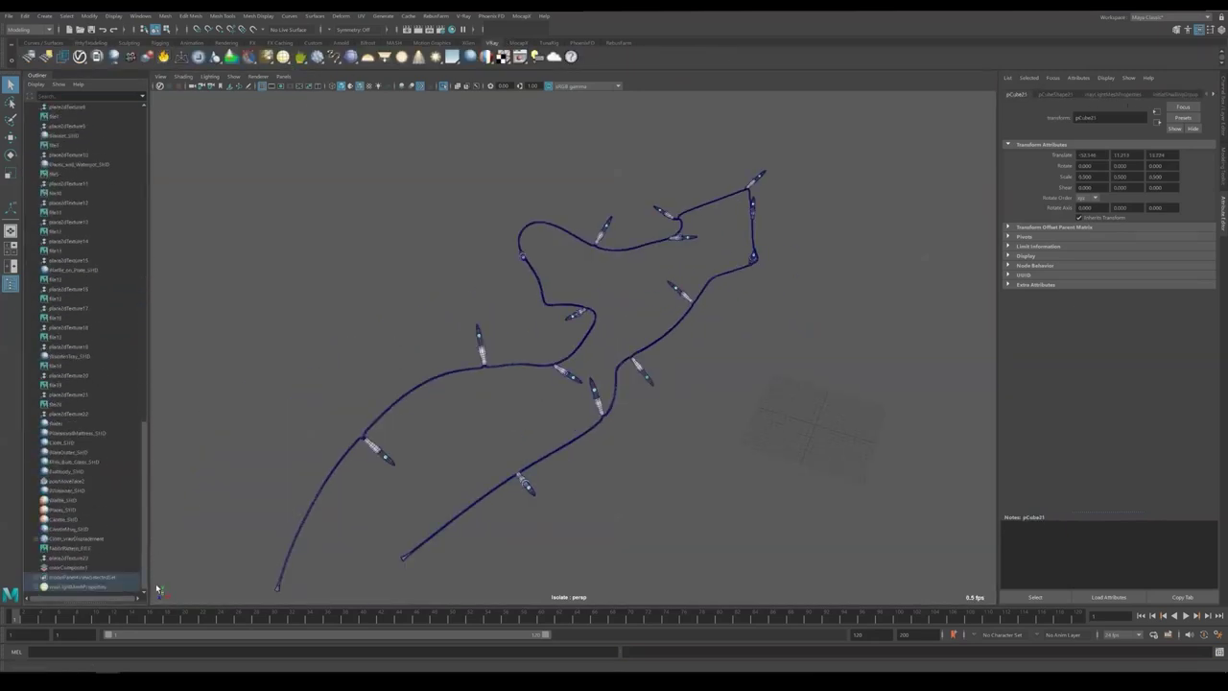
{"action": "left_click", "coordinate": [86, 586]}
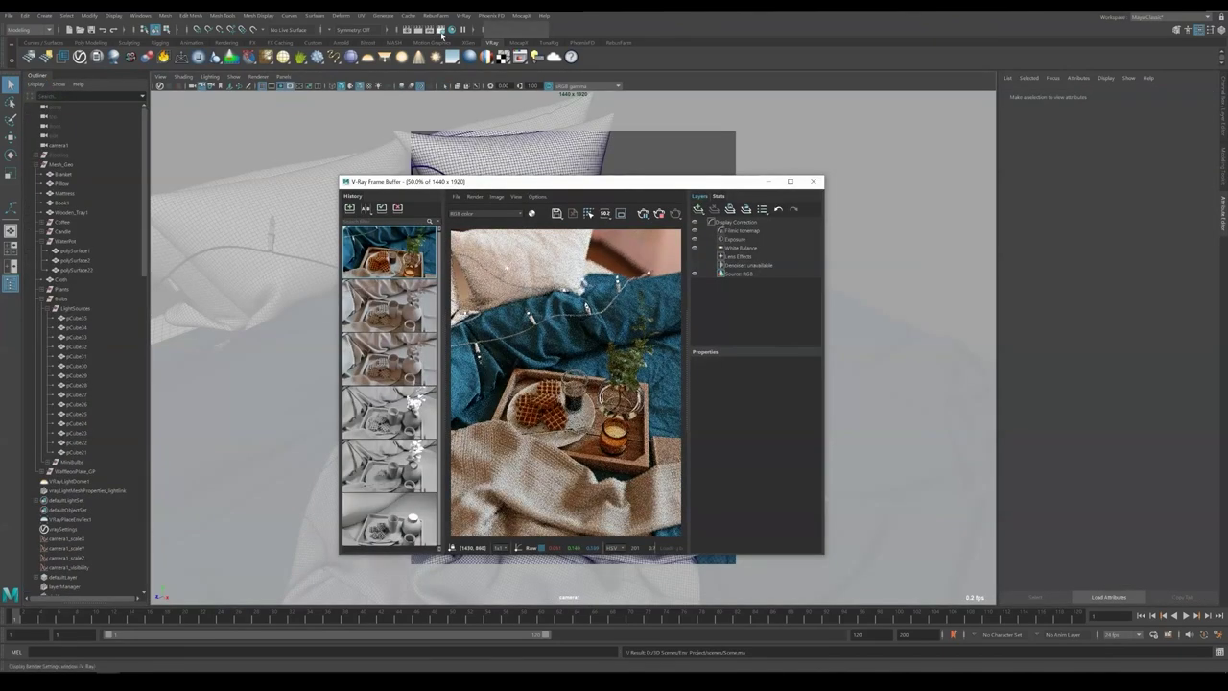
Set the units of the MiniLightBulbs_Emission mesh light to Lumens
{"action": "scroll", "coordinate": [498, 365], "scroll_direction": "up", "scroll_amount": 5}
{"action": "scroll", "coordinate": [499, 366], "scroll_direction": "down", "scroll_amount": 5}
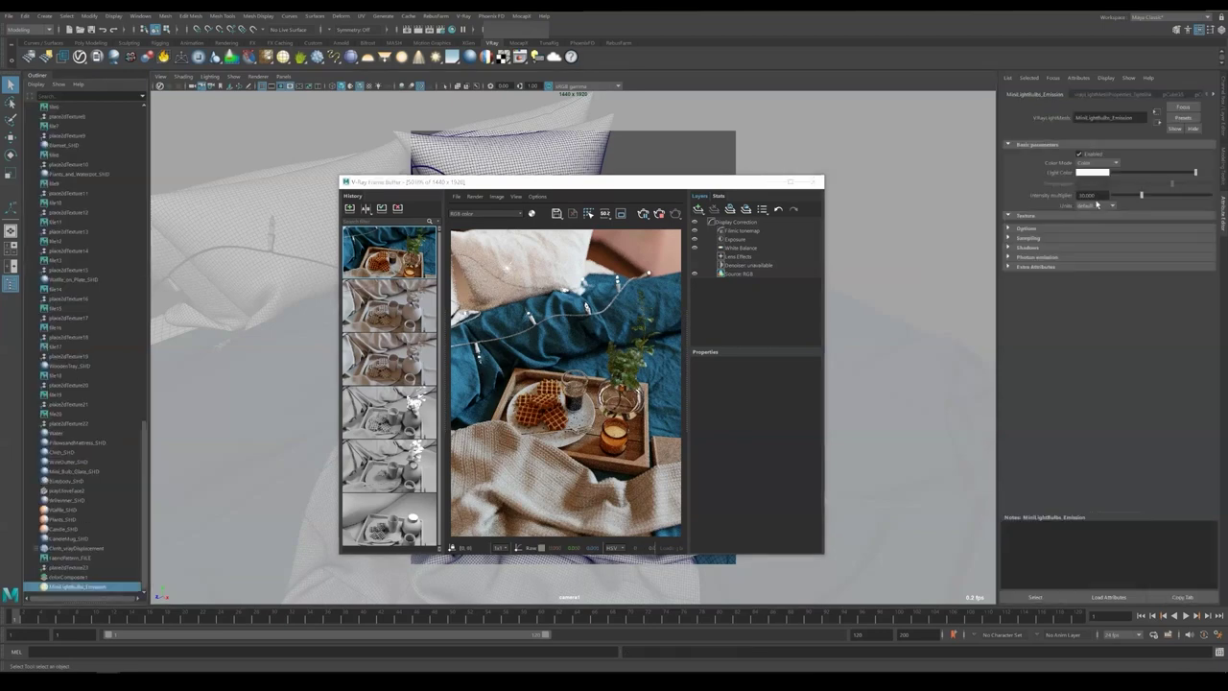
{"action": "left_click", "coordinate": [1095, 206]}
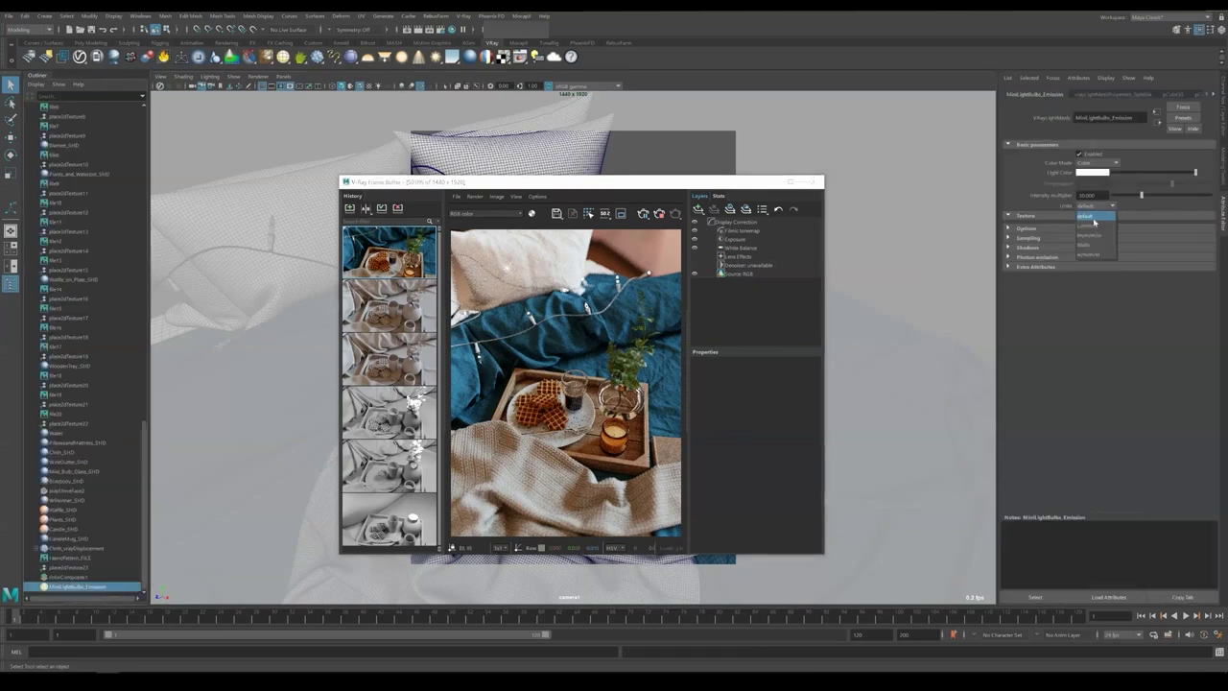
{"action": "left_click", "coordinate": [1092, 224]}
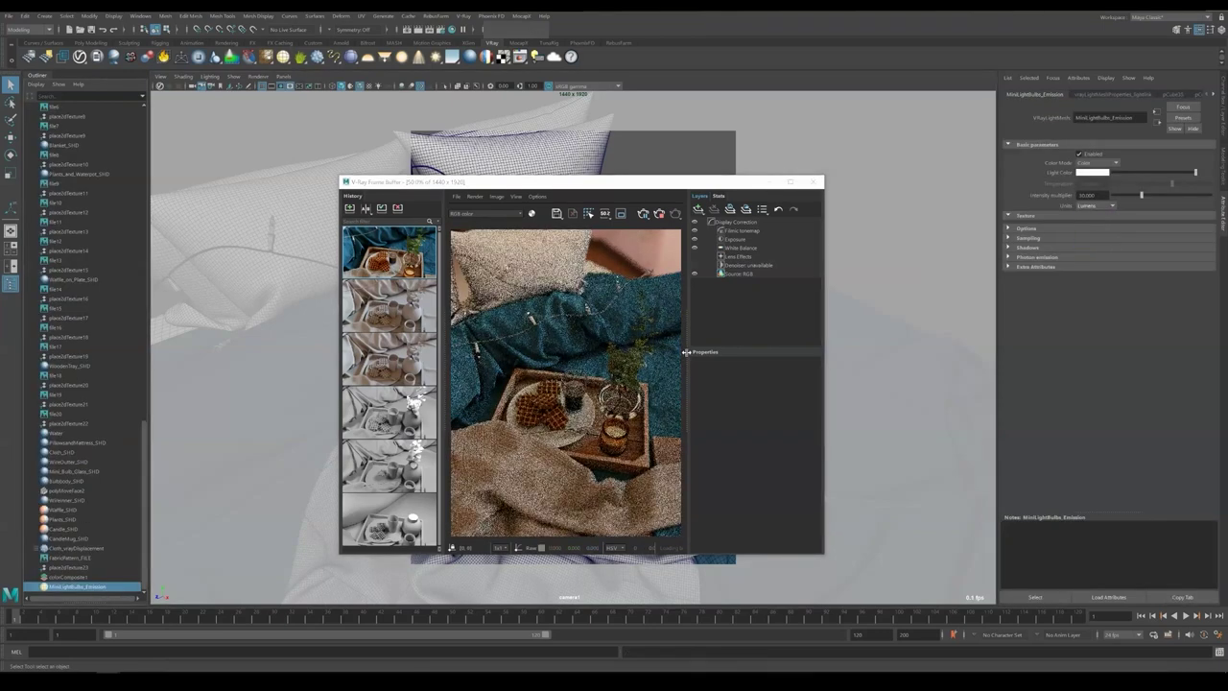
Enable the bloom/glare effect in the frame buffer's Lens Effects and turn on lens scratches with the Stripes pattern
{"action": "left_click", "coordinate": [745, 257]}
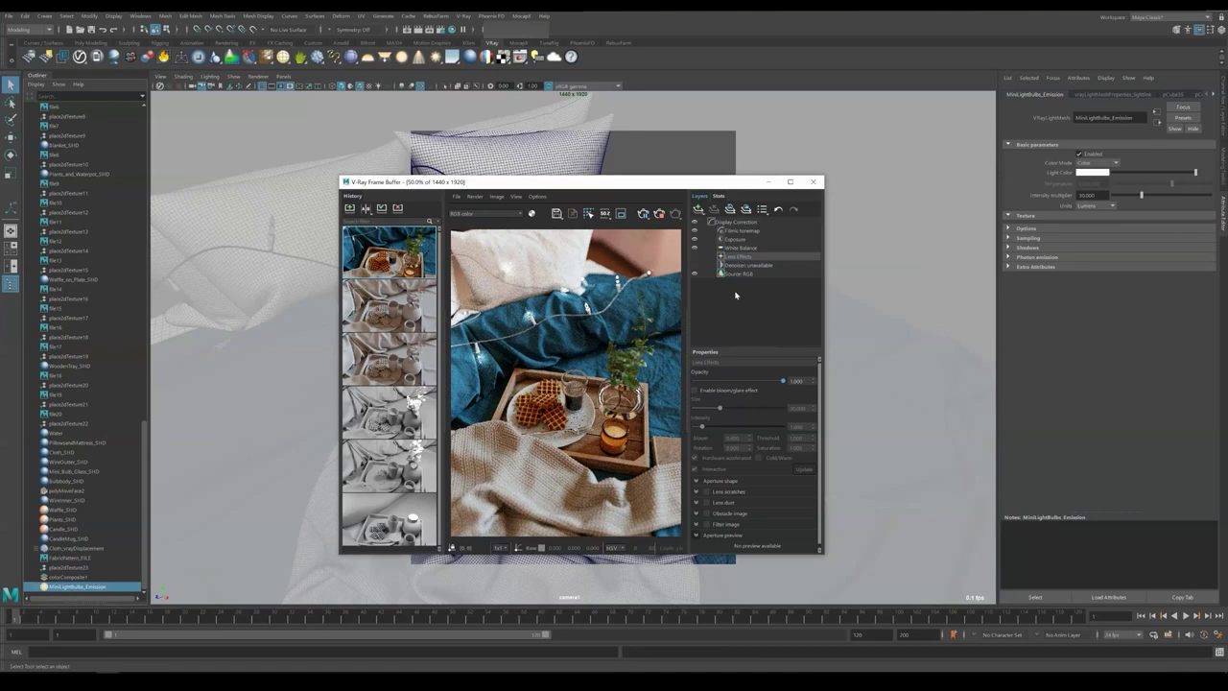
{"action": "left_click", "coordinate": [698, 391]}
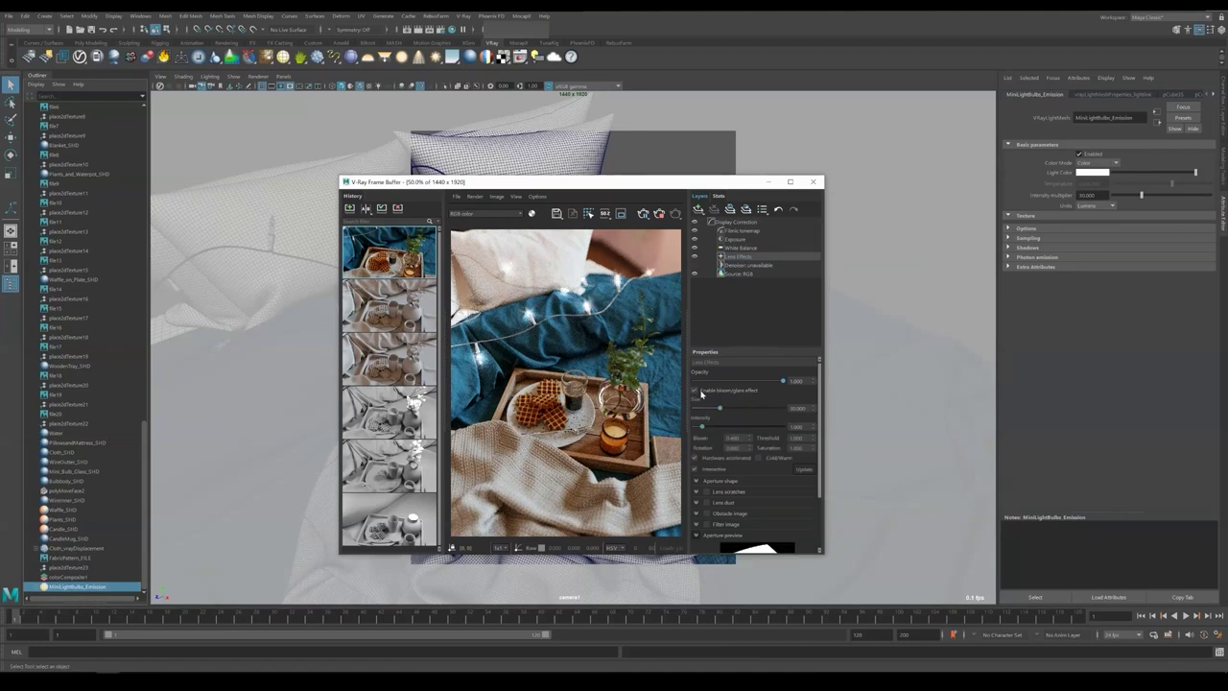
{"action": "double_click", "coordinate": [568, 393]}
{"action": "scroll", "coordinate": [732, 491], "scroll_direction": "down", "scroll_amount": 1}
{"action": "left_click", "coordinate": [708, 472]}
{"action": "left_click", "coordinate": [724, 474]}
{"action": "scroll", "coordinate": [726, 474], "scroll_direction": "down", "scroll_amount": 1}
{"action": "left_click", "coordinate": [781, 463]}
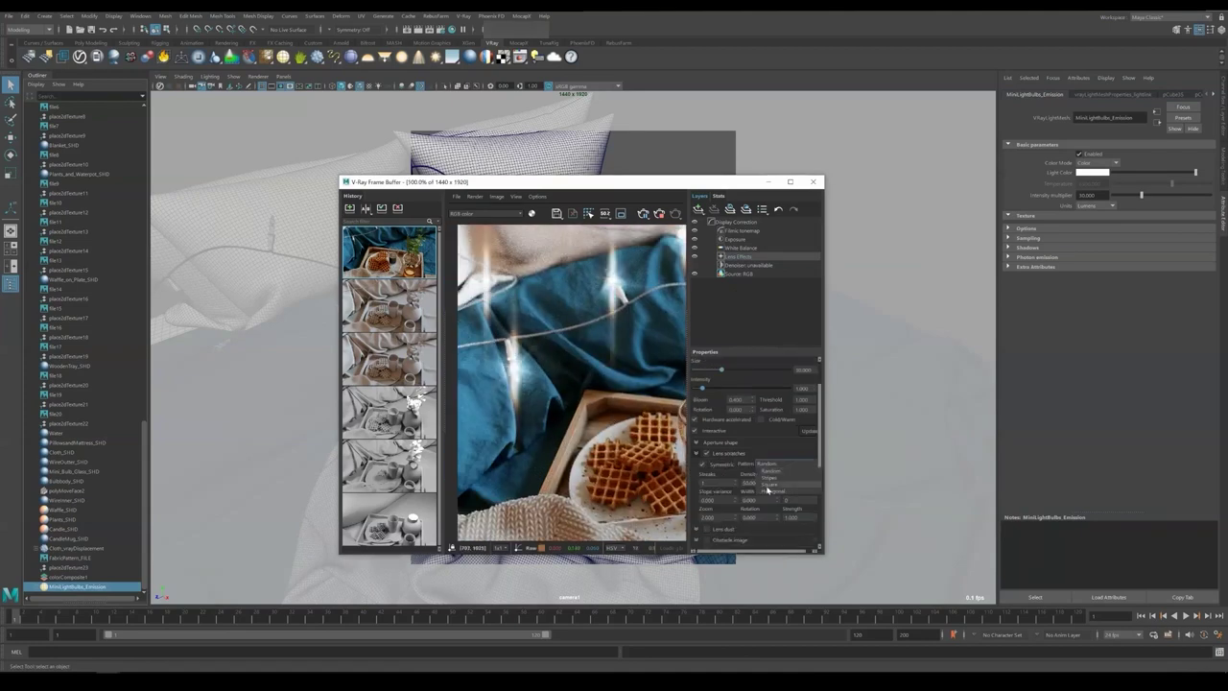
{"action": "left_click", "coordinate": [771, 489]}
Set the lens scratches' slope variance to 100
{"action": "scroll", "coordinate": [751, 491], "scroll_direction": "down", "scroll_amount": 4}
{"action": "double_click", "coordinate": [583, 374]}
{"action": "scroll", "coordinate": [584, 374], "scroll_direction": "up", "scroll_amount": 1}
{"action": "double_click", "coordinate": [709, 418]}
{"action": "type", "text": "10"}
{"action": "key", "text": "Return"}
{"action": "double_click", "coordinate": [709, 418]}
{"action": "type", "text": "100"}
{"action": "key", "text": "Return"}
Enable lens dust in the lens effects and switch lens scratches off to compare the glare around the bulbs
{"action": "scroll", "coordinate": [571, 396], "scroll_direction": "up", "scroll_amount": 2}
{"action": "scroll", "coordinate": [572, 396], "scroll_direction": "down", "scroll_amount": 1}
{"action": "left_click", "coordinate": [707, 447]}
{"action": "left_click", "coordinate": [722, 447]}
{"action": "left_click", "coordinate": [707, 371]}
{"action": "scroll", "coordinate": [753, 477], "scroll_direction": "down", "scroll_amount": 2}
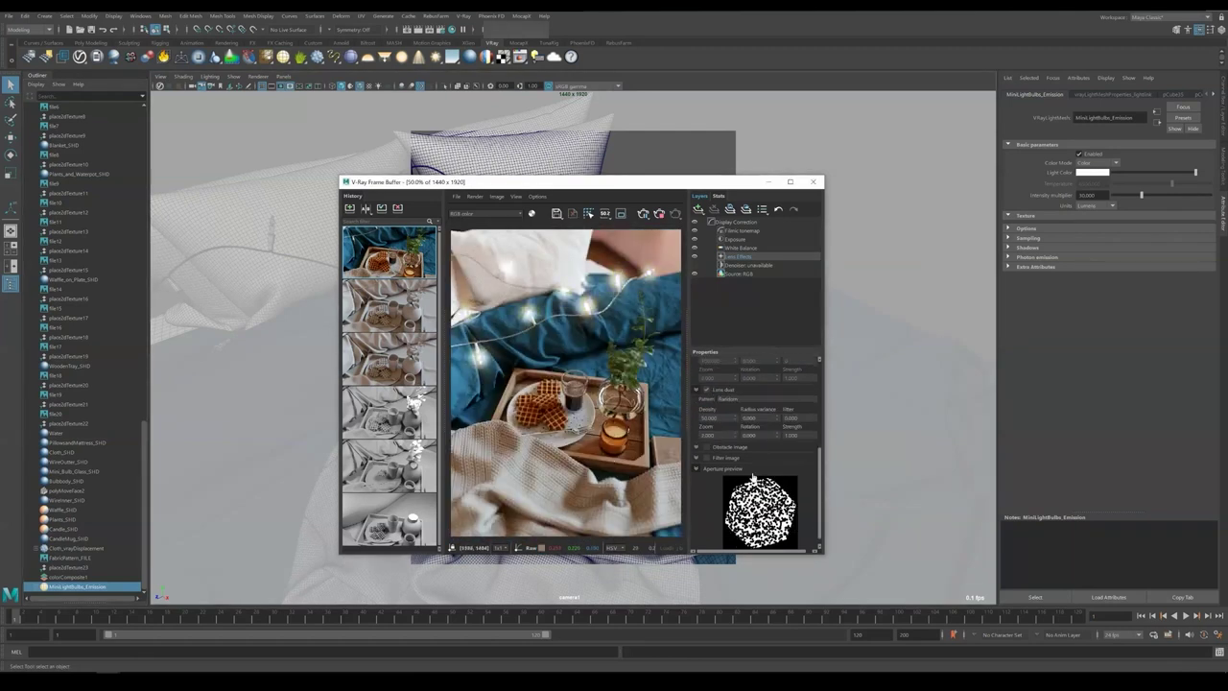
{"action": "scroll", "coordinate": [764, 433], "scroll_direction": "up", "scroll_amount": 3}
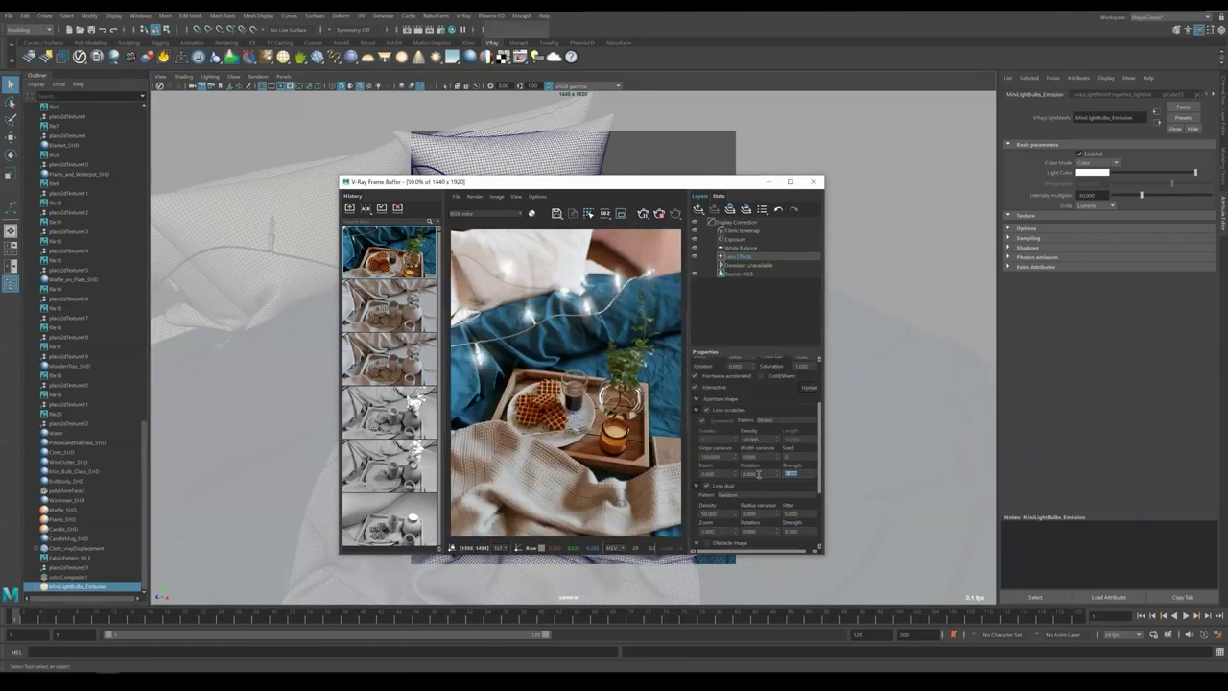
Inspect the glare around the bulbs and lower the bloom/glare intensity
{"action": "scroll", "coordinate": [538, 371], "scroll_direction": "up", "scroll_amount": 3}
{"action": "scroll", "coordinate": [538, 371], "scroll_direction": "down", "scroll_amount": 2}
{"action": "middle_click_drag", "start_coordinate": [538, 371], "coordinate": [579, 430]}
{"action": "scroll", "coordinate": [579, 434], "scroll_direction": "down", "scroll_amount": 1}
{"action": "left_click", "coordinate": [721, 411]}
{"action": "left_click", "coordinate": [720, 426]}
{"action": "scroll", "coordinate": [721, 426], "scroll_direction": "up", "scroll_amount": 3}
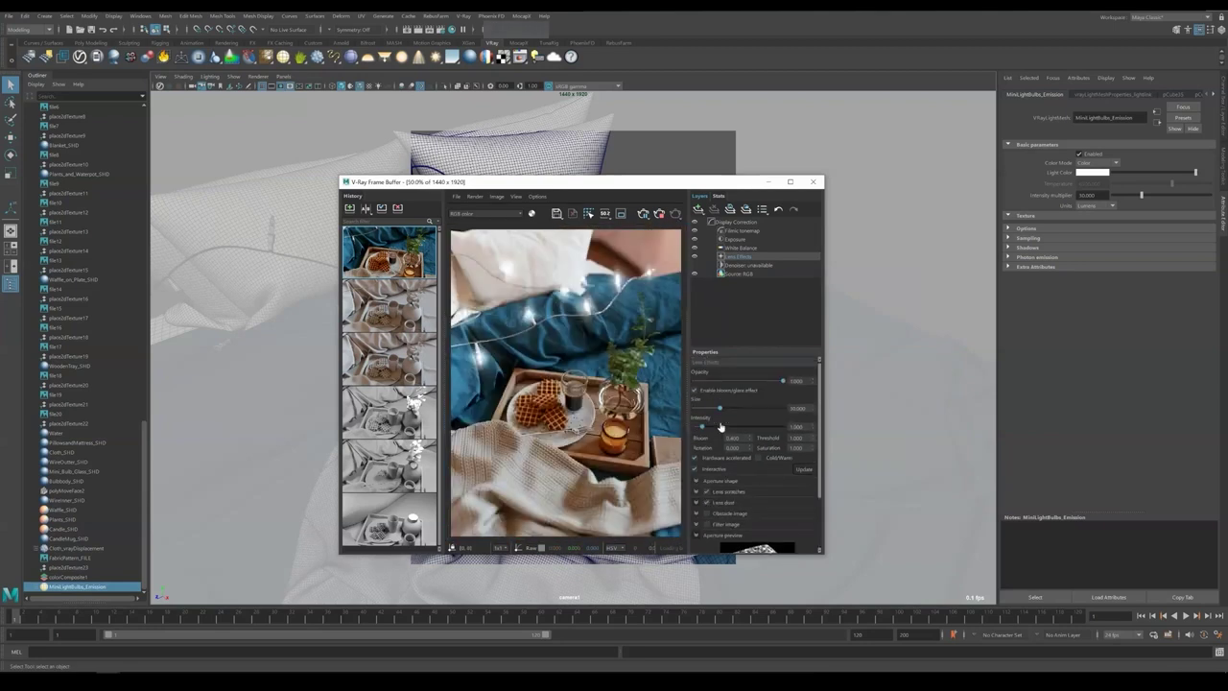
{"action": "left_click", "coordinate": [796, 426]}
Set the intensity multiplier of the MiniLightBulbs_Emission light to 20
{"action": "left_click", "coordinate": [1045, 195]}
{"action": "type", "text": "20"}
{"action": "key", "text": "Return"}
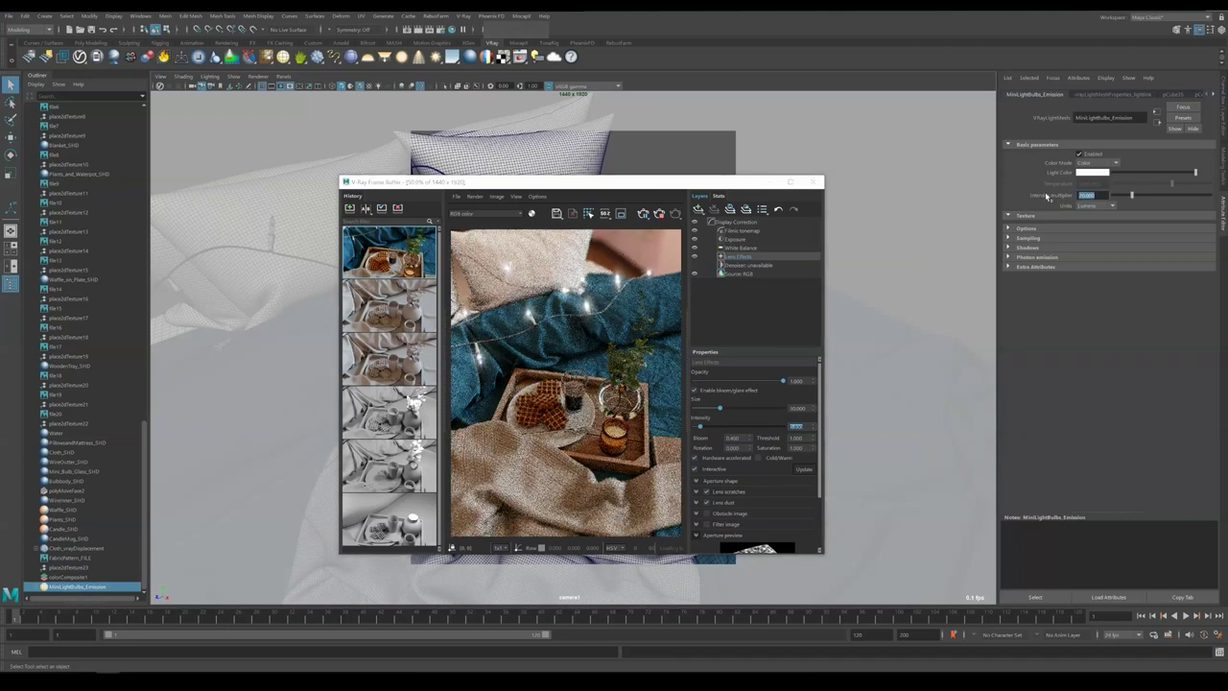
Switch the mini bulb light's color mode to Temperature and enter a warmer temperature
{"action": "left_click", "coordinate": [1099, 164]}
{"action": "left_click", "coordinate": [1097, 173]}
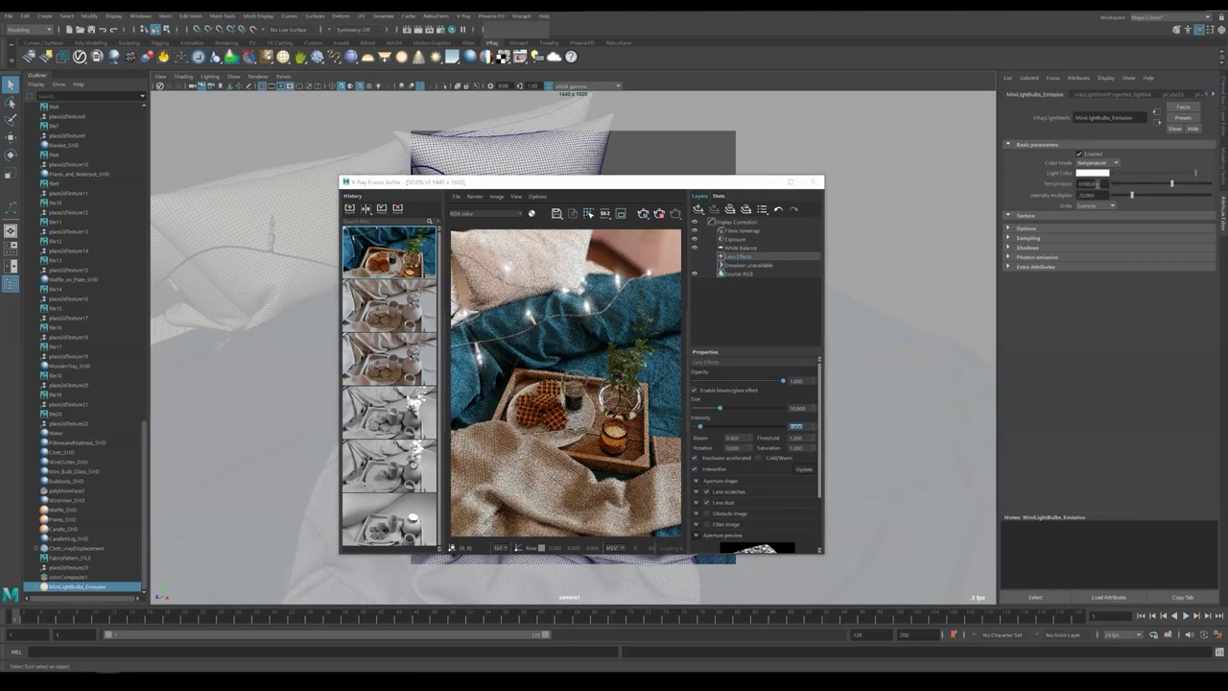
{"action": "left_click", "coordinate": [1064, 184]}
{"action": "type", "text": "500"}
{"action": "key", "text": "Return"}
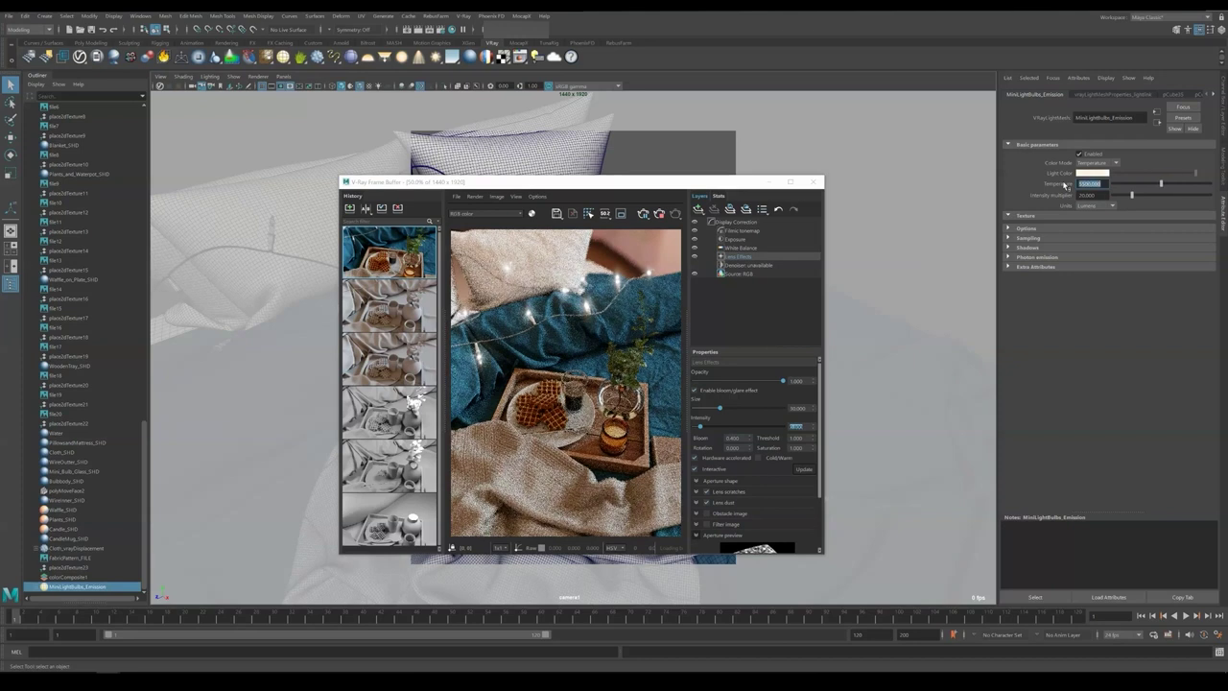